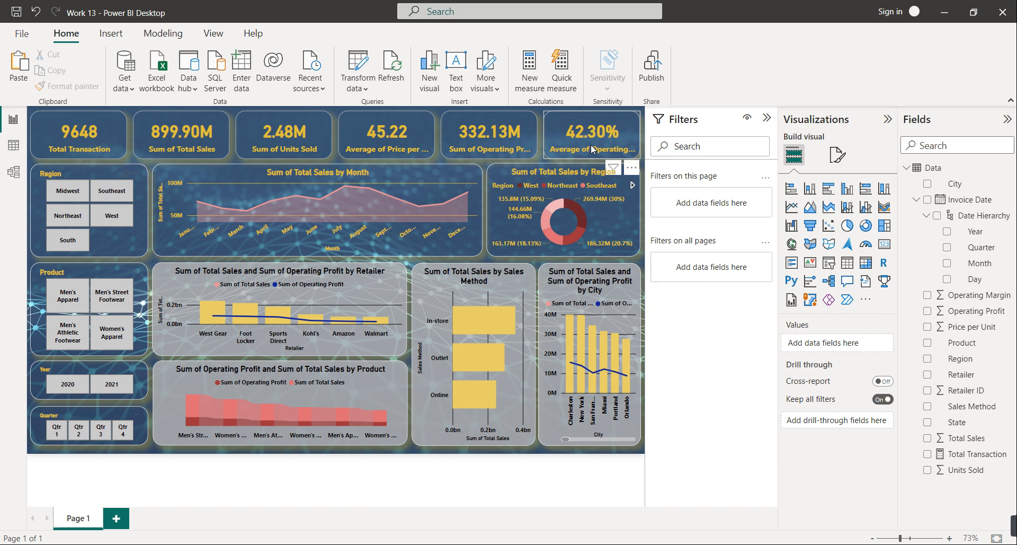
Filter the dashboard to the Midwest, Southeast and South regions
click(73, 194)
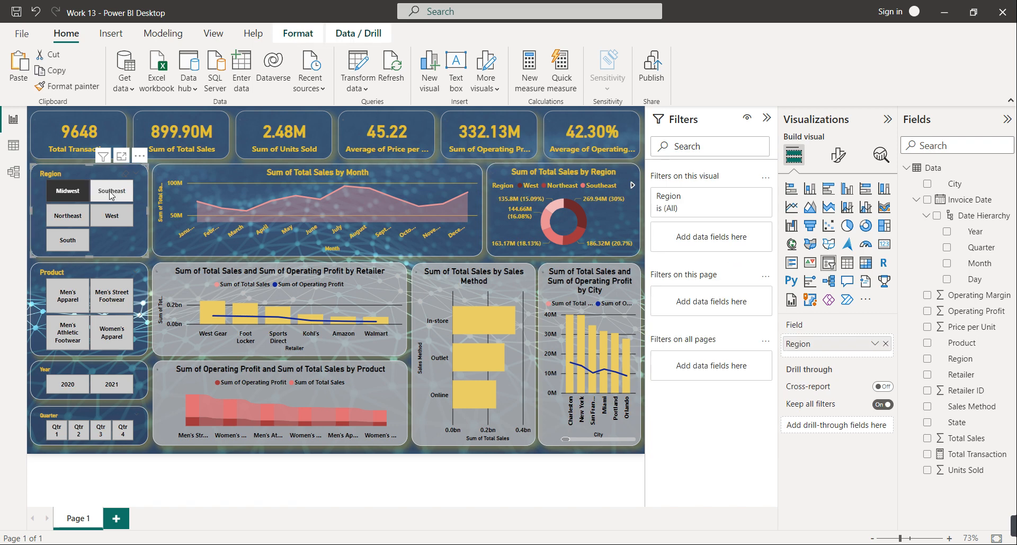
click(111, 192)
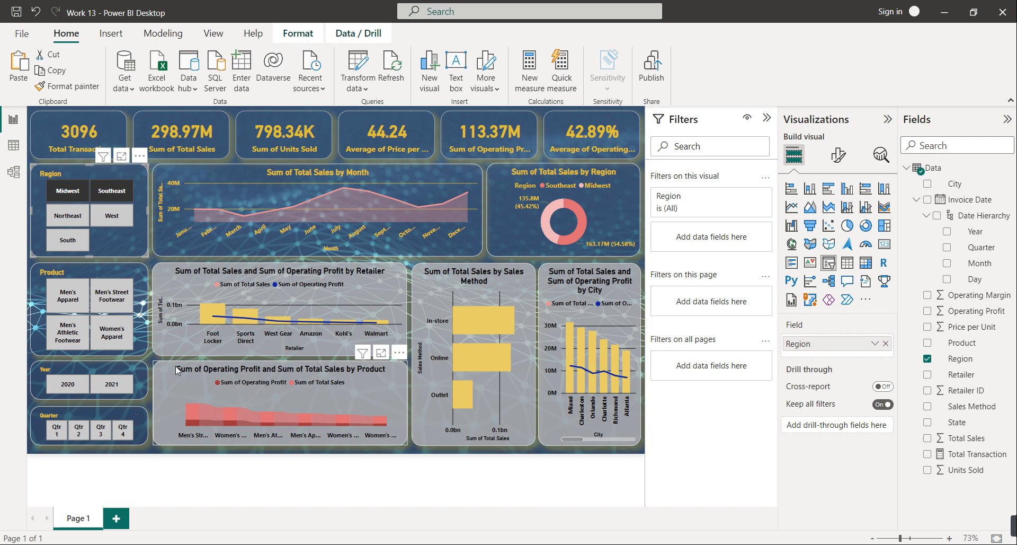
click(75, 244)
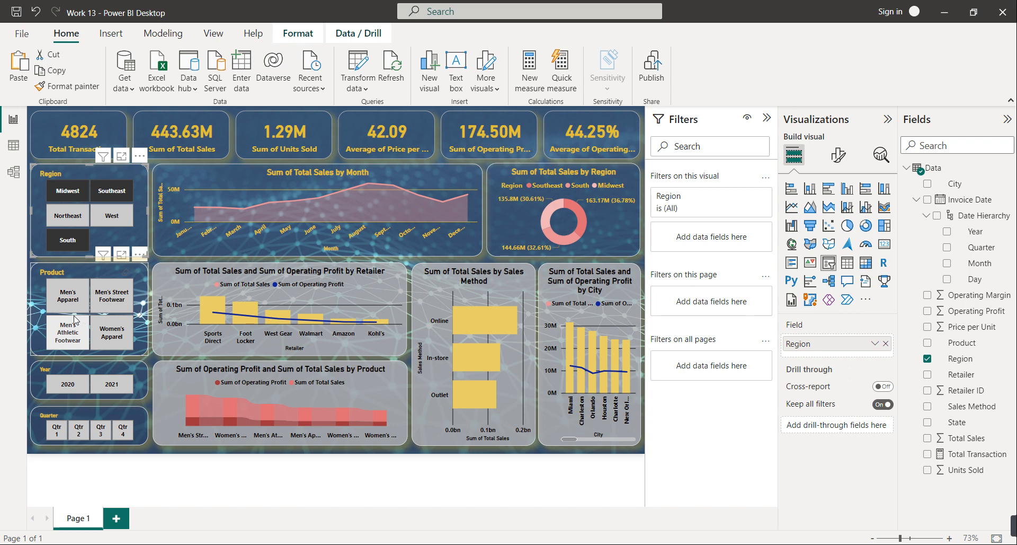
Filter the dashboard to the products Men's Apparel, Women's Apparel and Men's Athletic Footwear
click(73, 299)
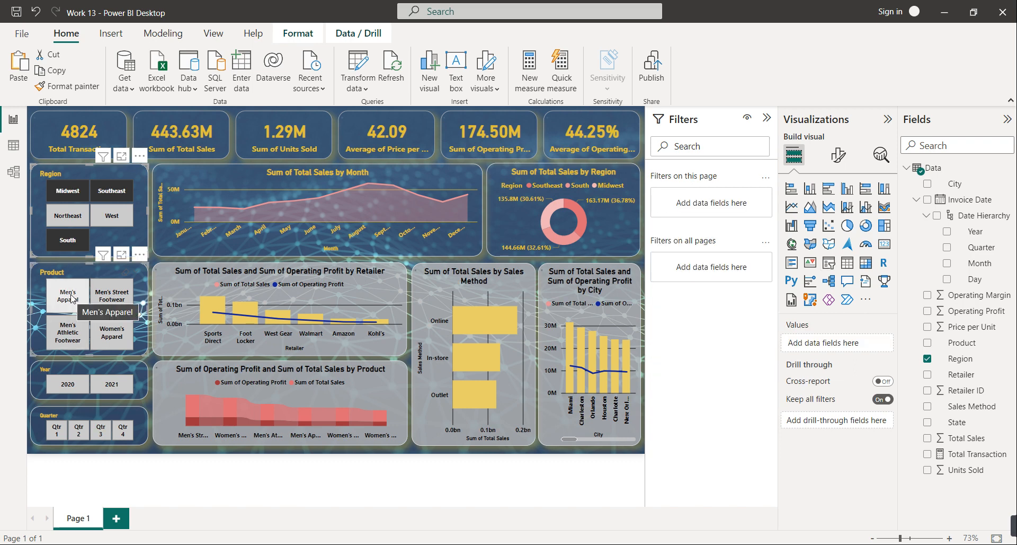
ctrl+click(119, 345)
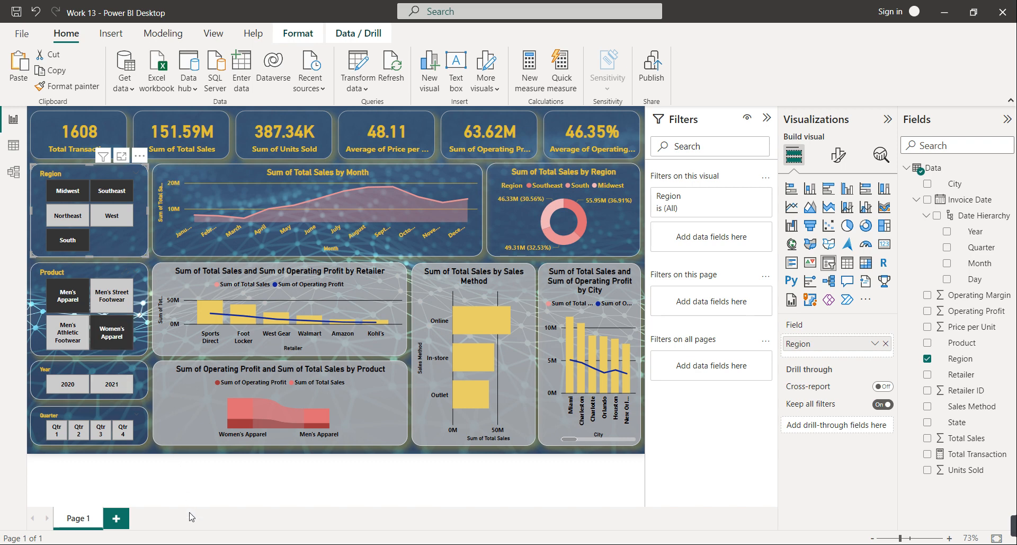
ctrl+click(75, 335)
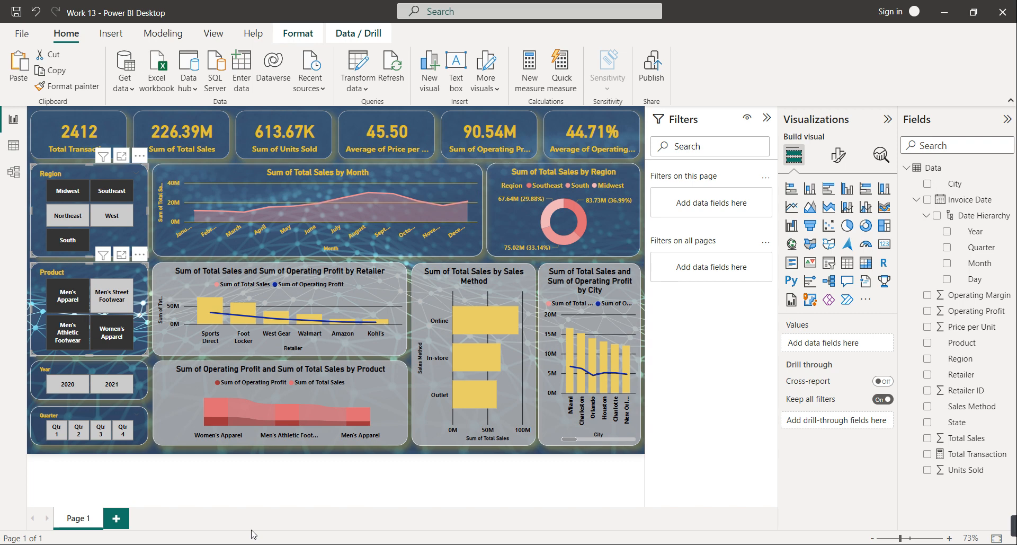
Filter the dashboard to the year 2021 and the quarters Qtr 2 and Qtr 3
click(113, 384)
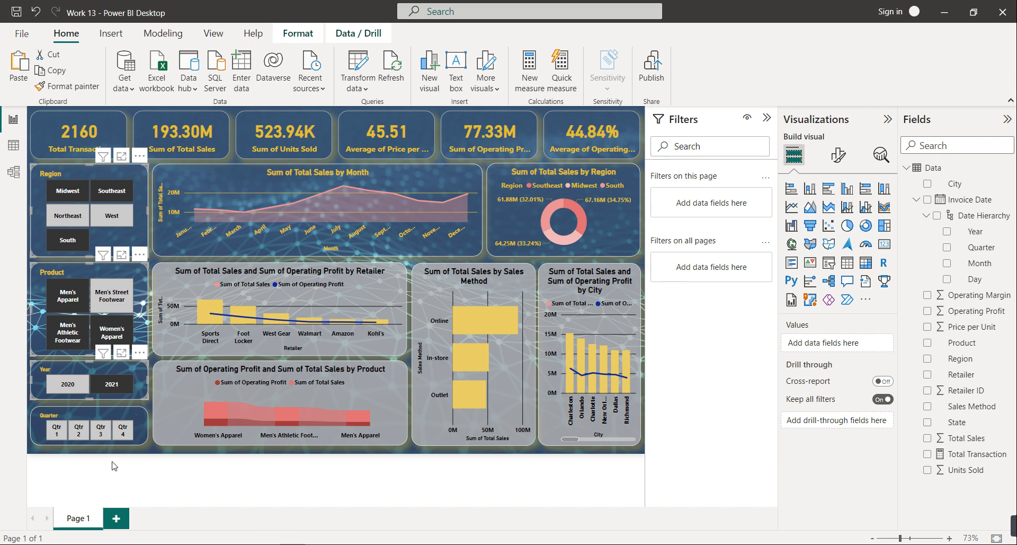
click(79, 431)
ctrl+click(98, 431)
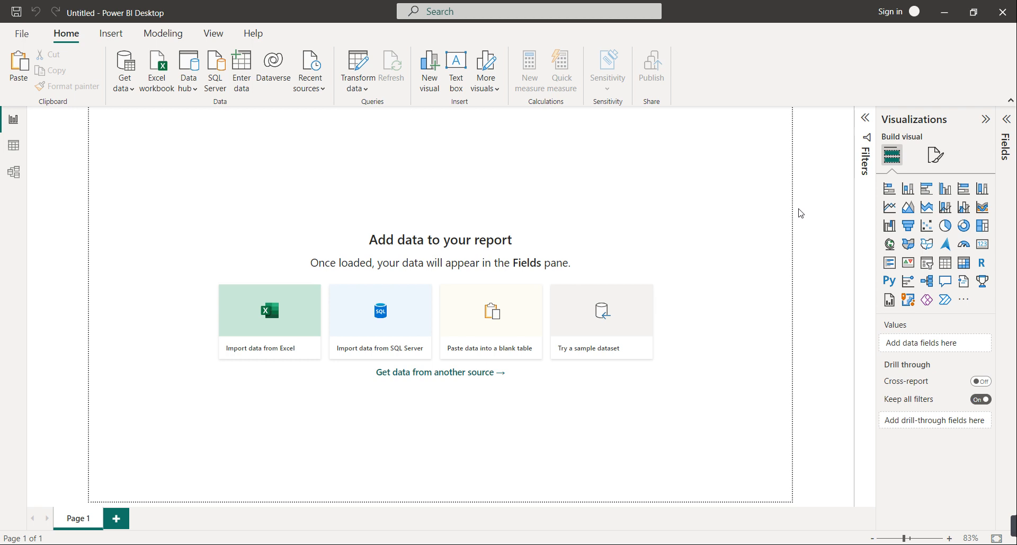
Browse the full list of data sources and connect to an Excel Workbook
click(130, 74)
click(127, 79)
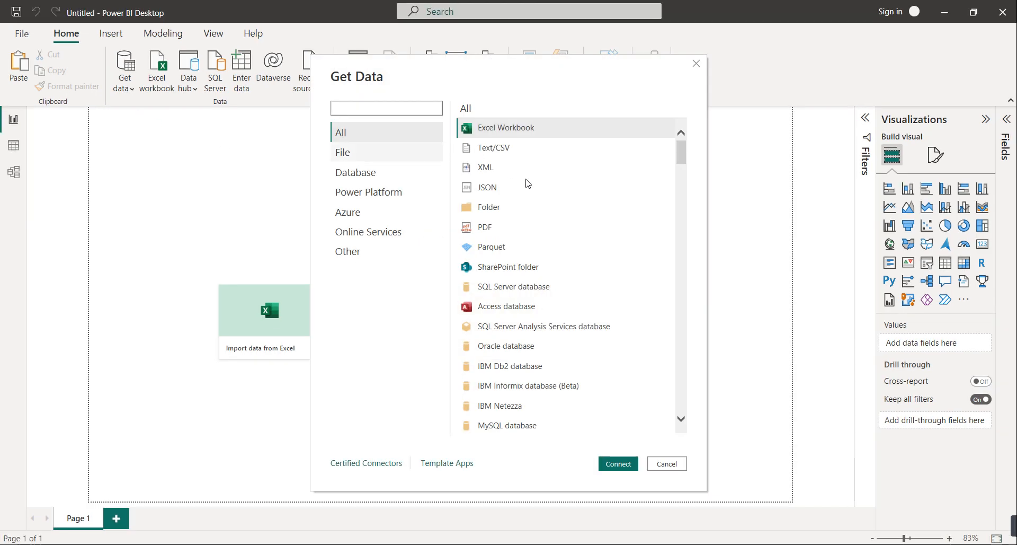
scroll(683, 153, down, 3)
scroll(684, 146, up, 3)
drag(683, 146, 678, 115)
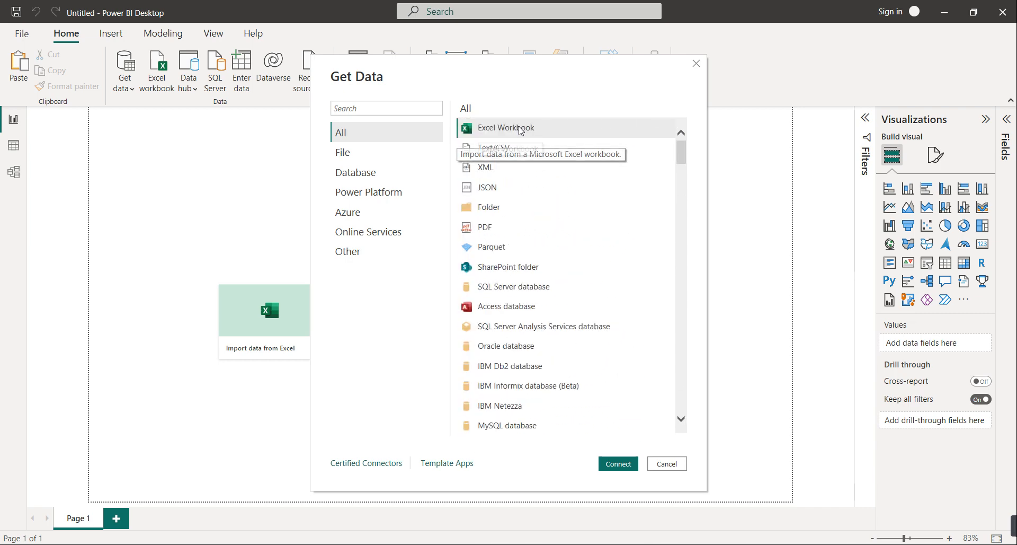
click(521, 129)
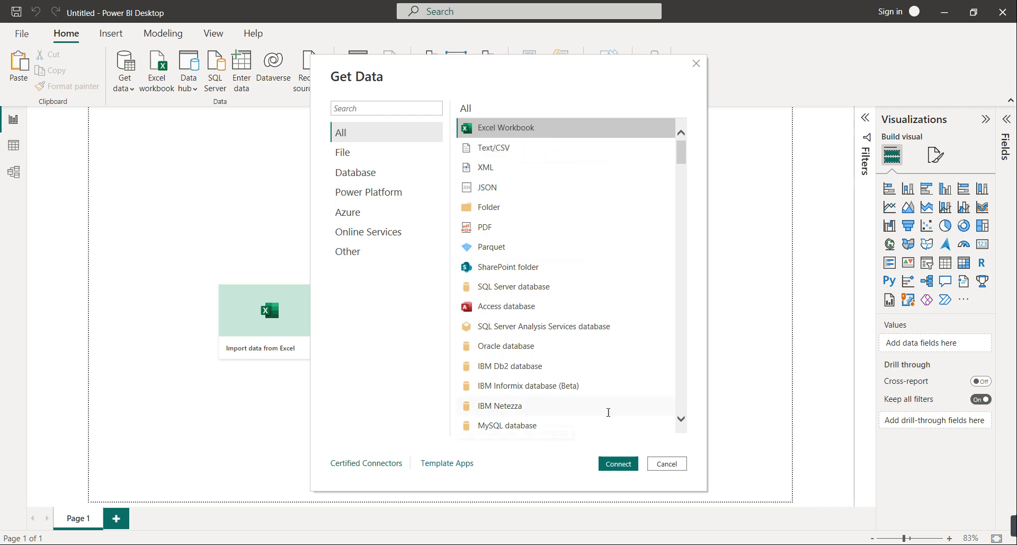
click(619, 464)
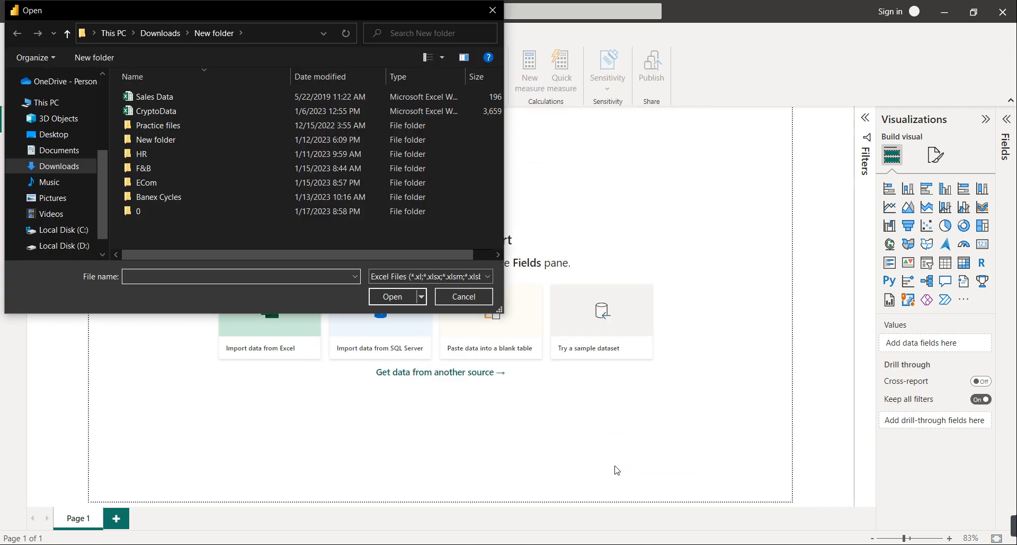
Open the Store Data workbook from the Downloads folder and load its Data table into the report
click(58, 166)
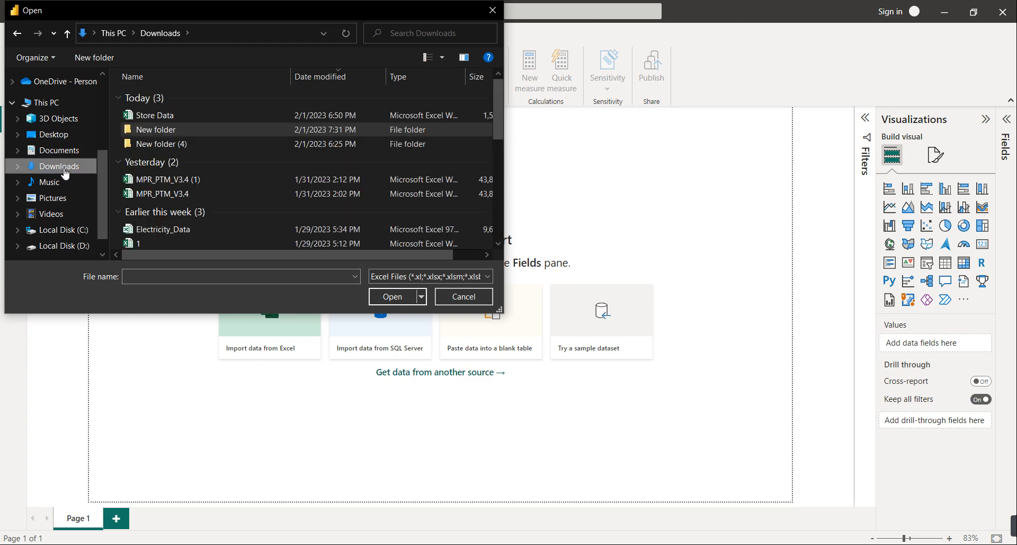
click(144, 121)
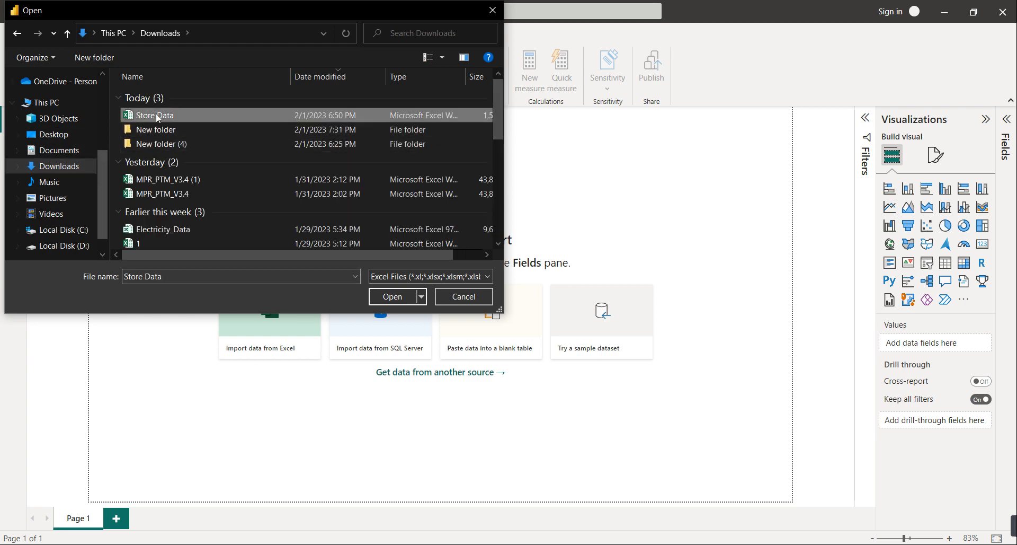
click(401, 298)
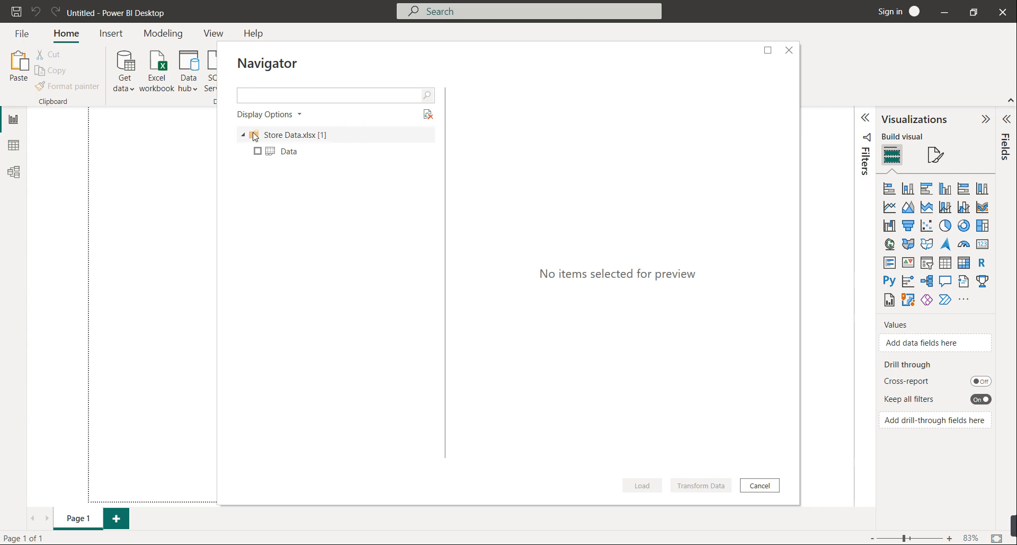
click(258, 151)
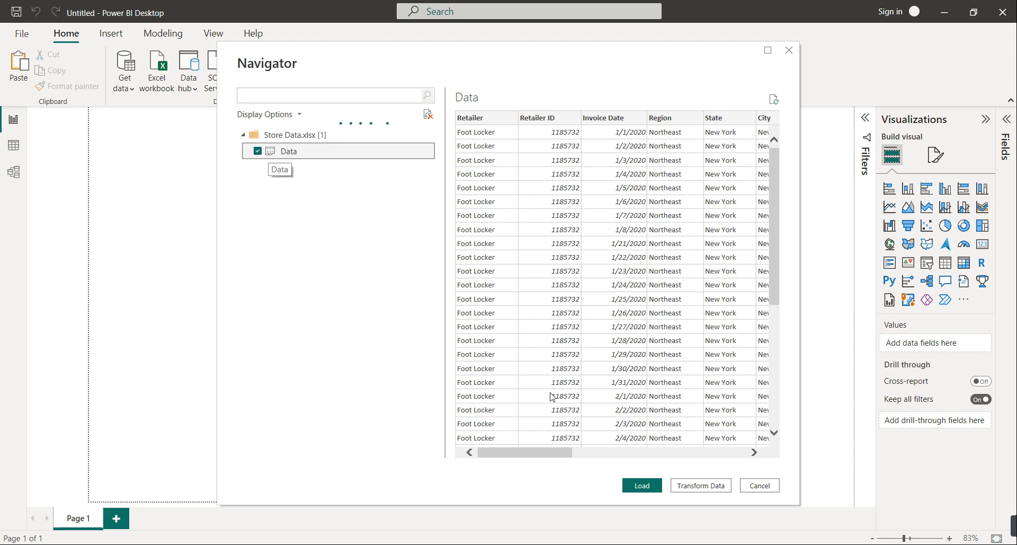
click(642, 485)
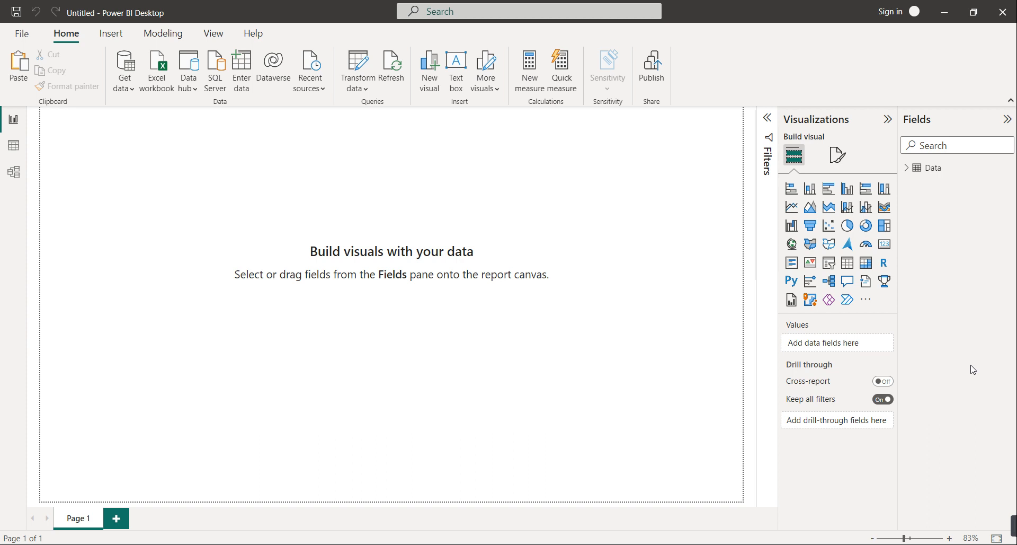
Examine the imported Data table's fields, rows and model diagram, and return to the report canvas
click(911, 171)
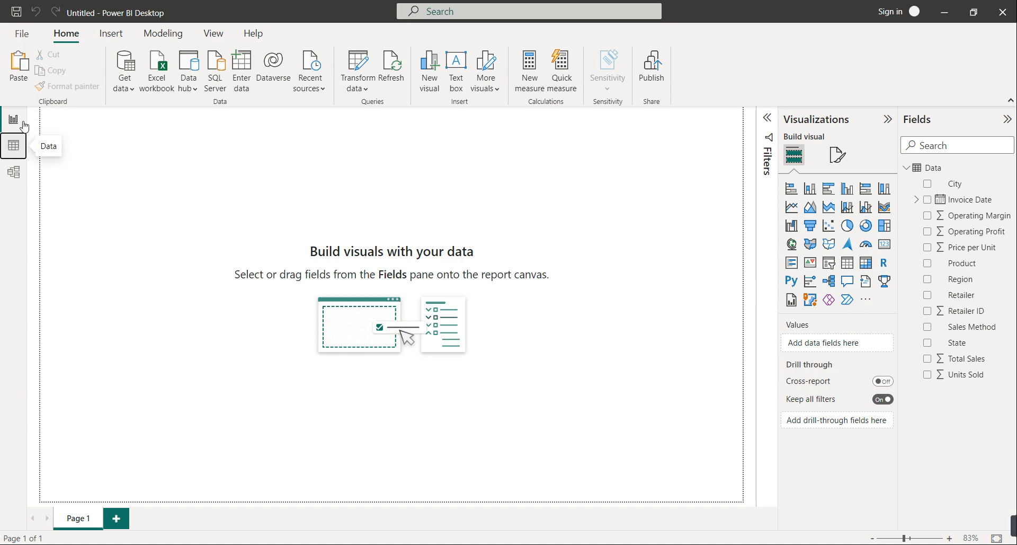
click(16, 146)
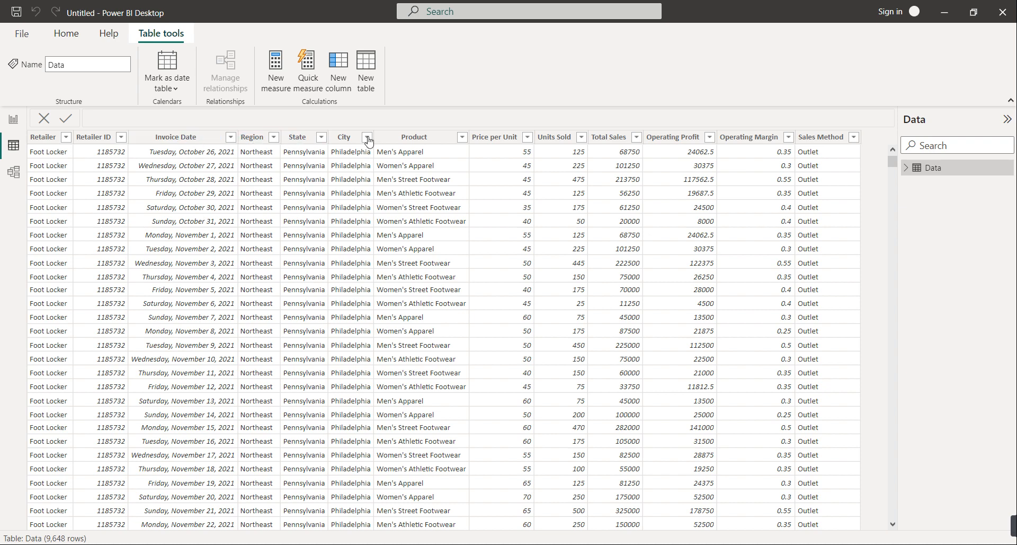
click(416, 142)
click(14, 174)
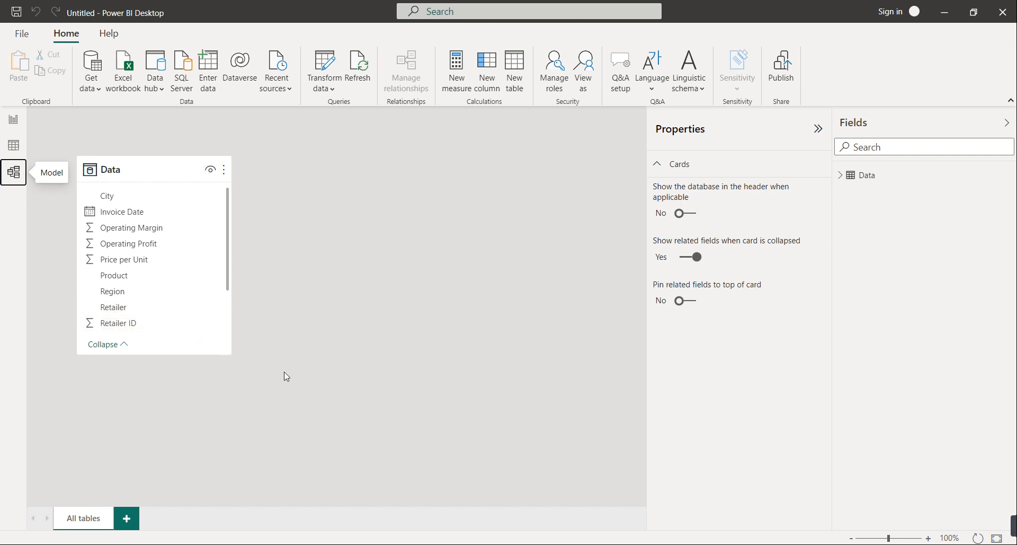
click(14, 151)
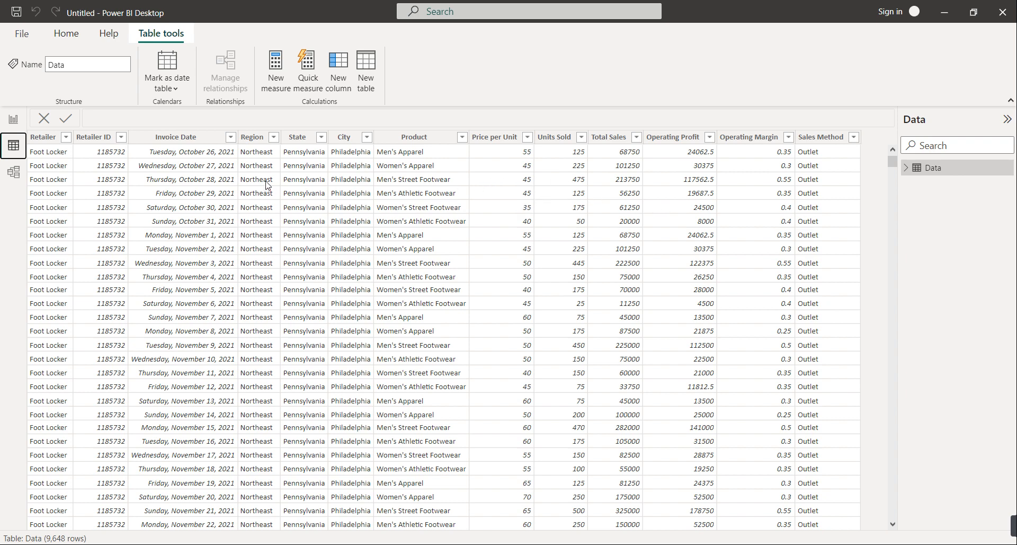
click(14, 122)
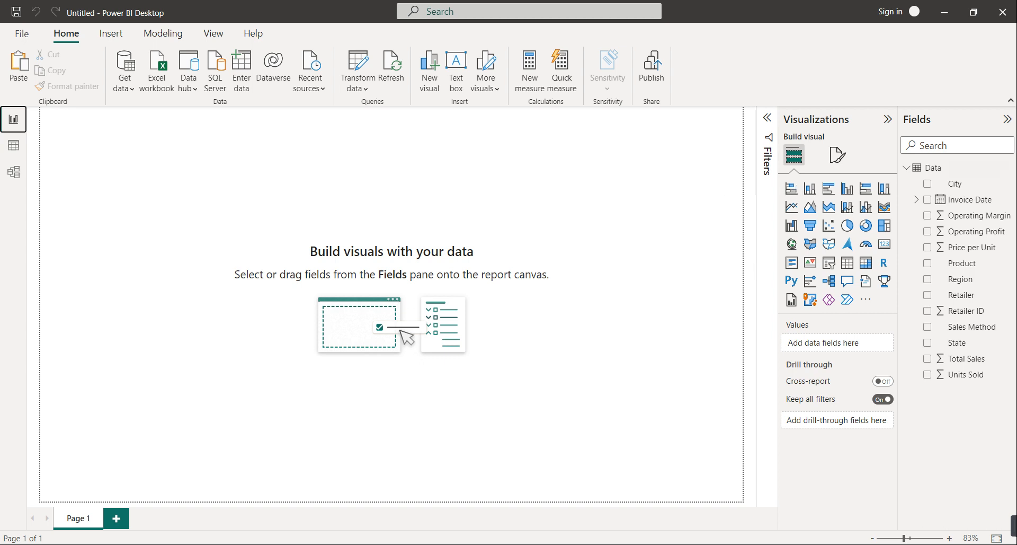
Add a measure to the Data table defined as Total Transaction = COUNT(Data[Retailer ID])
right_click(940, 170)
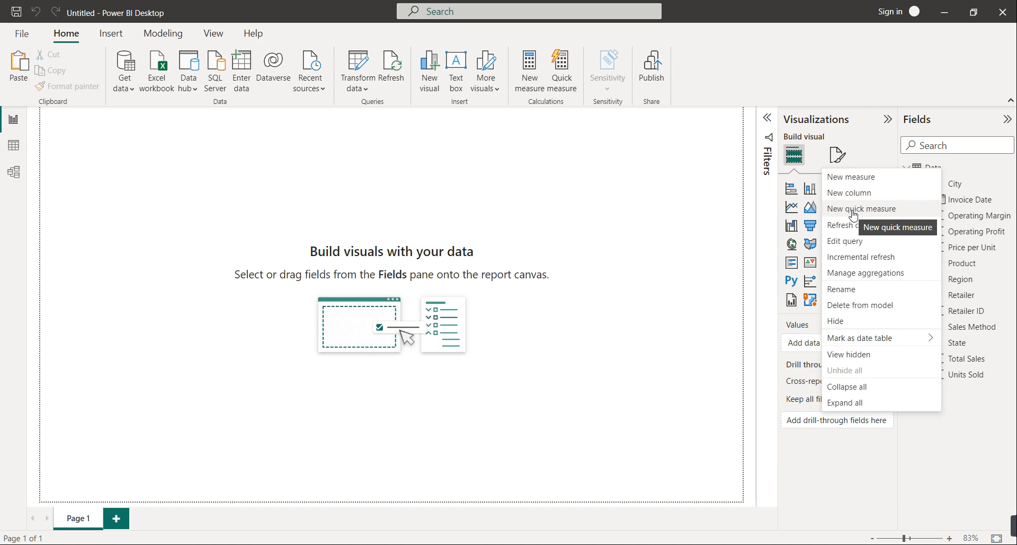
click(851, 178)
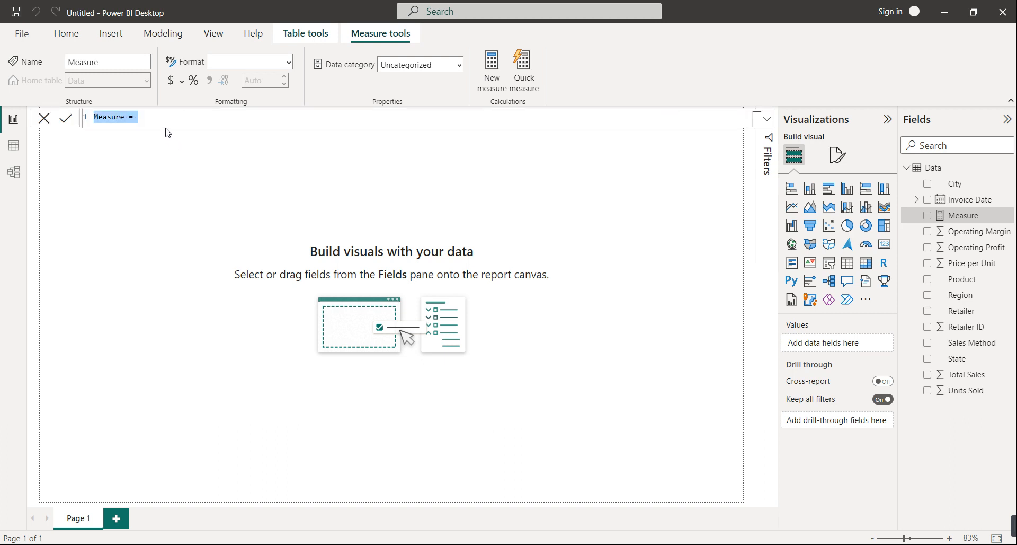
text(T)
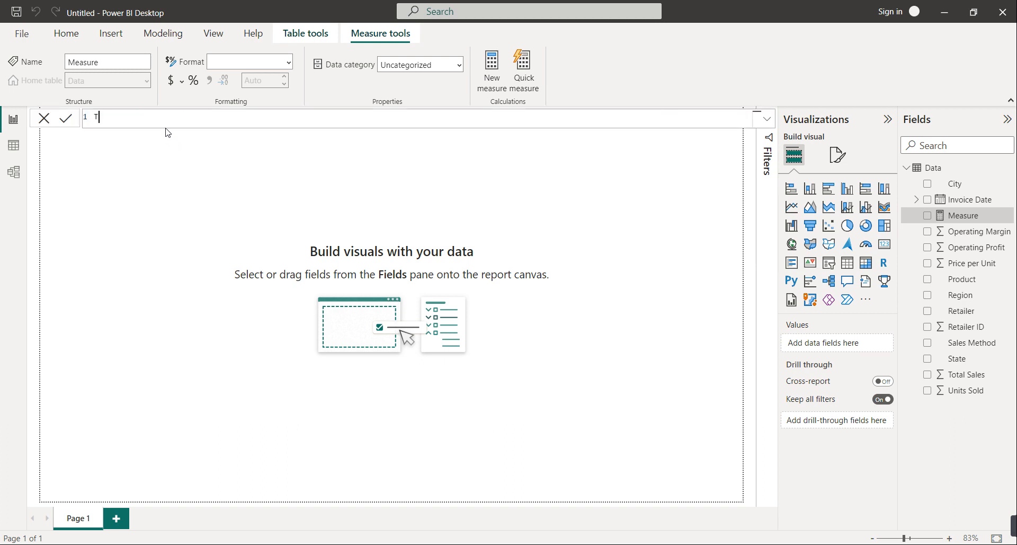
text(otal Transaction = count)
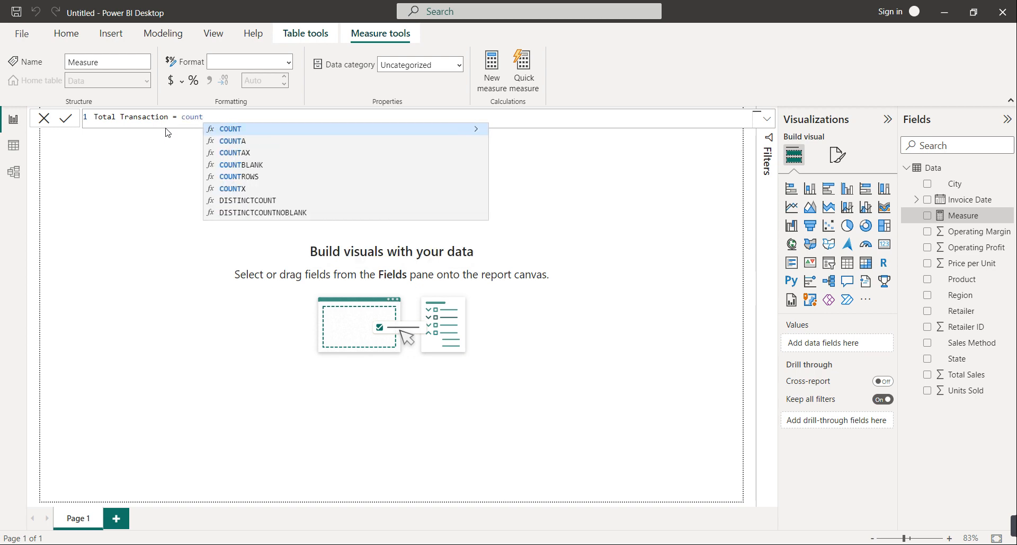
click(231, 130)
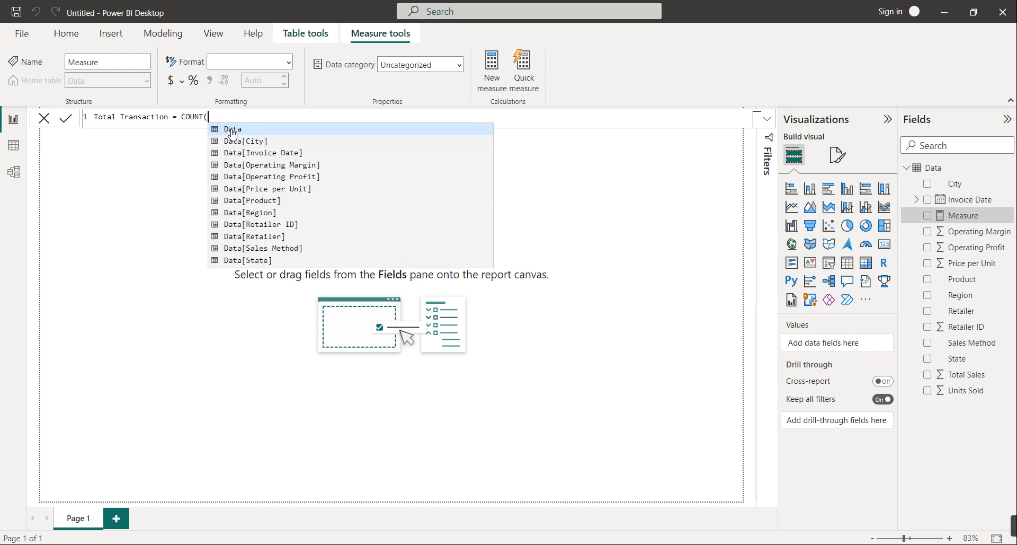
click(291, 224)
text())
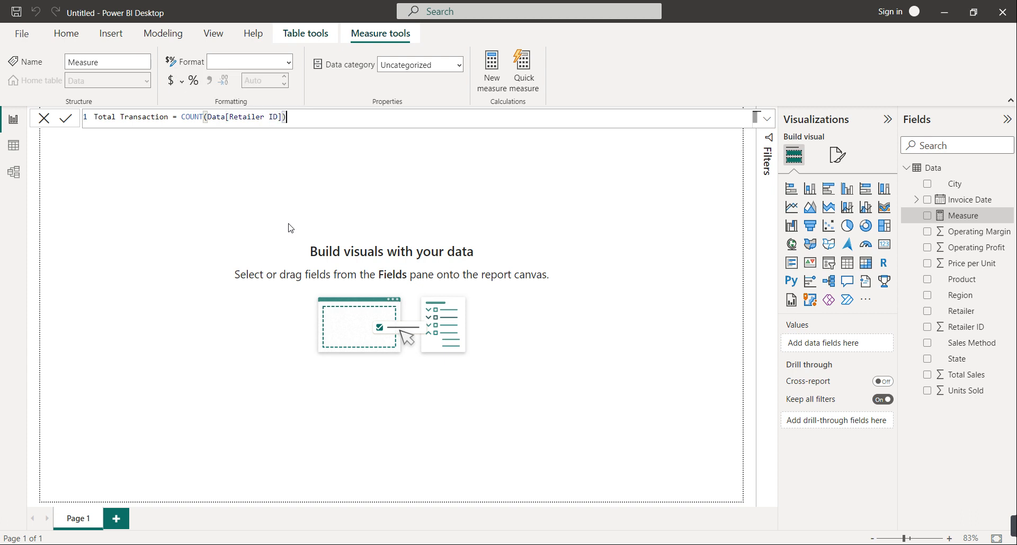
key(Return)
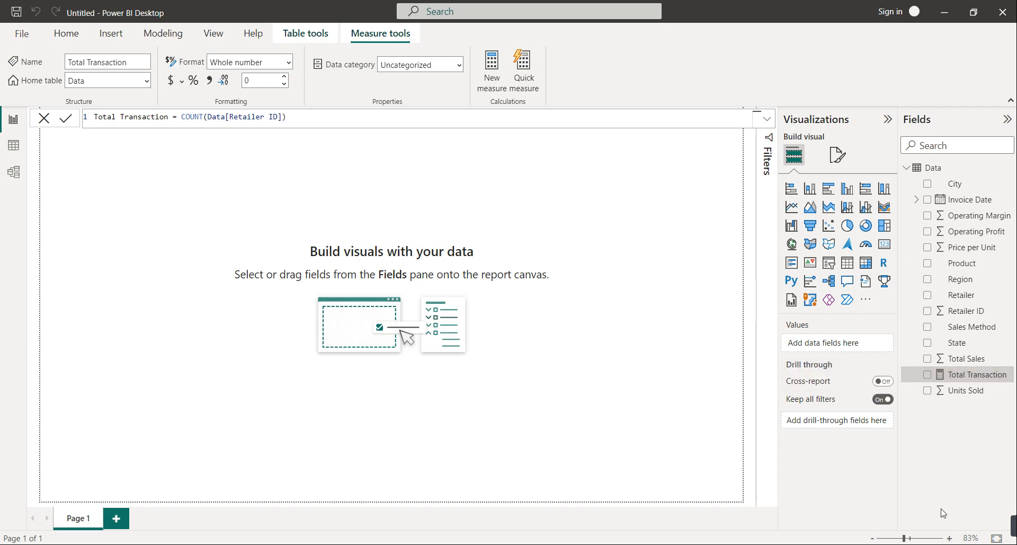
Switch to the Work 13 report and open its Page 2
mouse_move(902, 521)
click(846, 526)
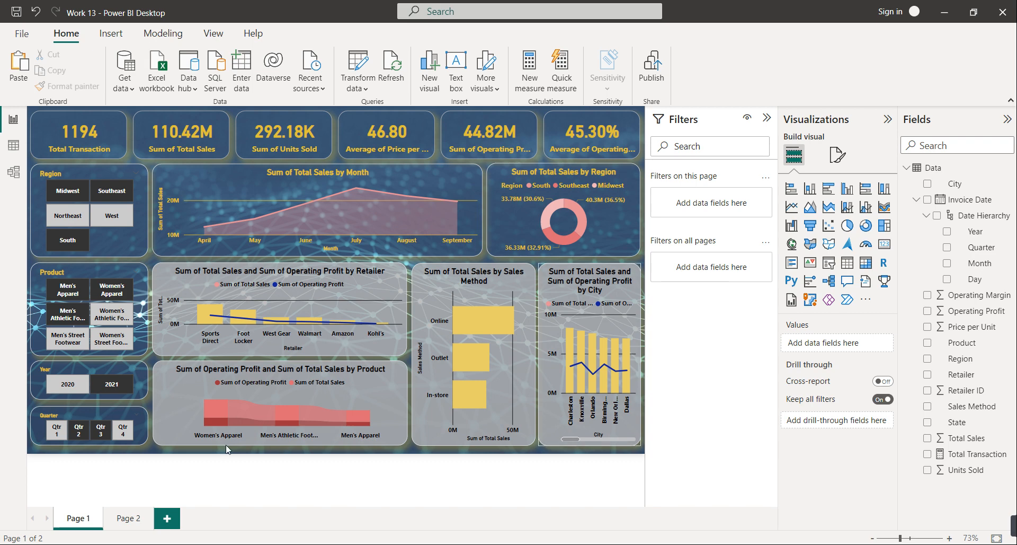
click(130, 518)
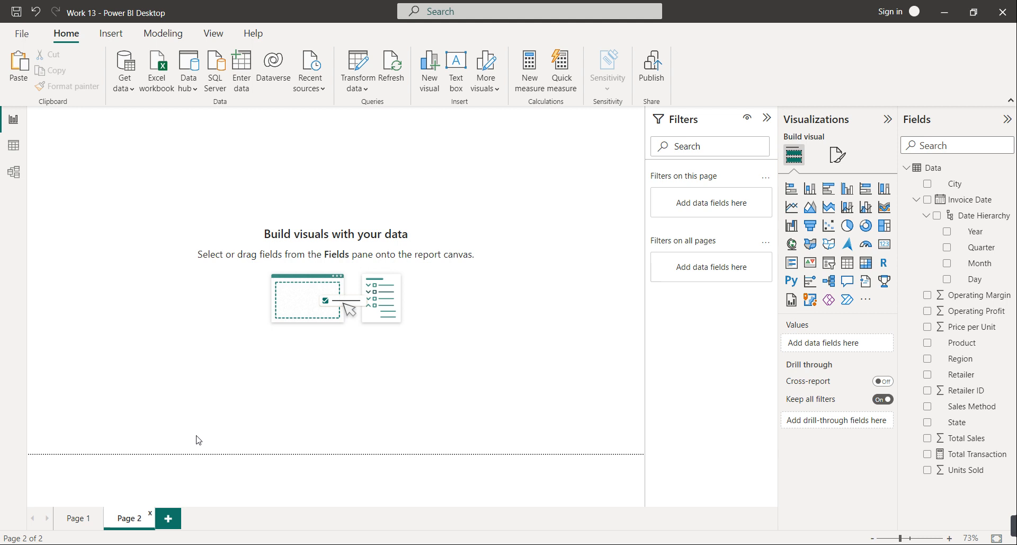
Set the 63da6794d9be3 JPG from the Downloads folder as the Page 2 canvas background image
click(839, 154)
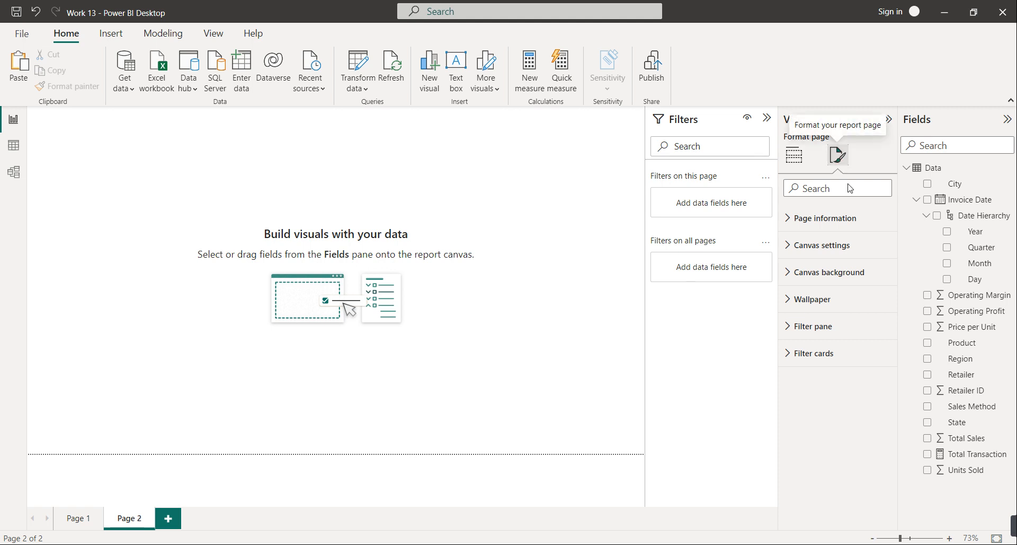
click(824, 279)
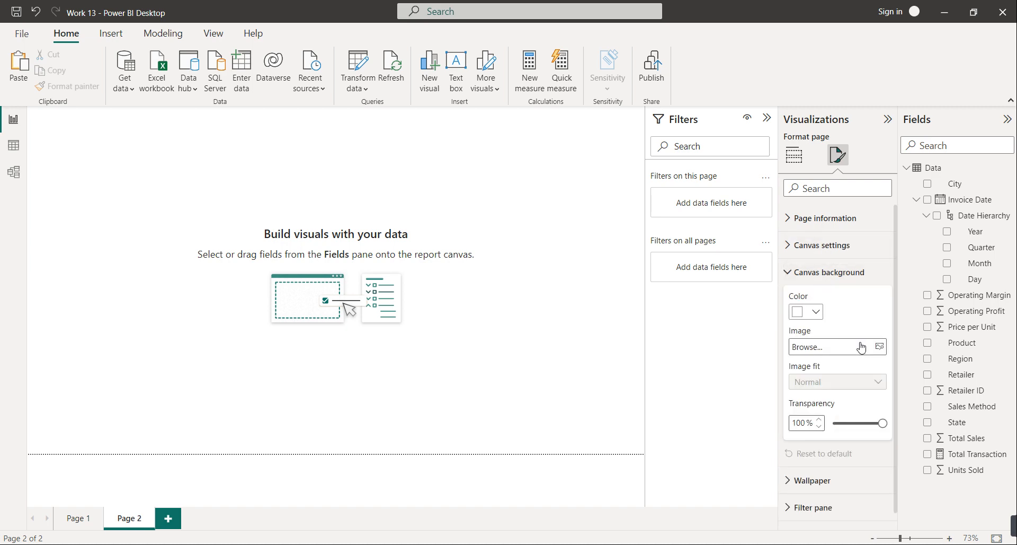
click(879, 347)
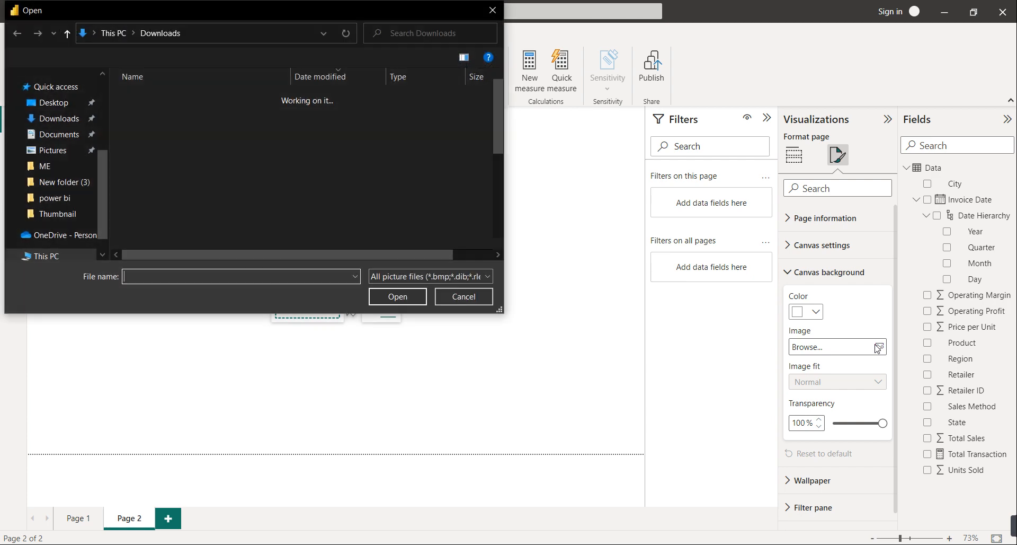
click(174, 114)
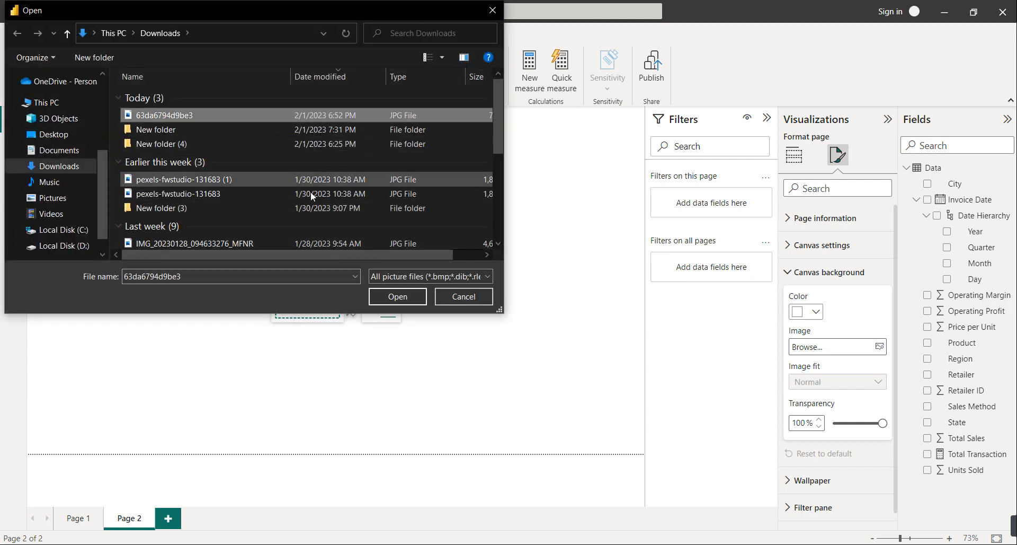
click(410, 297)
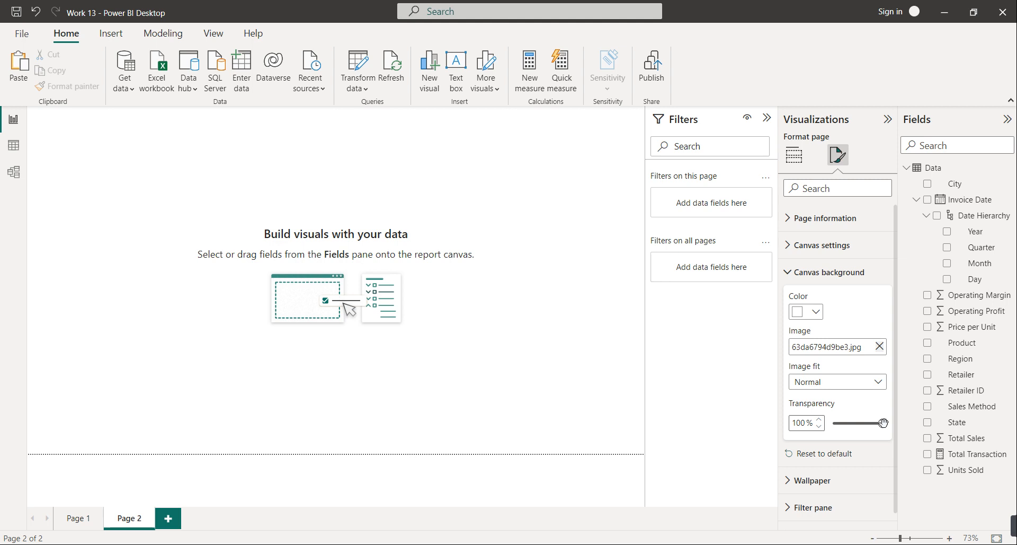
Set the canvas background's transparency to 0% and its image fit to Fit
drag(883, 422, 829, 422)
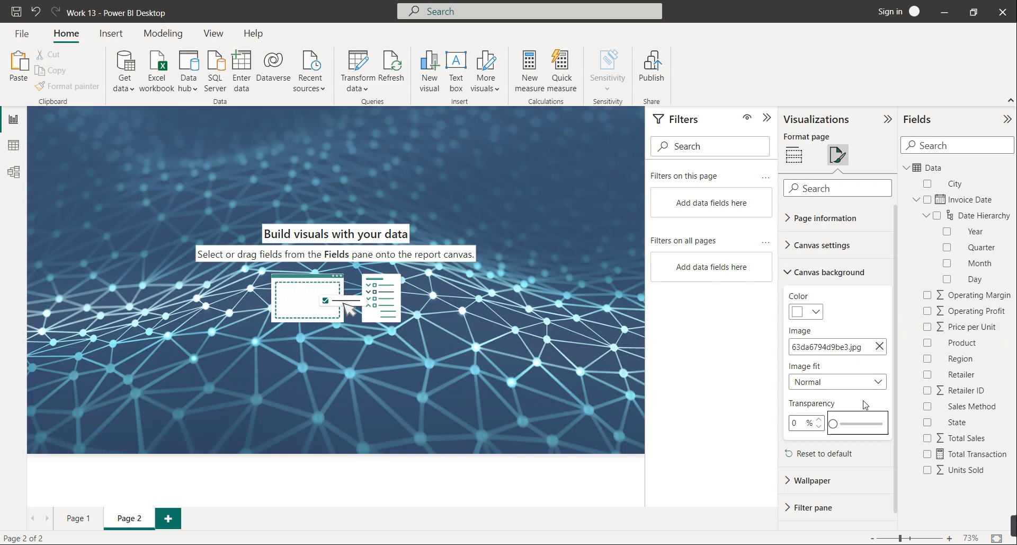
click(848, 385)
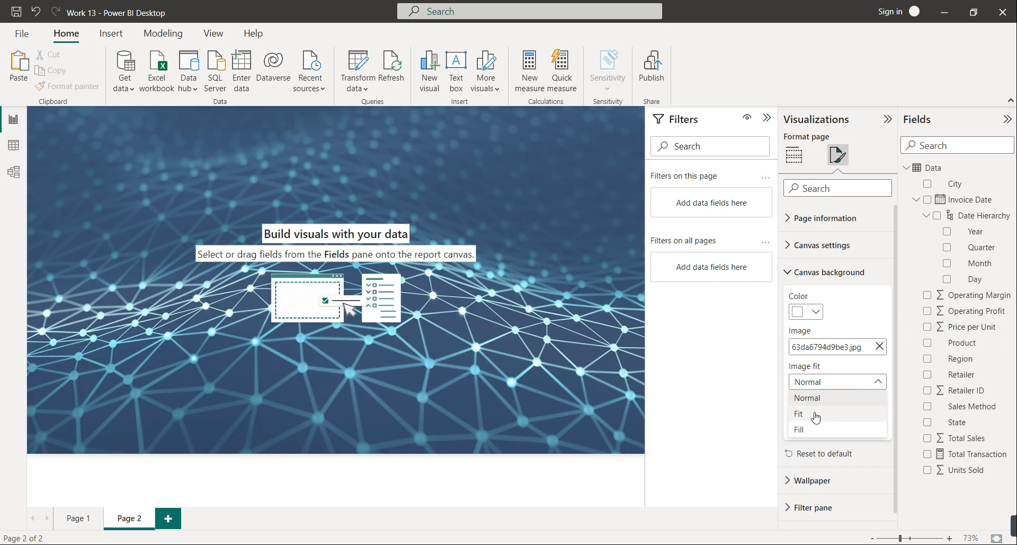
click(816, 414)
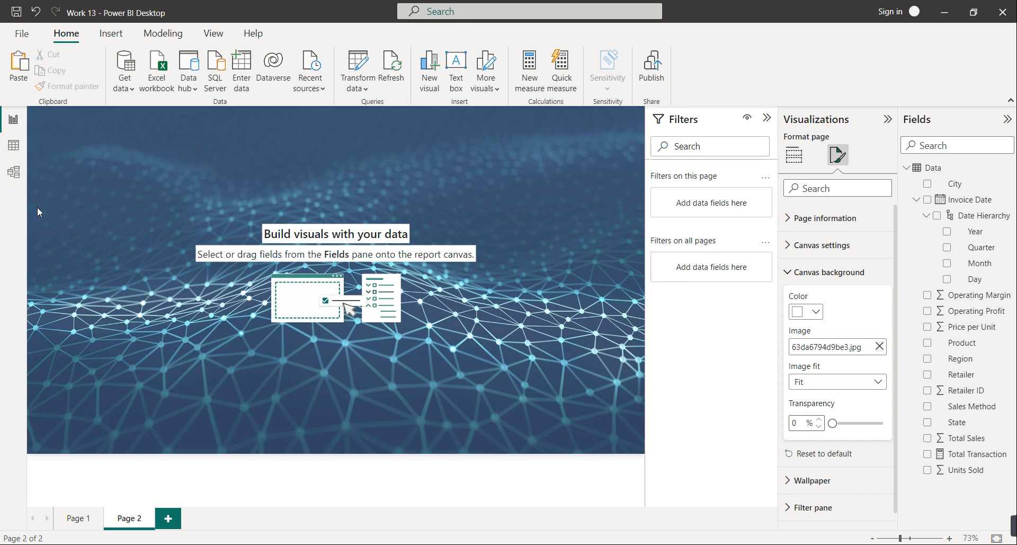
click(447, 501)
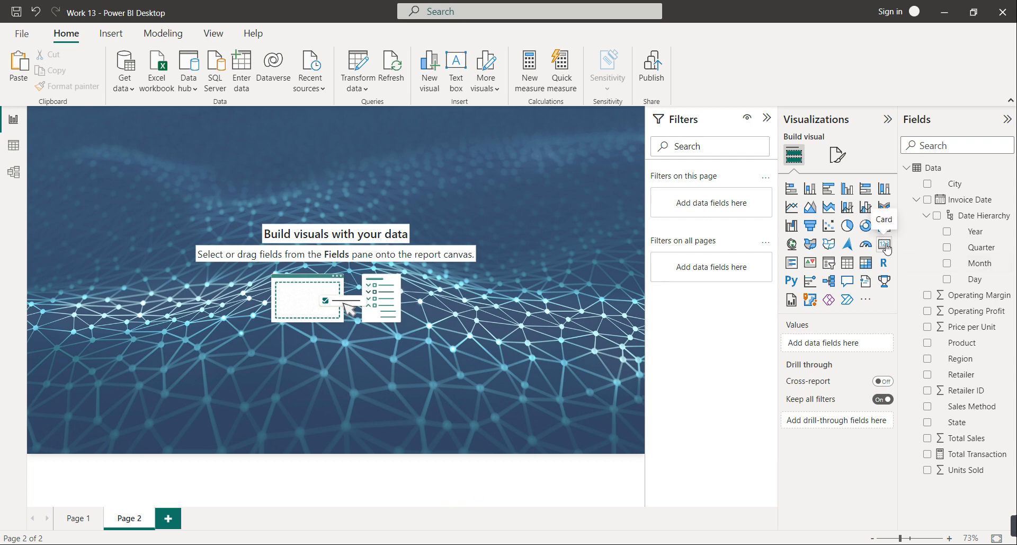
Add a card visual near the page's upper-left corner showing the Total Transaction measure
mouse_move(1012, 525)
click(886, 245)
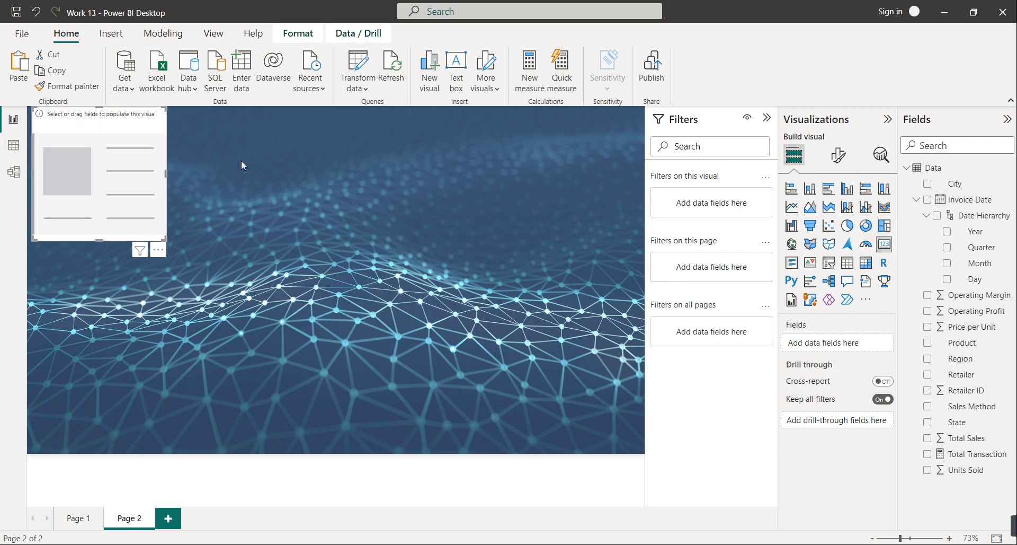
drag(137, 159, 136, 167)
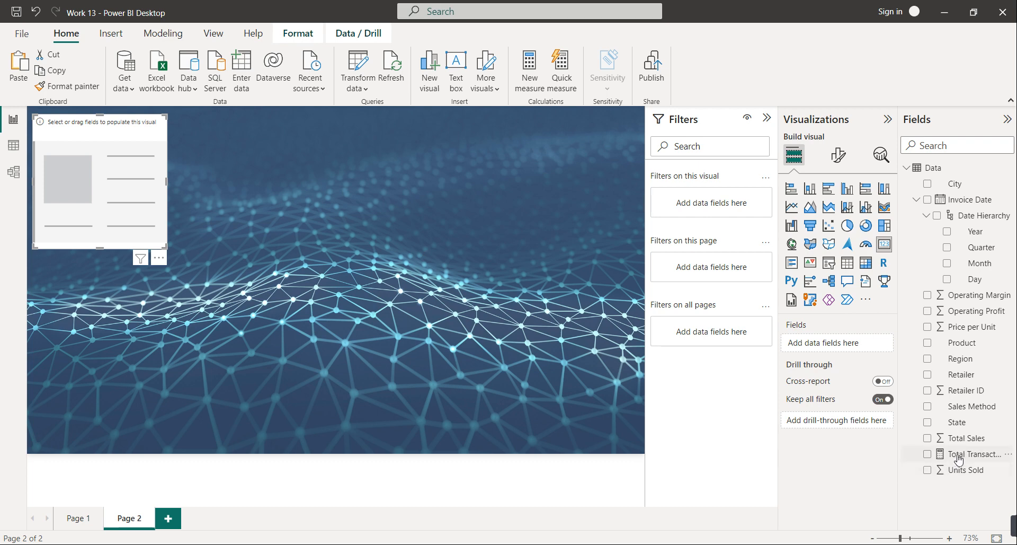
drag(958, 459, 961, 454)
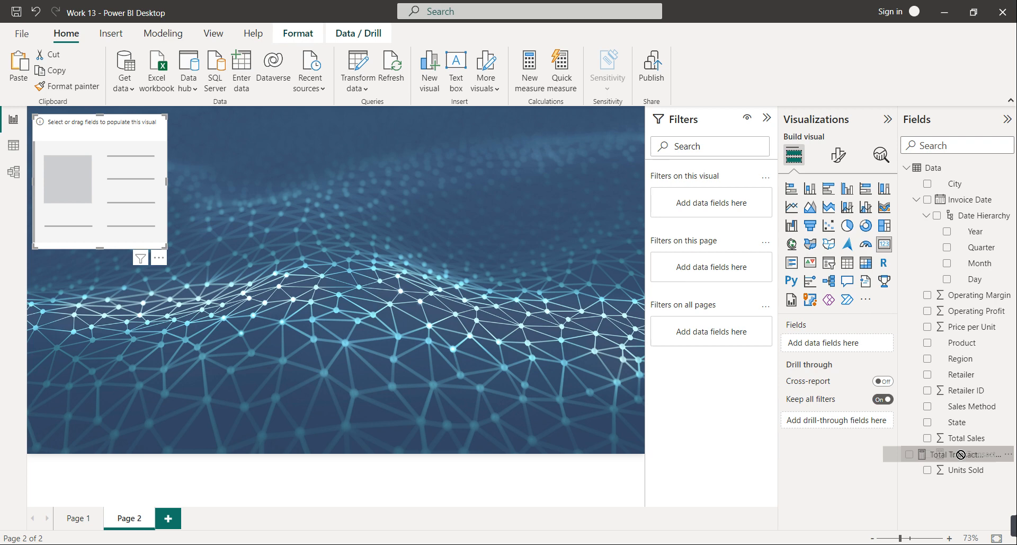
drag(960, 453, 845, 347)
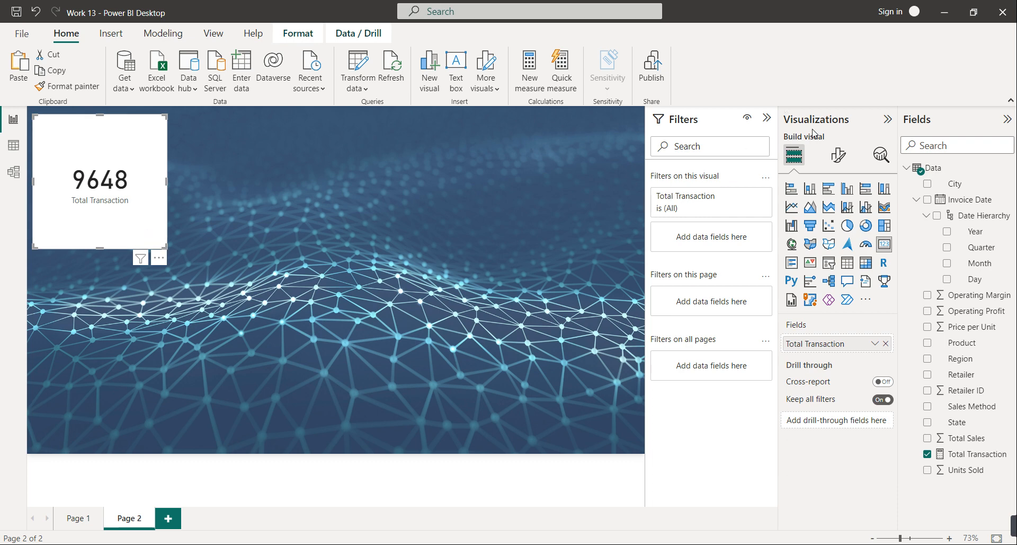
Resize the Total Transaction card to a height of 100 and a width of 200
click(838, 155)
click(839, 214)
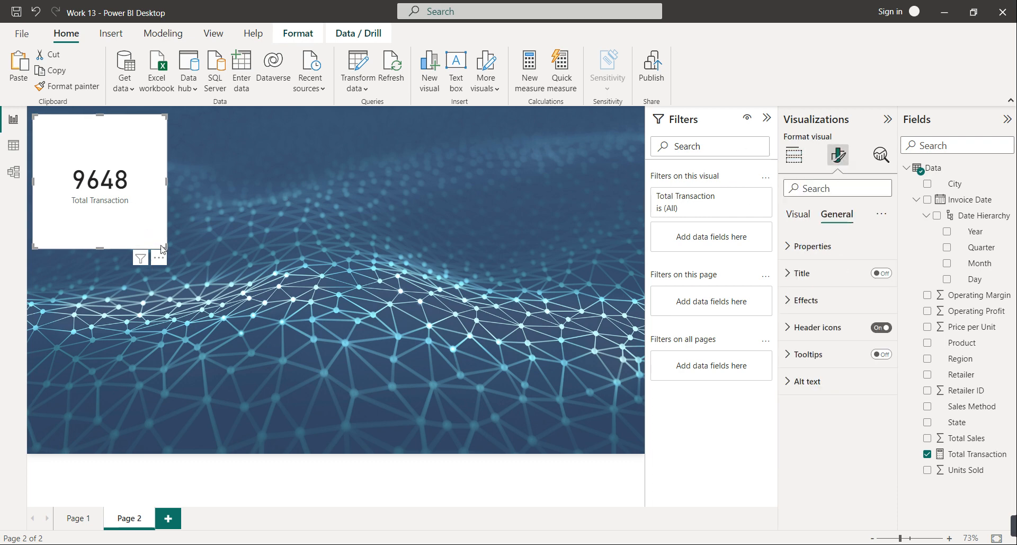
mouse_move(165, 246)
mouse_down()
mouse_move(147, 193)
mouse_move(176, 234)
mouse_up()
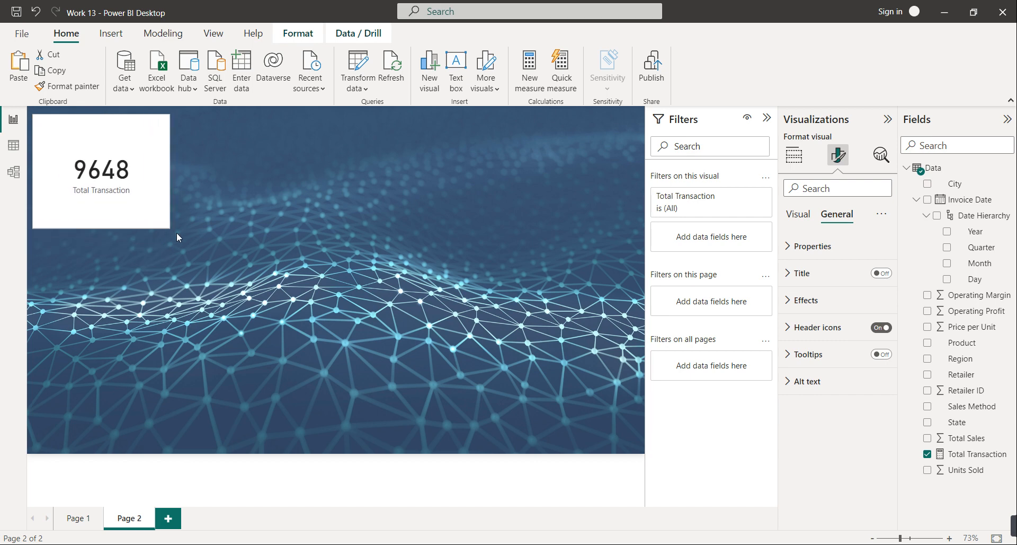
click(811, 247)
drag(812, 303, 785, 307)
text(100)
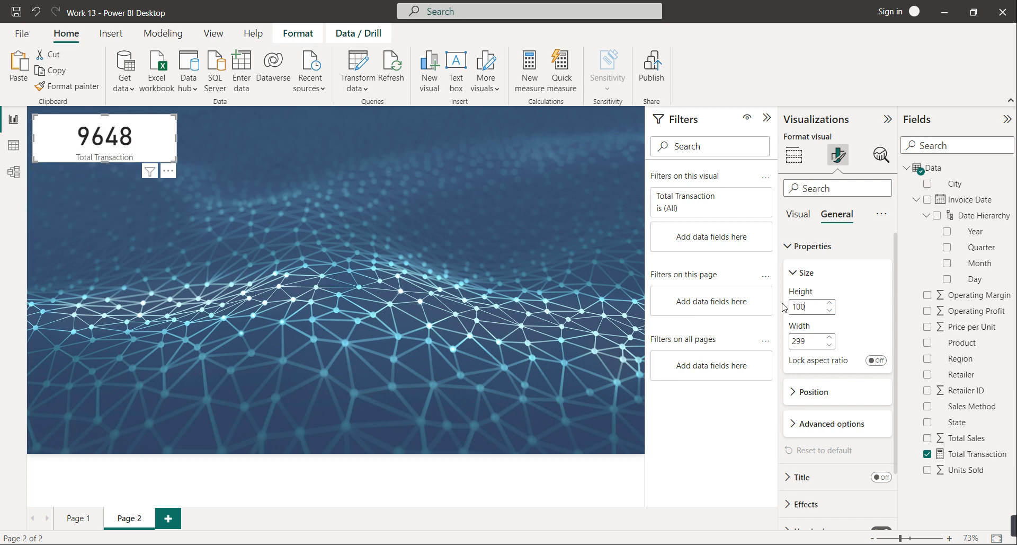
drag(807, 342, 790, 346)
text(200)
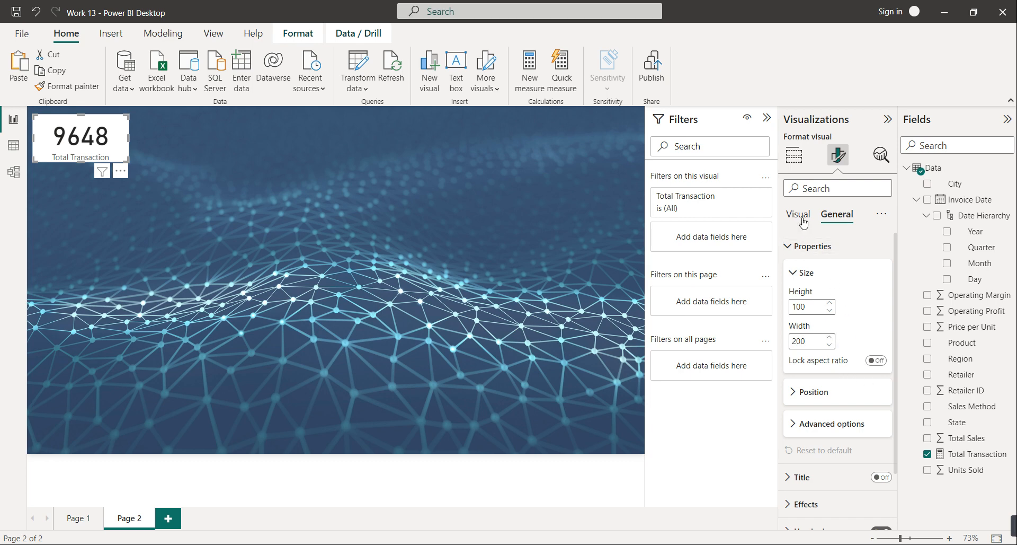
Turn off the background of the Total Transaction card
click(823, 247)
click(809, 300)
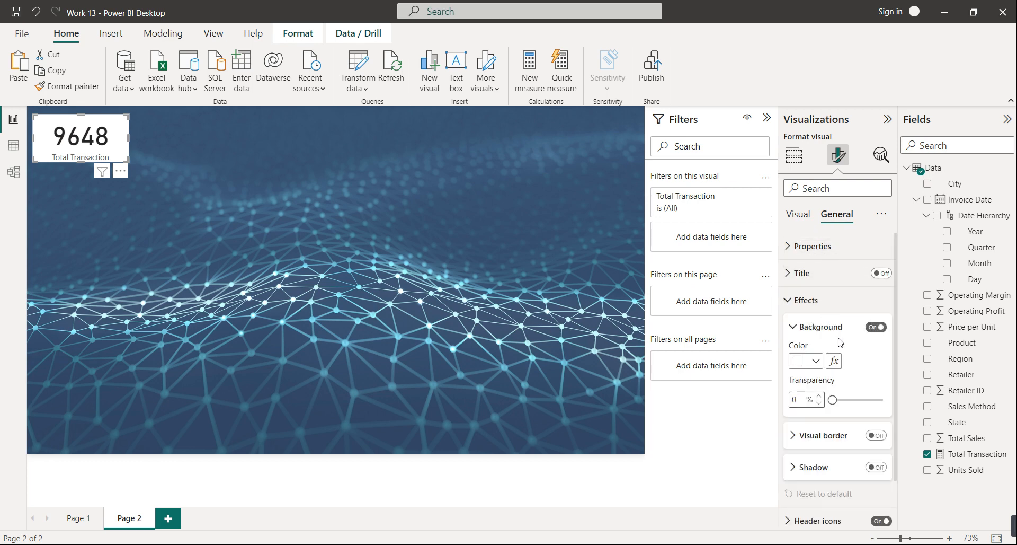
click(875, 331)
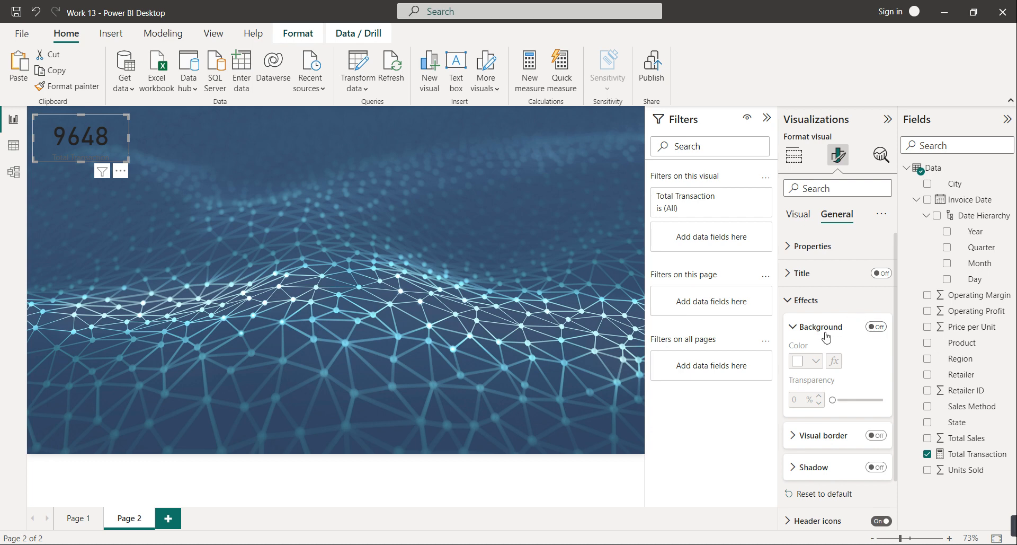
Give the Total Transaction card a light gray visual border with 20 px rounded corners
click(875, 435)
click(806, 469)
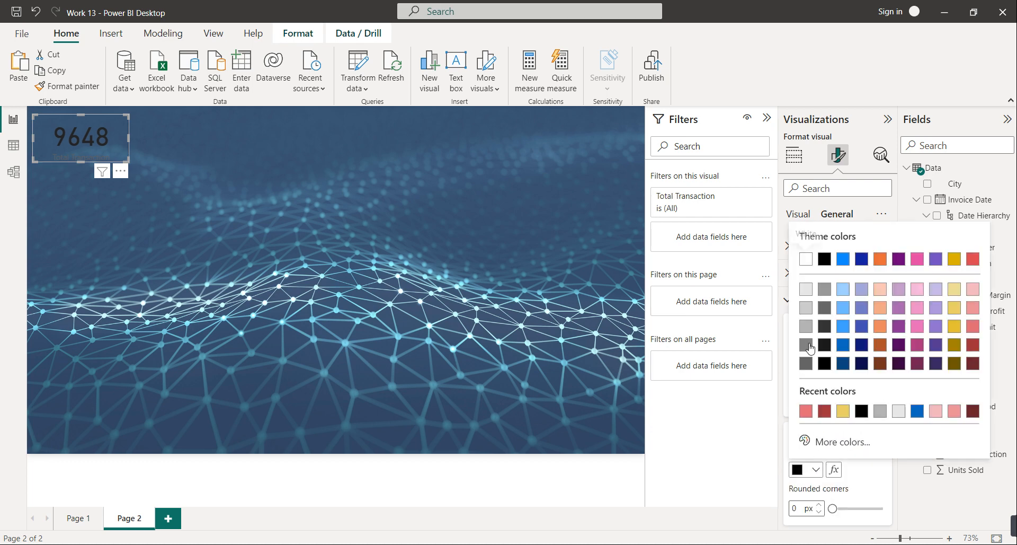
click(805, 289)
scroll(842, 429, down, 3)
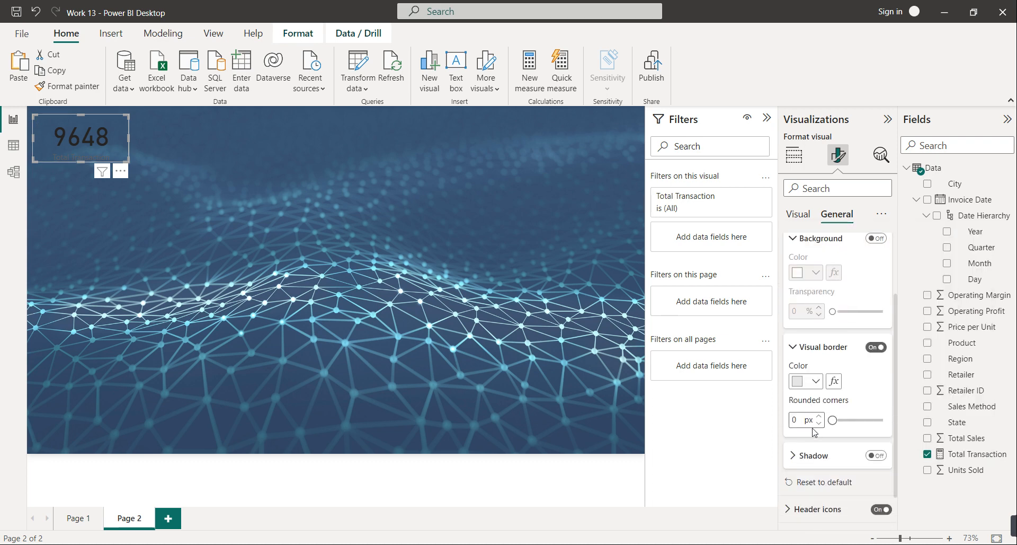
drag(833, 419, 865, 420)
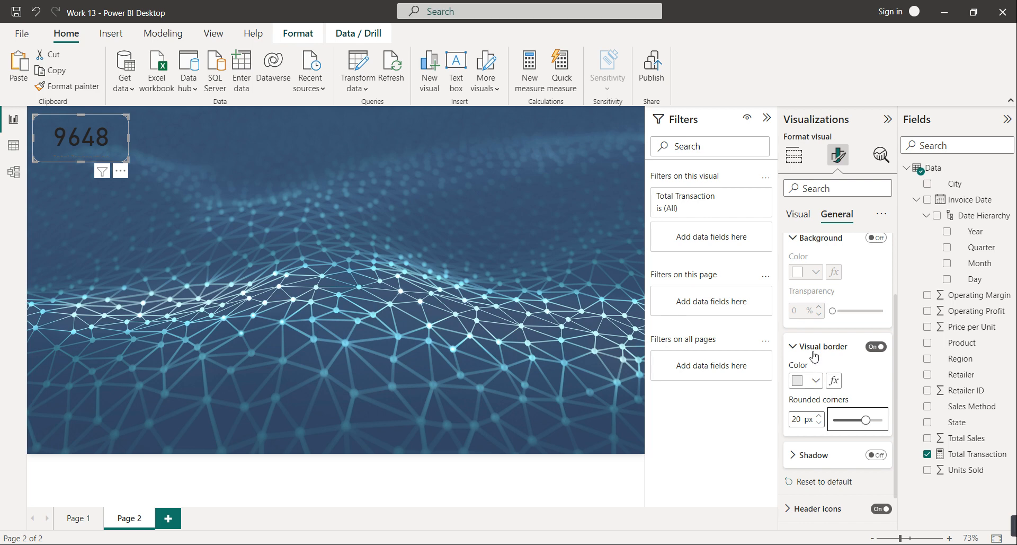
Add a shadow to the Total Transaction card in the same light gray as its border
click(876, 455)
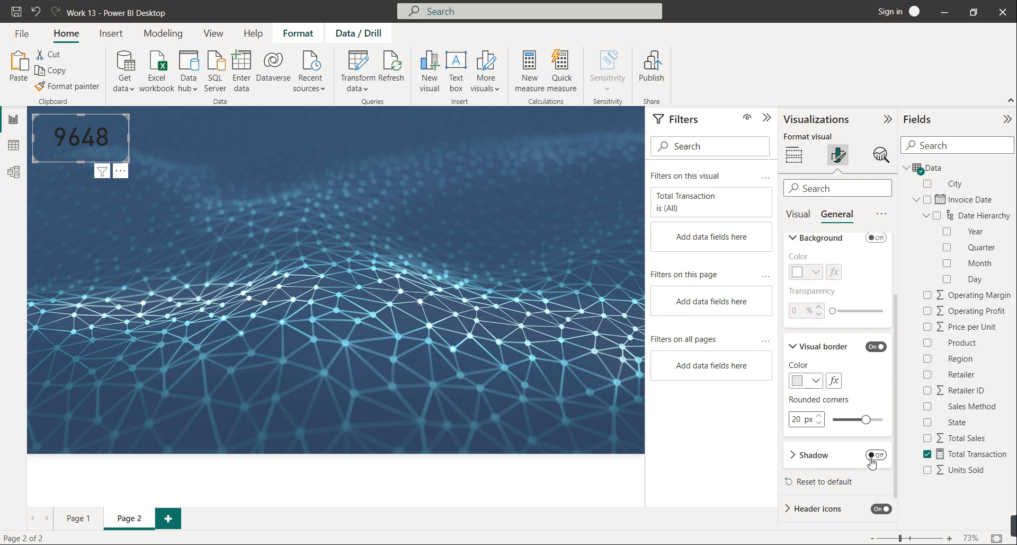
click(812, 455)
click(811, 487)
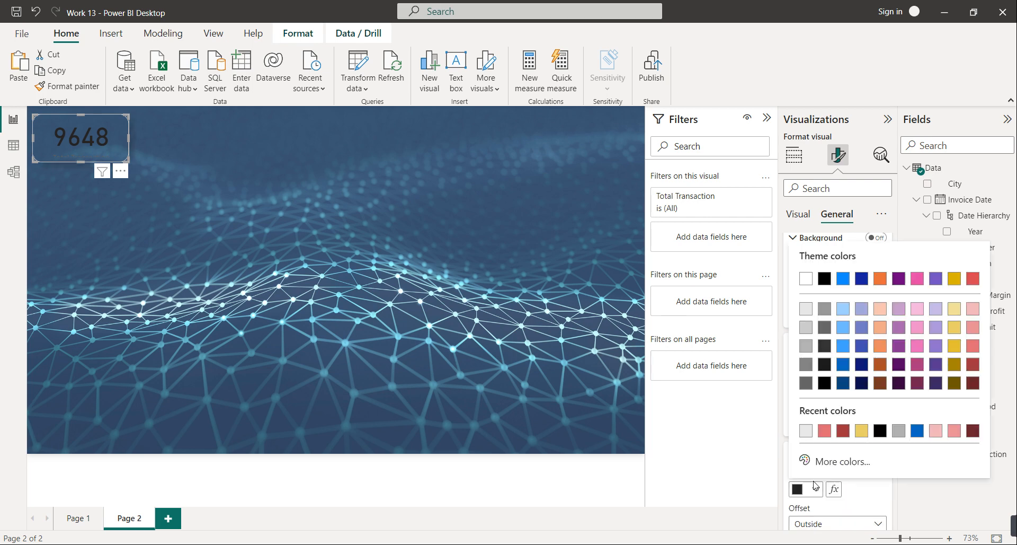
click(805, 432)
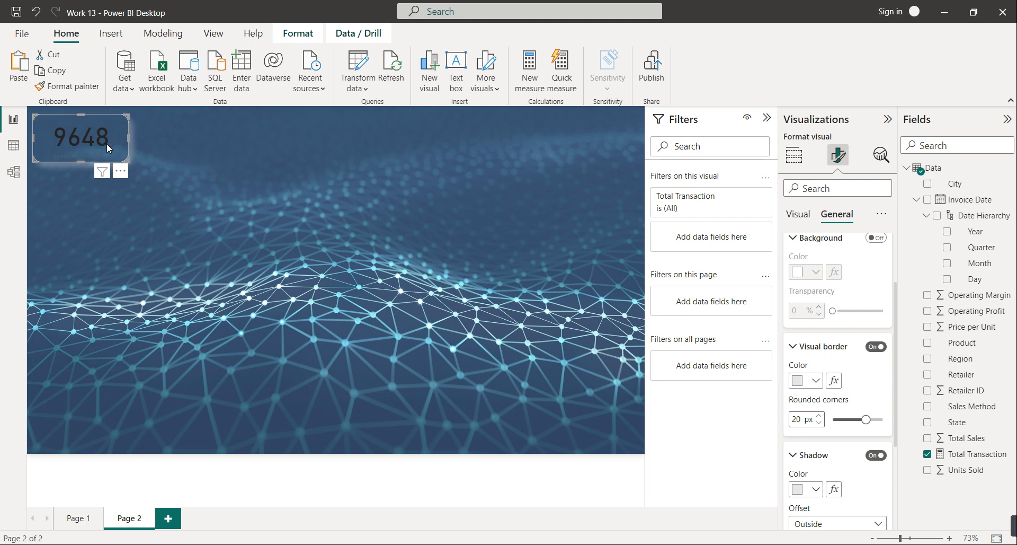
Format the card's callout value as bold, light gray, font size 36, with 2 decimal places
click(800, 215)
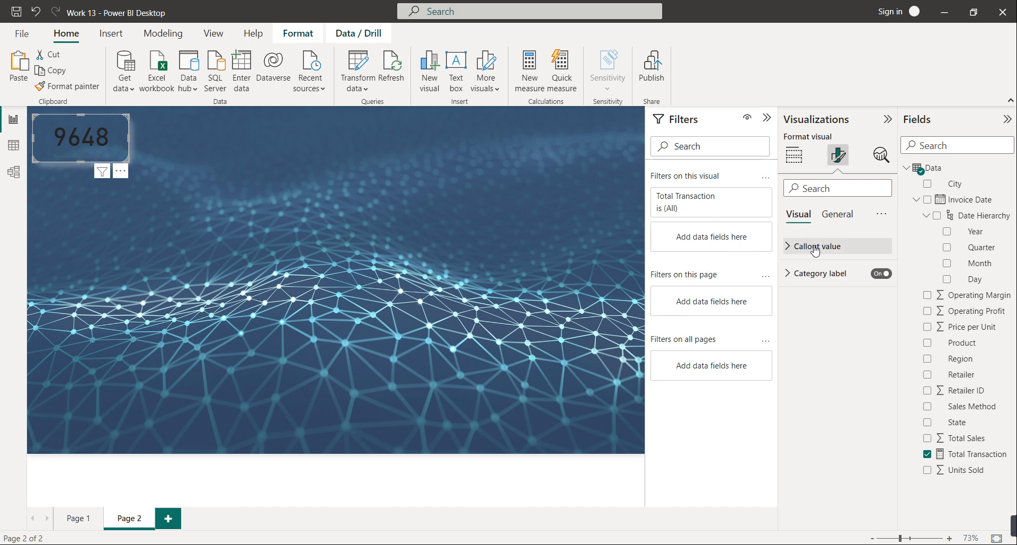
click(816, 257)
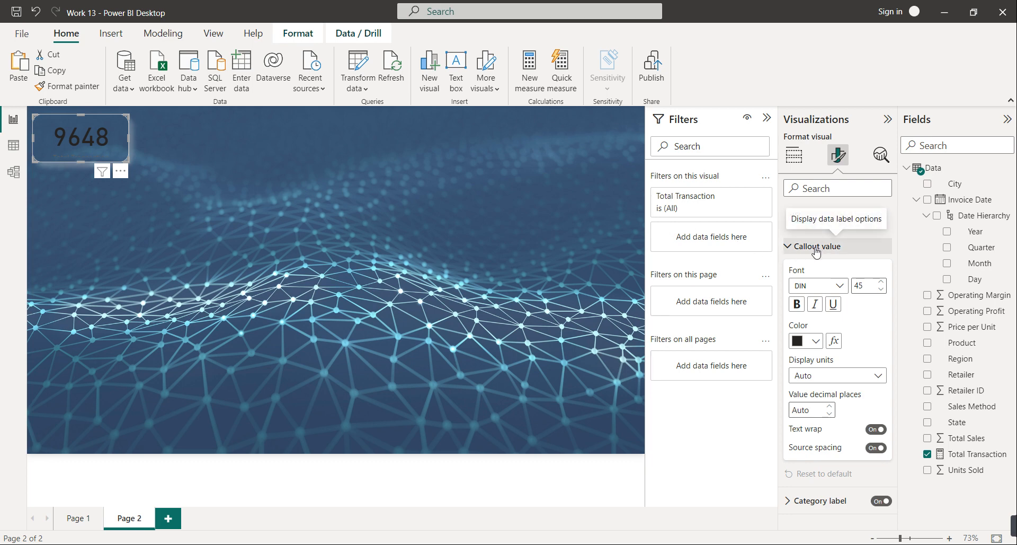
click(796, 304)
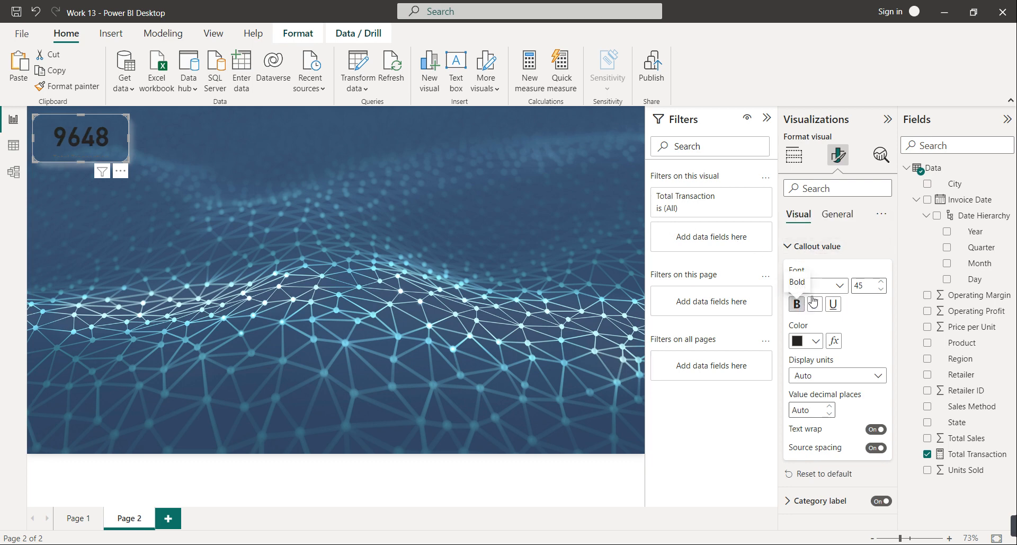
click(810, 345)
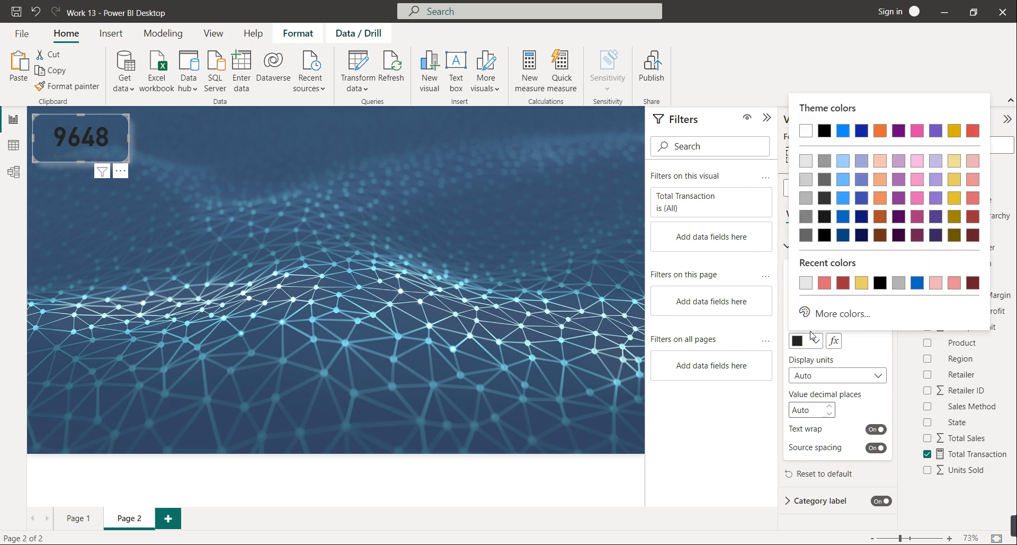
click(806, 188)
click(881, 289)
click(882, 289)
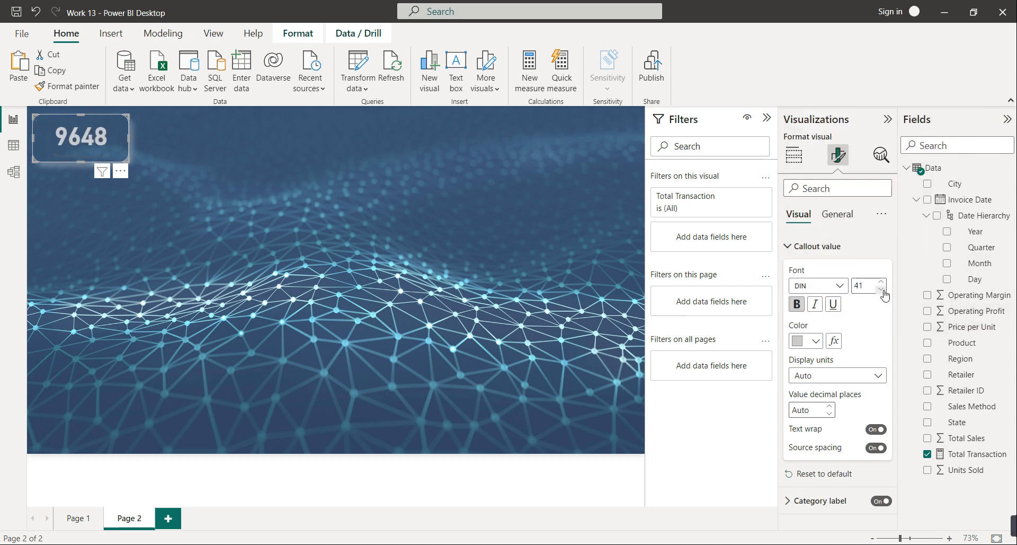
click(882, 290)
click(882, 290)
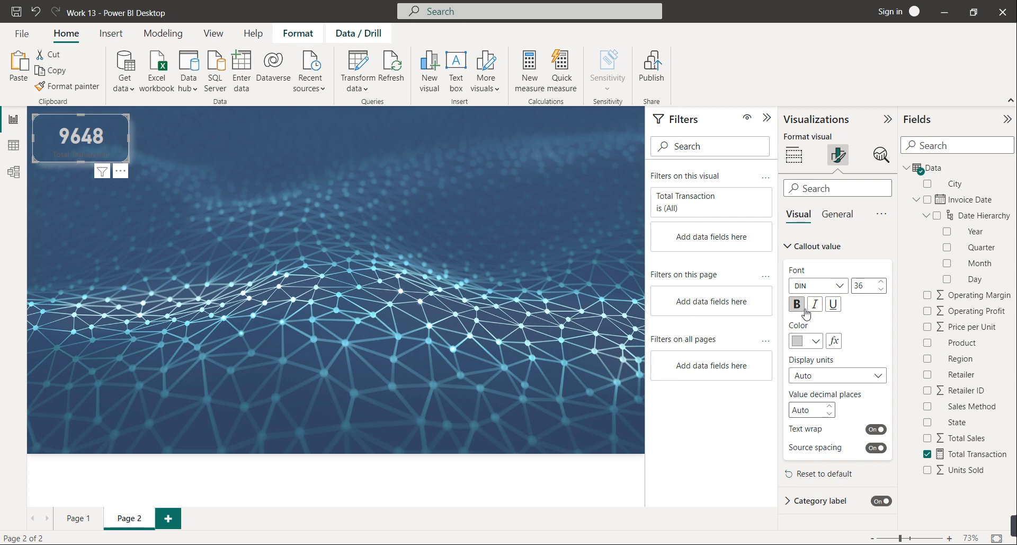
click(831, 407)
click(831, 407)
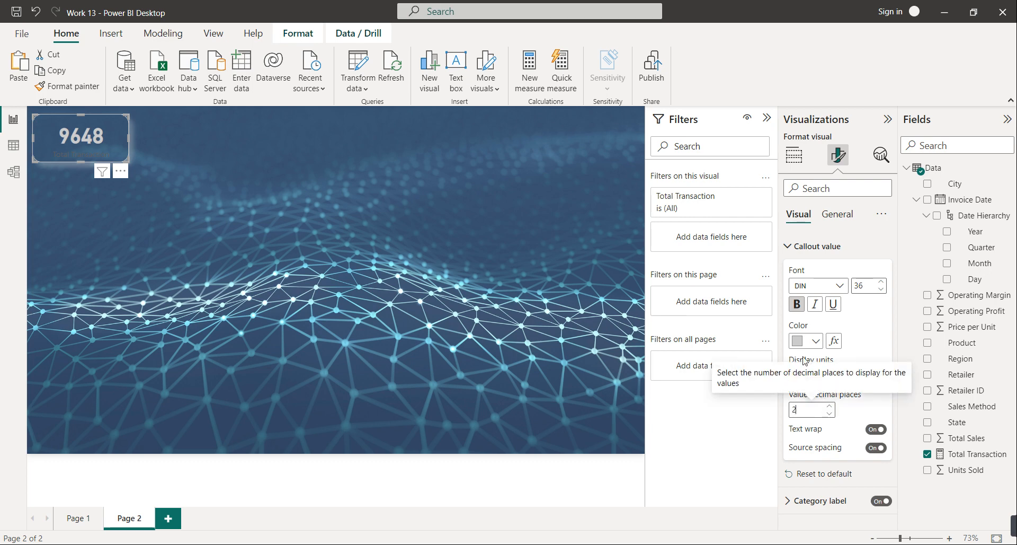
Make the card's category label bold and the same light gray as the callout value
click(796, 248)
click(804, 281)
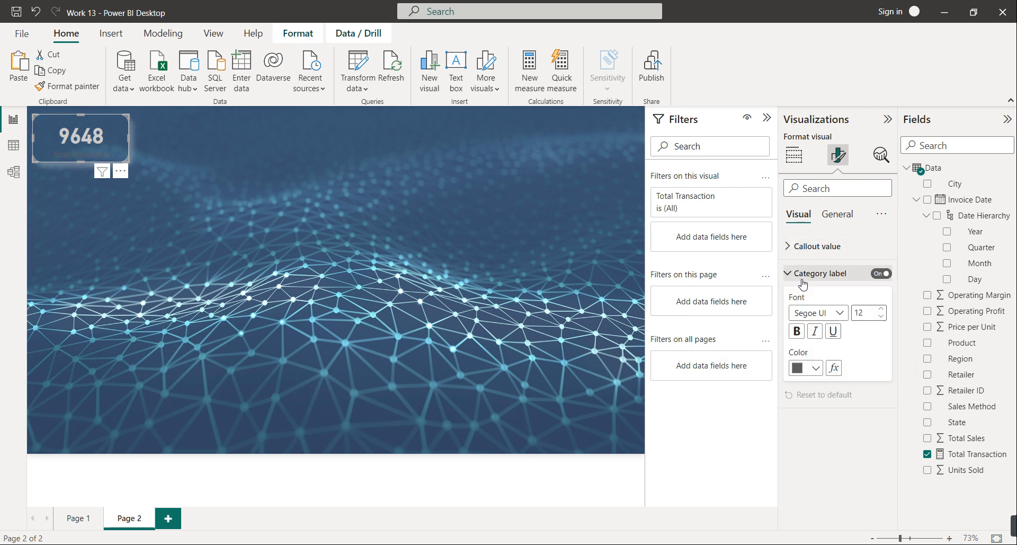
click(805, 367)
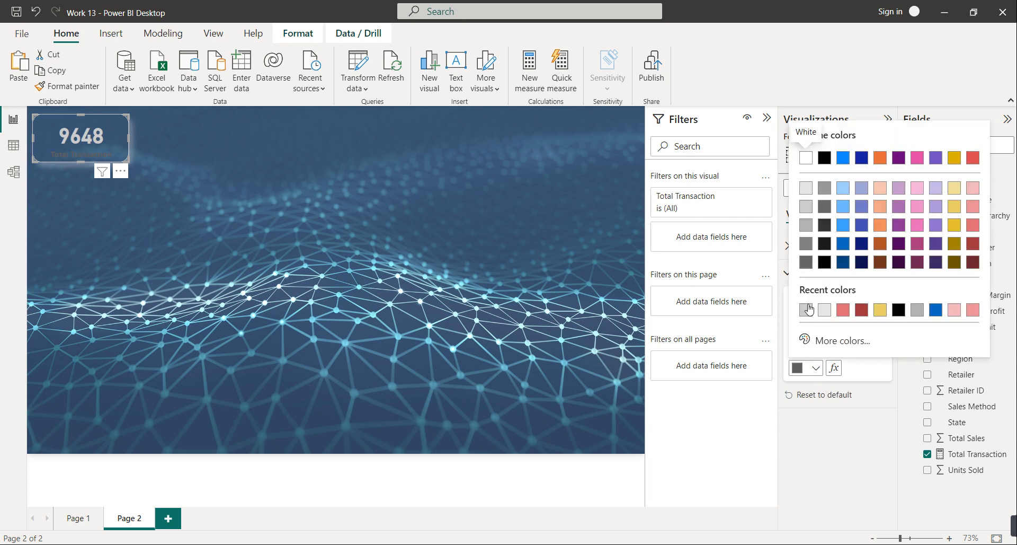
click(806, 309)
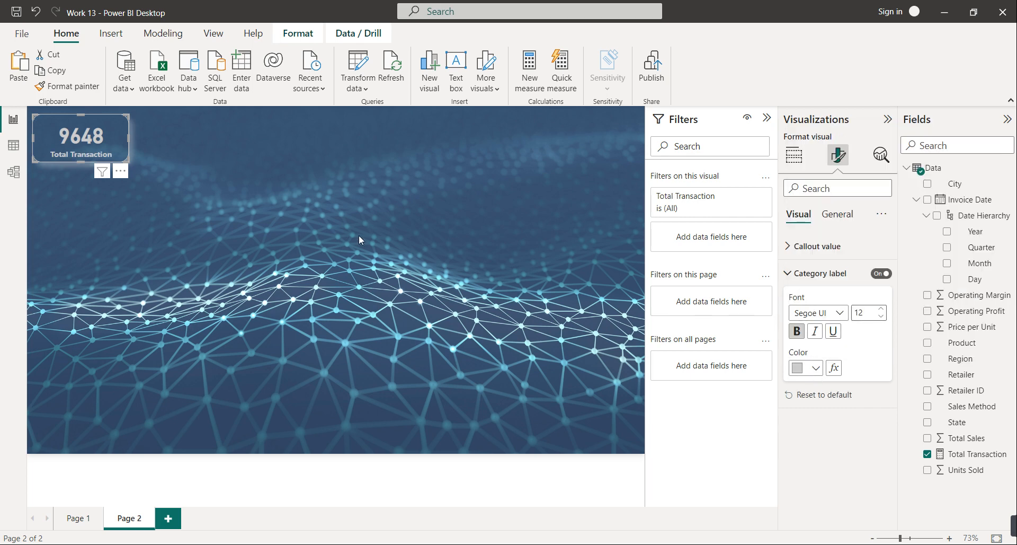
Duplicate the Total Transaction card twice and place the two copies side by side to its right
click(340, 215)
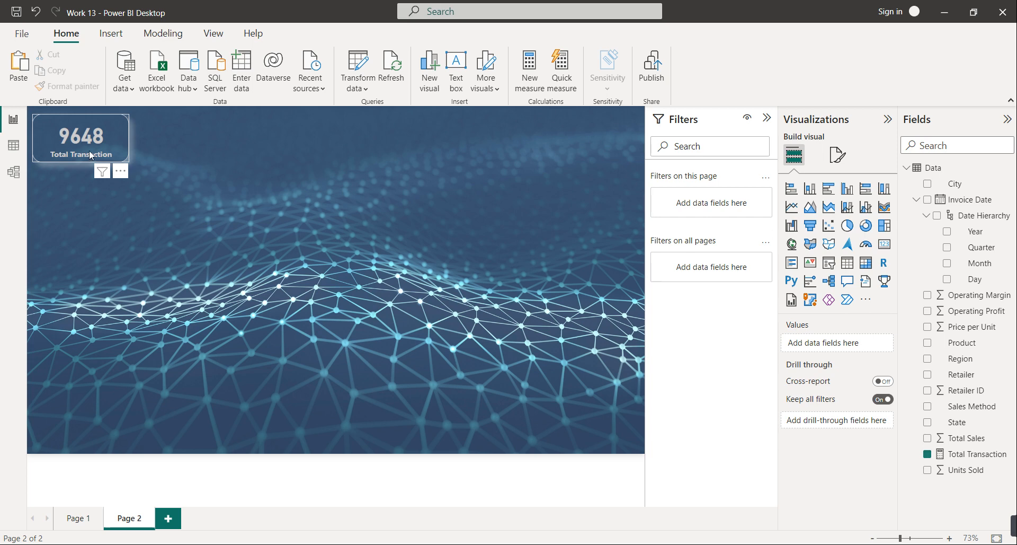
click(104, 138)
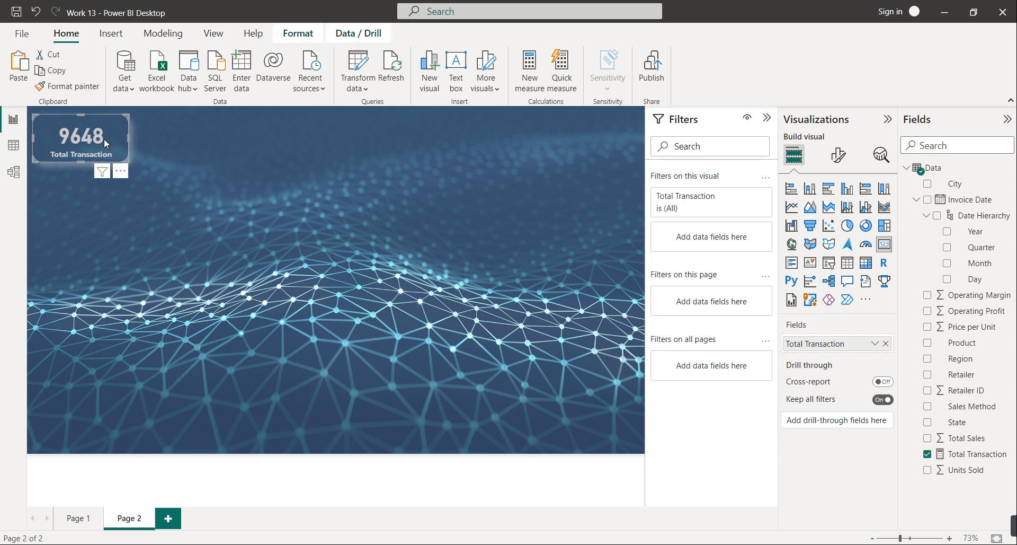
key(ctrl+c)
key(ctrl+v)
drag(104, 138, 293, 137)
key(ctrl+v)
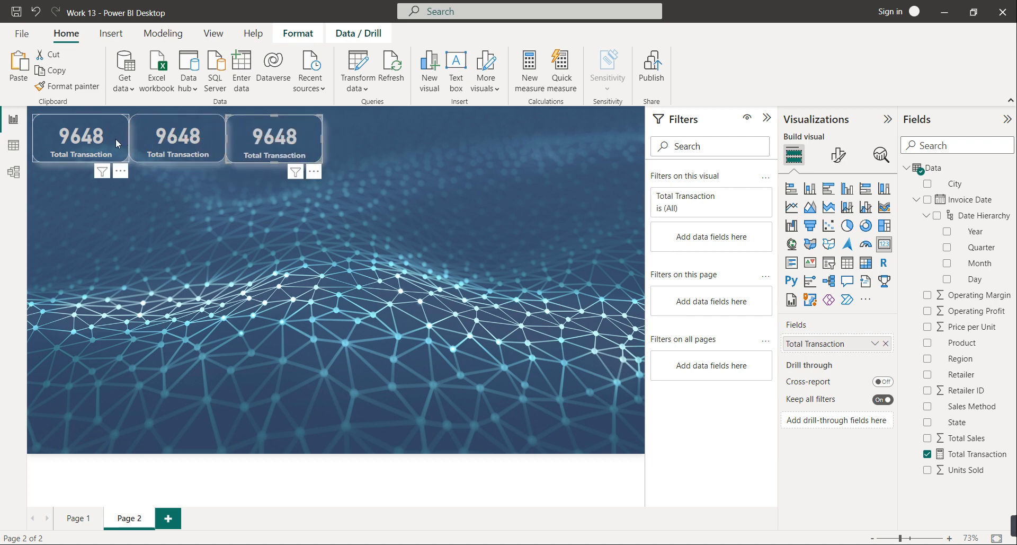
Duplicate the three cards together and arrange the copies to their right to form a row of six
ctrl+click(117, 139)
ctrl+click(162, 137)
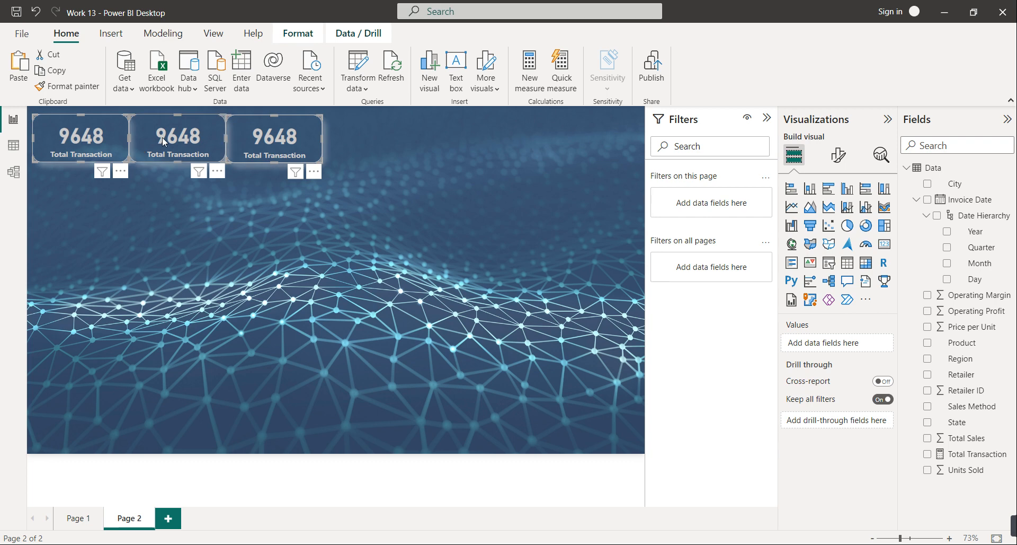
key(ctrl+c)
key(ctrl+v)
drag(162, 137, 465, 137)
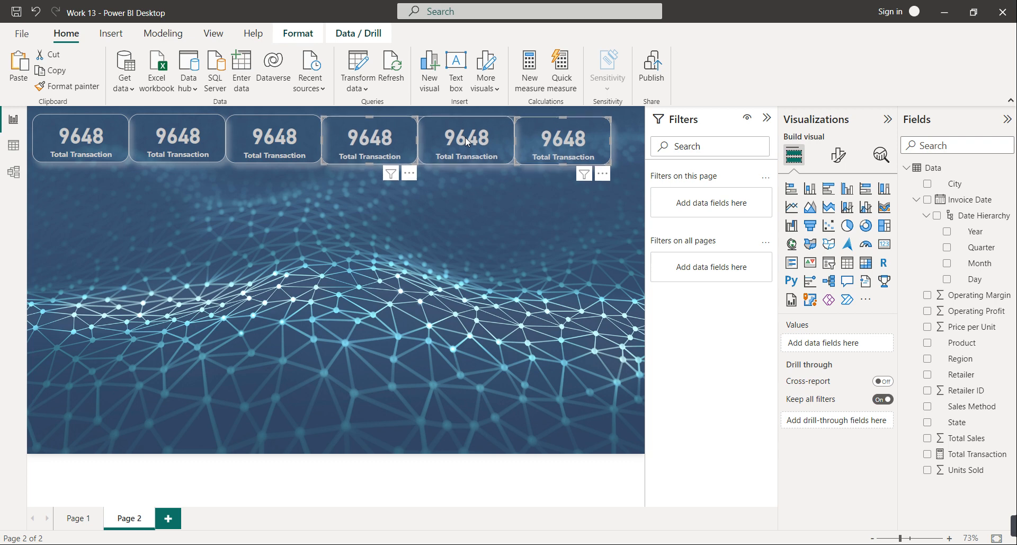
click(465, 137)
drag(391, 143, 531, 137)
Replace the field in the second card with the sum of Total Sales
click(165, 170)
click(165, 154)
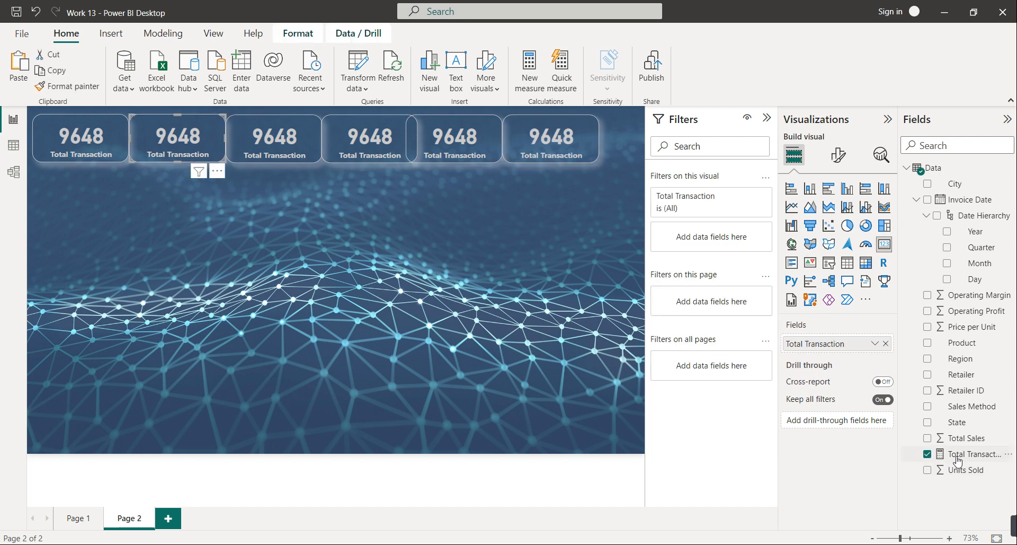
click(928, 456)
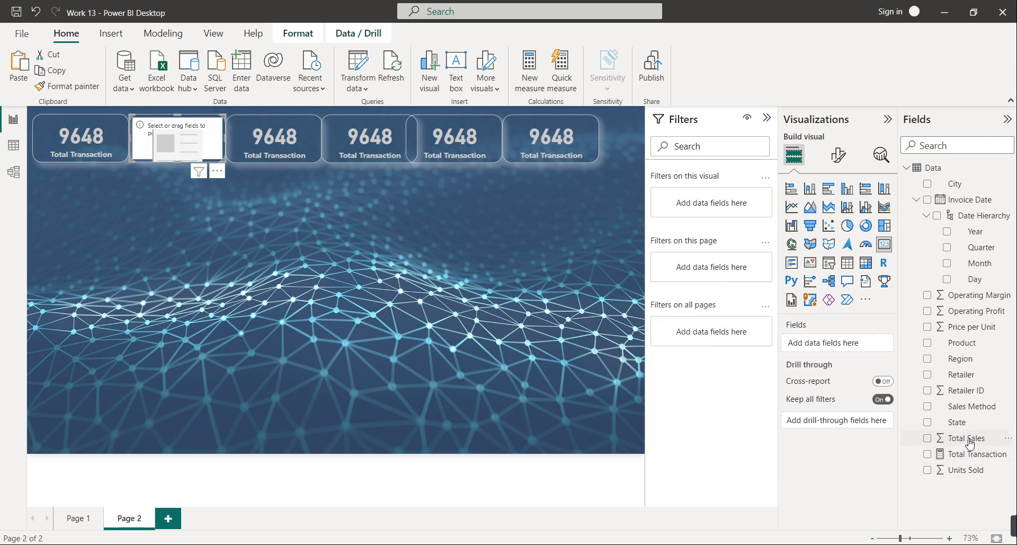
drag(969, 443, 857, 350)
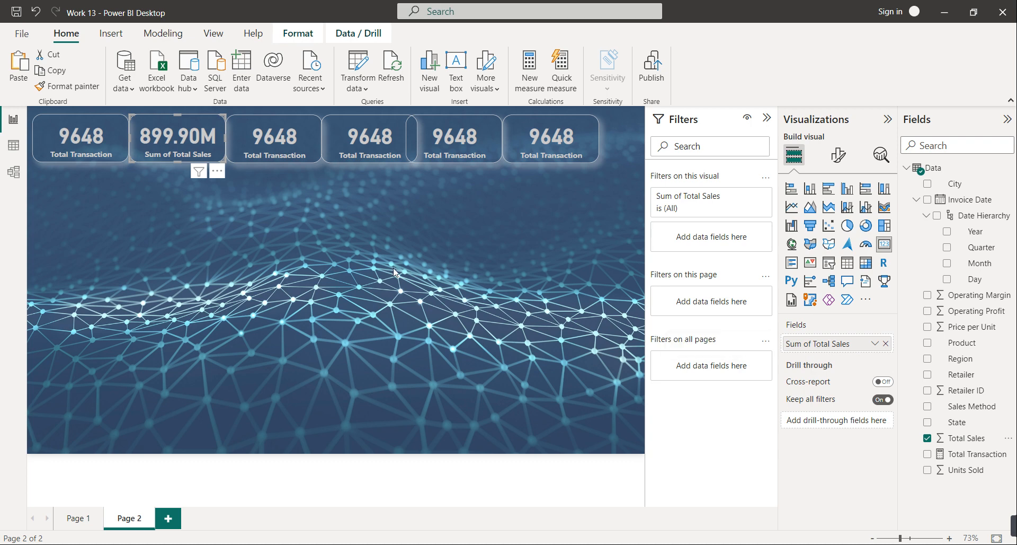
Replace the field in the third card with the sum of Operating Profit
click(294, 148)
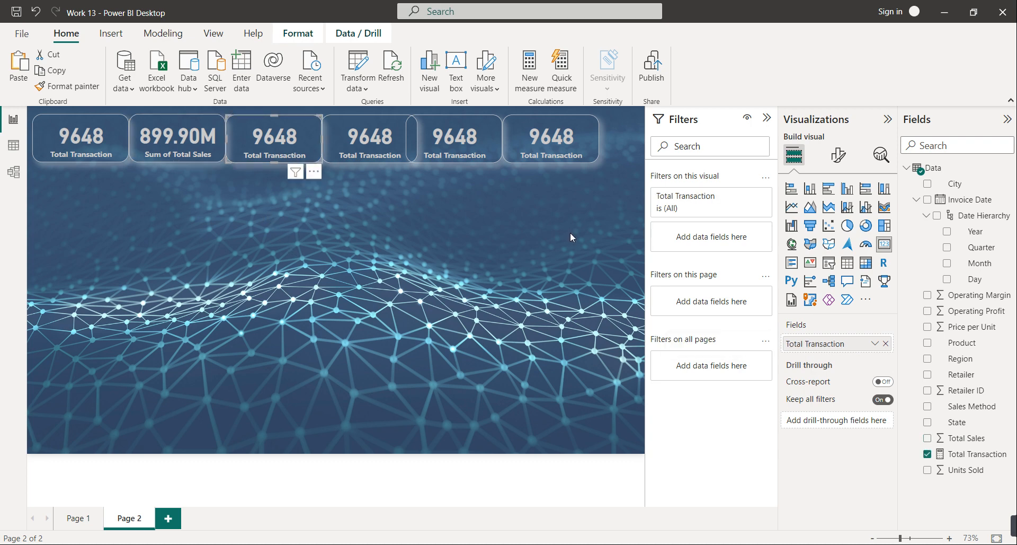
click(927, 454)
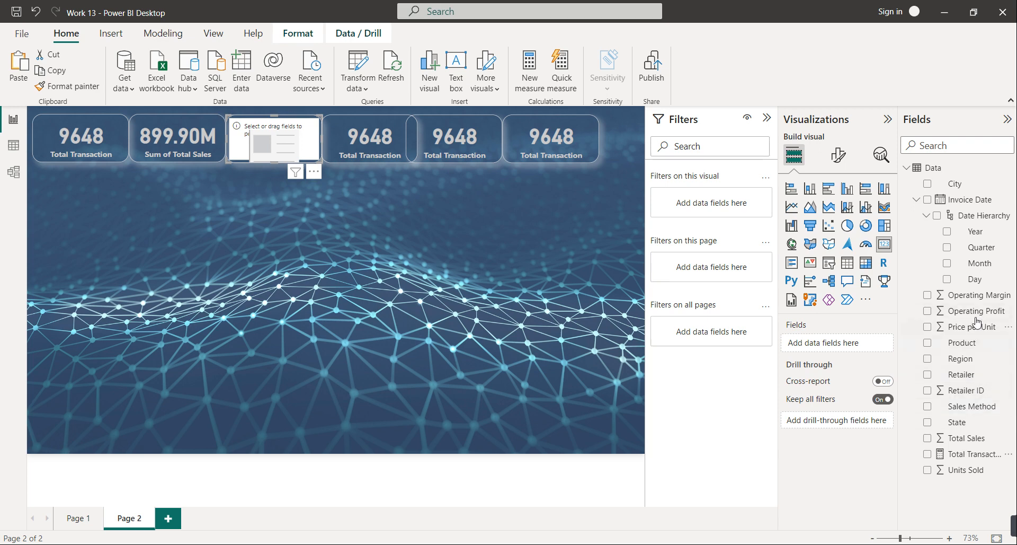
drag(976, 315, 829, 343)
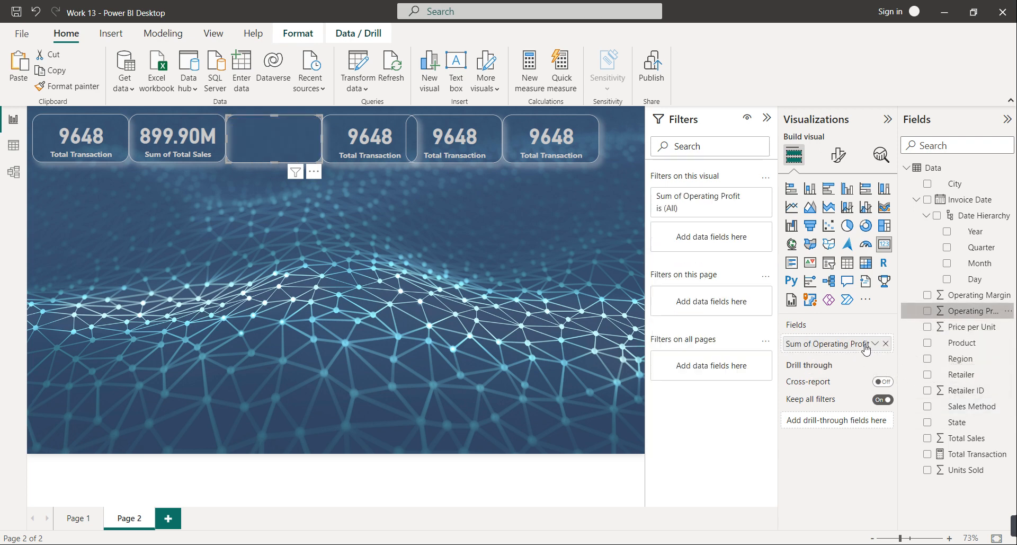
Replace the field in the fourth card with Operating Margin, aggregated as Average
click(360, 147)
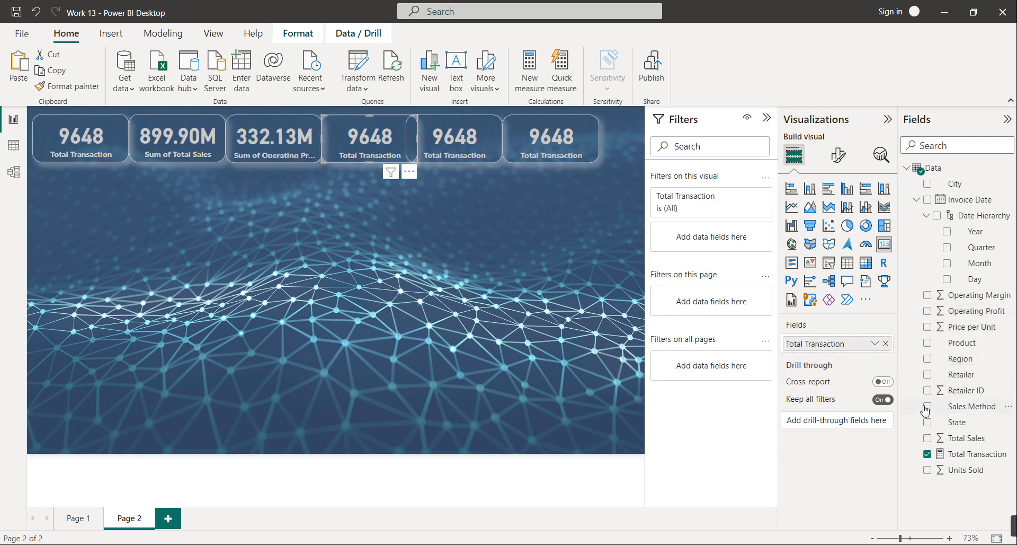
click(927, 453)
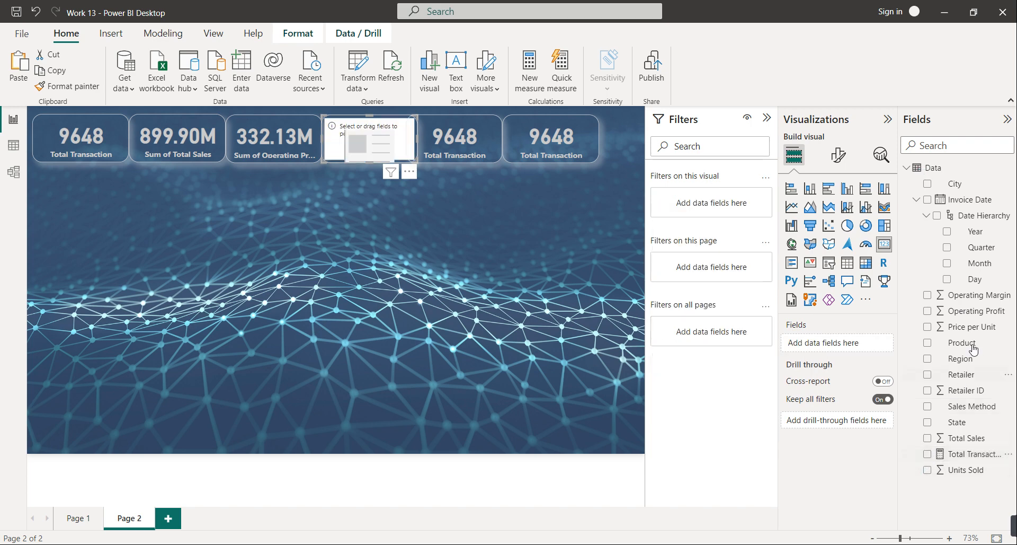
drag(970, 299, 945, 360)
drag(871, 353, 831, 345)
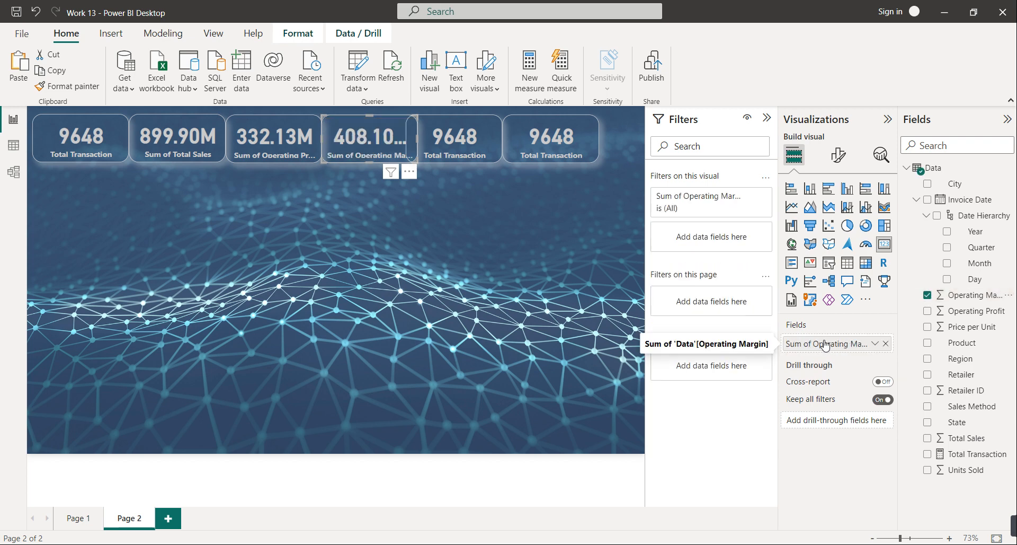
click(875, 343)
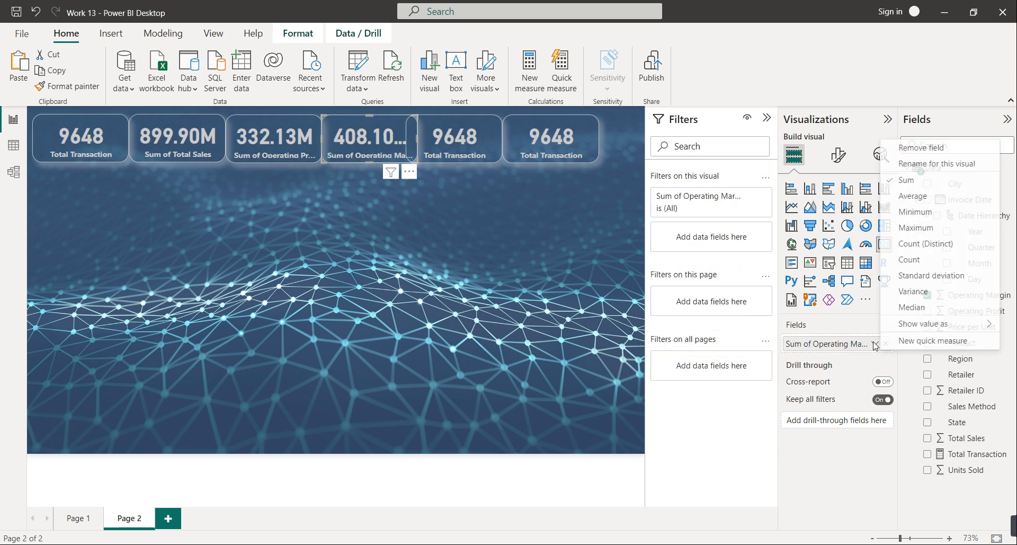
click(912, 197)
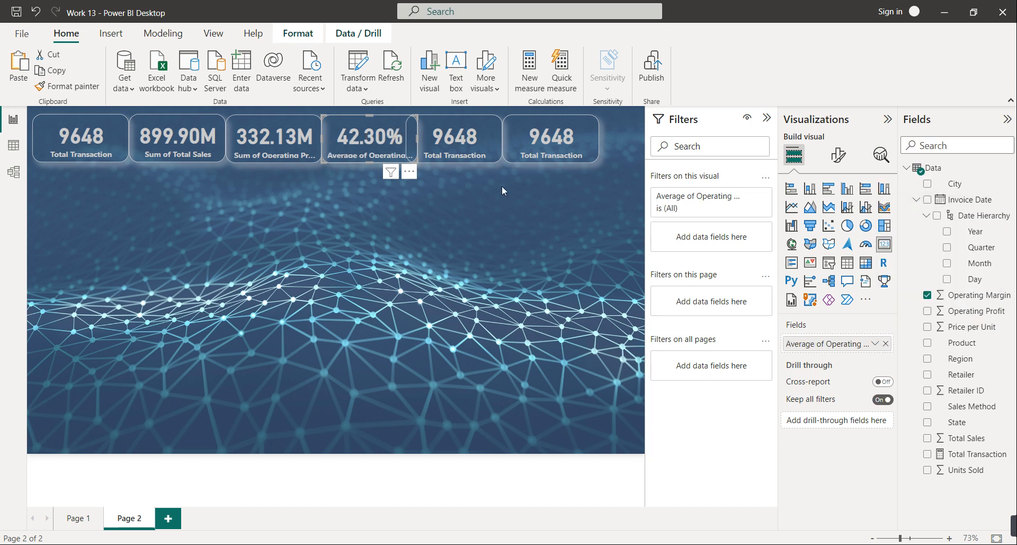
Replace the field in the fifth card with the sum of Units Sold
click(478, 142)
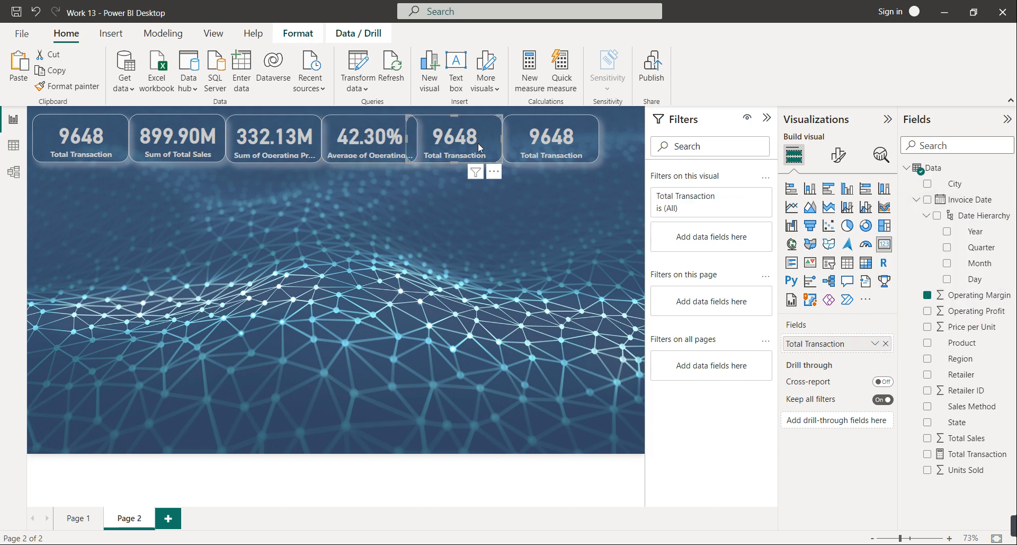
click(928, 454)
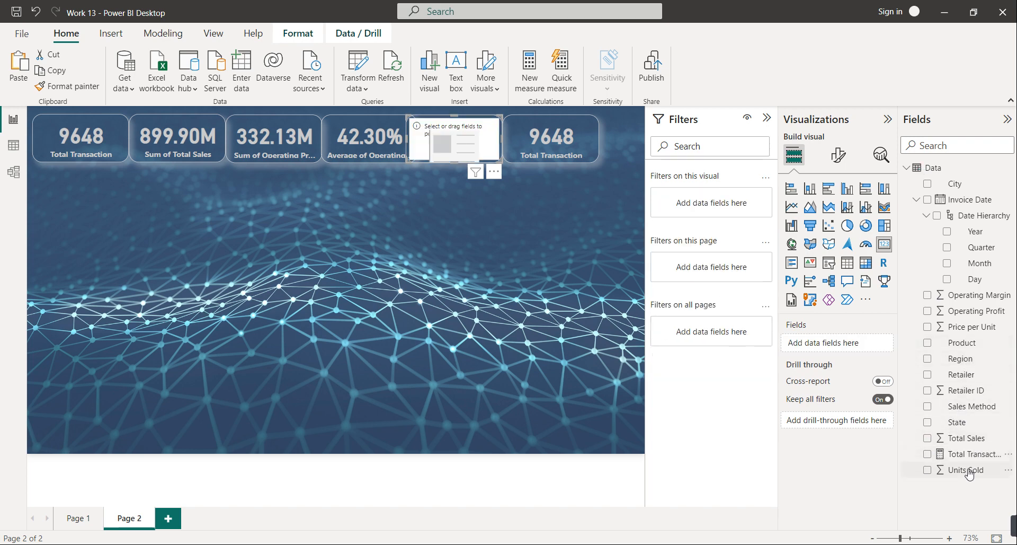
drag(969, 473, 857, 347)
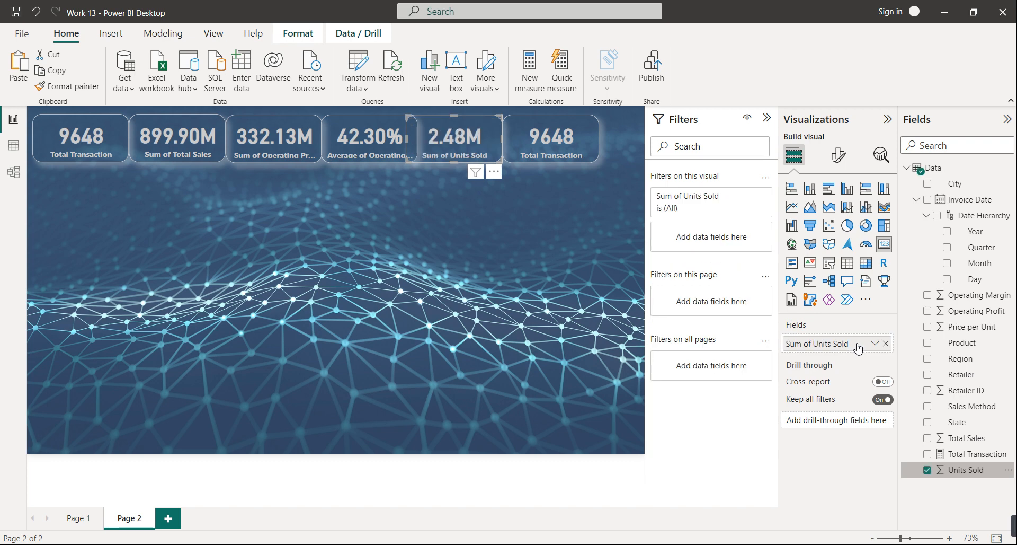
Replace the field in the sixth card with Price per Unit, aggregated as Average
click(592, 147)
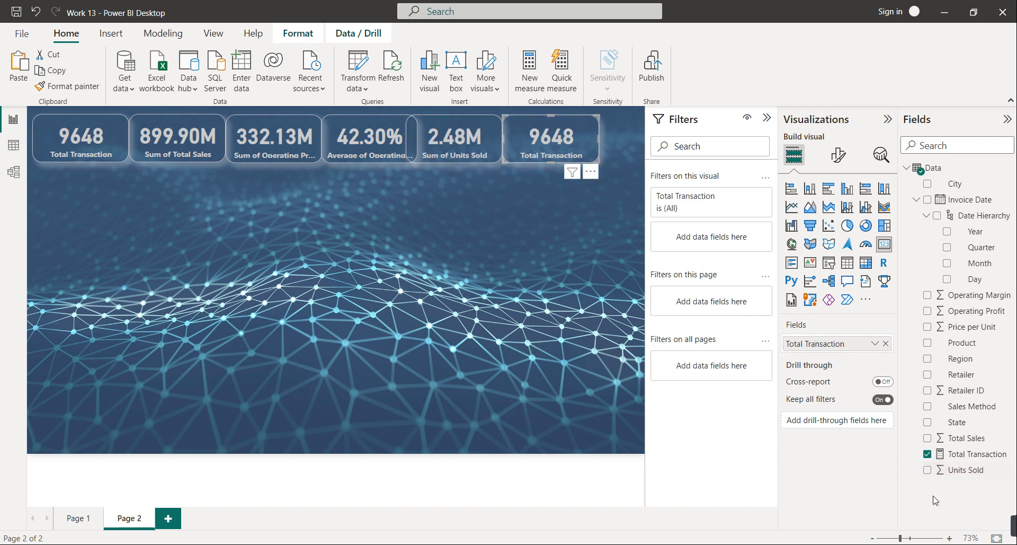
click(927, 455)
drag(972, 327, 850, 347)
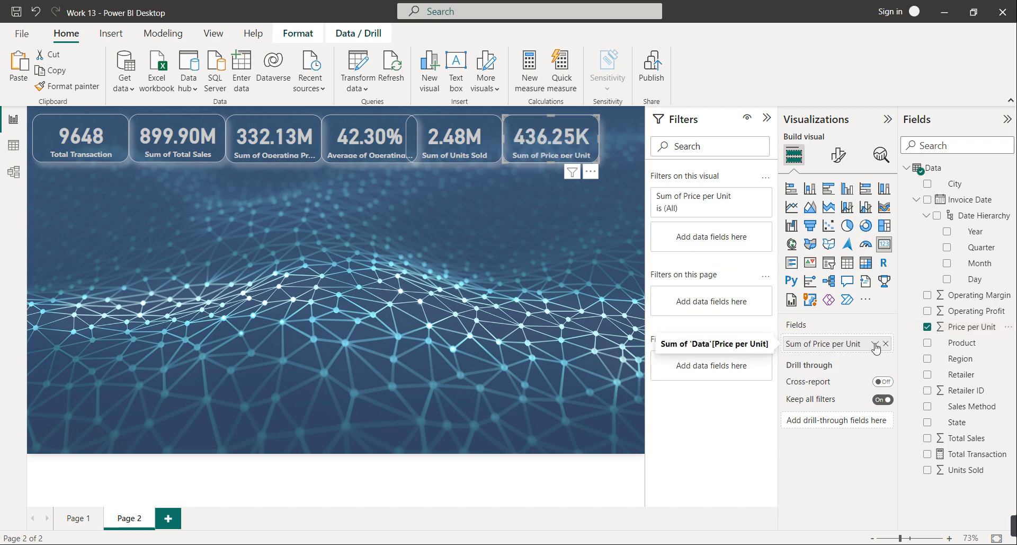
click(875, 344)
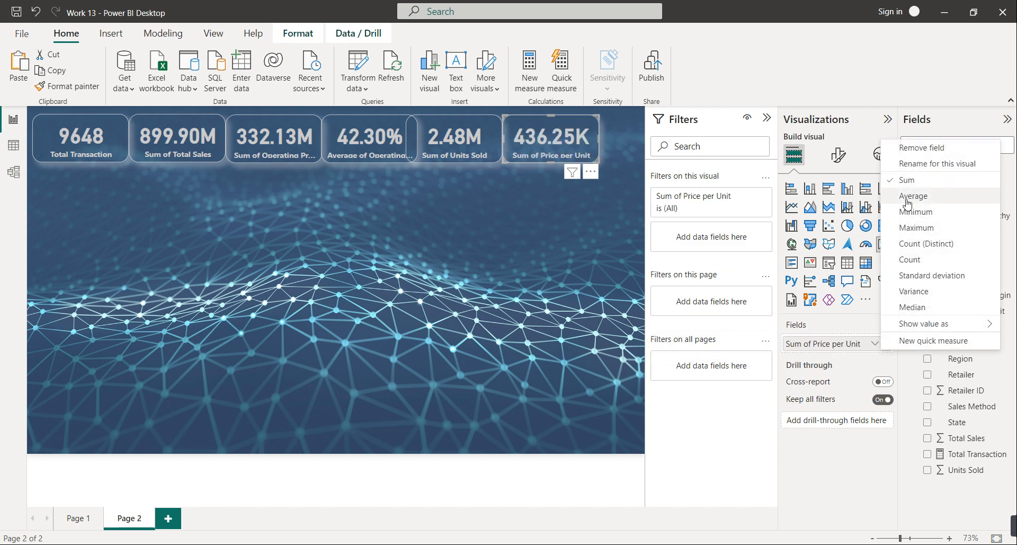
click(874, 347)
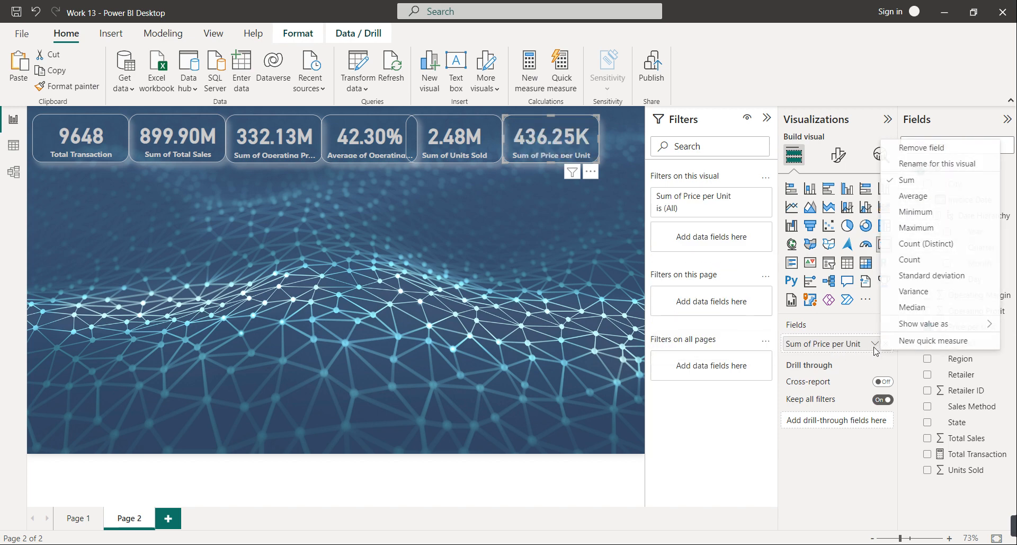
click(917, 197)
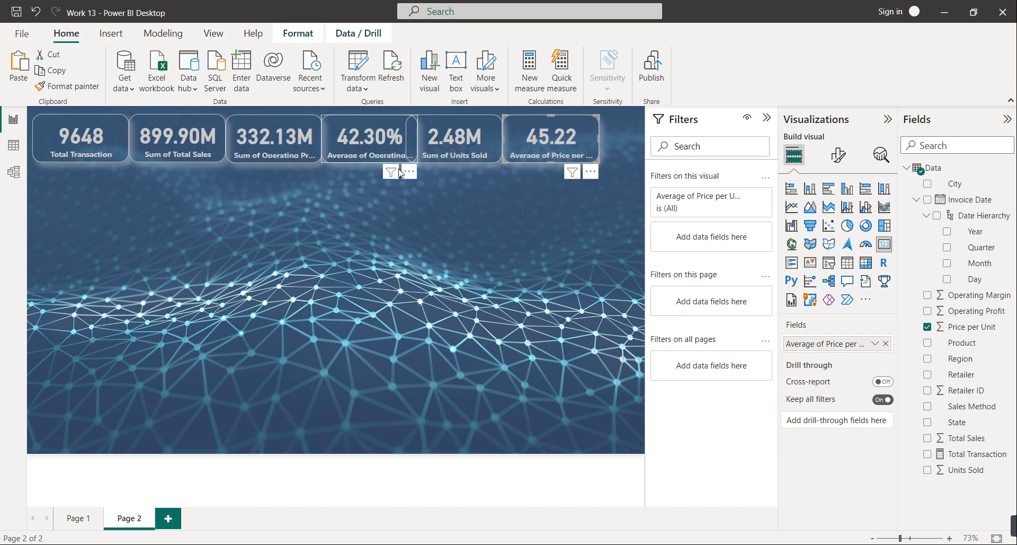
Move the Average of Price per Unit card along the row to near the page's right edge
ctrl+click(121, 143)
ctrl+click(196, 146)
ctrl+click(280, 146)
ctrl+click(370, 150)
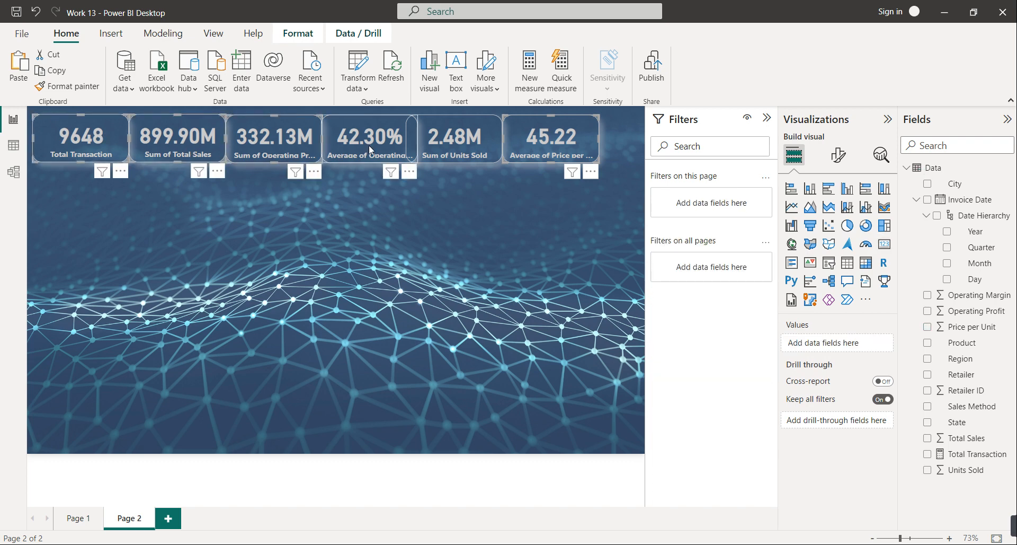
ctrl+click(370, 150)
drag(539, 147, 562, 147)
Select all six cards and distribute them horizontally across the top of the page
ctrl+click(112, 139)
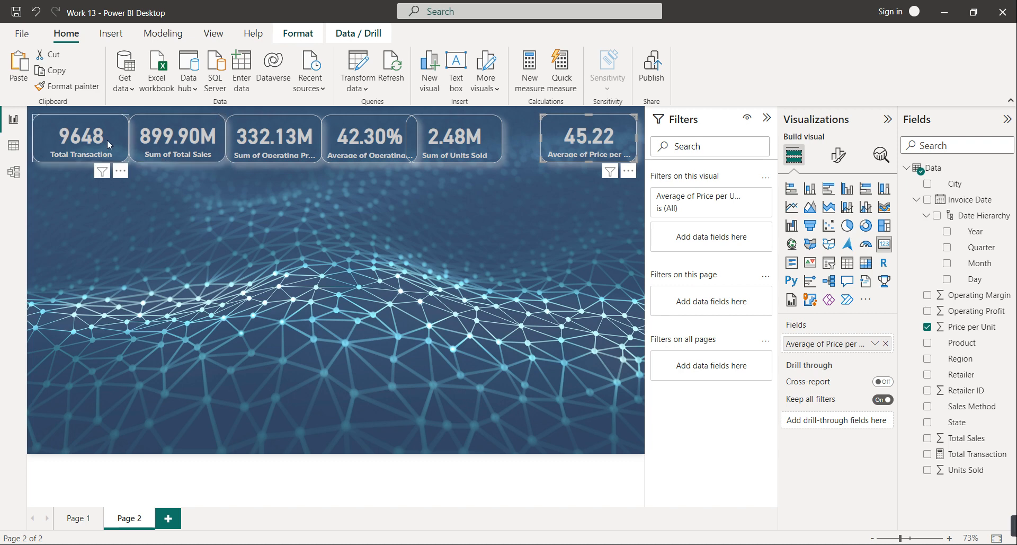
ctrl+click(160, 139)
ctrl+click(273, 138)
ctrl+click(350, 140)
ctrl+click(444, 144)
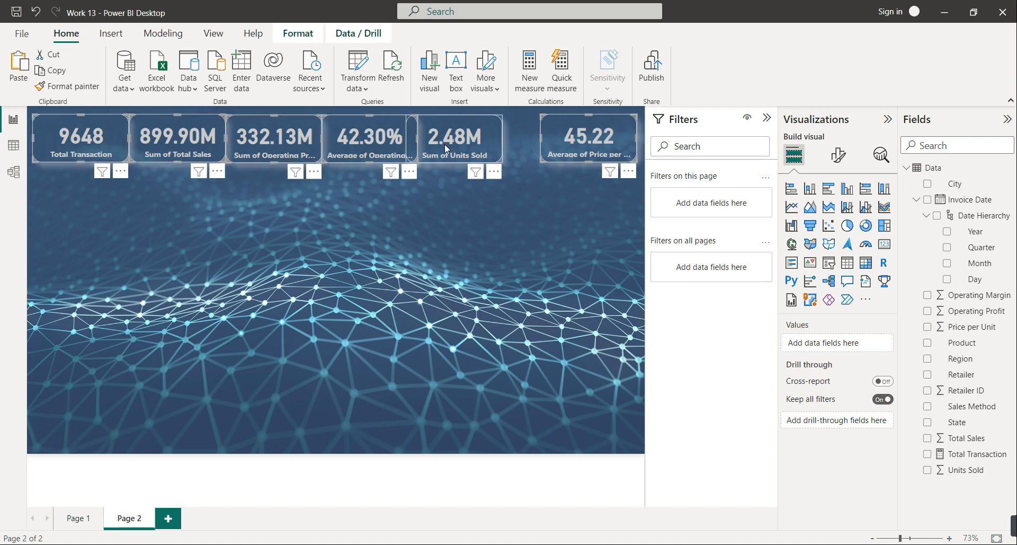
ctrl+click(552, 153)
ctrl+click(552, 152)
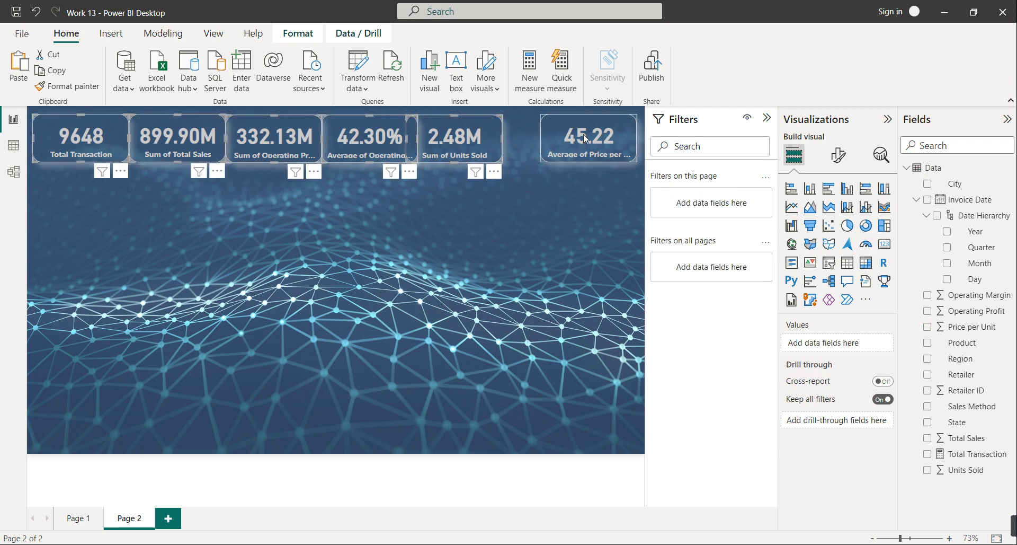
click(298, 32)
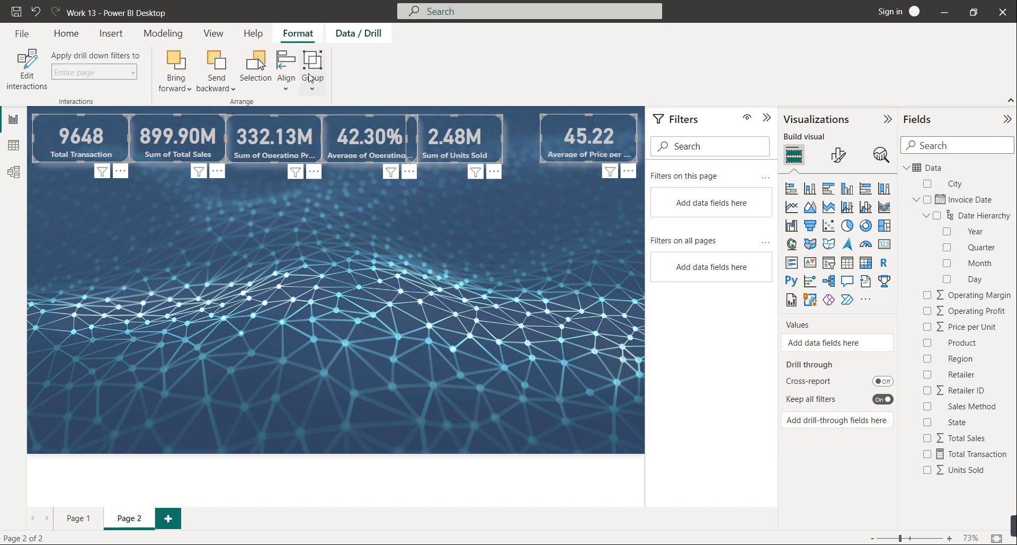
click(282, 91)
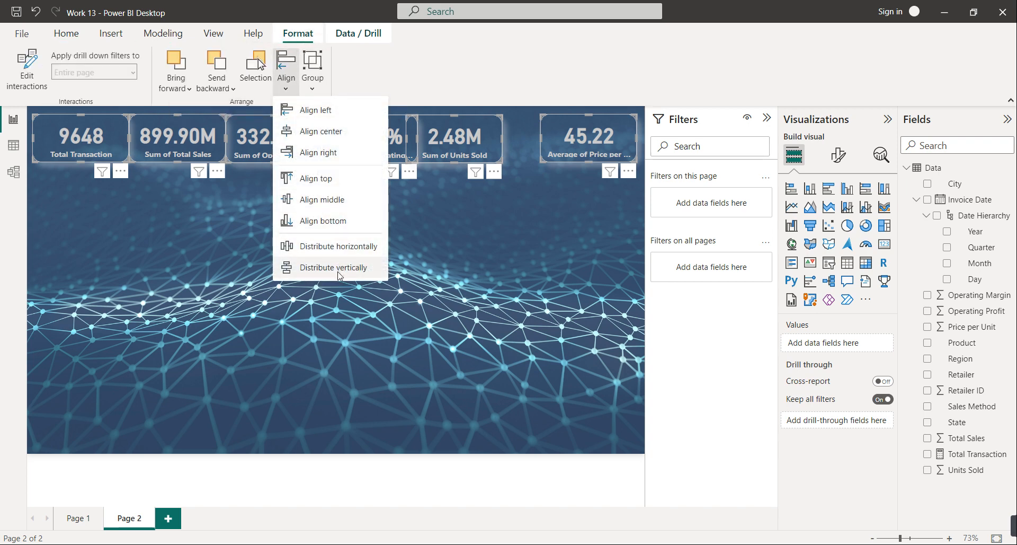
click(339, 245)
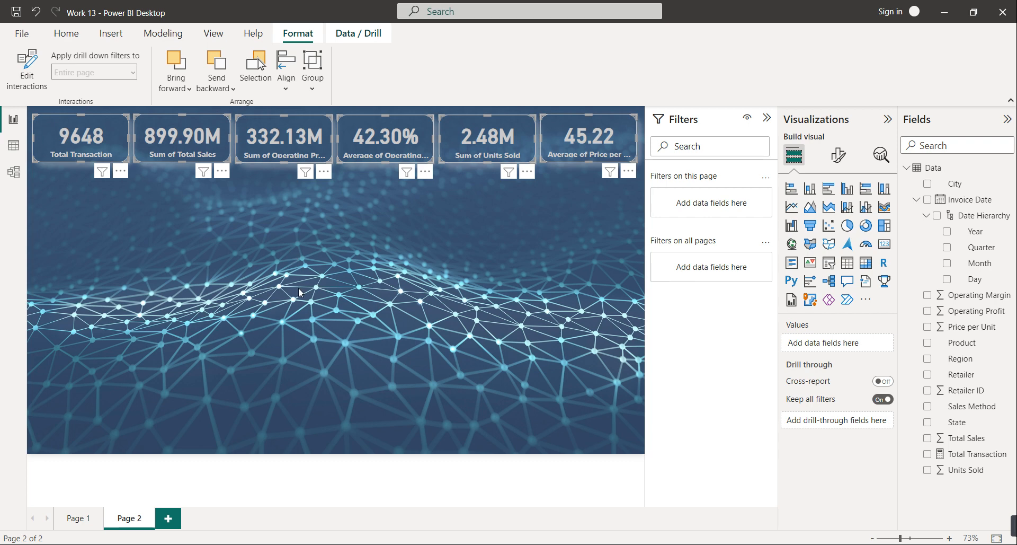
click(283, 274)
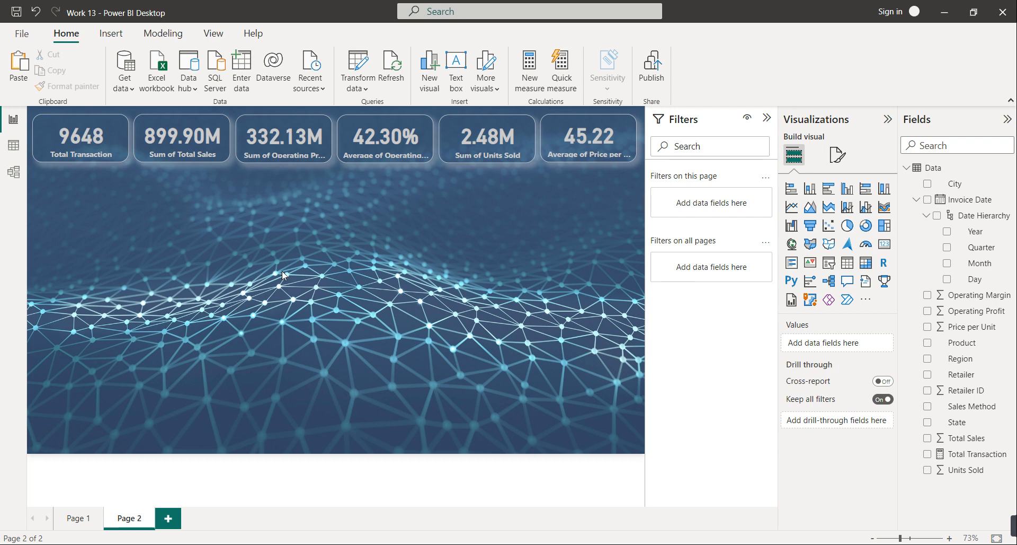
Add a Region slicer, placed directly below the Total Transaction card and made wider than the card
click(828, 262)
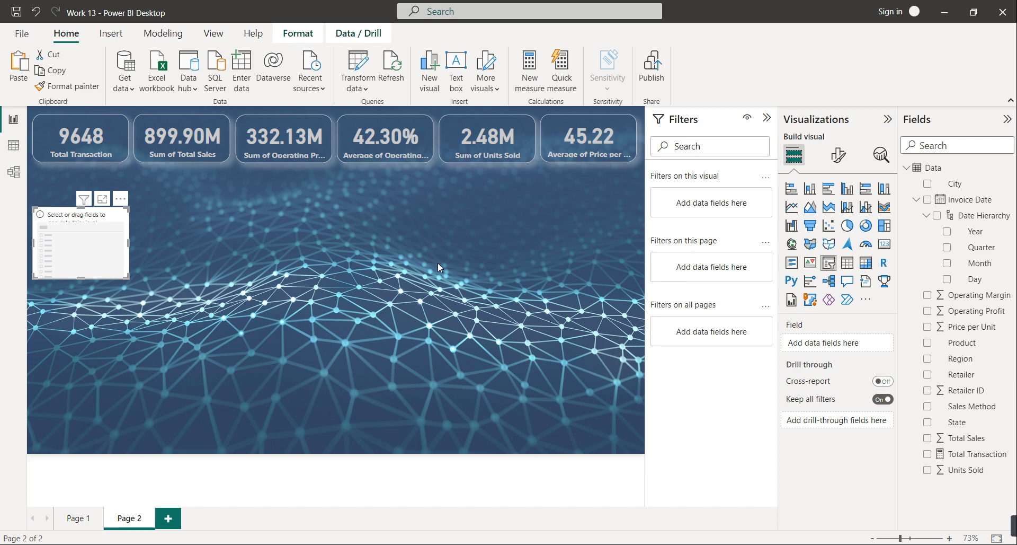
drag(87, 236, 166, 204)
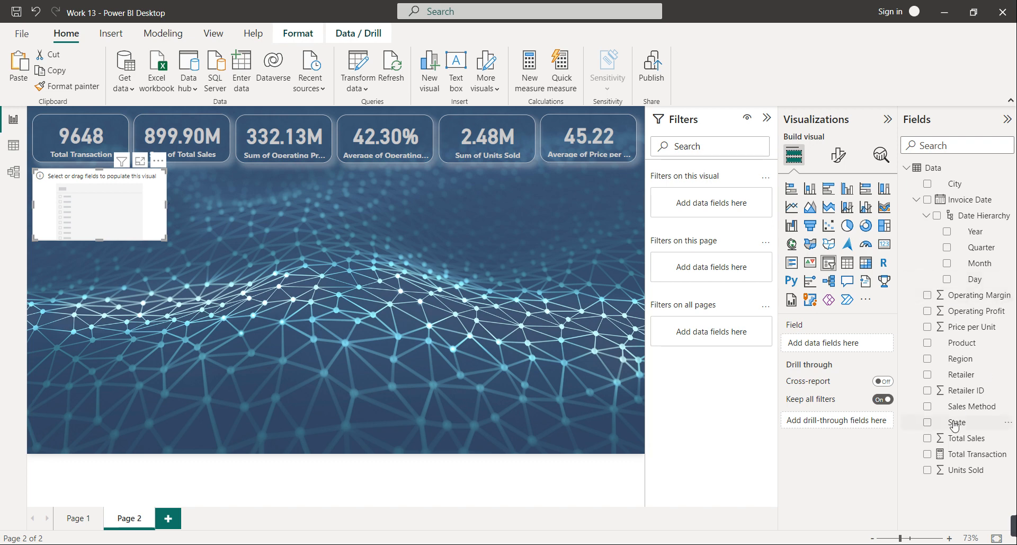
drag(967, 366, 847, 344)
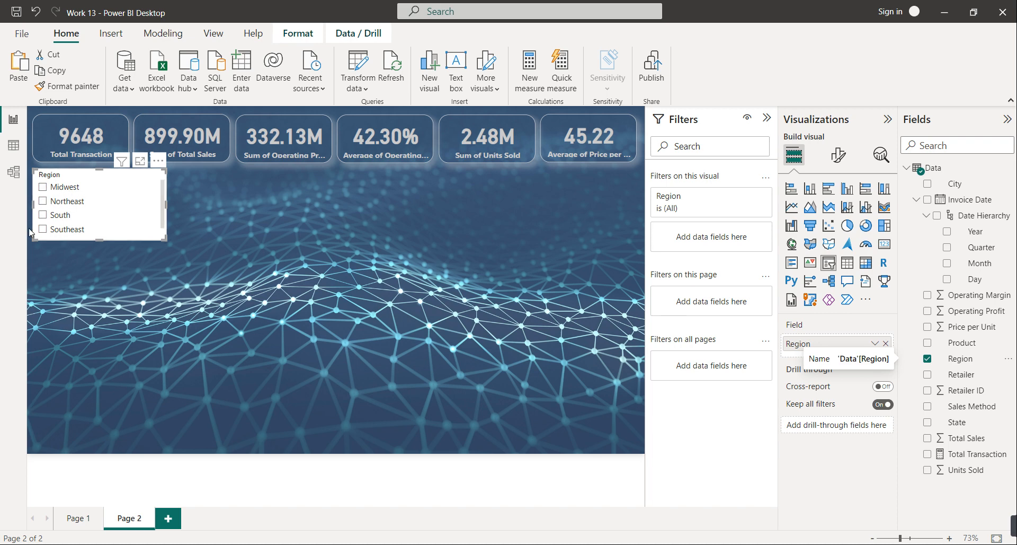
Test the Region slicer by filtering the cards by Midwest and by Northeast, and clear the selection
click(43, 193)
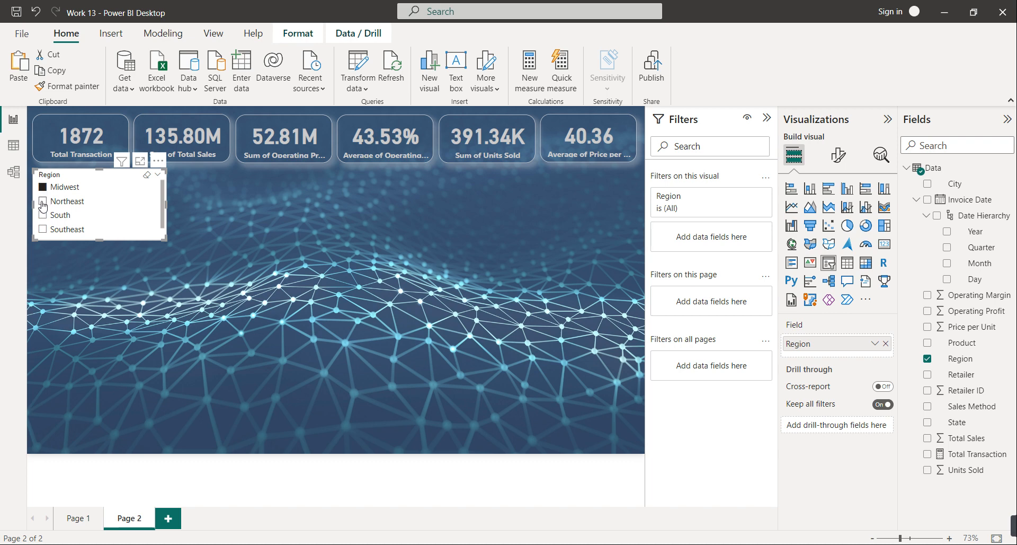
click(42, 201)
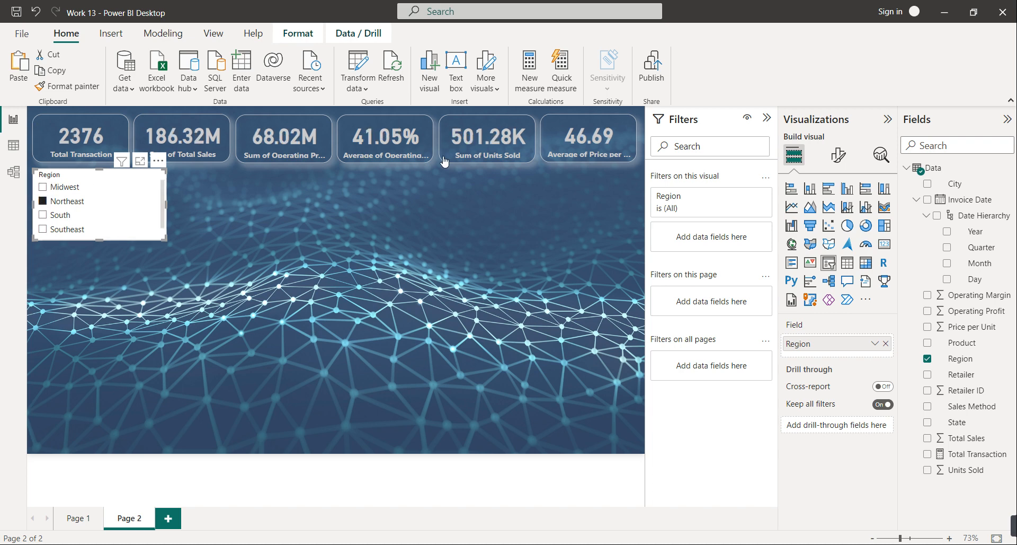
click(43, 202)
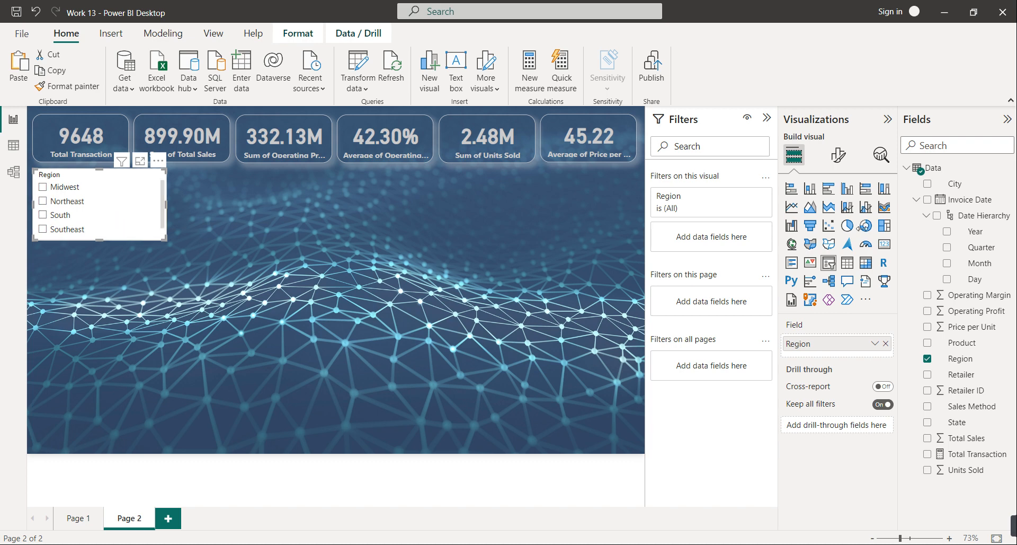
Set the Region slicer's style to Tile and make the slicer slightly taller so its tiles form two columns
click(837, 165)
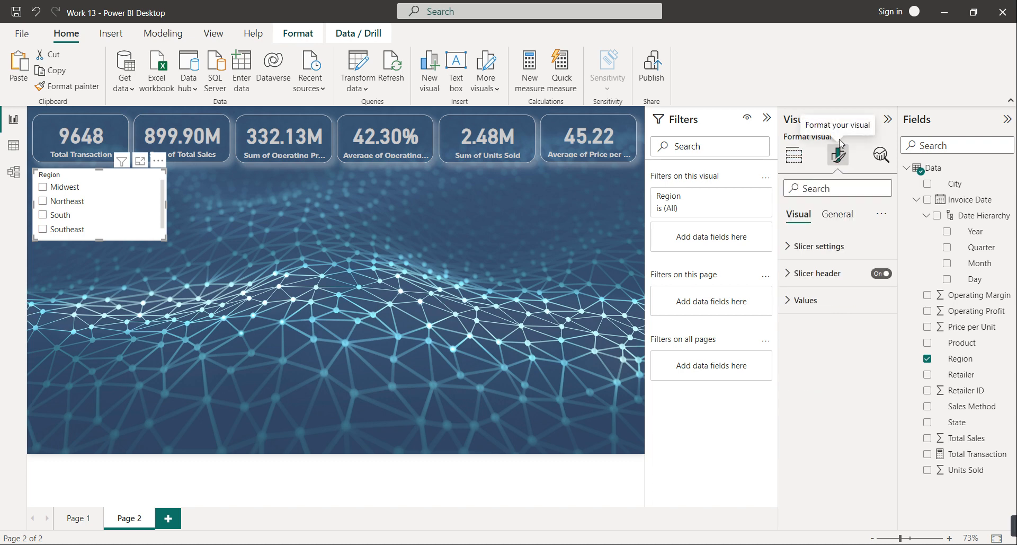
click(833, 248)
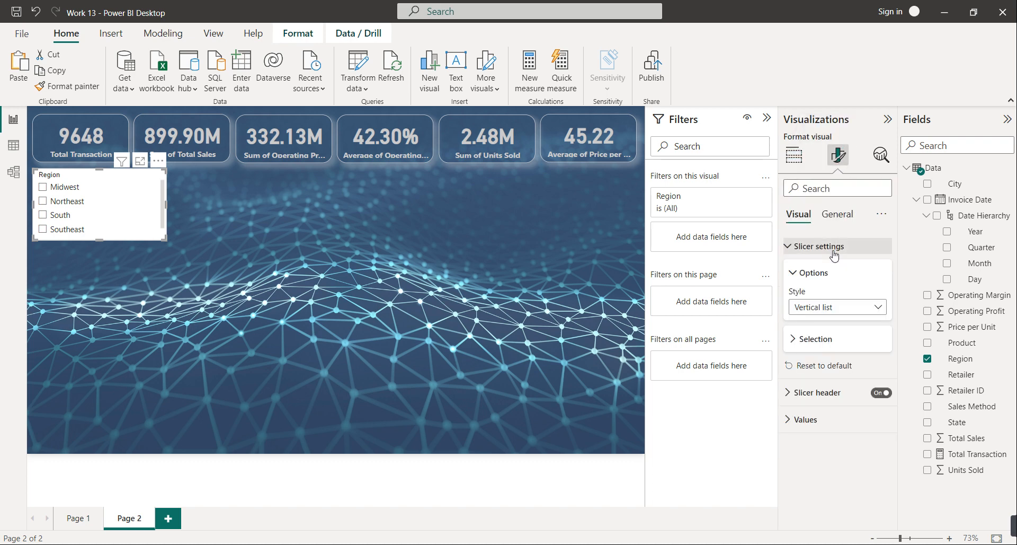
click(835, 314)
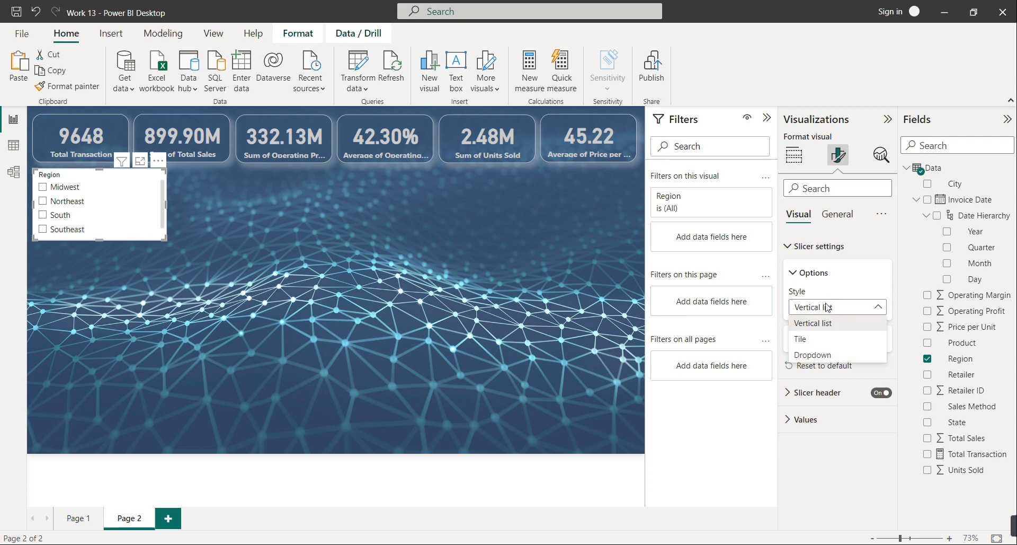
click(807, 343)
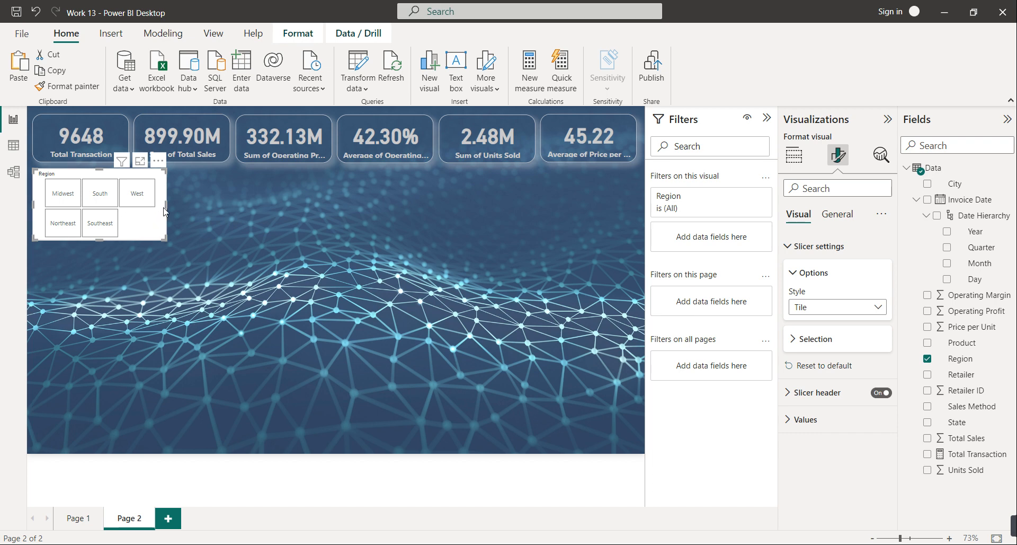
drag(100, 243, 100, 247)
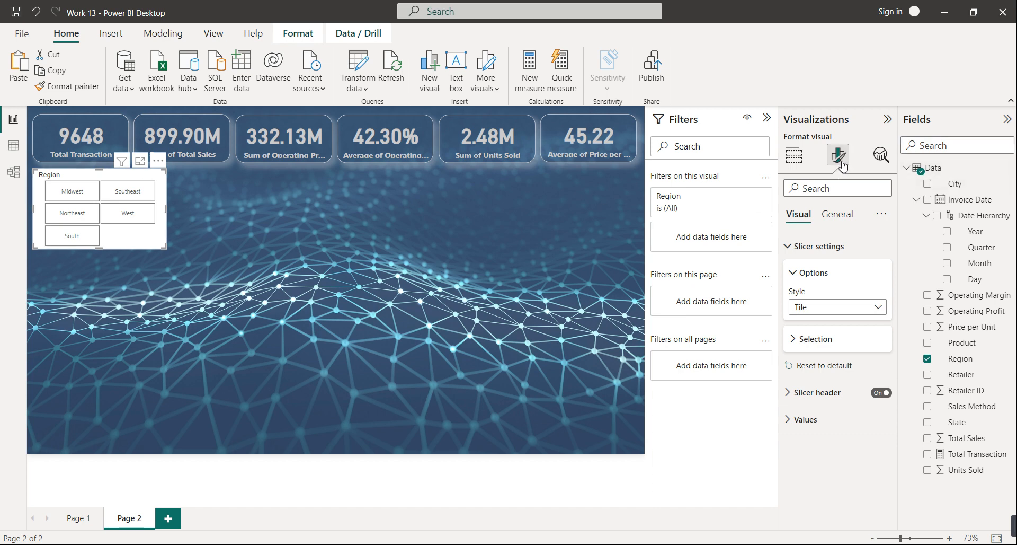
Turn off the Region slicer's background and give it a light gray visual border
click(836, 214)
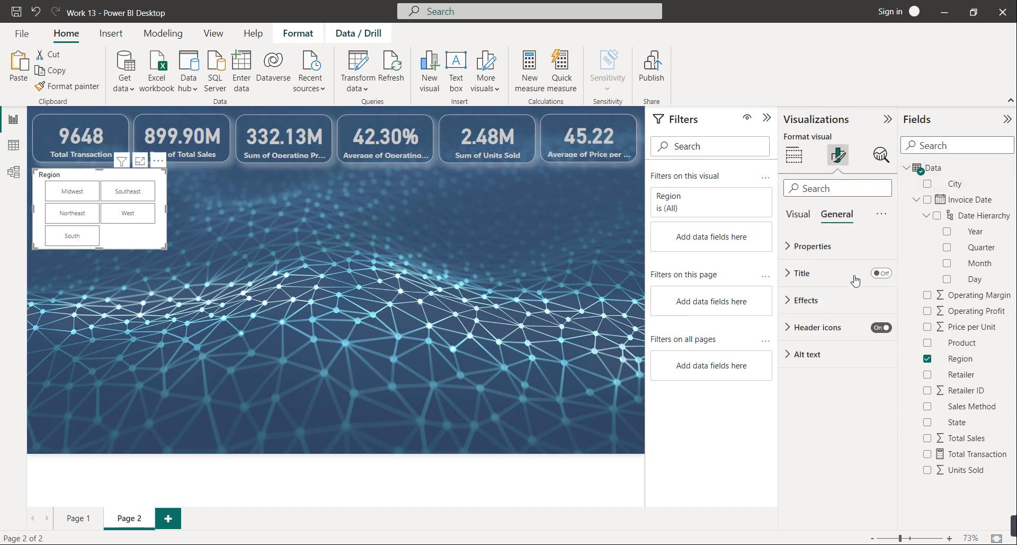
click(810, 300)
click(873, 332)
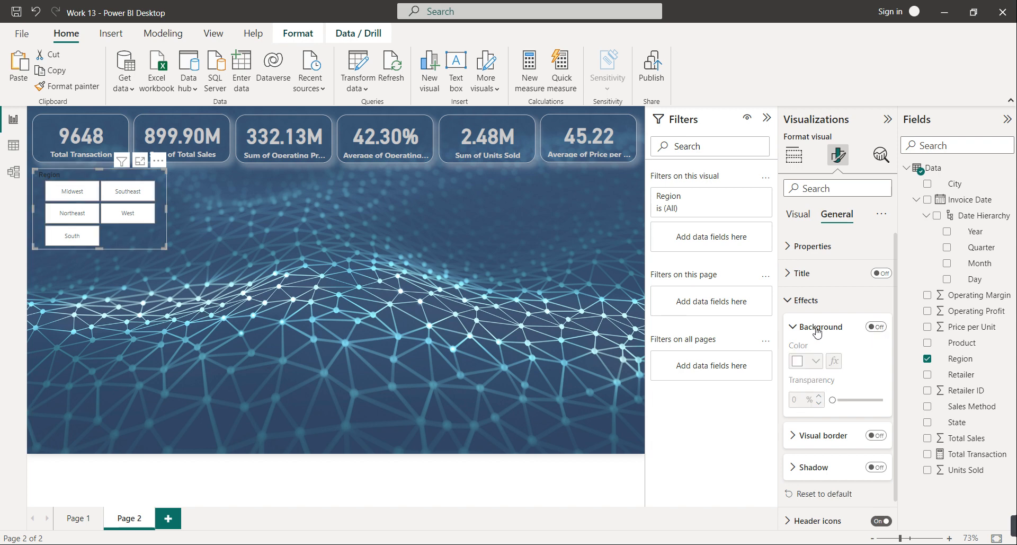
click(876, 435)
click(836, 444)
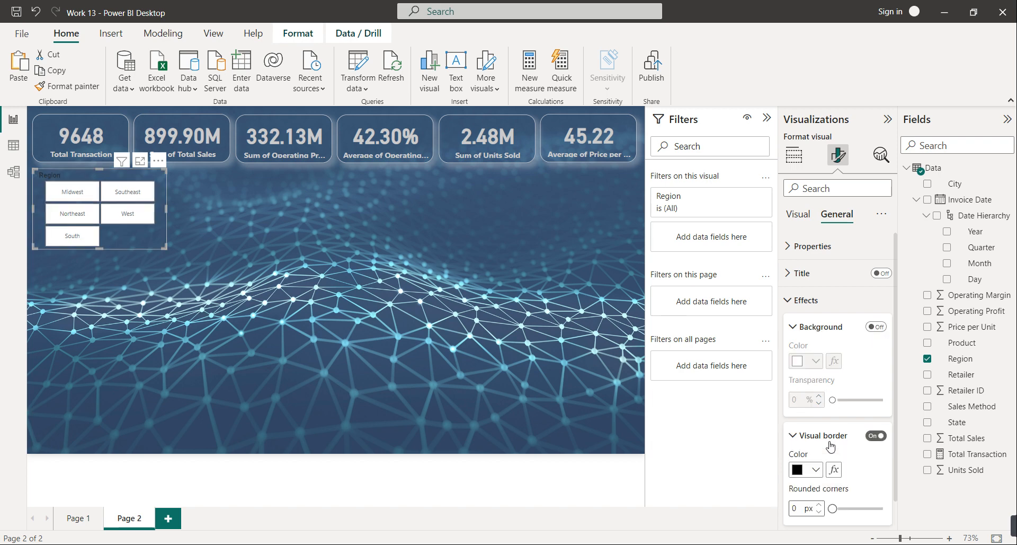
click(810, 468)
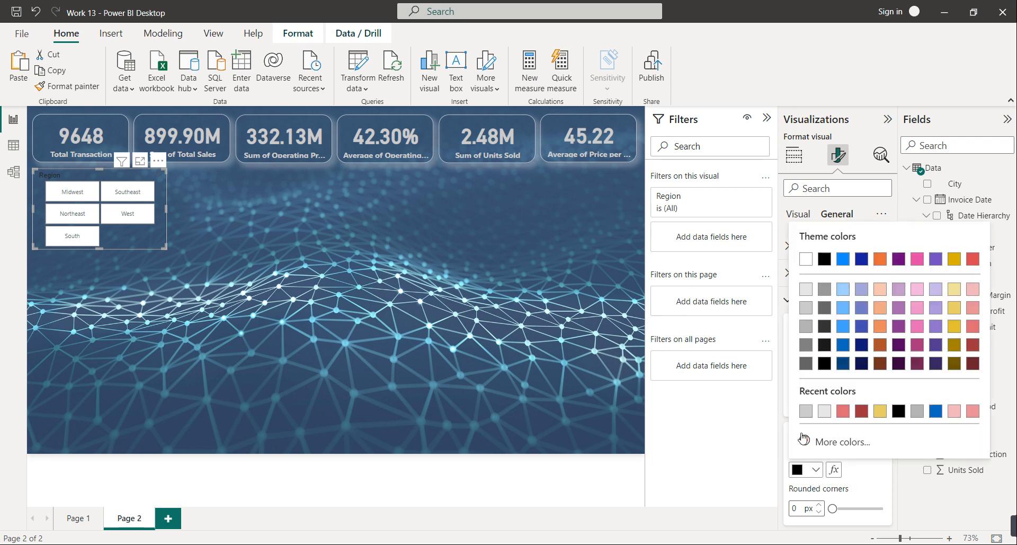
click(823, 412)
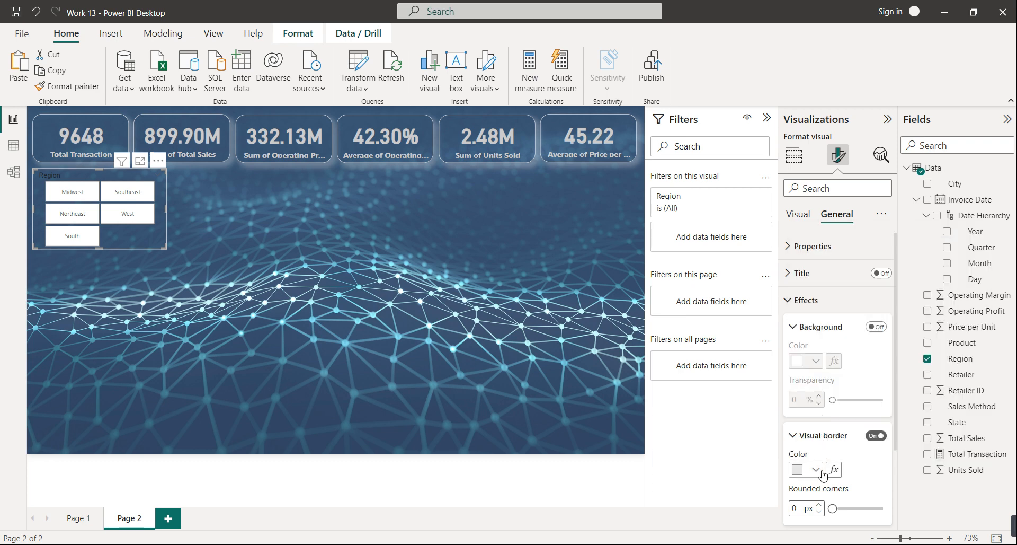
Turn on the Region slicer's shadow and color it light gray
scroll(827, 455, down, 3)
scroll(832, 467, up, 3)
scroll(881, 486, down, 2)
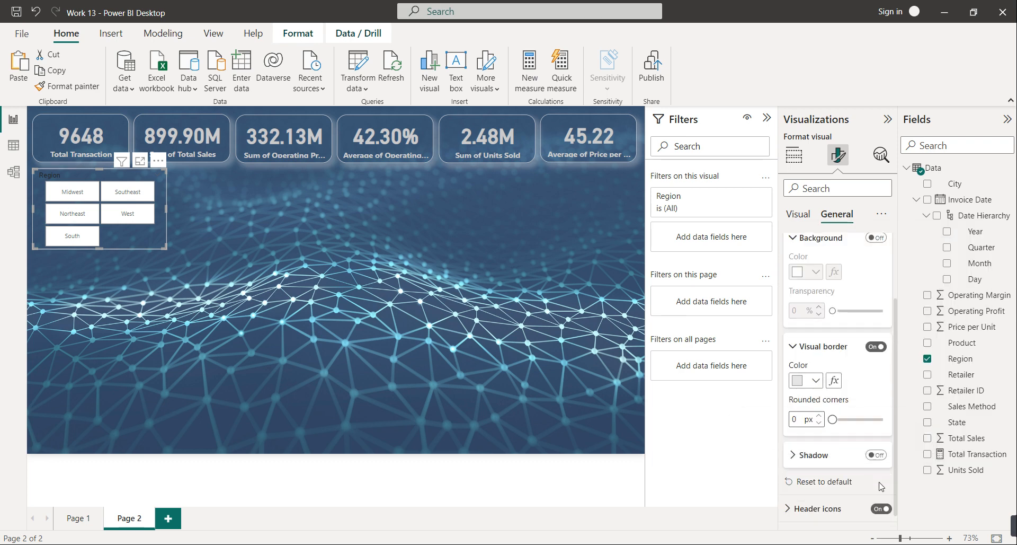
click(806, 456)
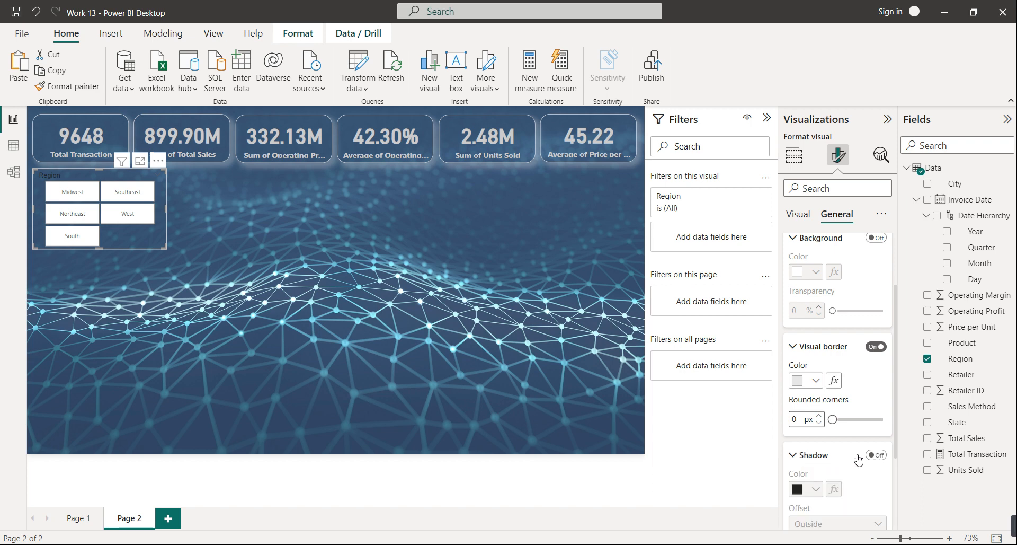
click(875, 454)
click(816, 488)
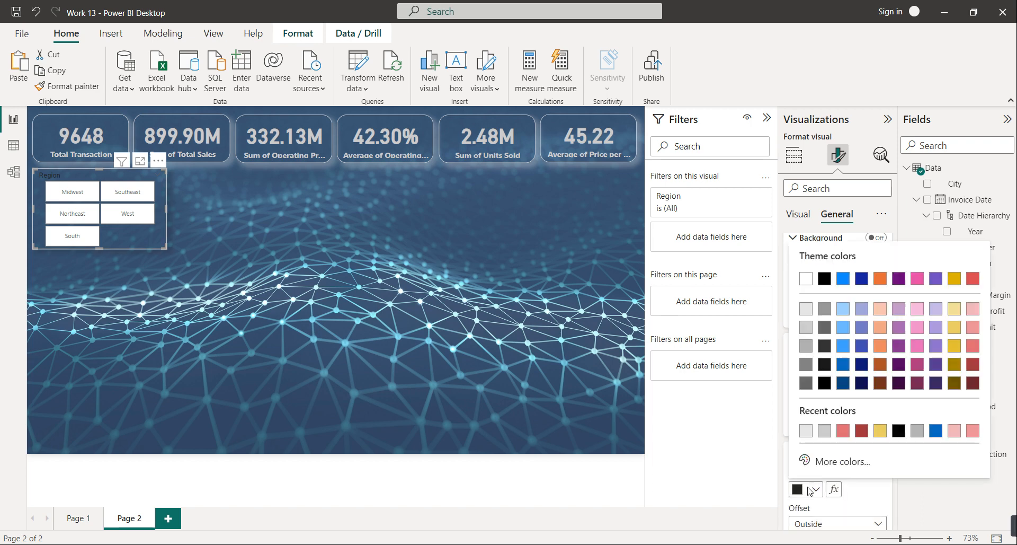
click(809, 427)
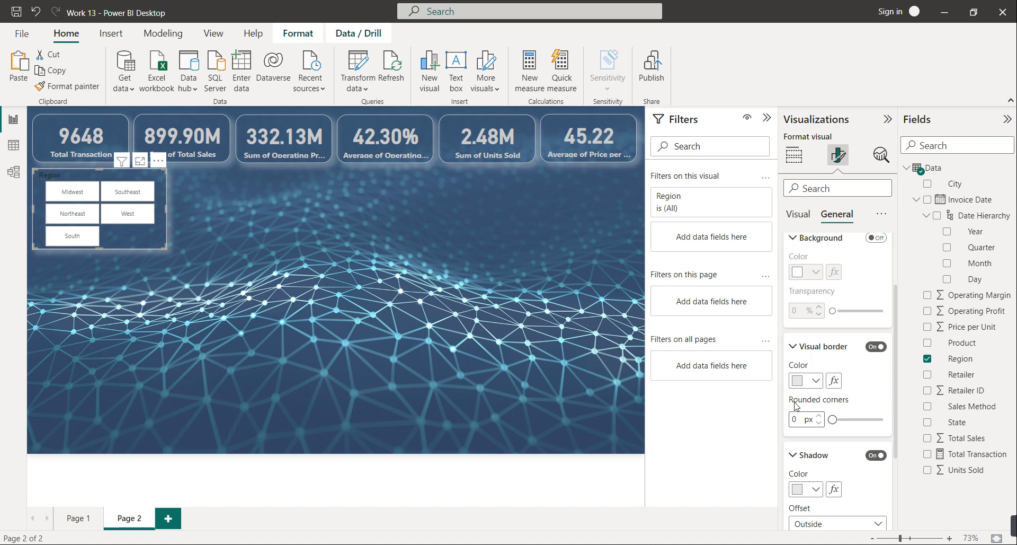
Set the font color of the Region slicer's header text to gold
click(796, 216)
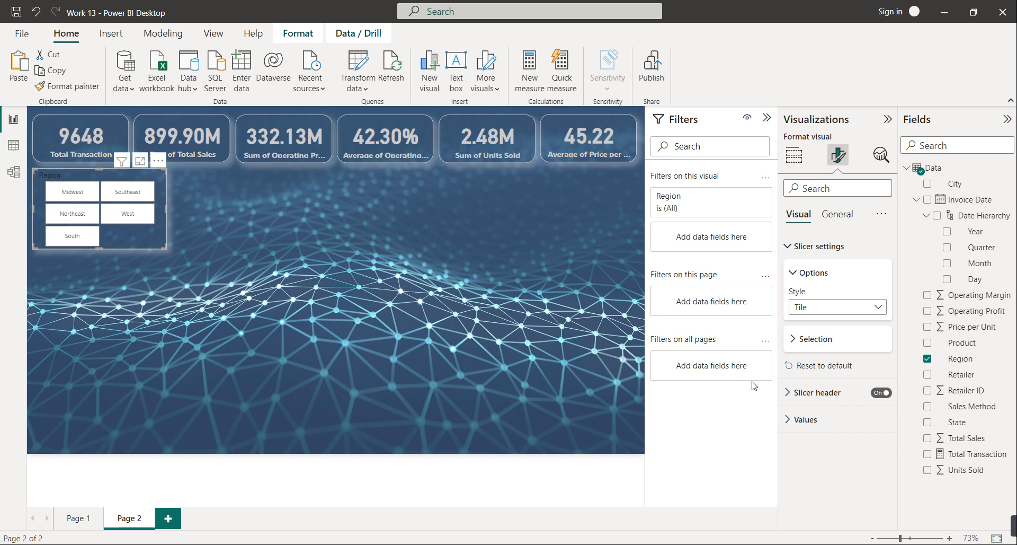
click(811, 398)
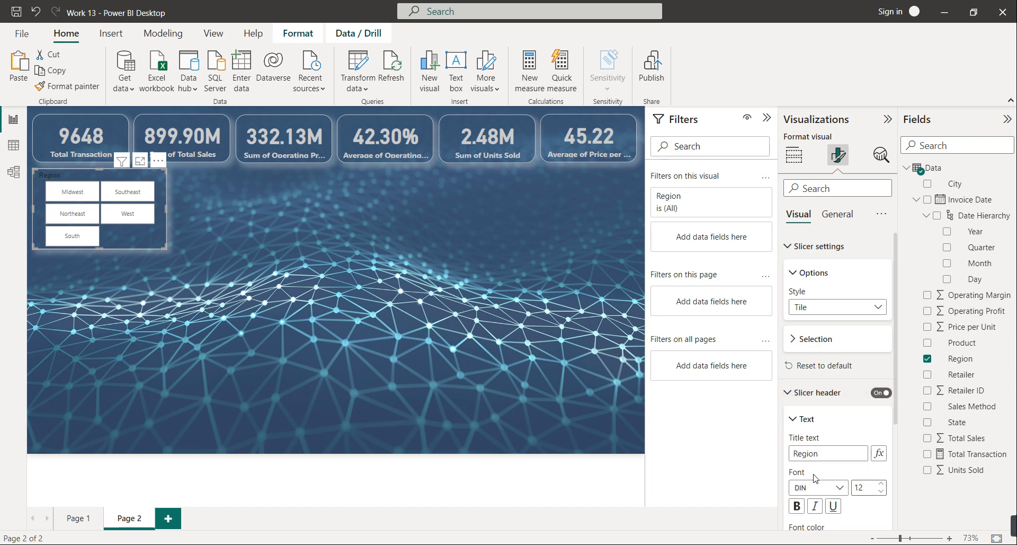
scroll(815, 479, down, 3)
click(815, 454)
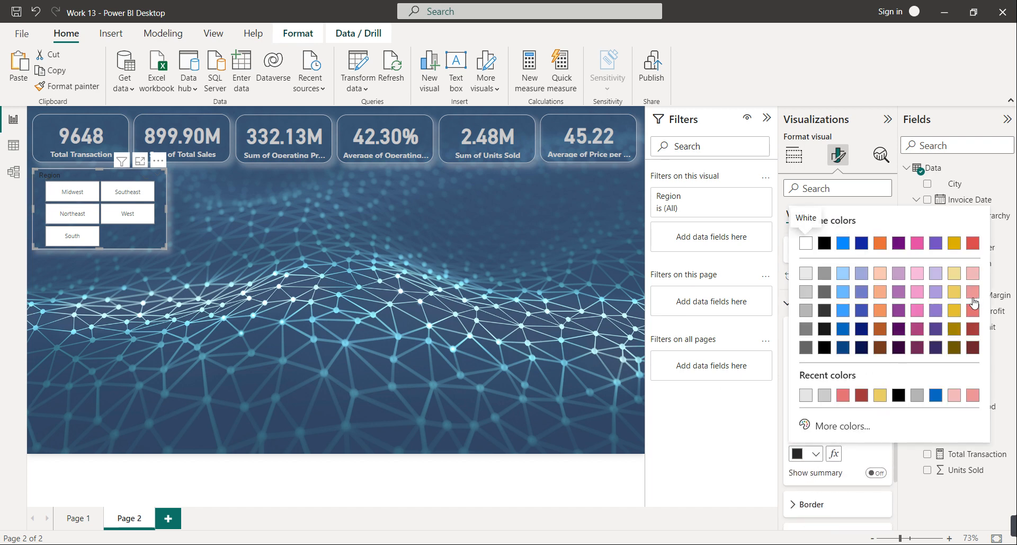
click(956, 312)
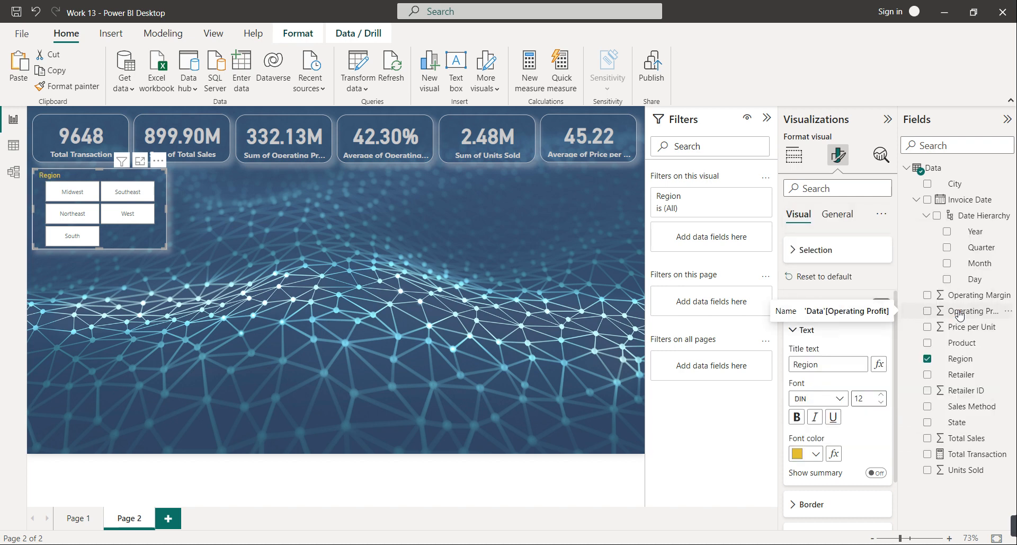
click(810, 331)
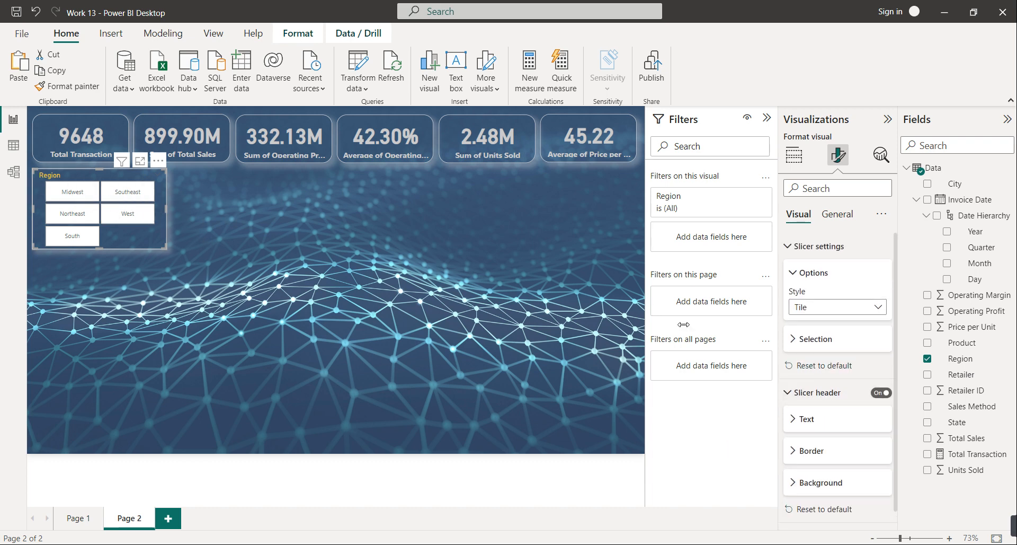
Make the Region slicer's values bold and set their font to Segoe UI Bold
scroll(832, 490, down, 1)
click(816, 511)
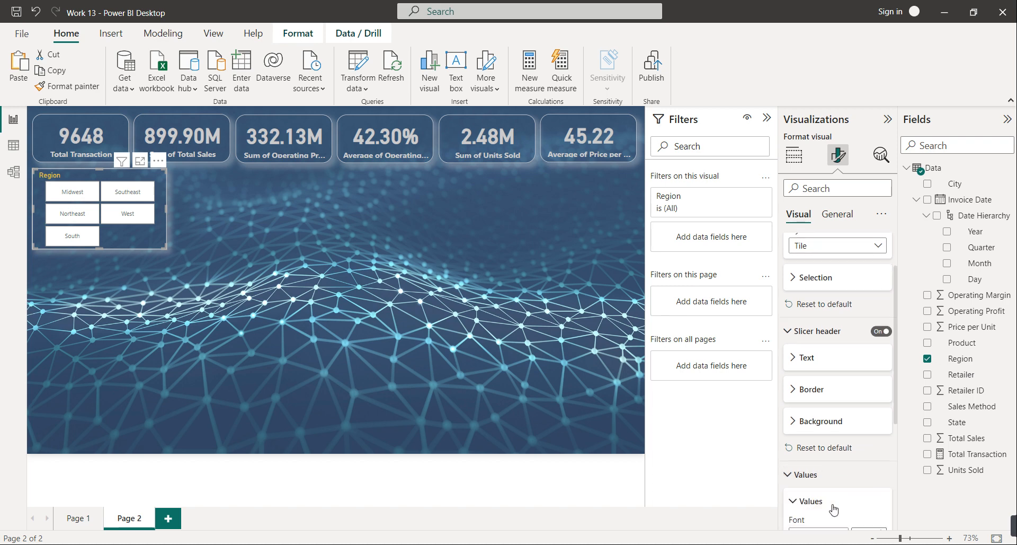
scroll(847, 493, down, 2)
scroll(857, 478, down, 3)
click(796, 417)
click(816, 455)
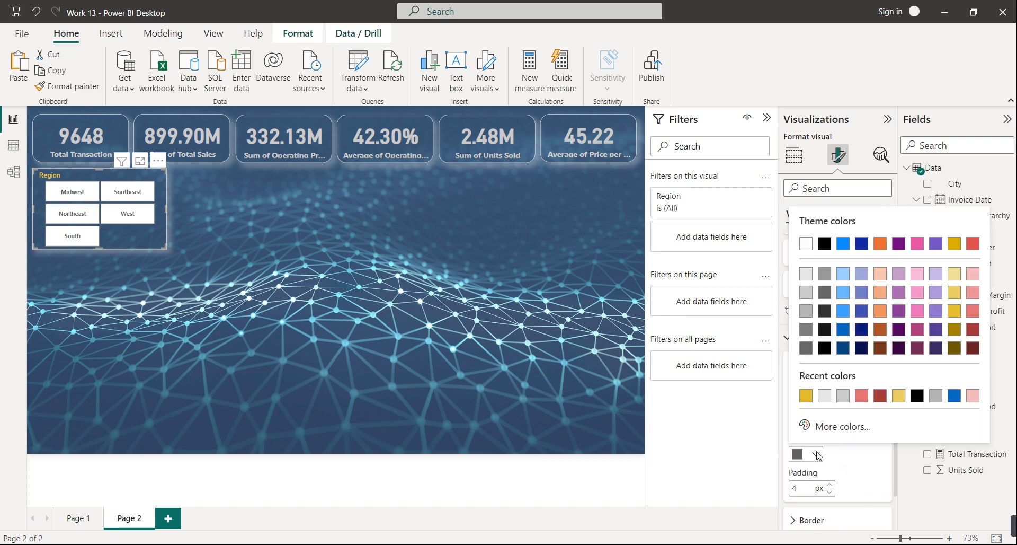
click(829, 473)
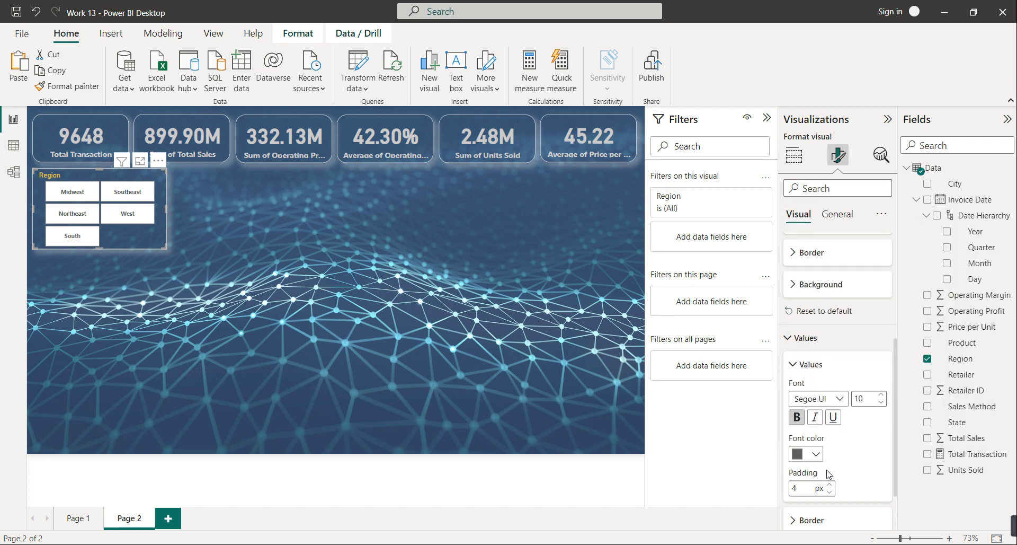
scroll(864, 495, down, 1)
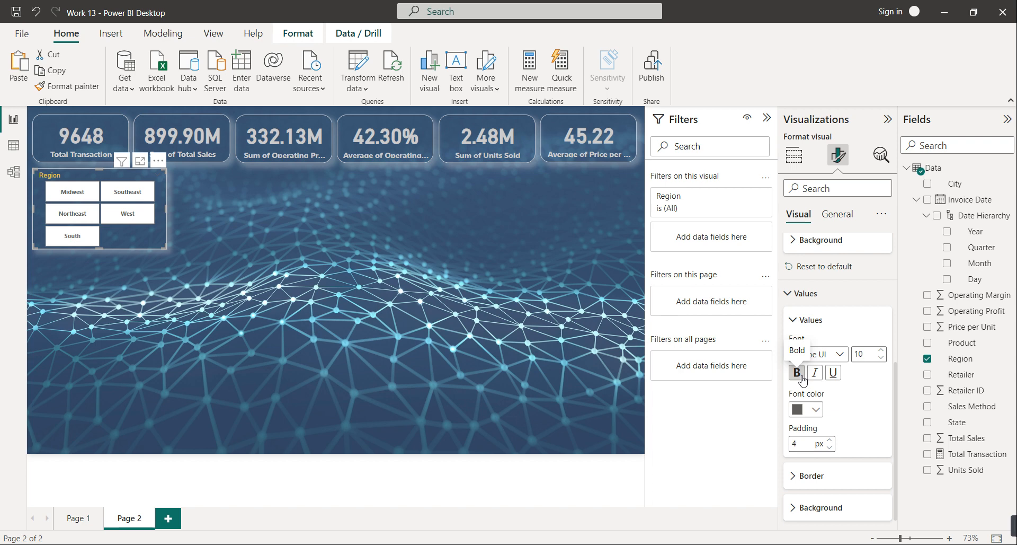
click(838, 361)
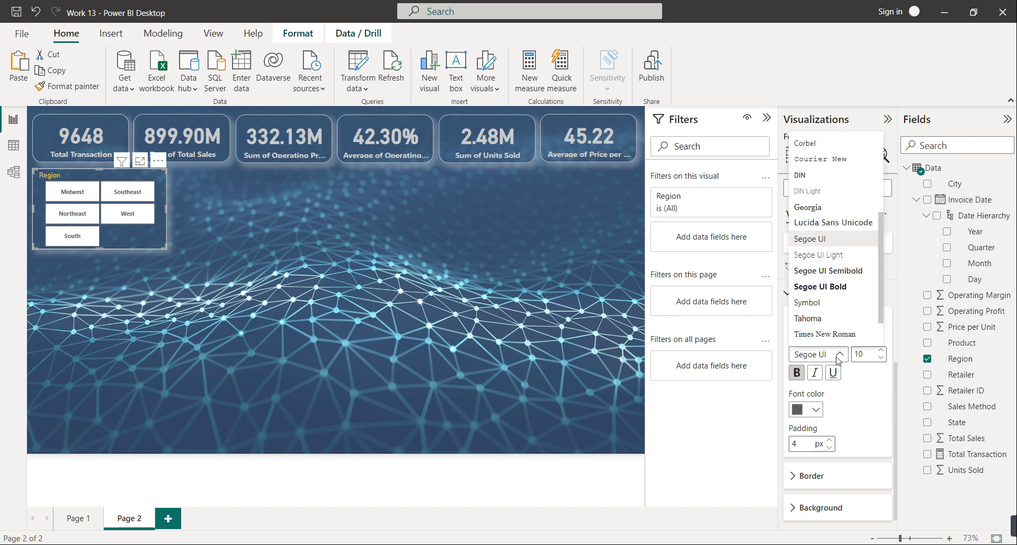
click(833, 291)
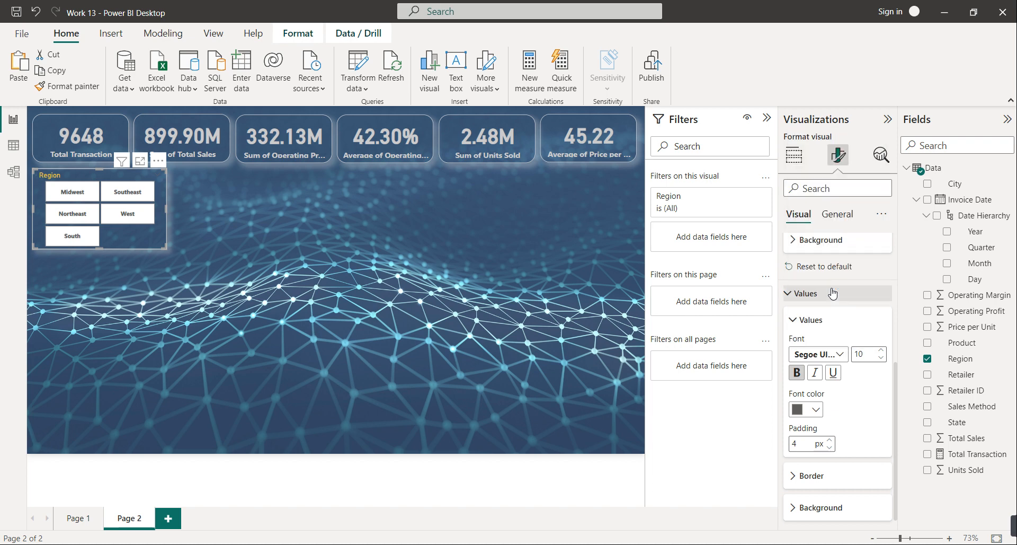
Set the background color of the Region slicer's value tiles to medium gray
scroll(864, 473, down, 1)
click(829, 489)
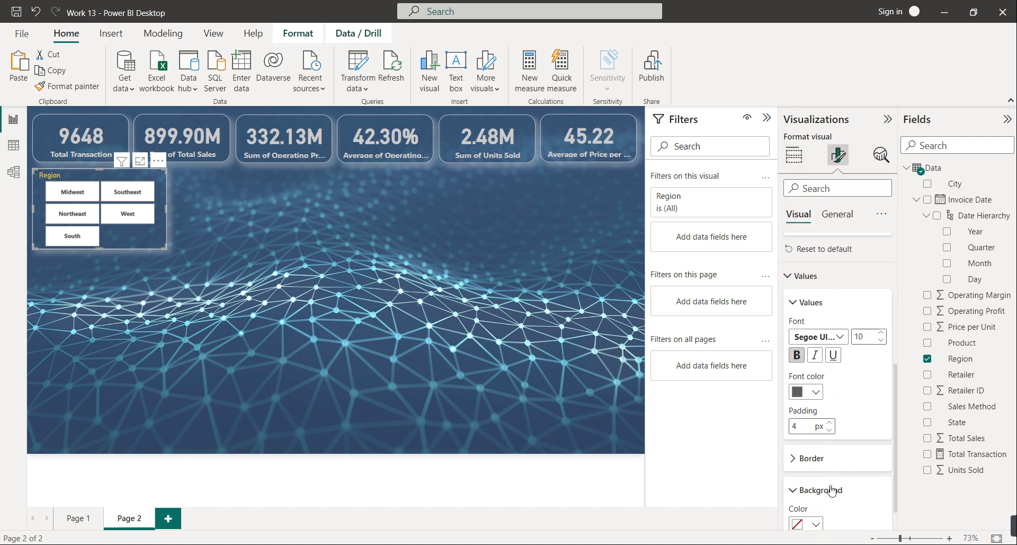
scroll(823, 506, down, 1)
click(815, 489)
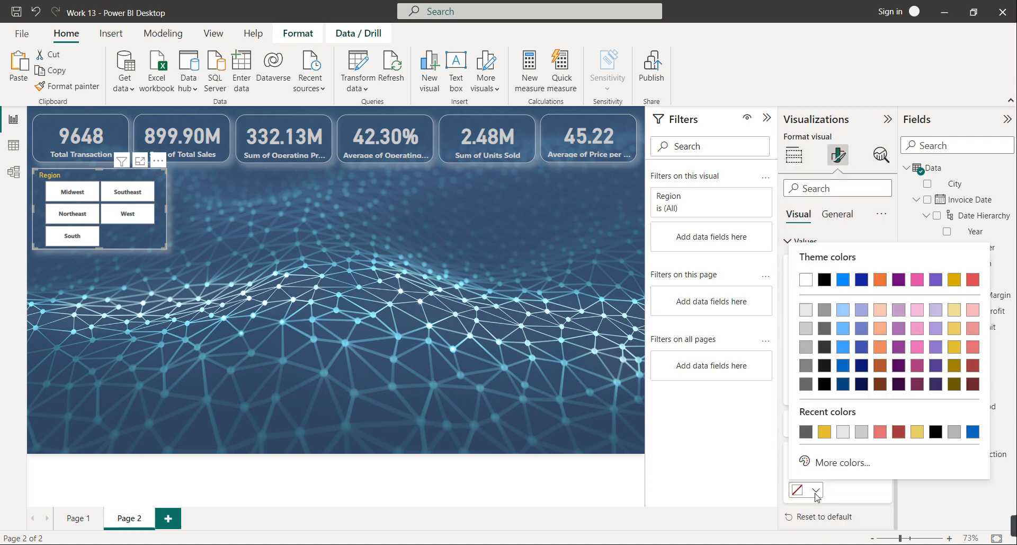
click(806, 347)
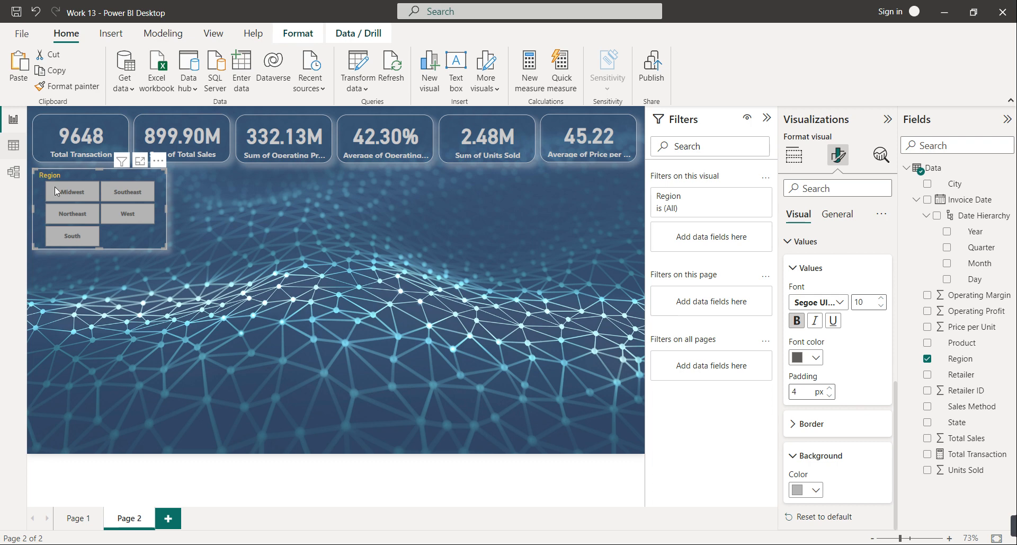
Test the Region tiles by filtering the cards by Midwest, Southeast and West in turn, and clear the selection
click(75, 197)
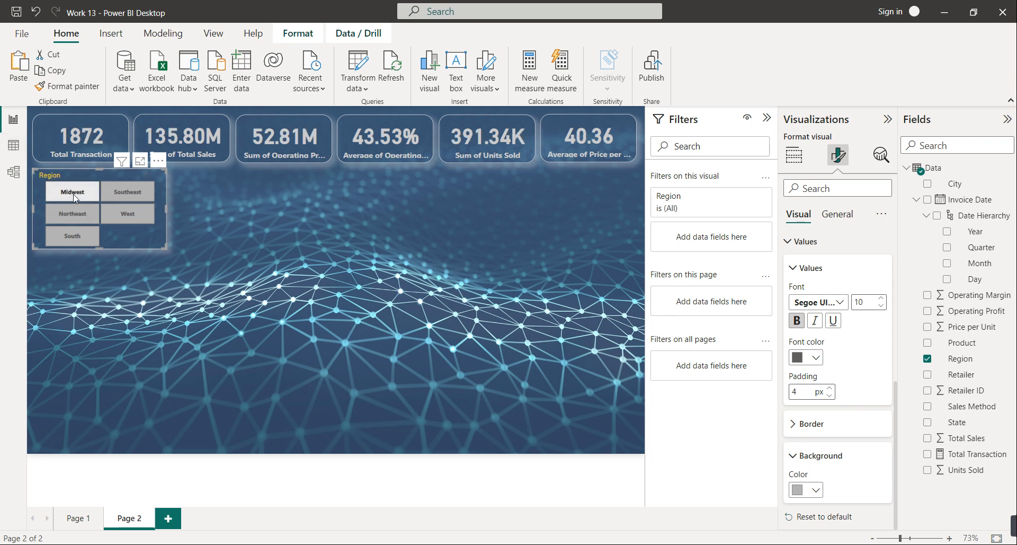
click(72, 214)
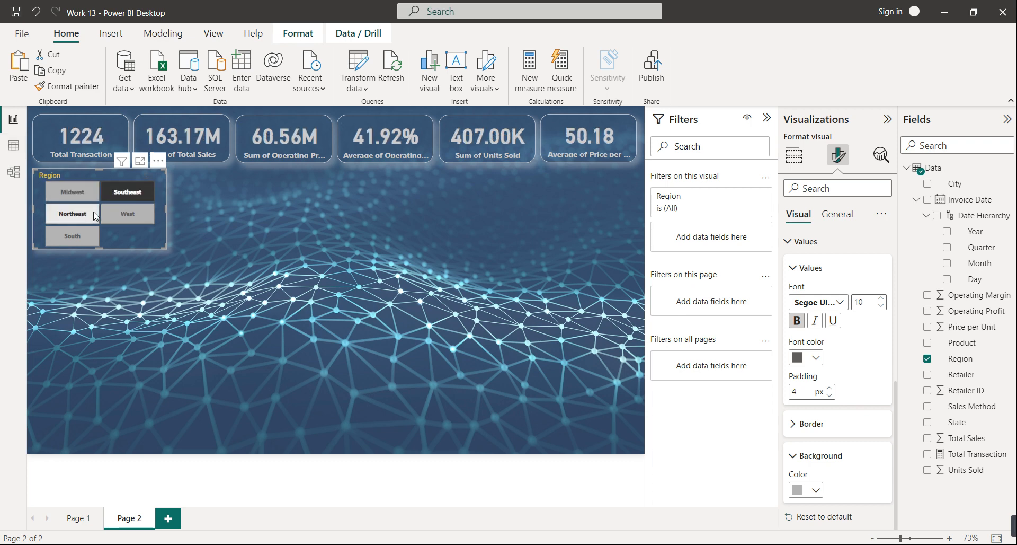
click(112, 214)
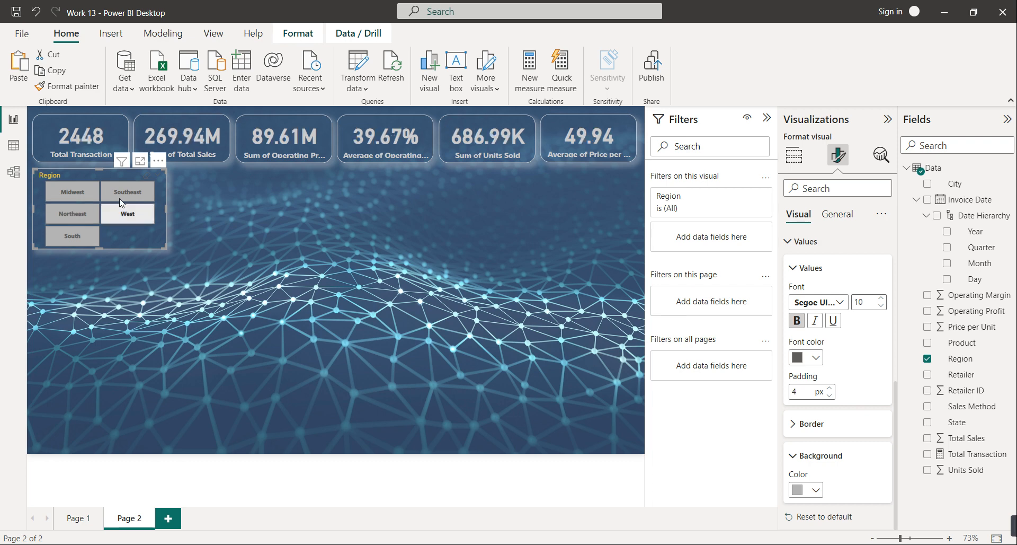
click(130, 221)
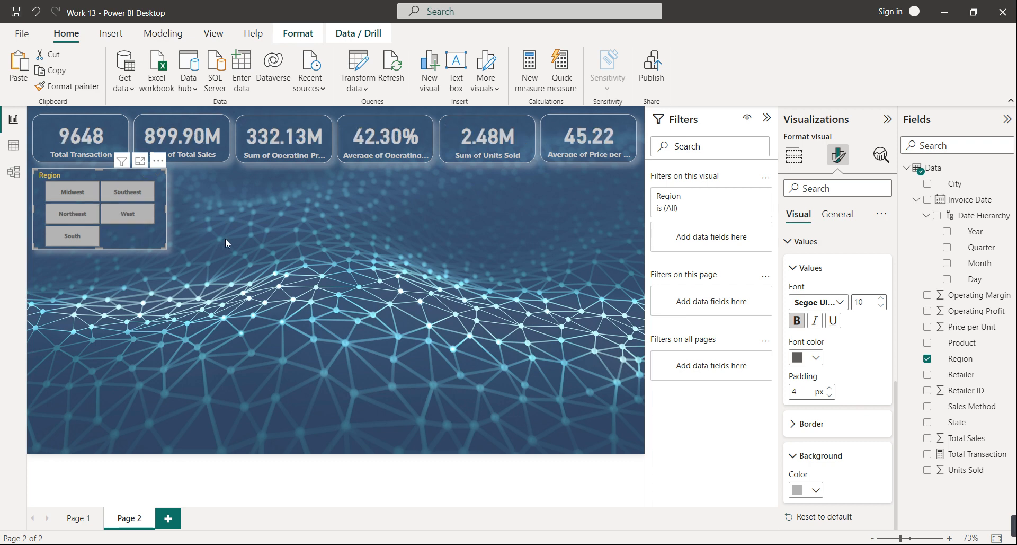
click(230, 237)
click(144, 241)
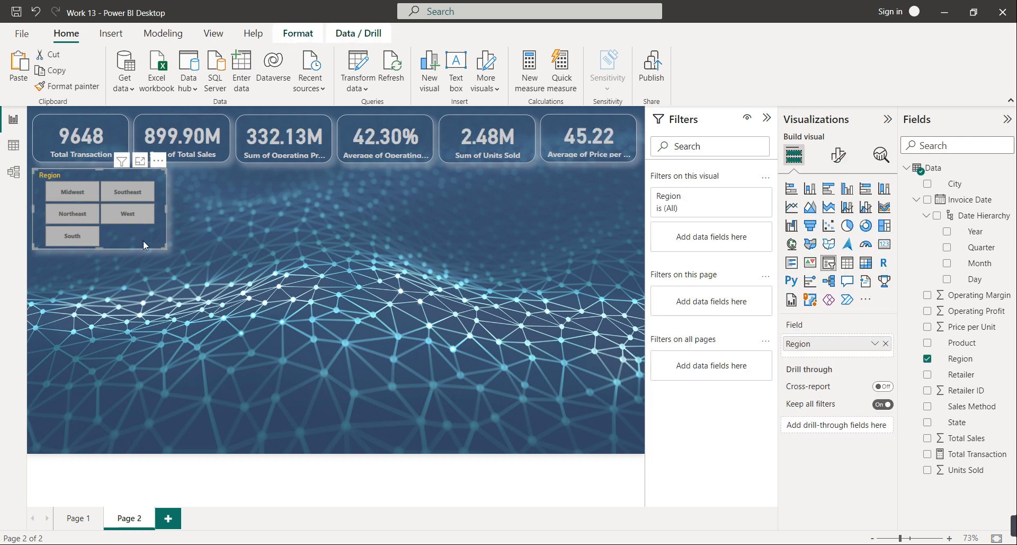
key(ctrl+c)
key(ctrl+v)
drag(143, 240, 144, 321)
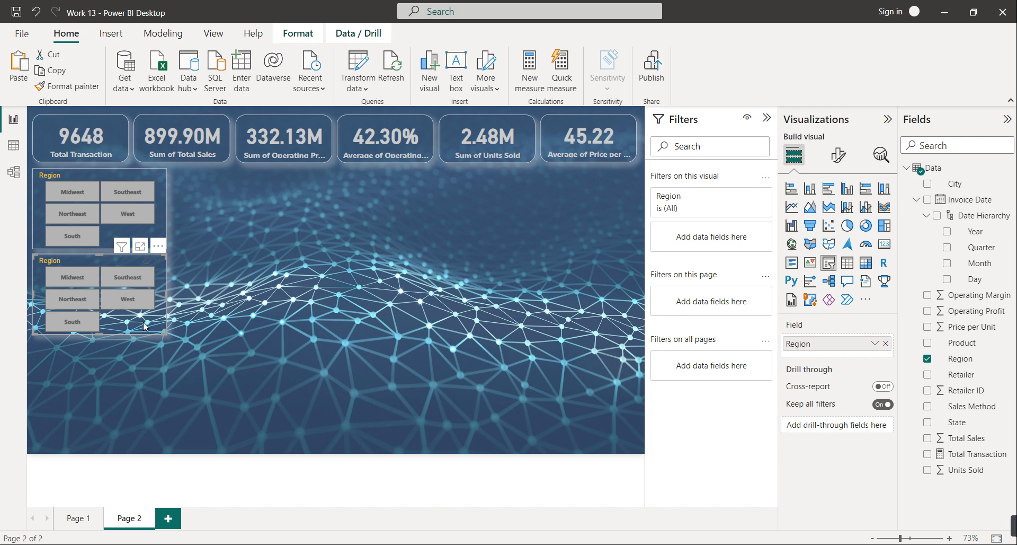
key(Delete)
Round the Region slicer's border corners to 21 px and increase its height slightly so all five region tiles fit
click(150, 244)
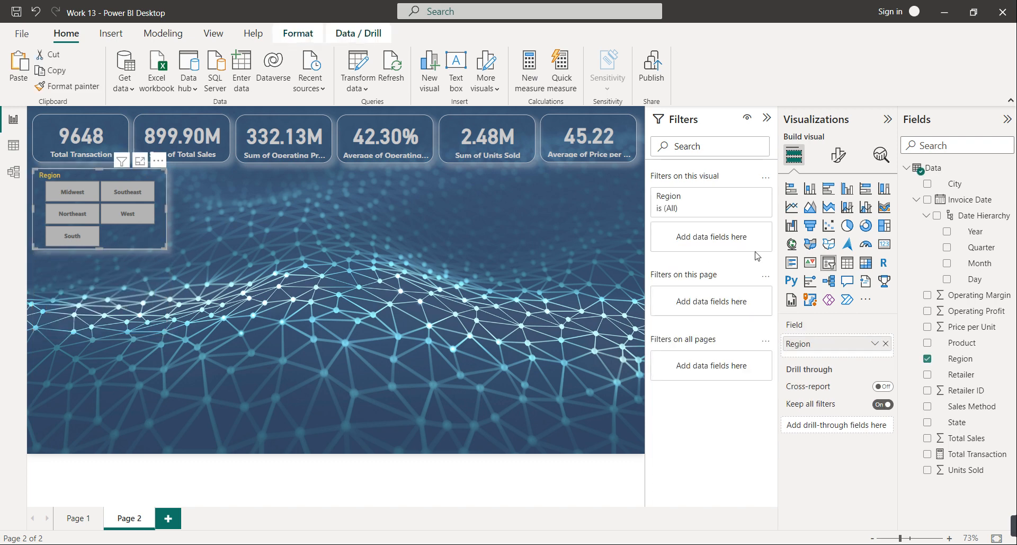
click(838, 155)
click(840, 215)
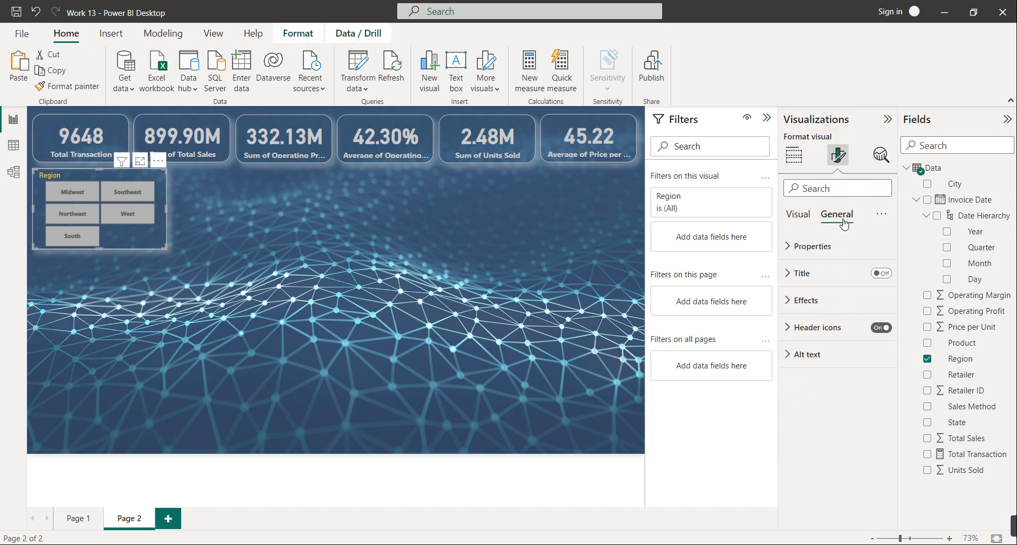
click(819, 312)
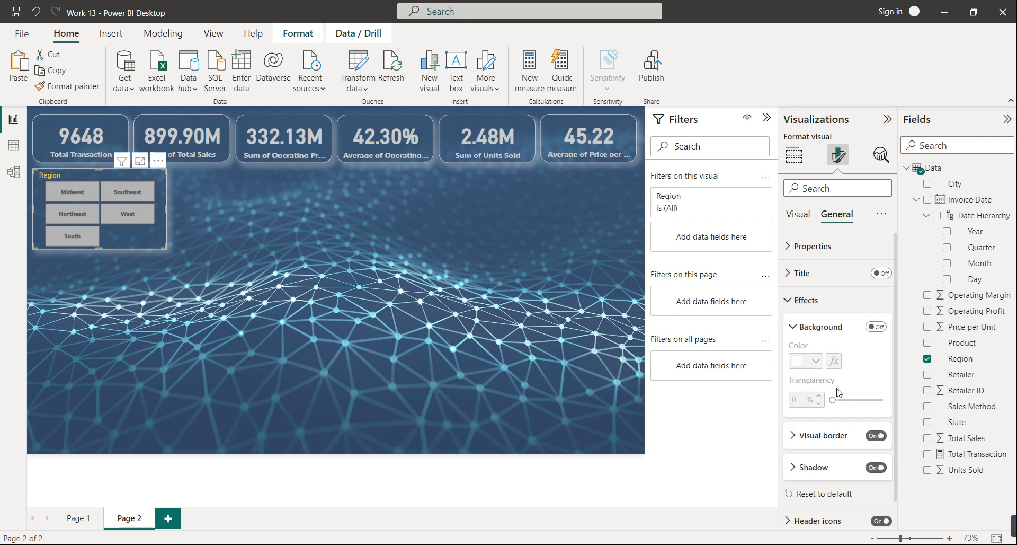
scroll(827, 350, down, 1)
click(826, 403)
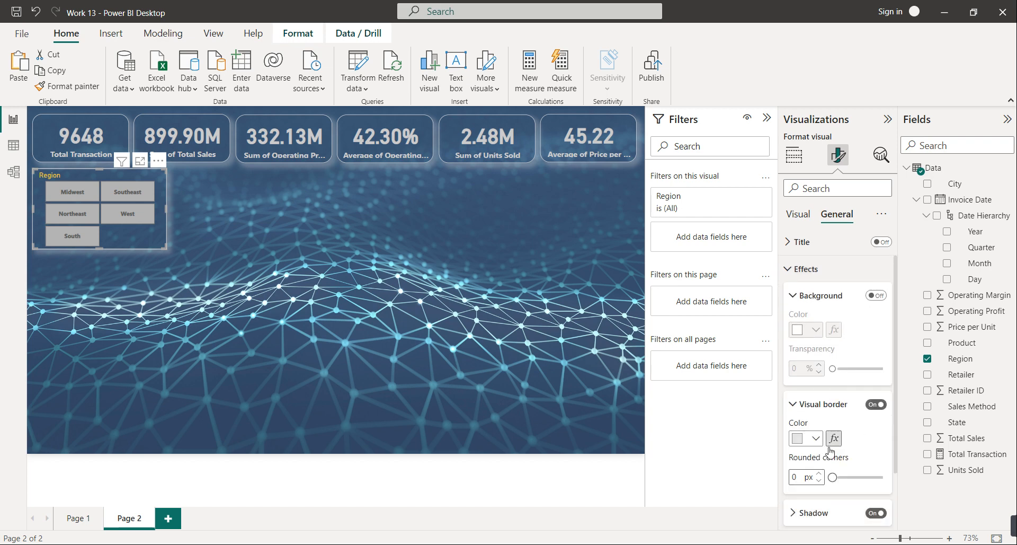
drag(829, 476, 866, 482)
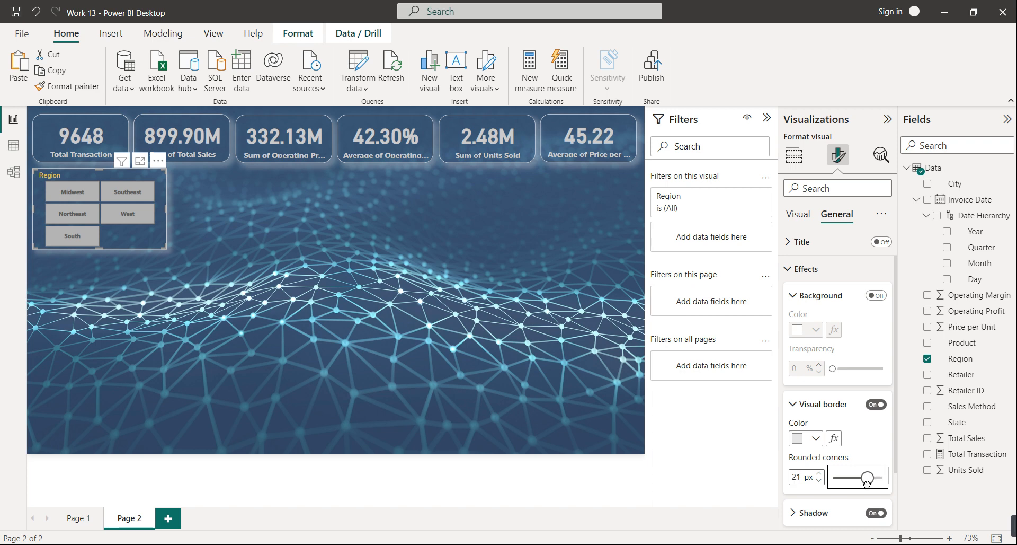
click(325, 211)
click(158, 212)
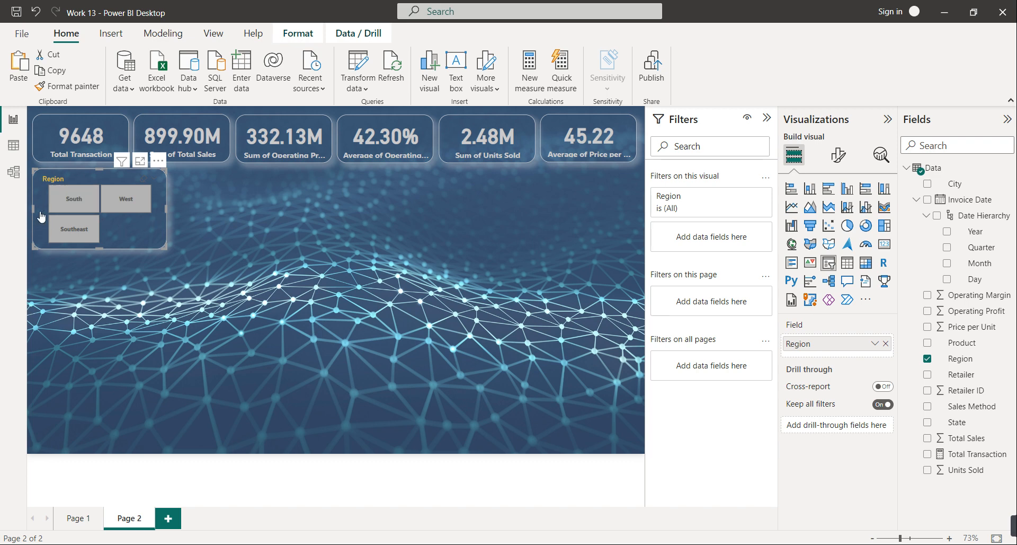
drag(98, 249, 98, 256)
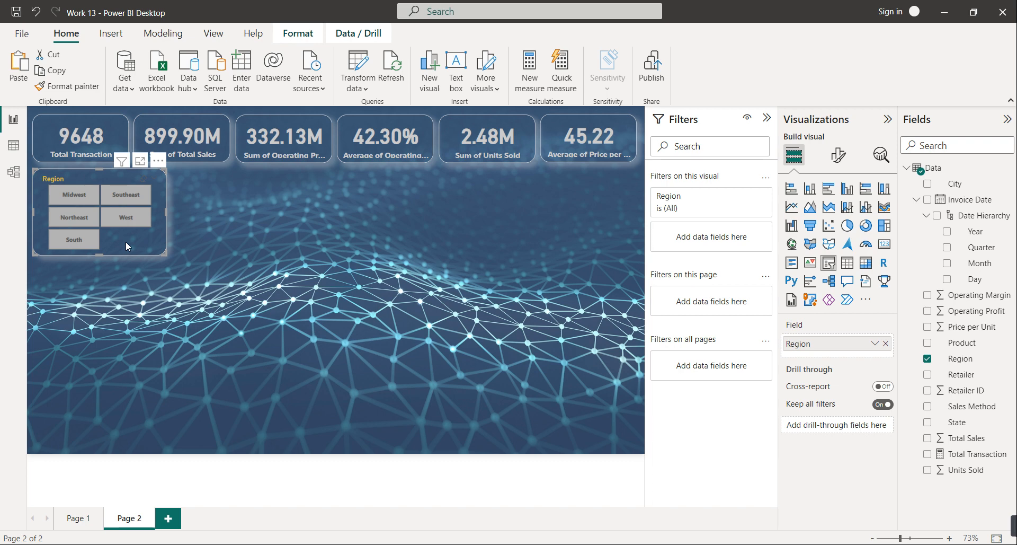
Duplicate the Region slicer and align the copy directly below the original with a small gap
key(ctrl+c)
key(ctrl+v)
drag(126, 240, 133, 334)
key(Up)
key(Up)
key(Up)
key(Up)
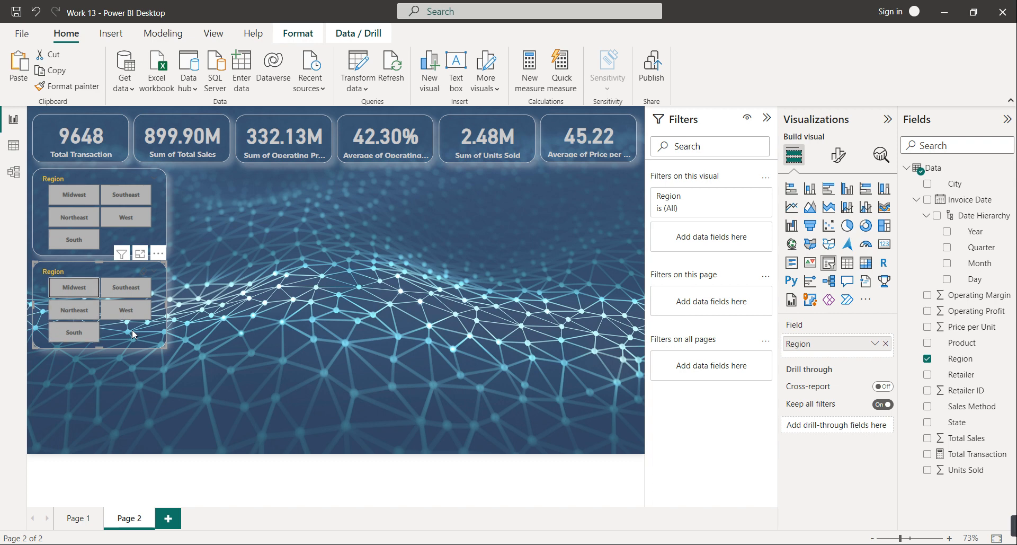
click(153, 337)
key(Up)
key(Up)
key(Up)
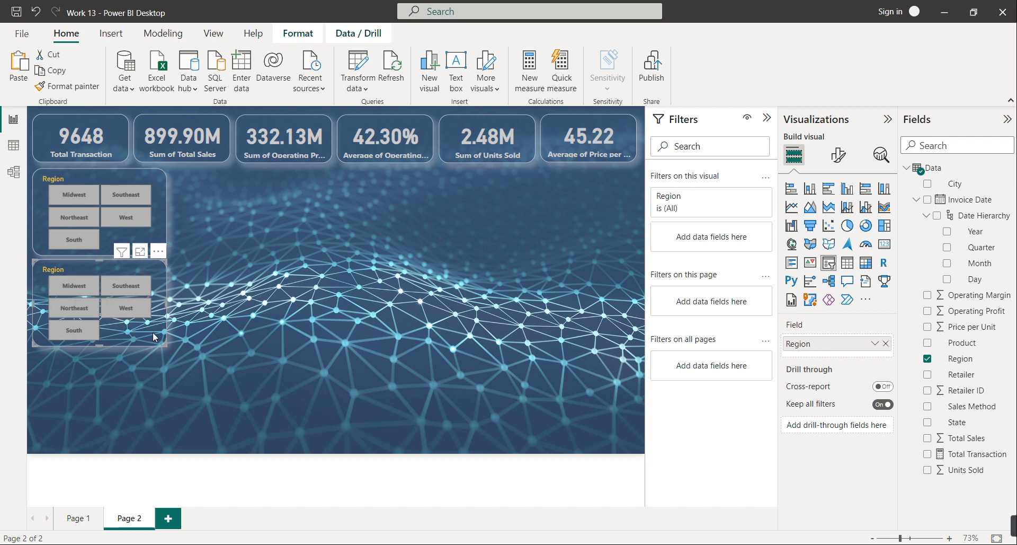
Replace the copied slicer's Region field with Product and increase its height so all six product tiles fit
click(927, 360)
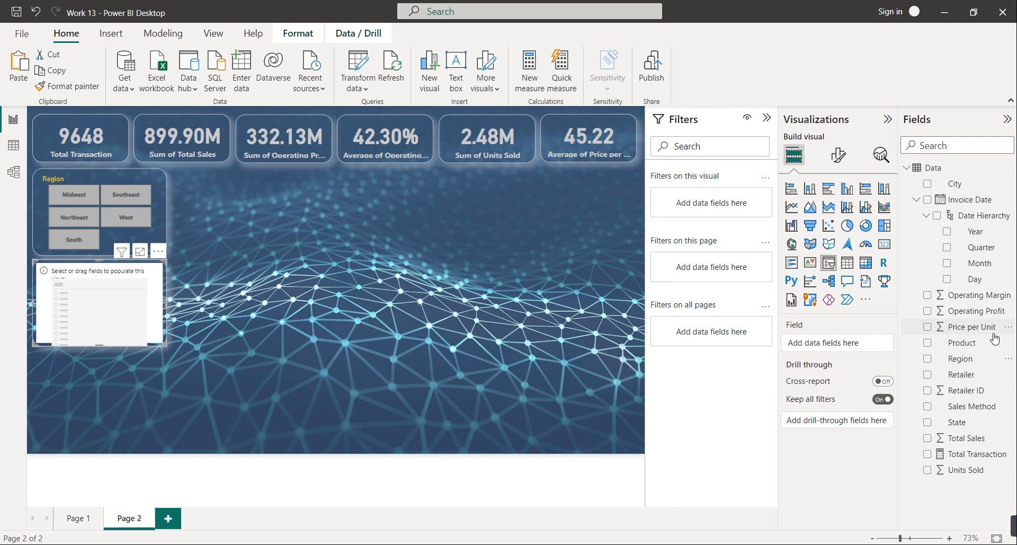
drag(960, 343, 854, 343)
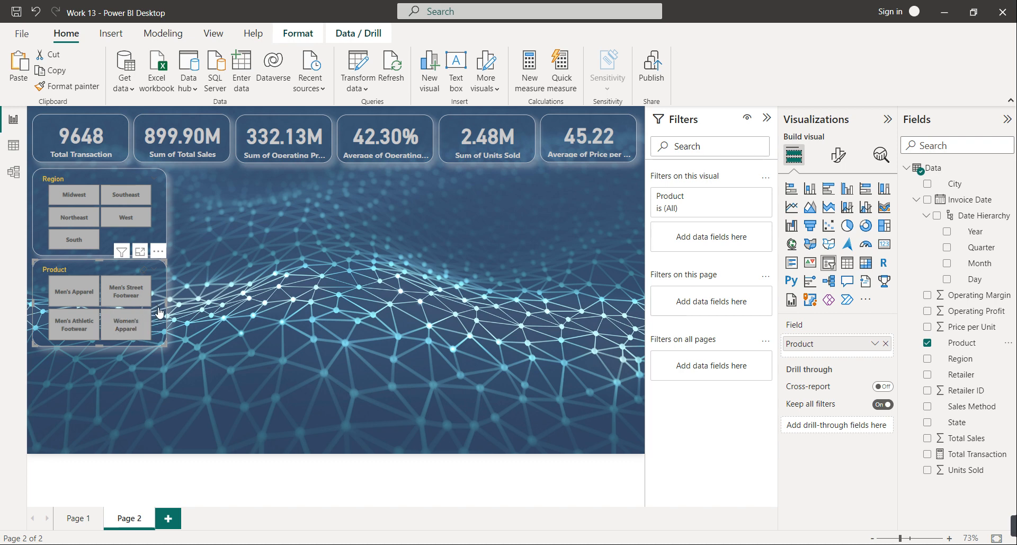
click(100, 346)
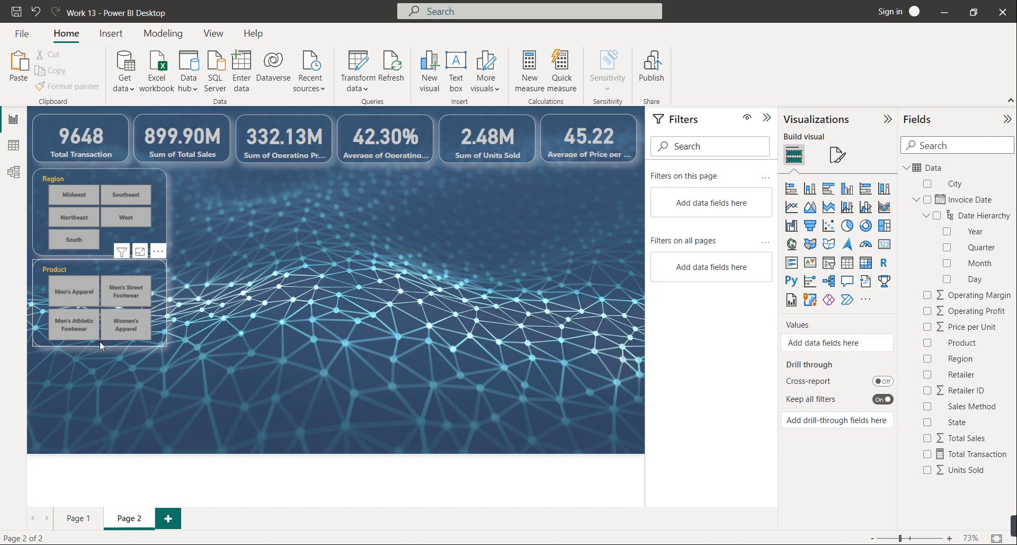
click(99, 341)
drag(95, 345, 100, 364)
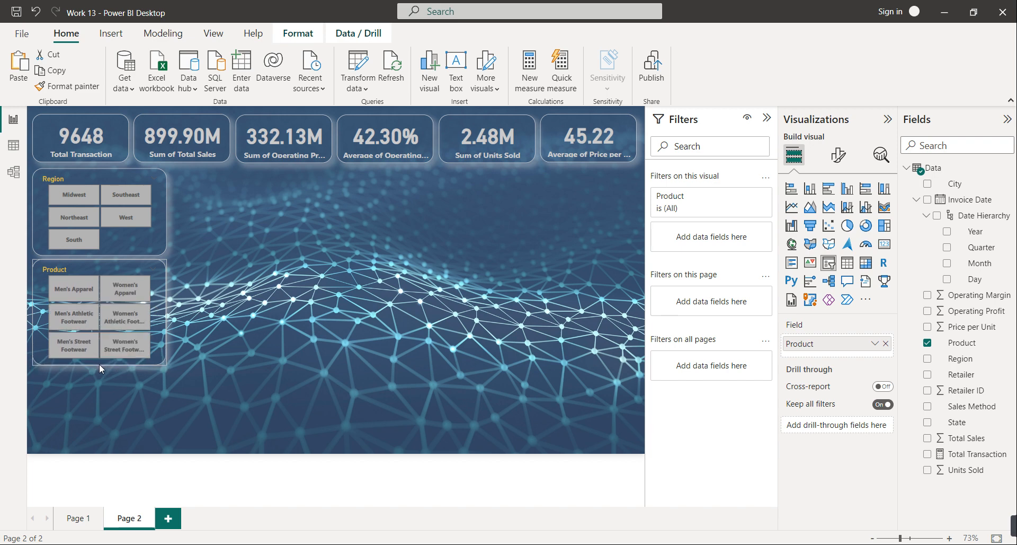
click(205, 343)
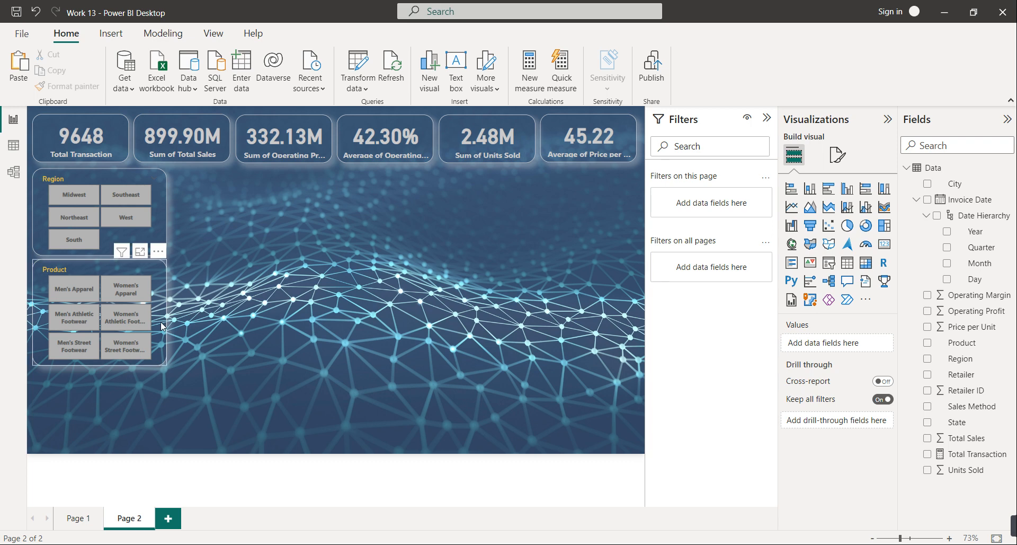
Create a one-row Year slicer directly below the Product slicer from a shortened copy of it, using the Invoice Date Year field
click(161, 322)
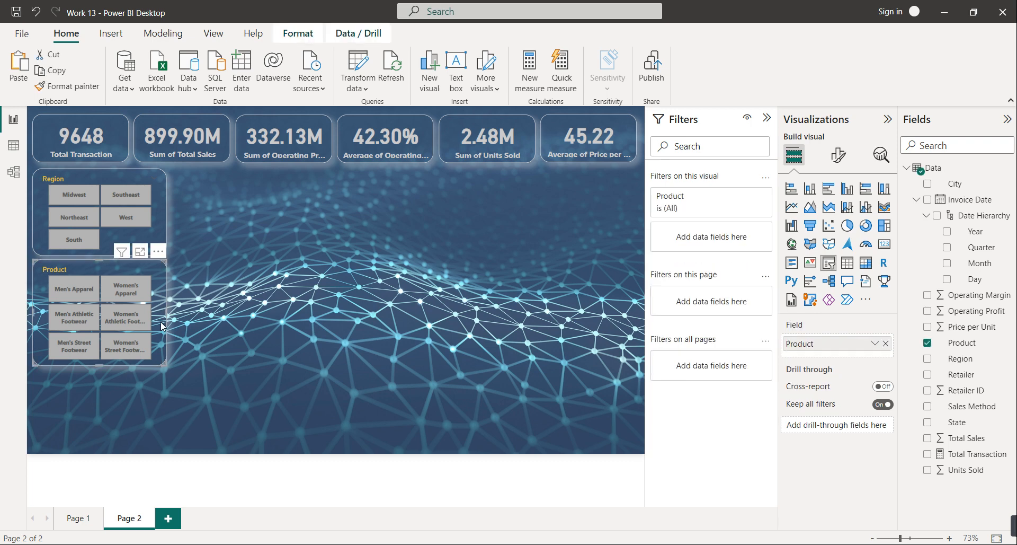
drag(156, 335, 160, 399)
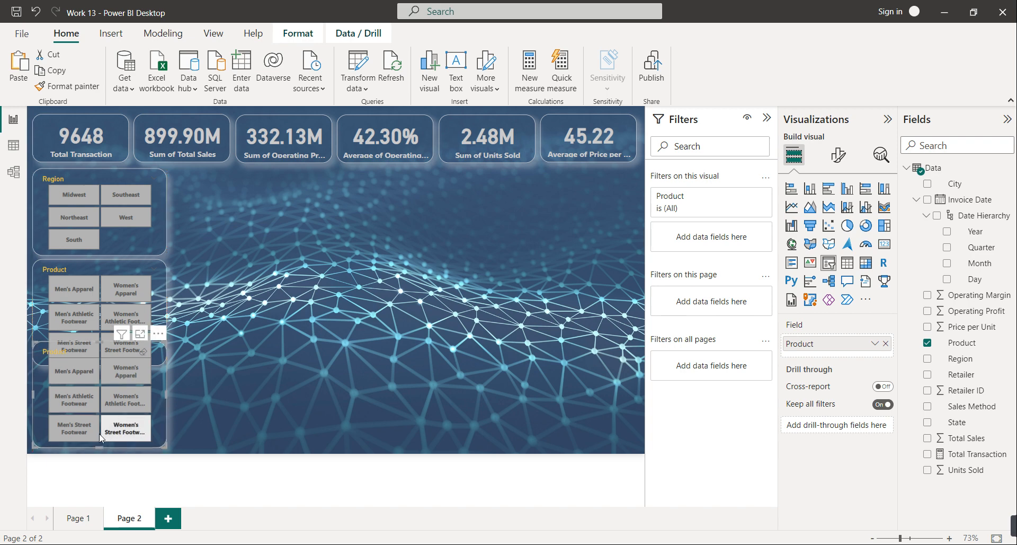
drag(97, 447, 97, 379)
drag(159, 382, 157, 404)
key(Down)
key(Down)
key(Down)
key(Down)
key(Down)
key(Down)
key(Down)
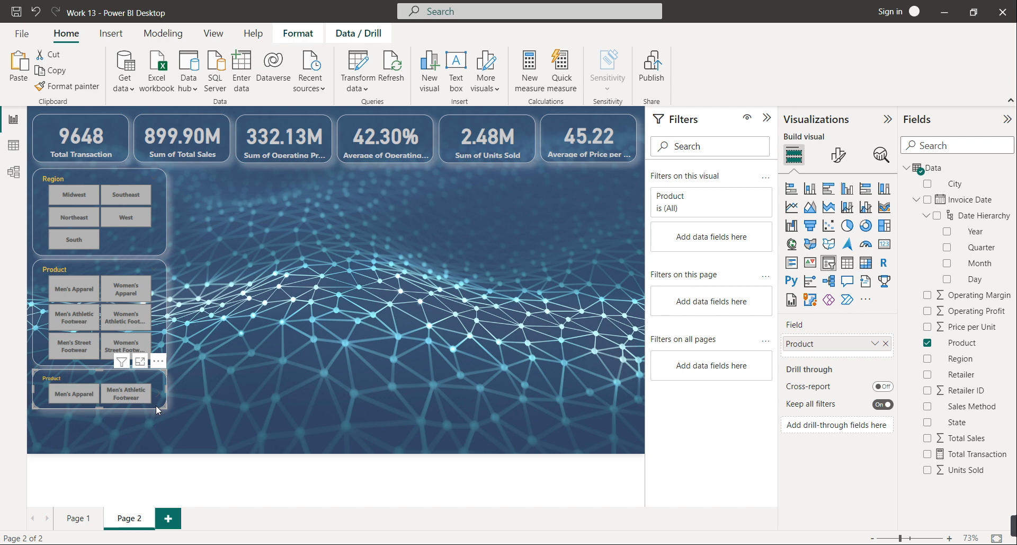
click(927, 342)
click(947, 232)
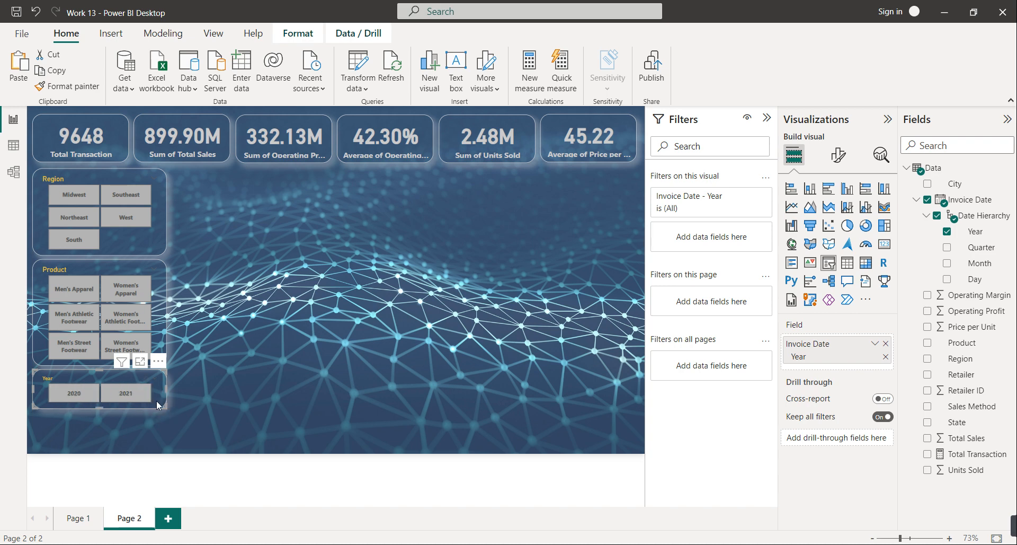
Duplicate the Year slicer directly below itself and replace the copy's field with Invoice Date Quarter
drag(156, 402, 157, 444)
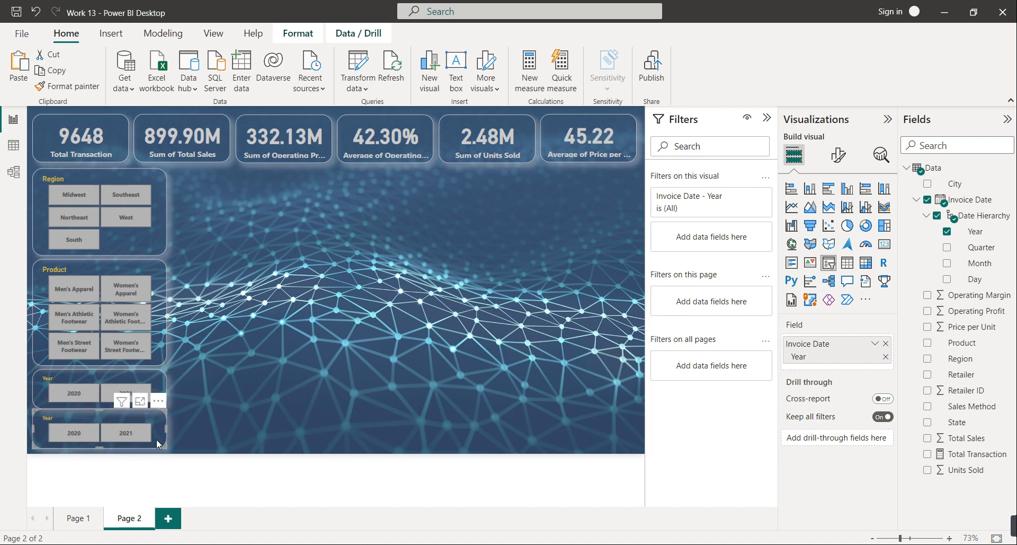
key(Down)
key(Down)
key(Down)
key(Down)
key(Down)
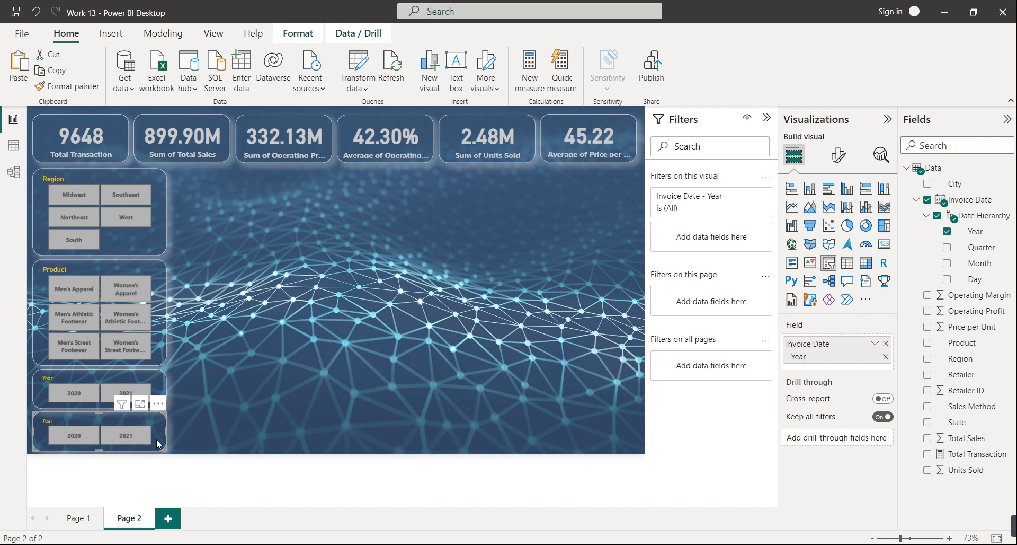
click(946, 231)
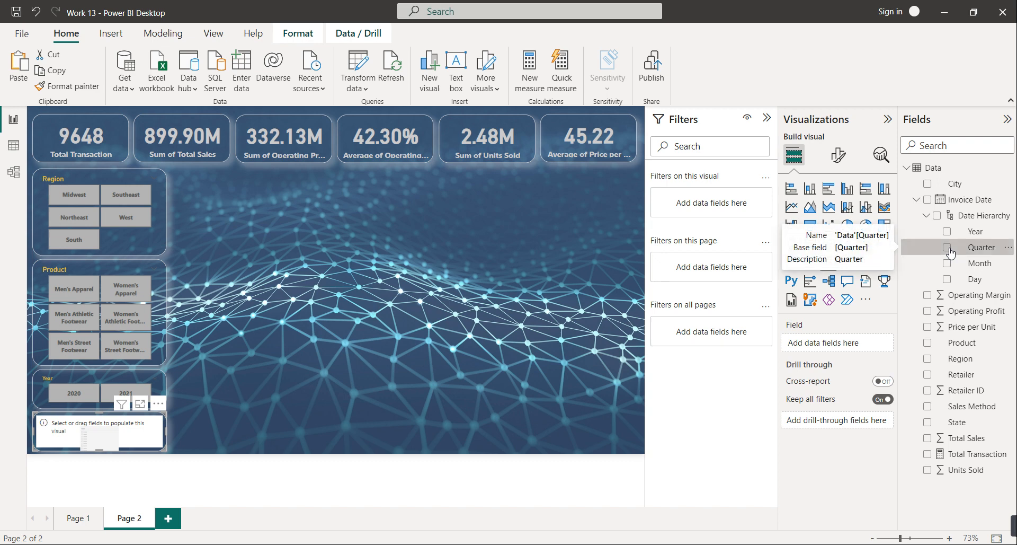
click(948, 249)
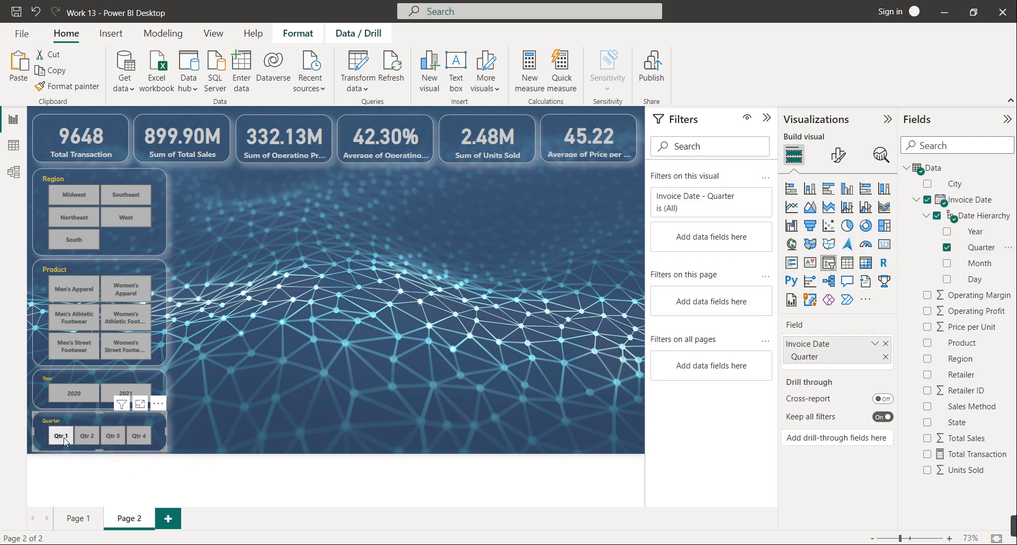
Test the Quarter slicer by filtering the cards by Qtr 2, and clear the selection
click(92, 437)
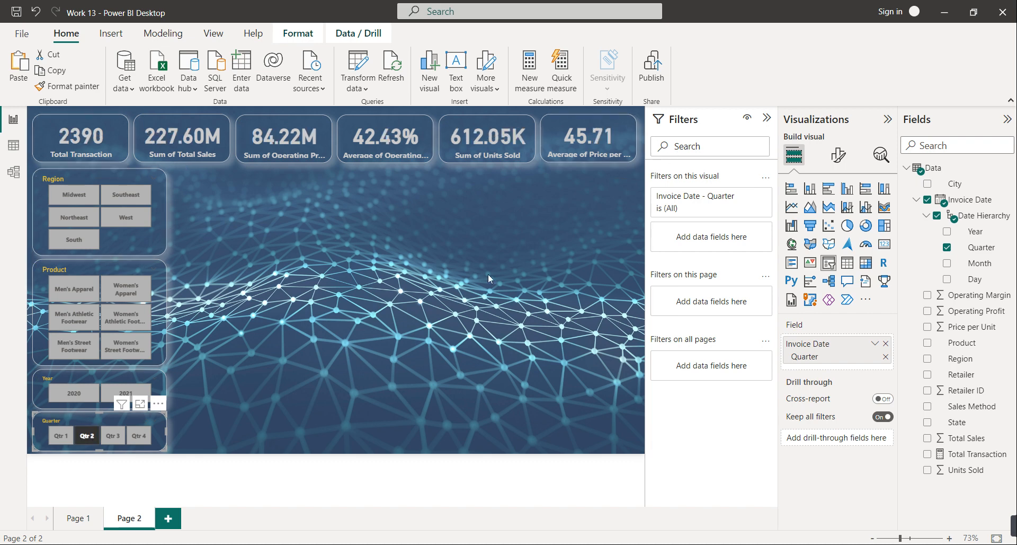
click(86, 436)
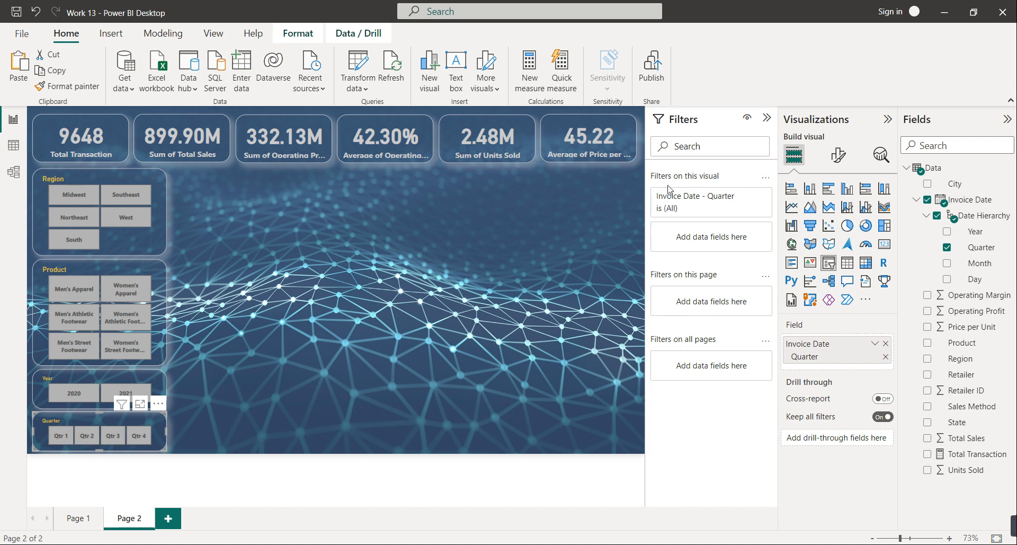
click(448, 312)
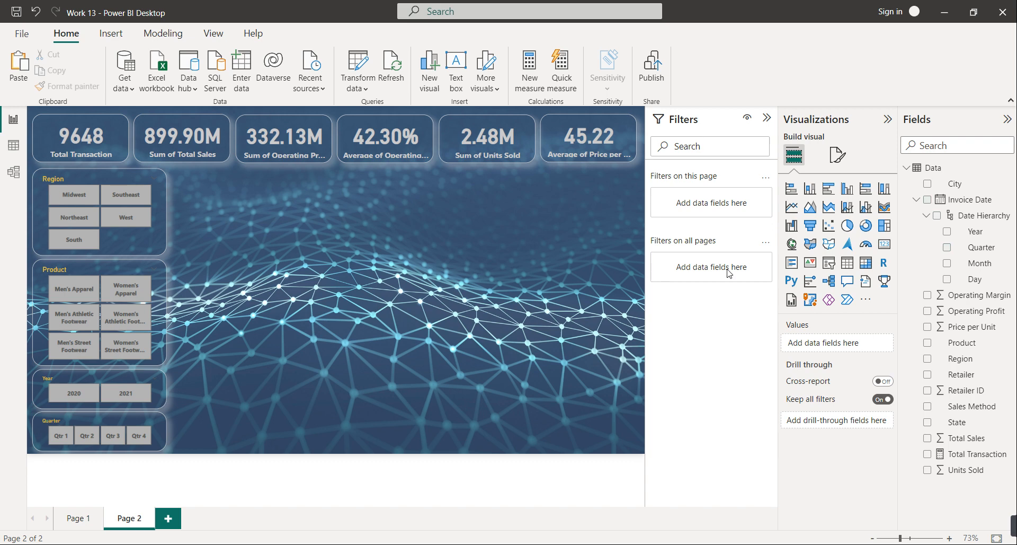
Insert an area chart about three cards wide beside the Region slicer, plotting Total Sales against Invoice Date Month
click(810, 209)
drag(272, 211, 204, 222)
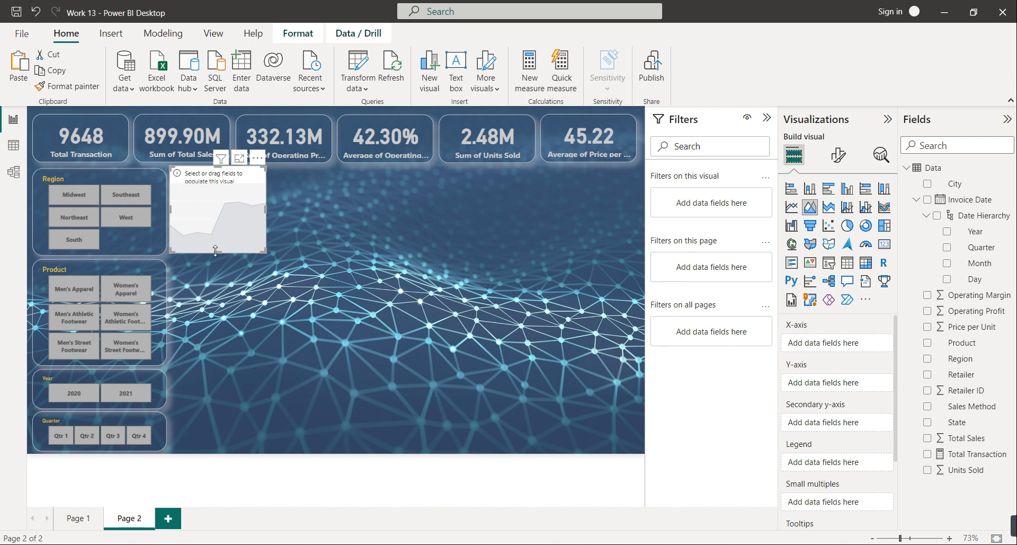
drag(216, 250, 216, 258)
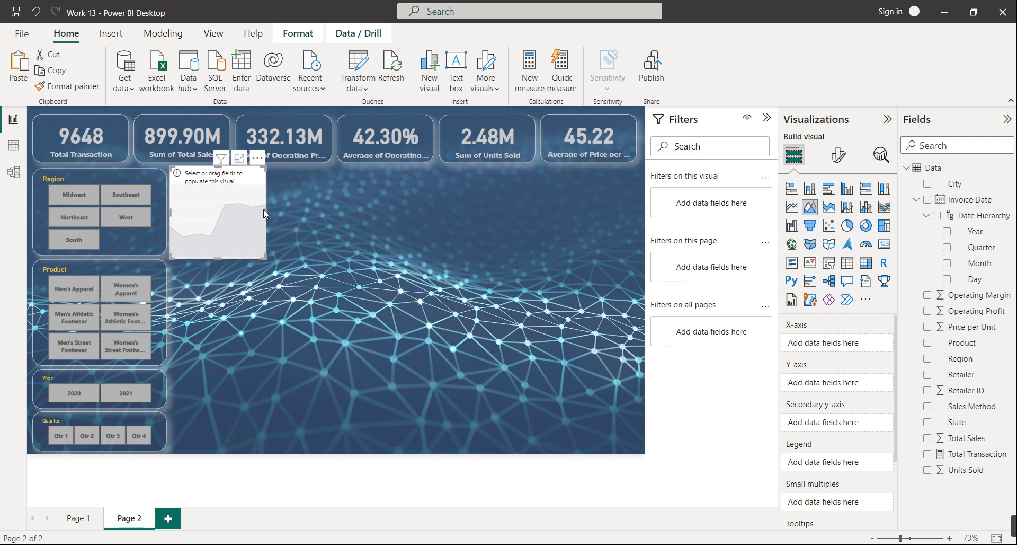
drag(266, 209, 459, 221)
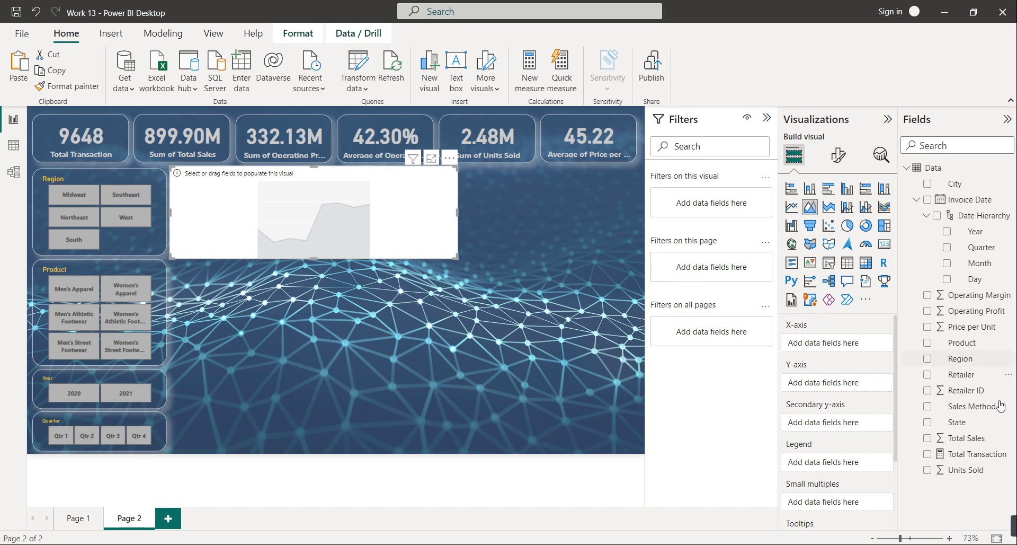
drag(977, 444, 863, 380)
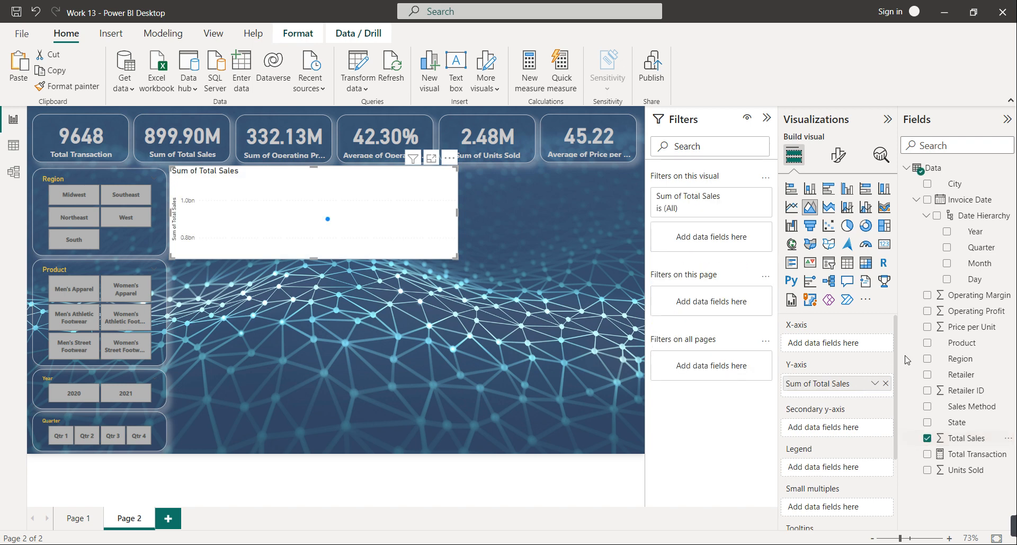
drag(980, 264, 864, 346)
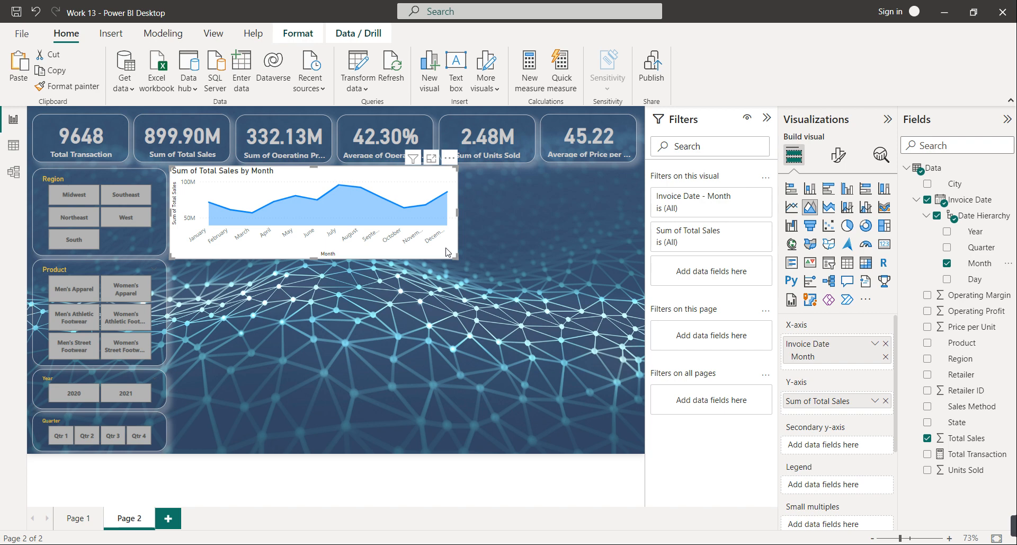
Turn off the area chart's background and give it a light grey visual border with 21 px rounded corners
click(838, 155)
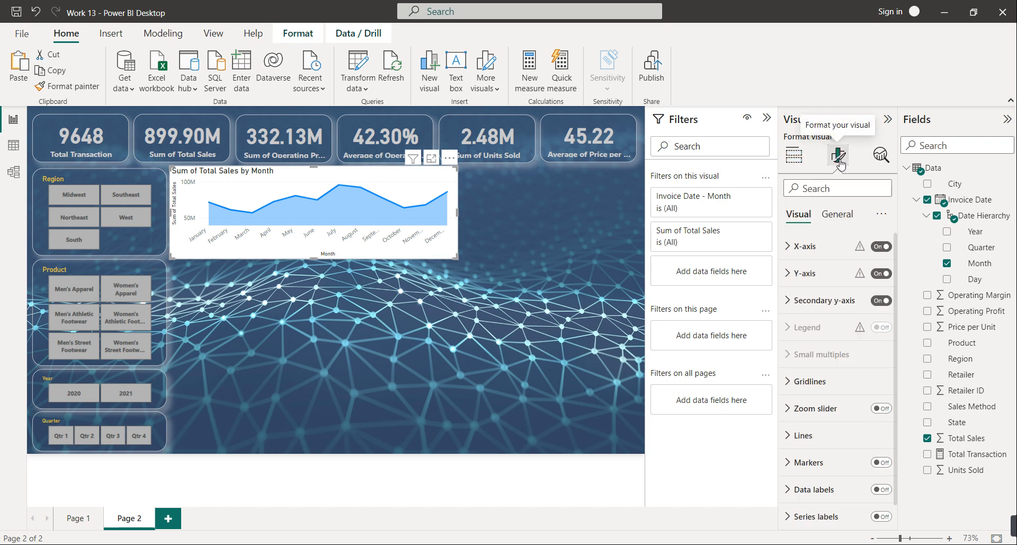
click(839, 215)
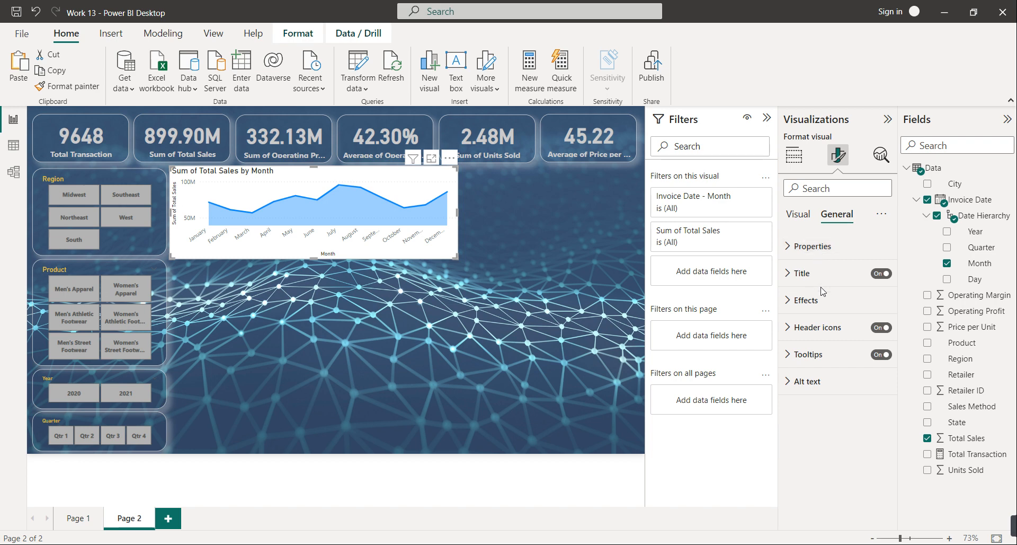
click(823, 303)
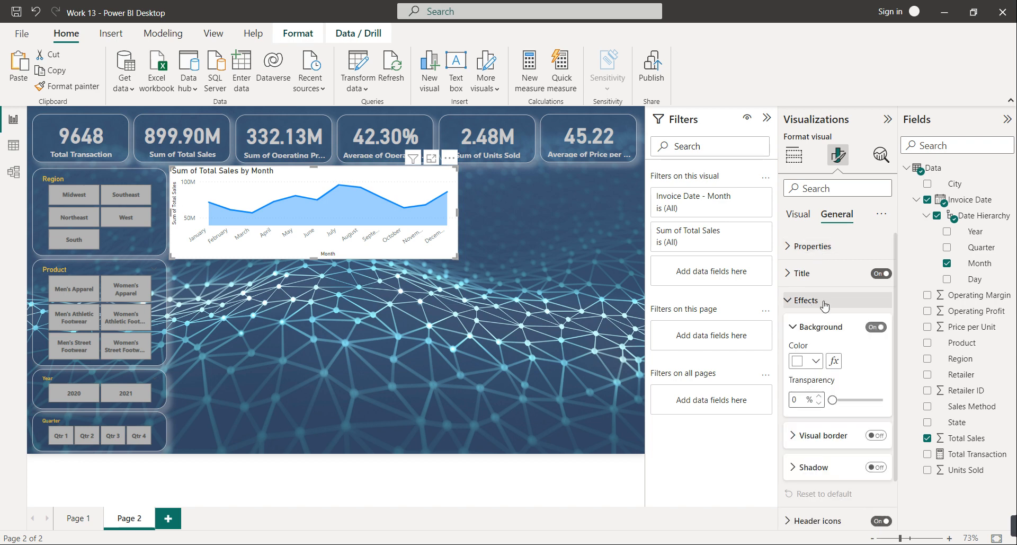
click(879, 327)
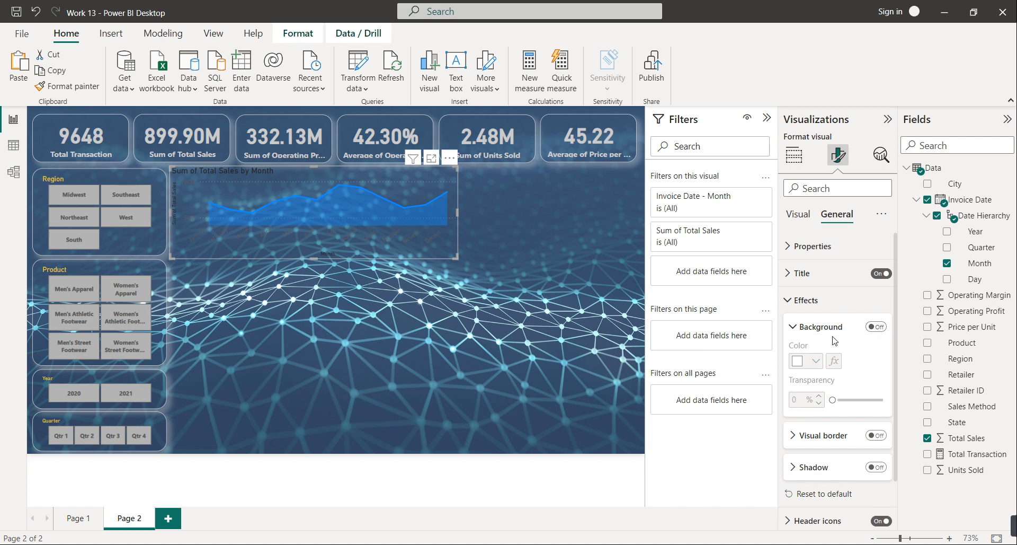
click(875, 435)
click(829, 436)
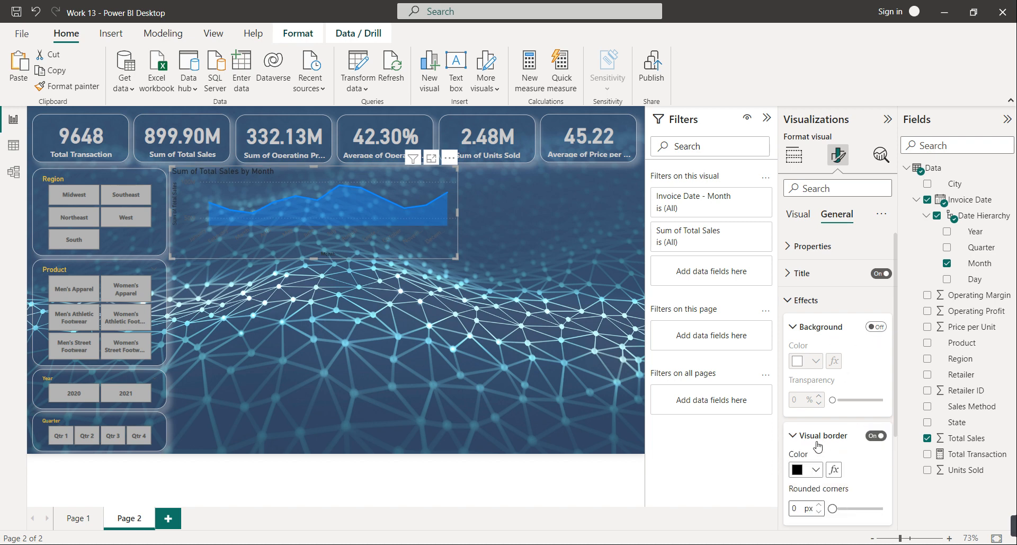
click(813, 472)
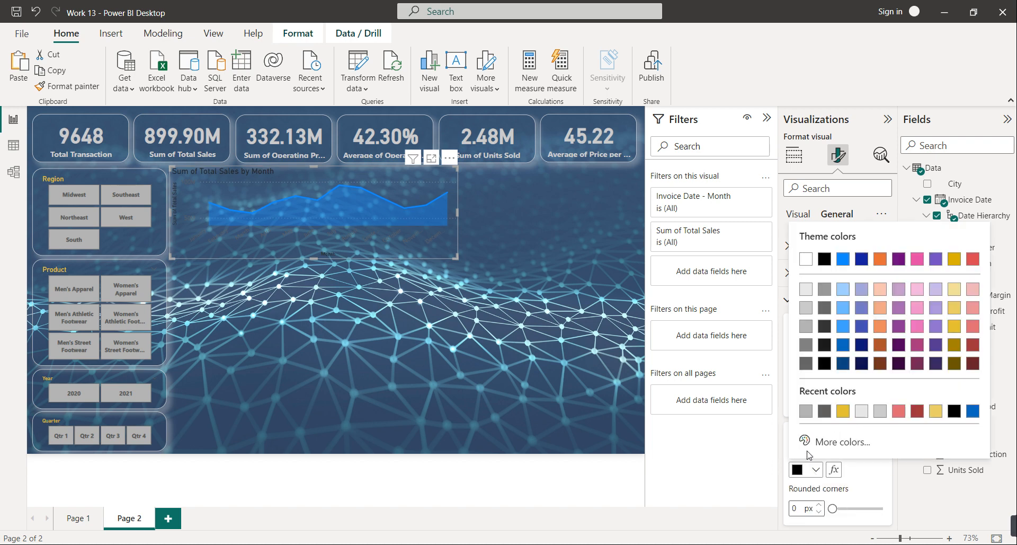
click(861, 415)
drag(833, 508, 867, 511)
Add a light grey shadow to the area chart
scroll(869, 424, down, 3)
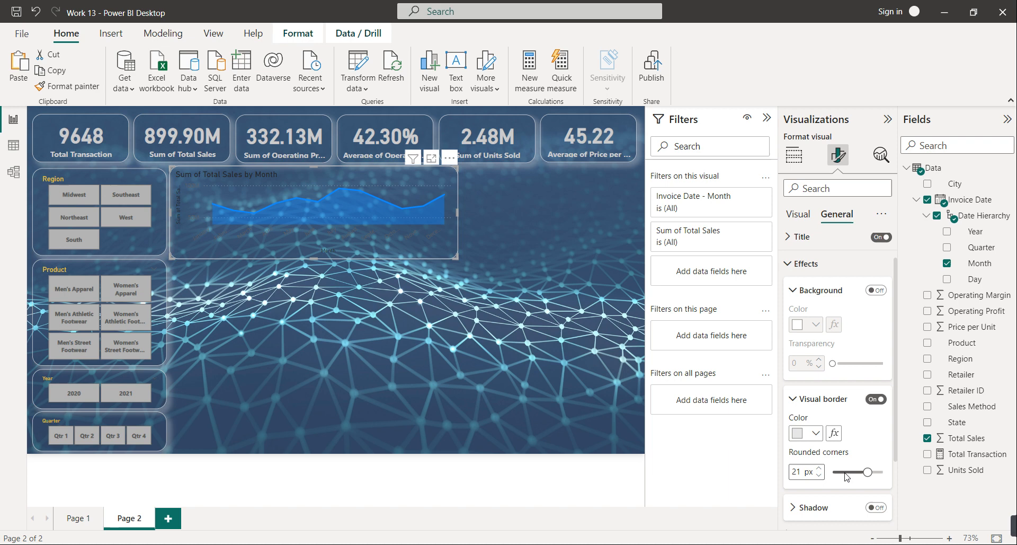
click(875, 410)
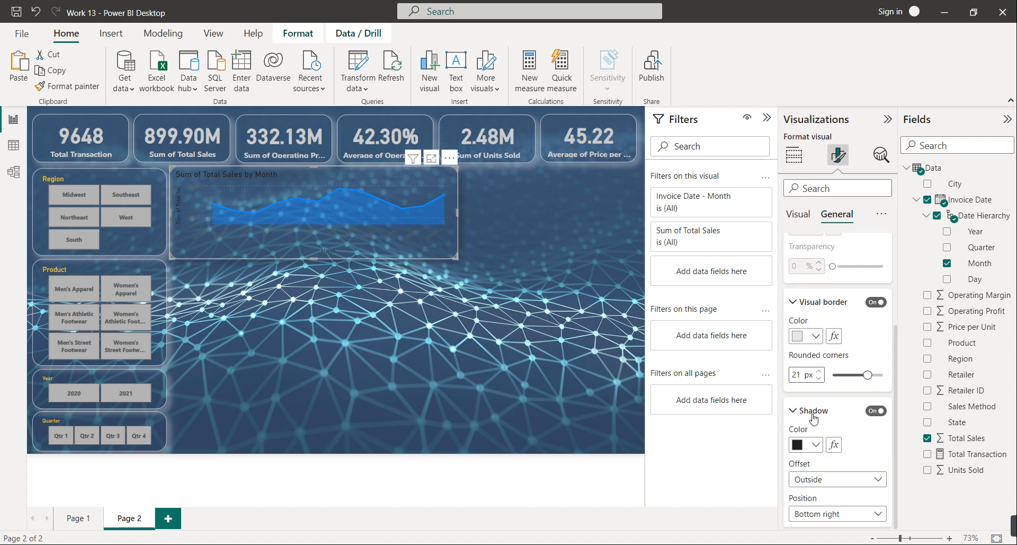
click(811, 444)
click(810, 386)
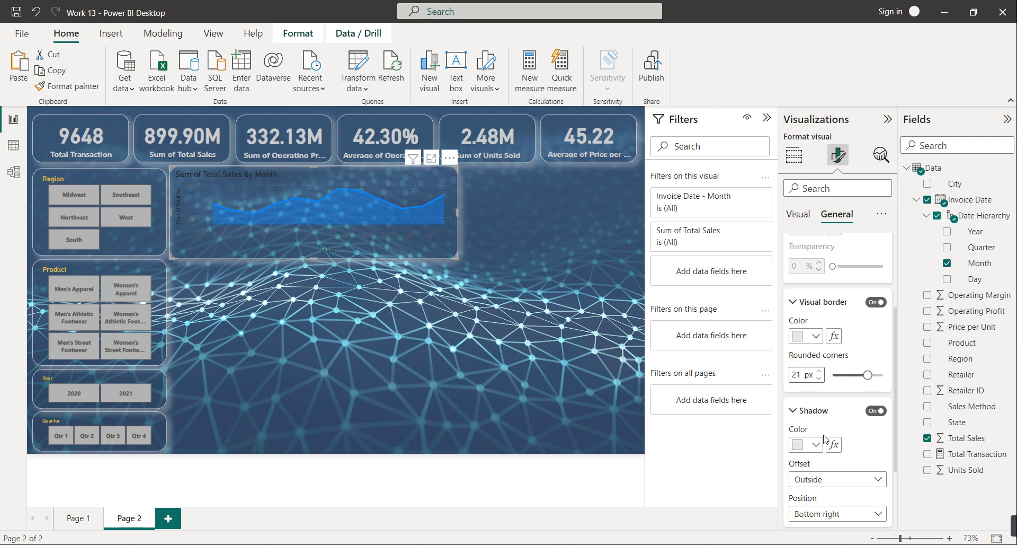
Make the area chart's X-axis value labels bold and gold
click(799, 215)
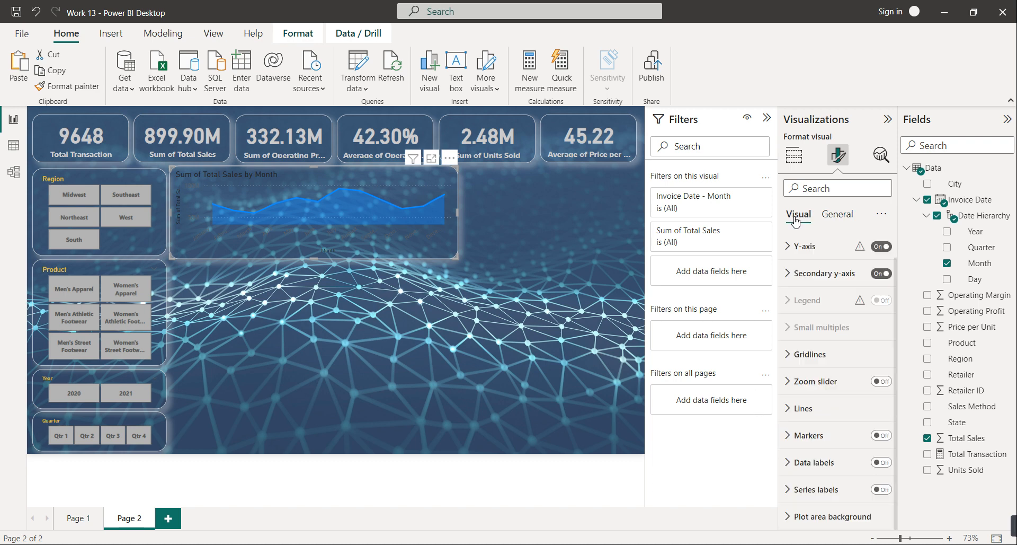
scroll(822, 260, up, 1)
click(807, 246)
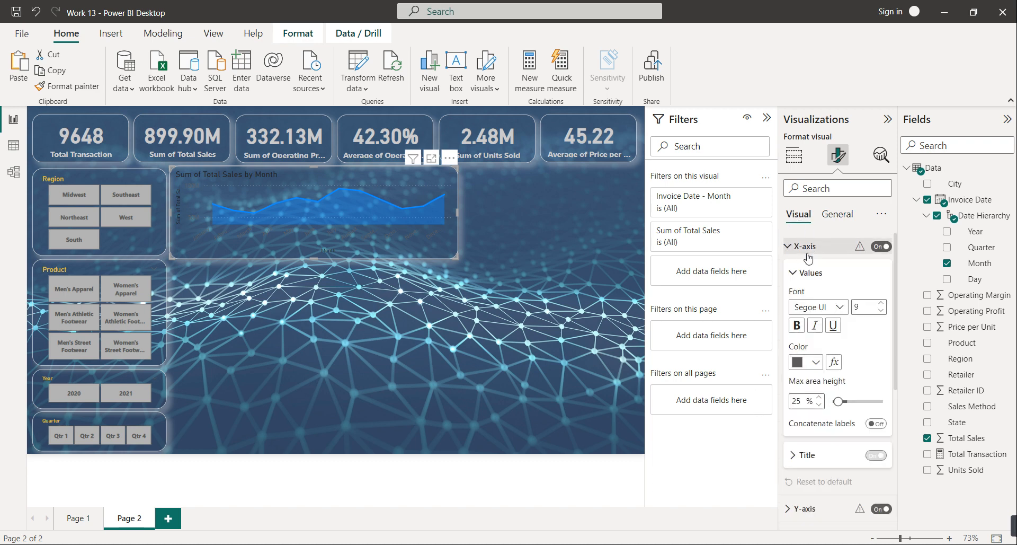
click(802, 330)
click(815, 362)
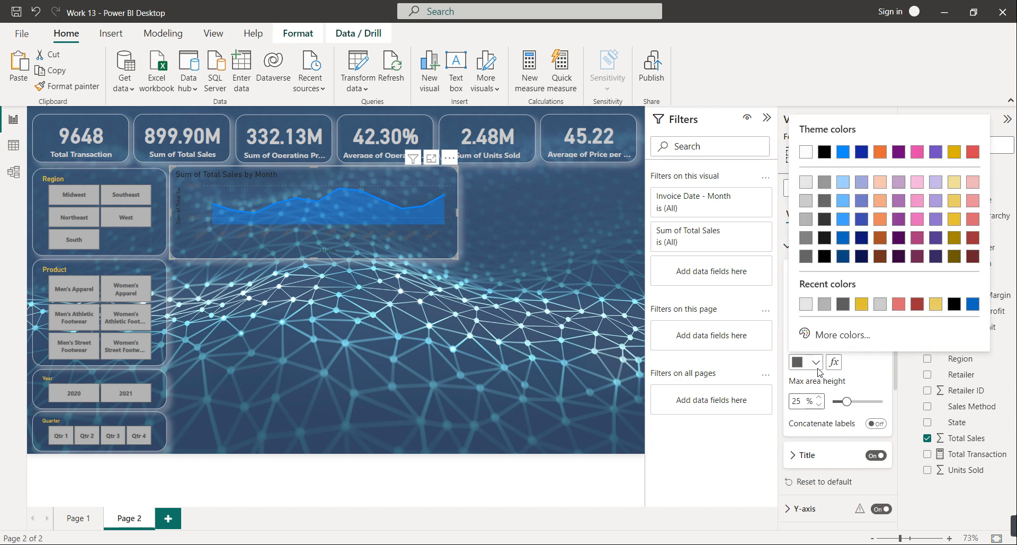
click(862, 301)
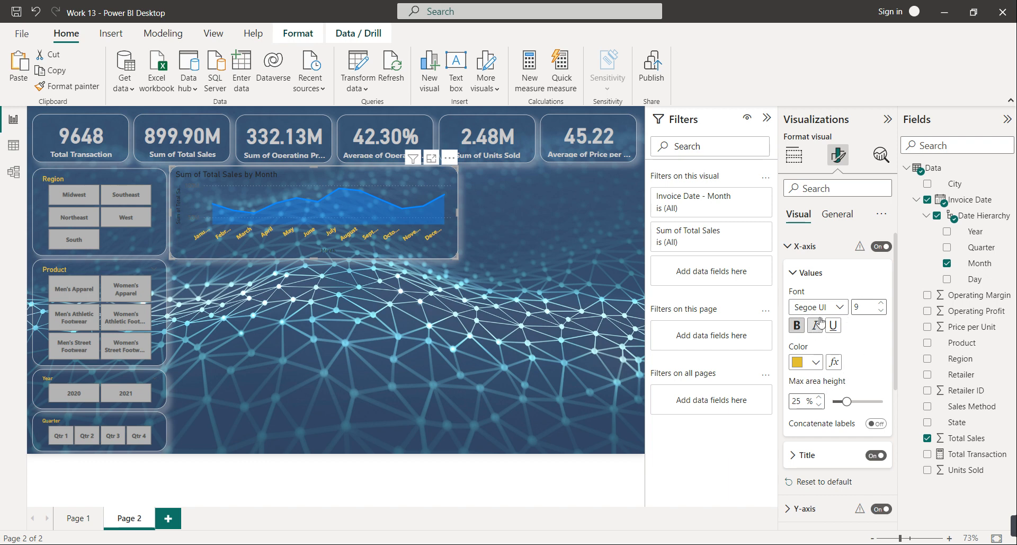
Make the area chart's X-axis title bold and gold
click(810, 272)
click(806, 304)
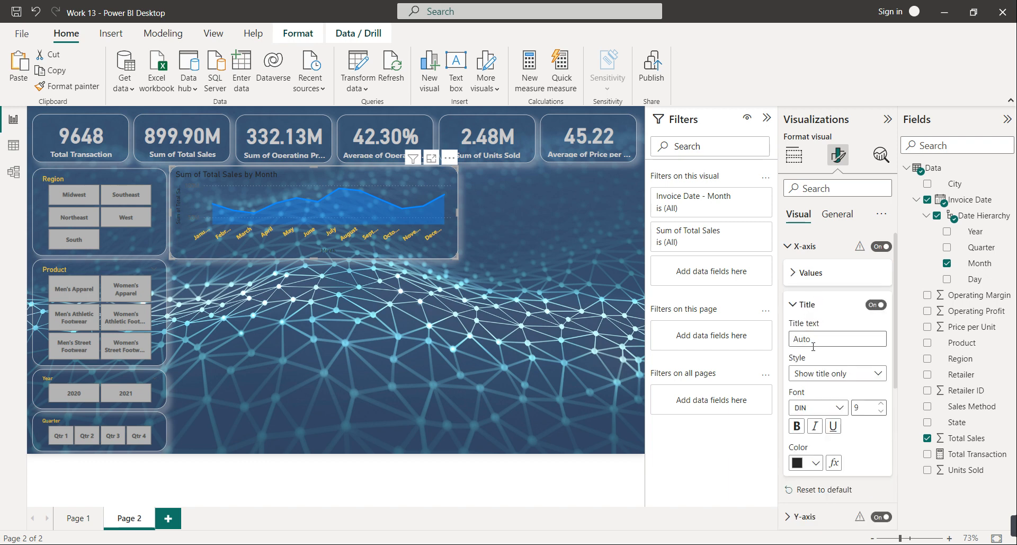
click(796, 426)
click(816, 463)
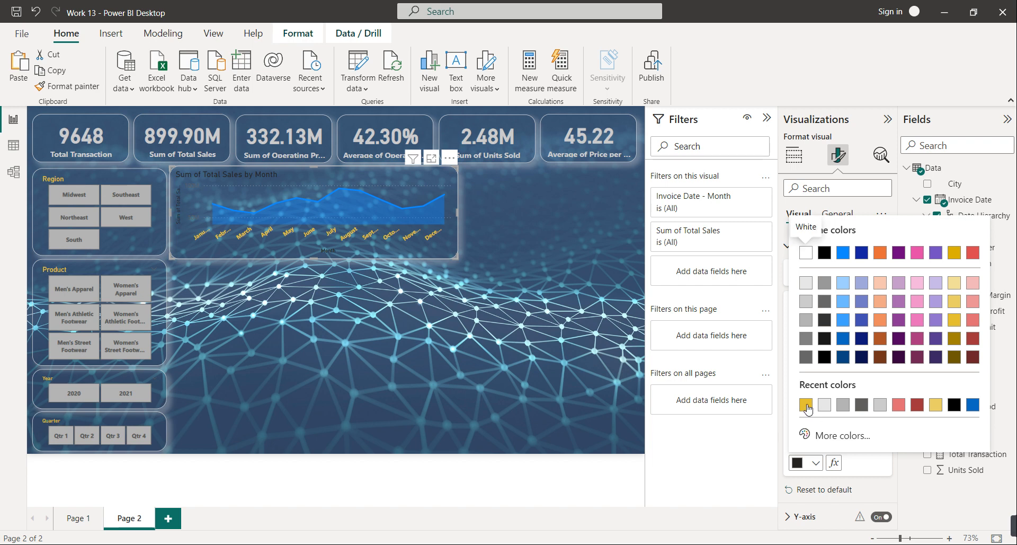
click(808, 408)
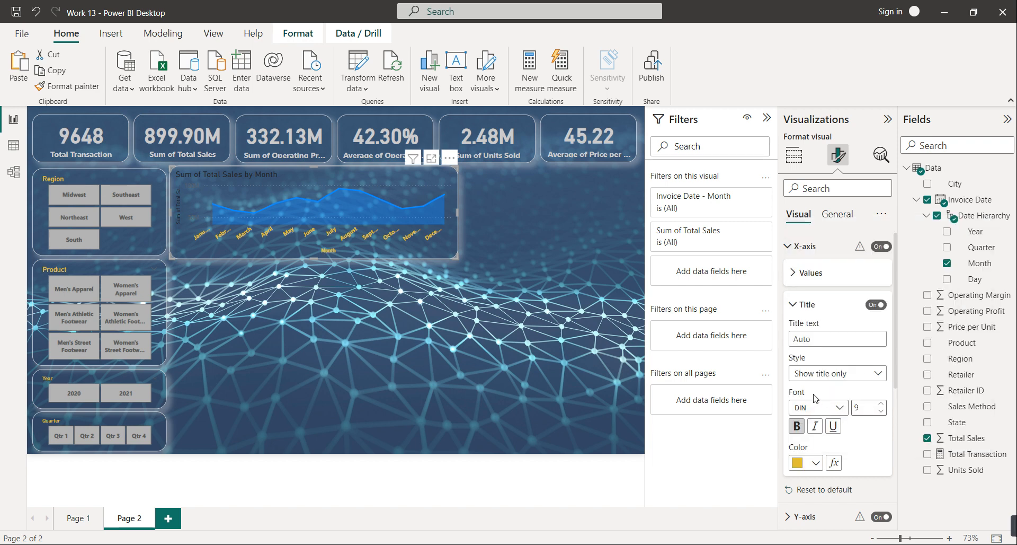
click(809, 275)
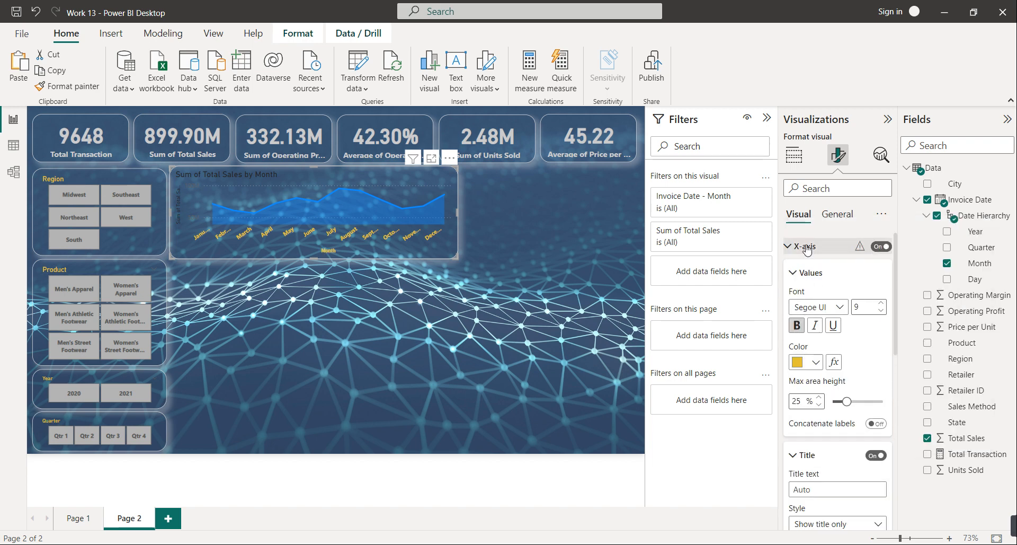
click(805, 246)
Make the area chart's Y-axis value labels bold and gold
click(805, 273)
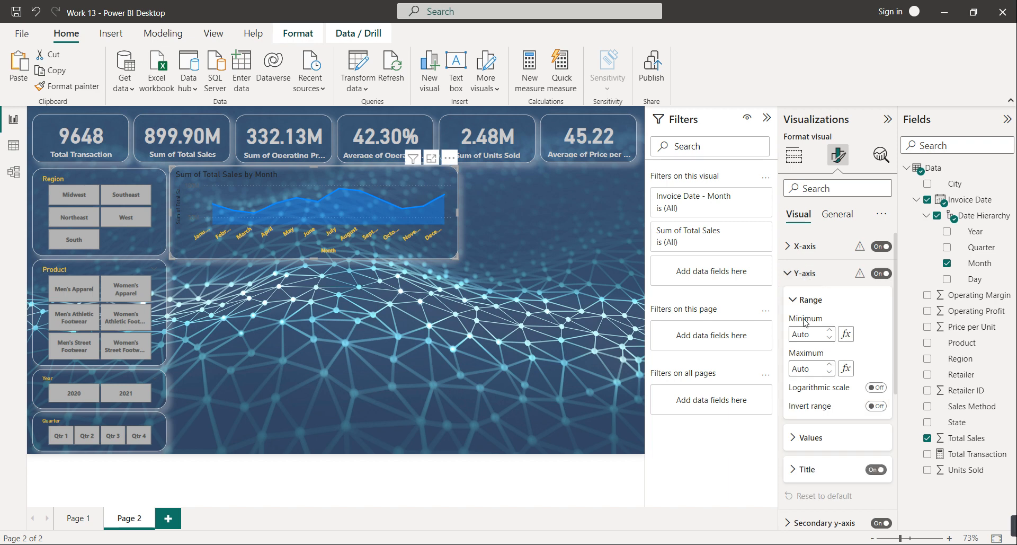
click(807, 438)
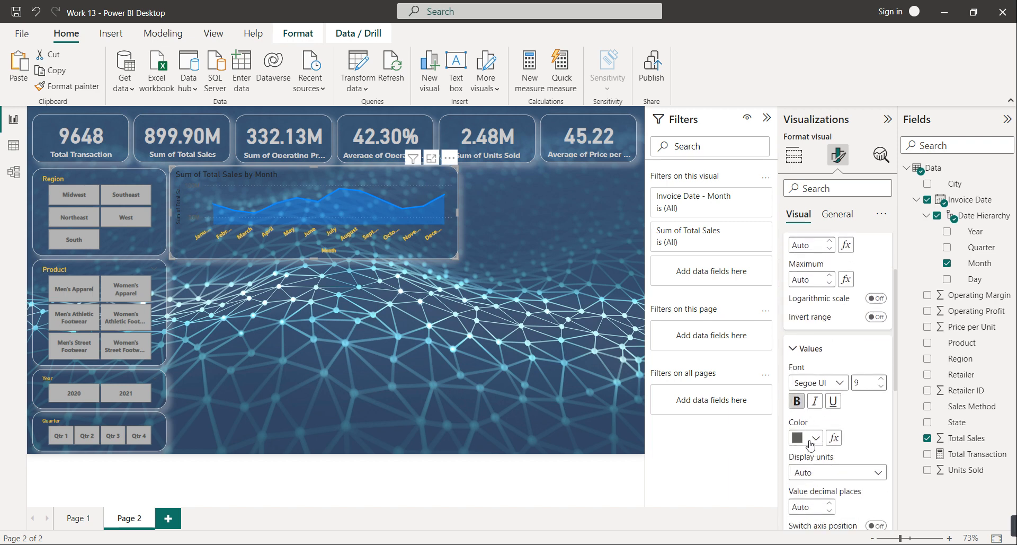
click(810, 444)
click(806, 383)
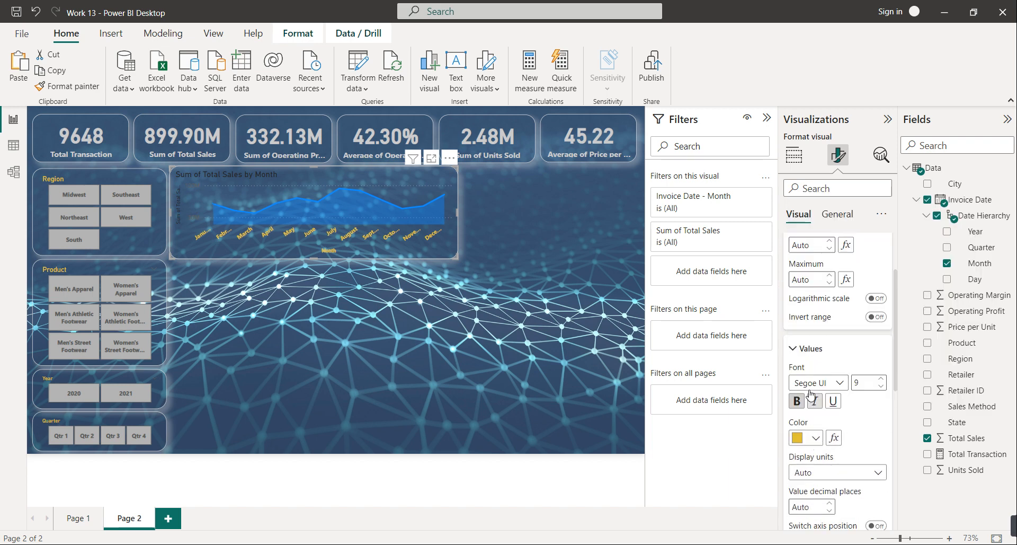
Make the area chart's Y-axis title bold and gold
click(804, 349)
click(806, 380)
click(796, 501)
scroll(833, 511, down, 3)
click(806, 448)
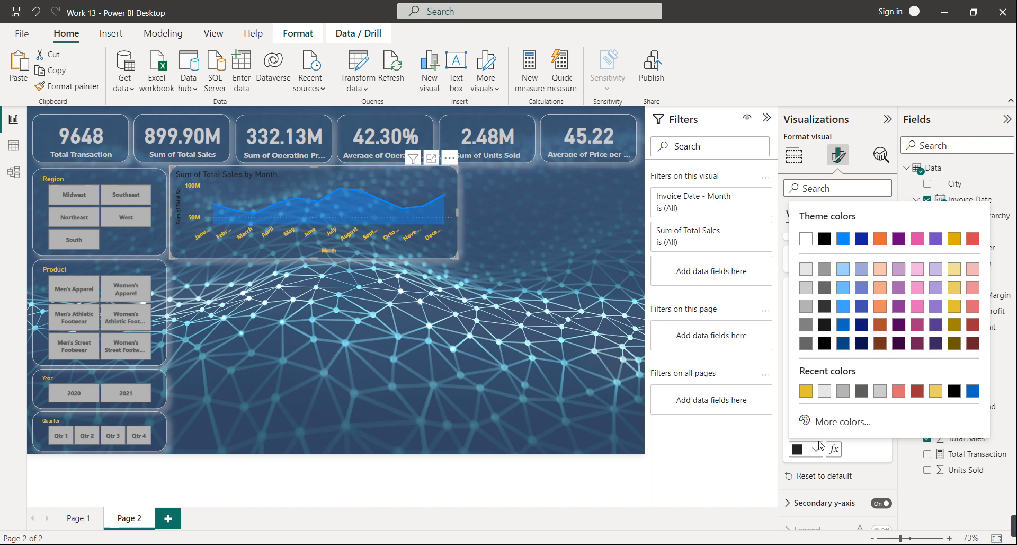
click(805, 396)
click(808, 296)
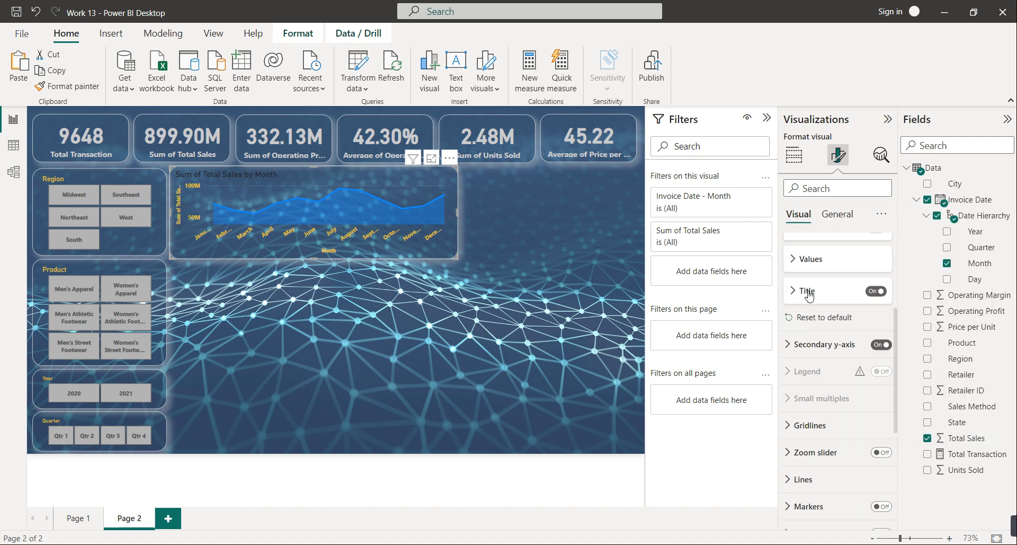
scroll(809, 296, up, 5)
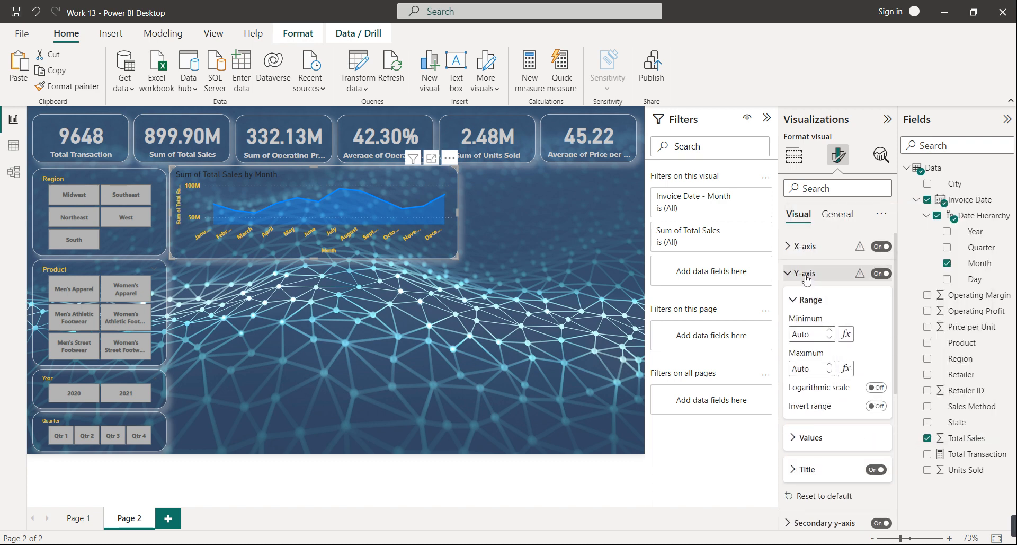
click(805, 273)
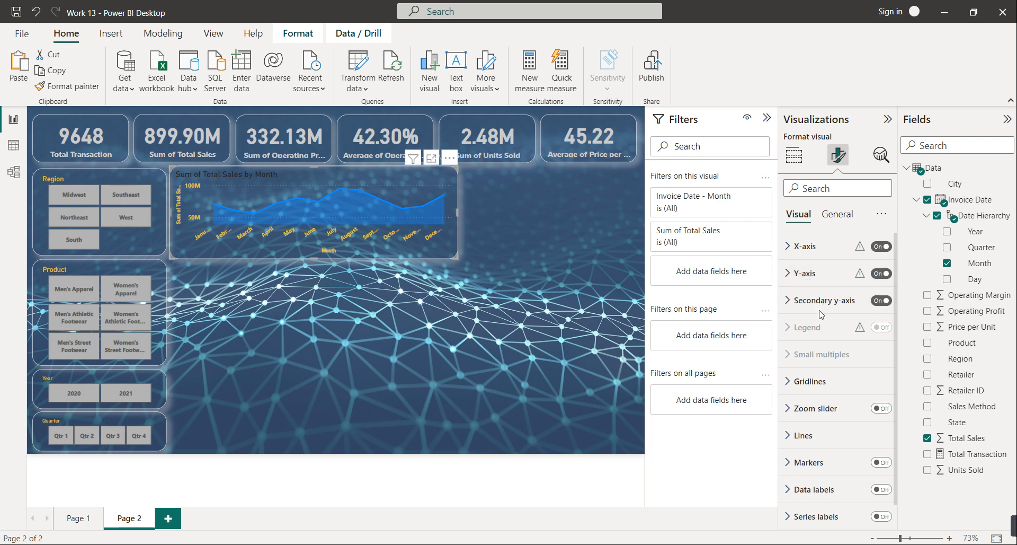
Set the area chart's horizontal gridlines to the Solid style in gold
click(811, 382)
scroll(815, 433, down, 2)
click(812, 401)
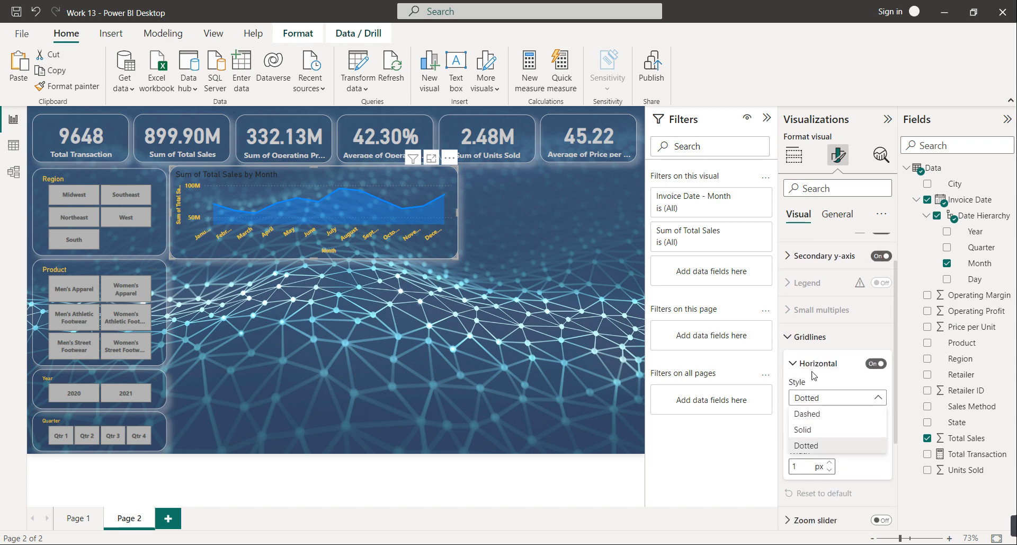
click(813, 429)
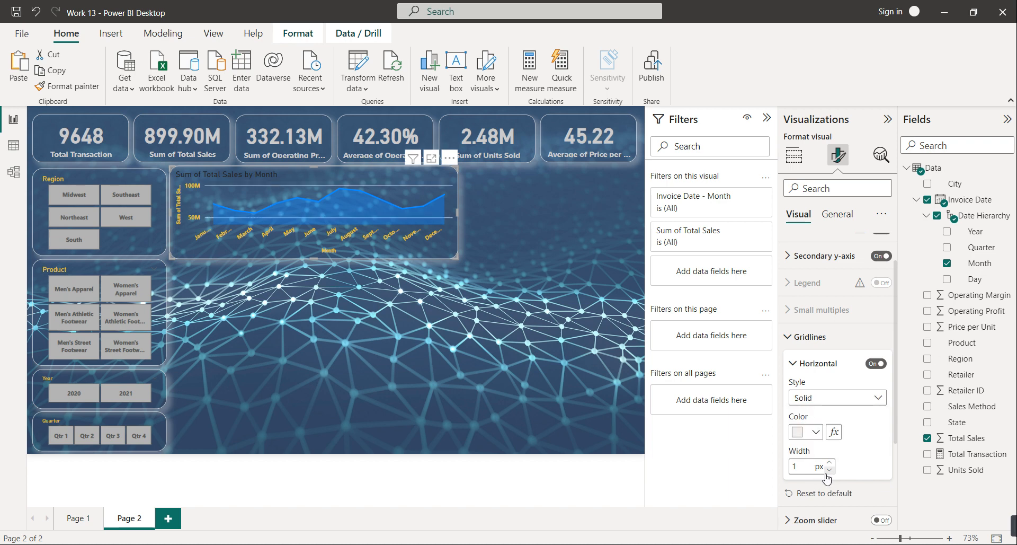
scroll(827, 478, down, 2)
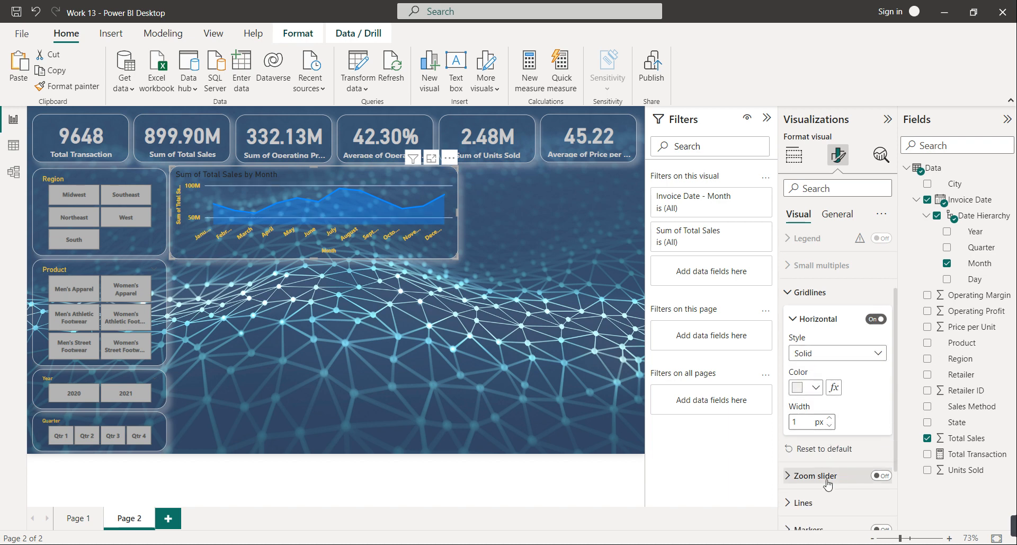
click(816, 387)
click(806, 329)
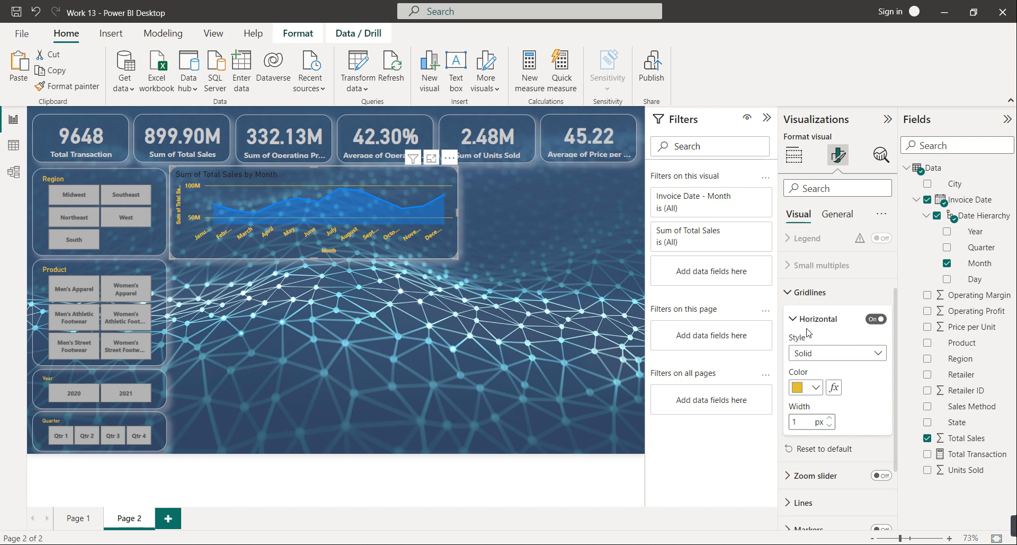
Make the area chart's main title bold and gold, and centre it horizontally
click(836, 217)
scroll(828, 263, up, 2)
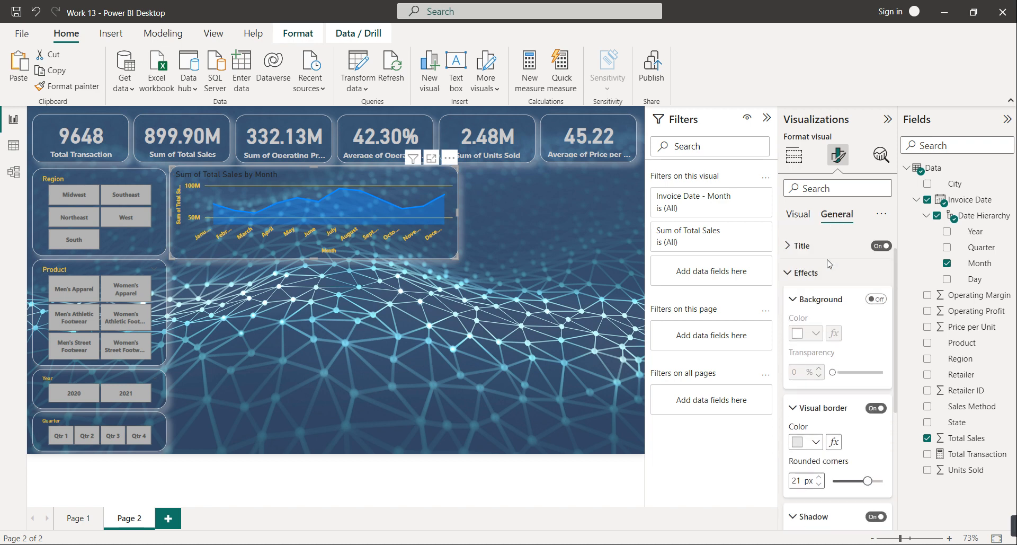
click(810, 275)
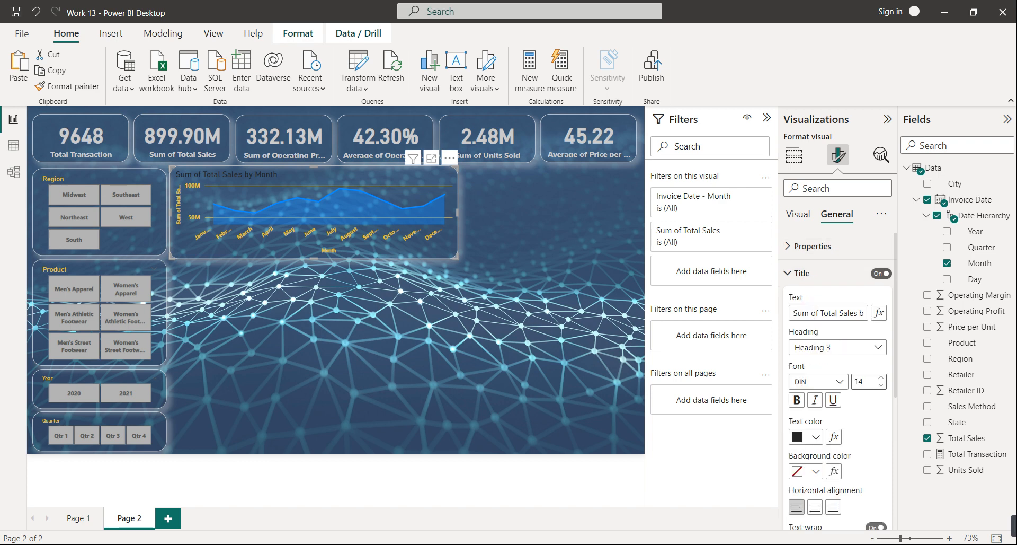
click(815, 436)
click(806, 380)
click(815, 507)
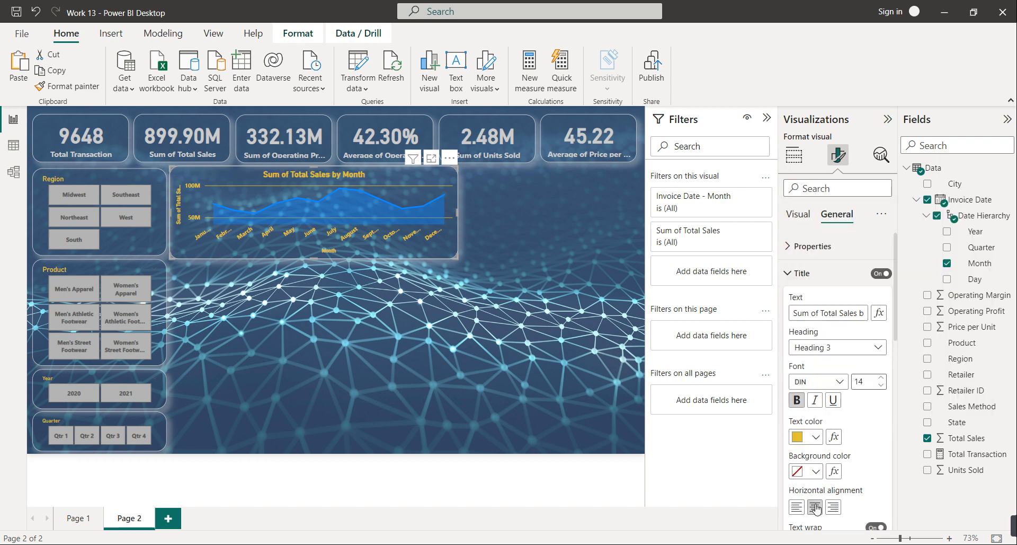
Change the area chart's Sum of Total Sales line colour to light red
click(591, 245)
click(450, 211)
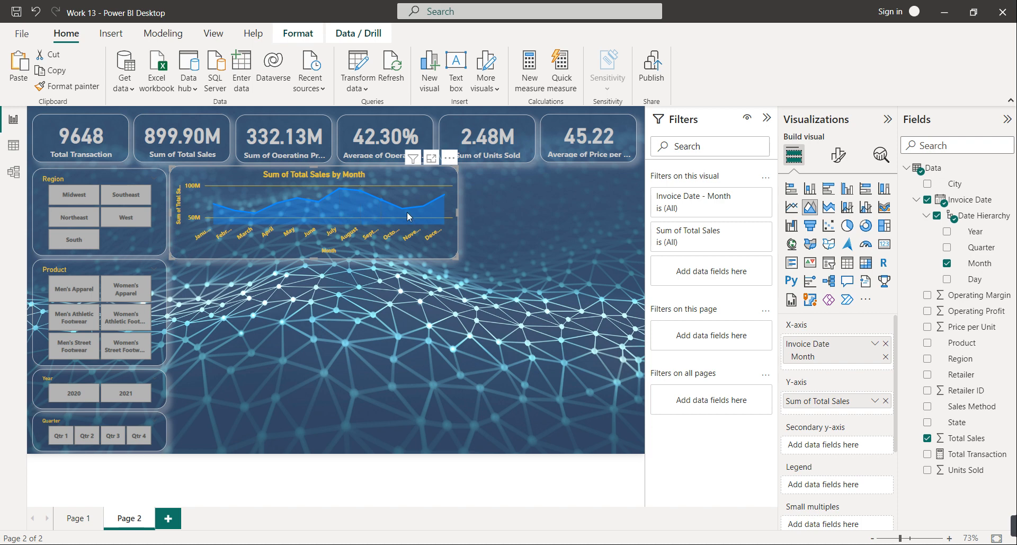
click(838, 155)
scroll(824, 481, down, 1)
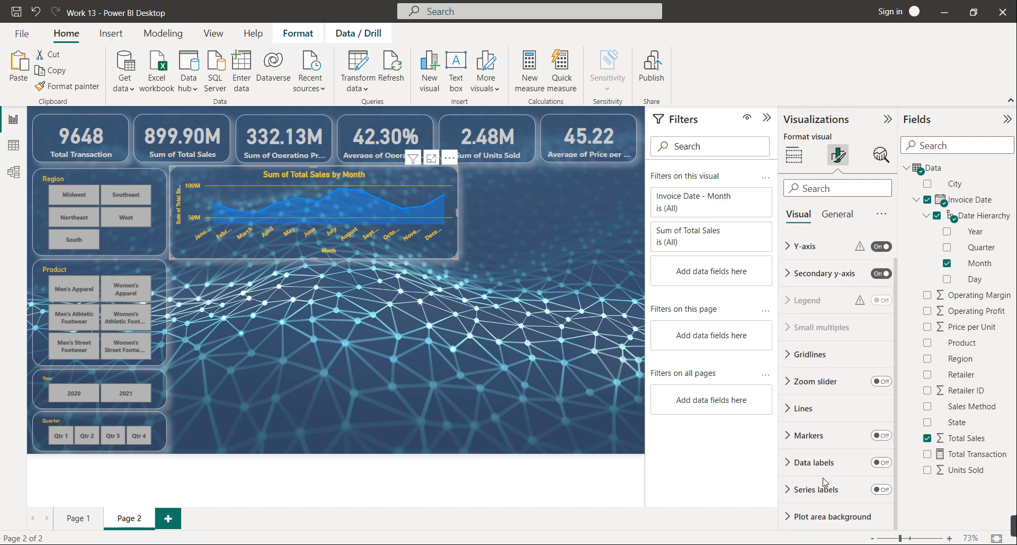
click(806, 409)
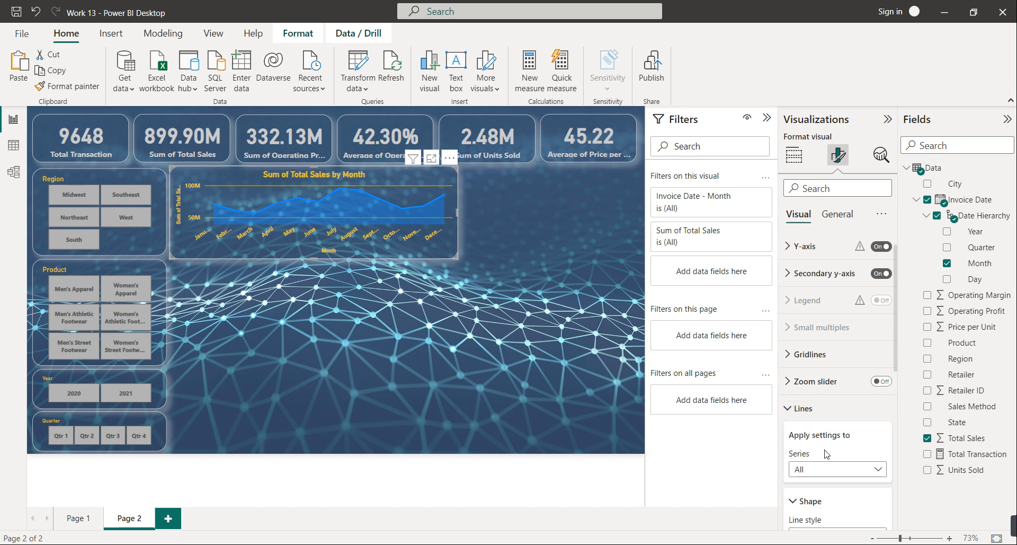
scroll(825, 503, down, 5)
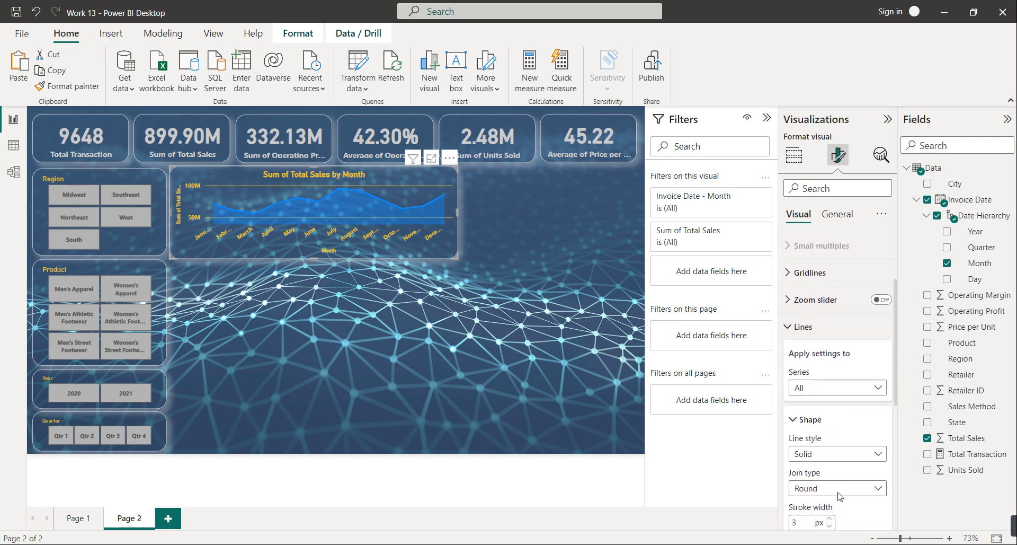
click(821, 486)
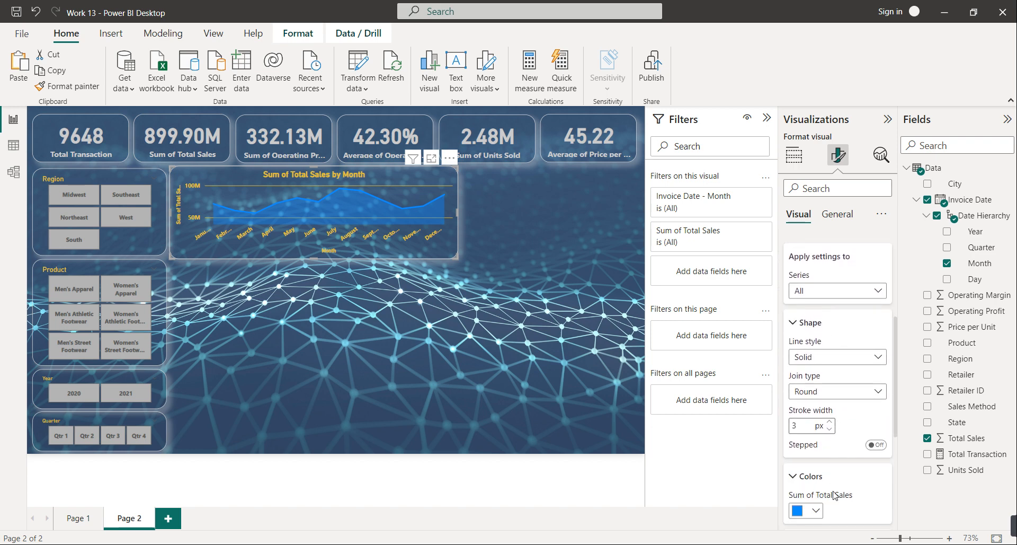
scroll(822, 485, down, 3)
click(815, 422)
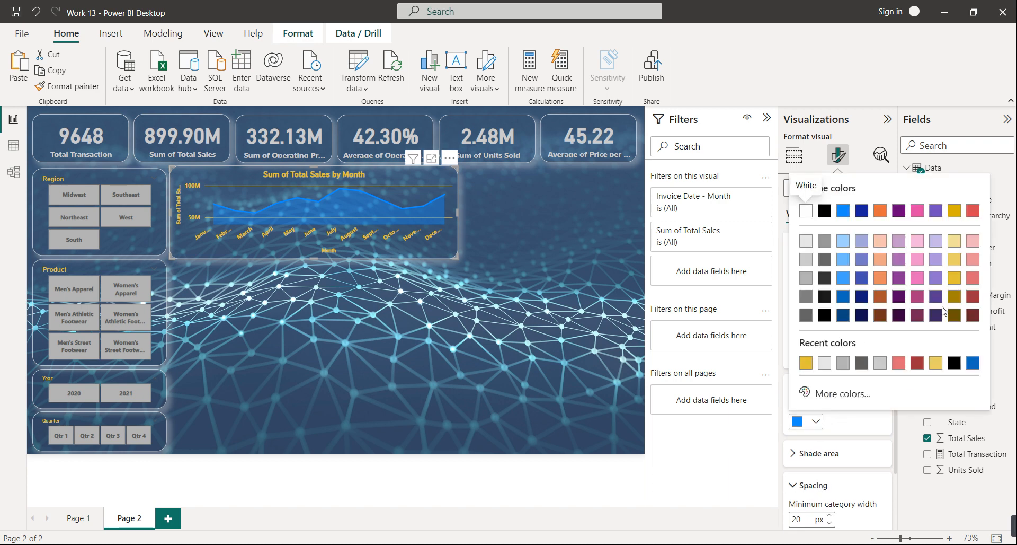
click(974, 279)
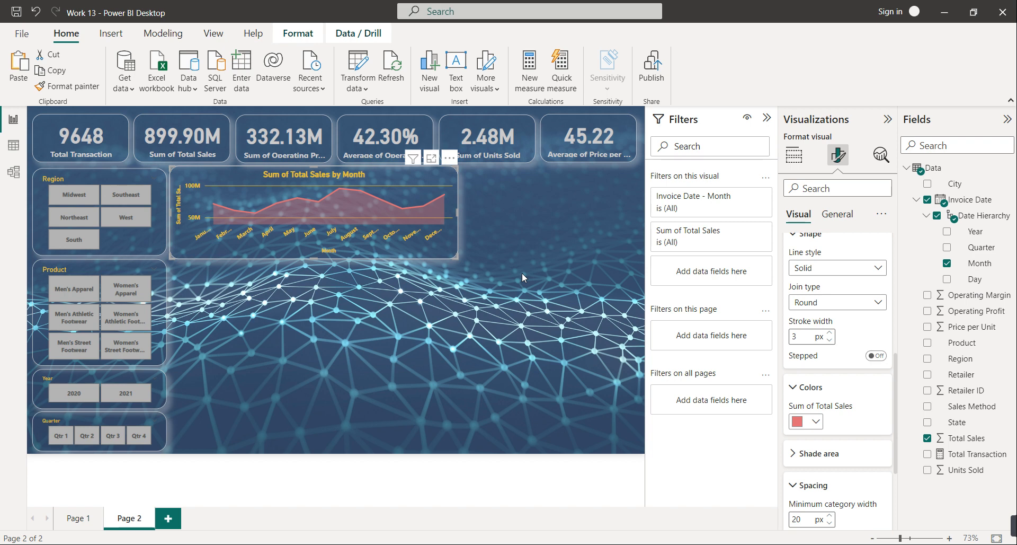
Add a donut chart between the area chart and the page's right edge, with Total Sales as values and Region as legend
click(529, 239)
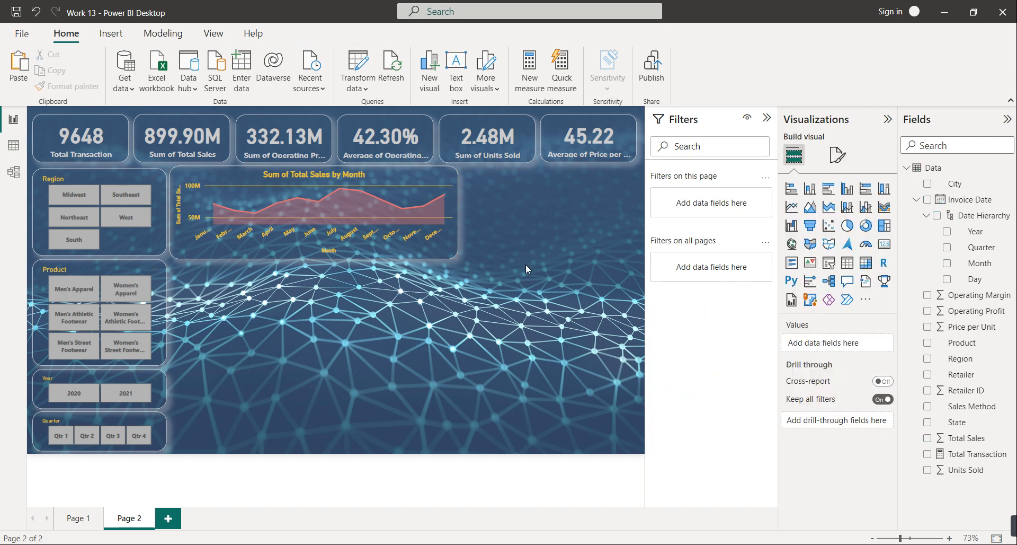
click(866, 225)
drag(511, 223, 506, 222)
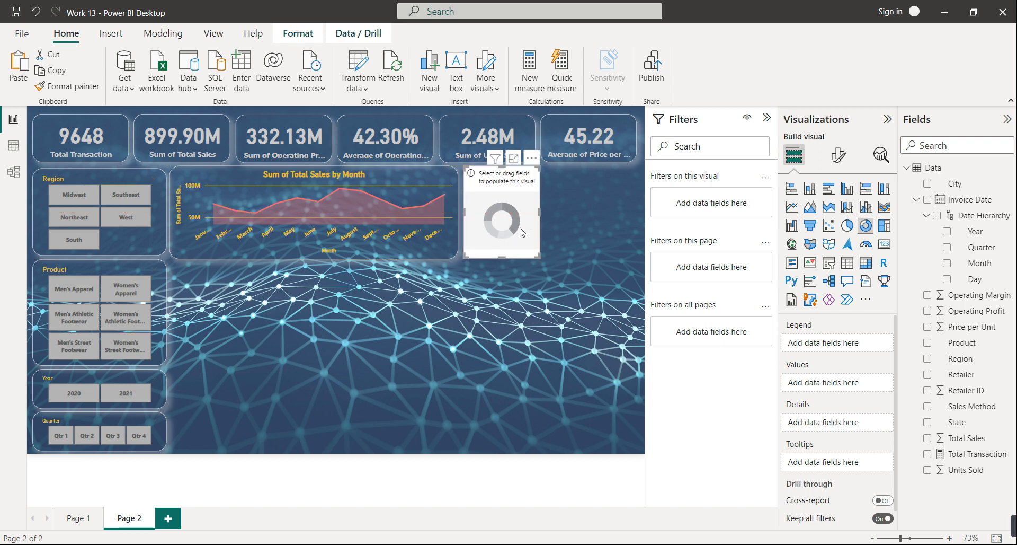
drag(540, 211, 636, 215)
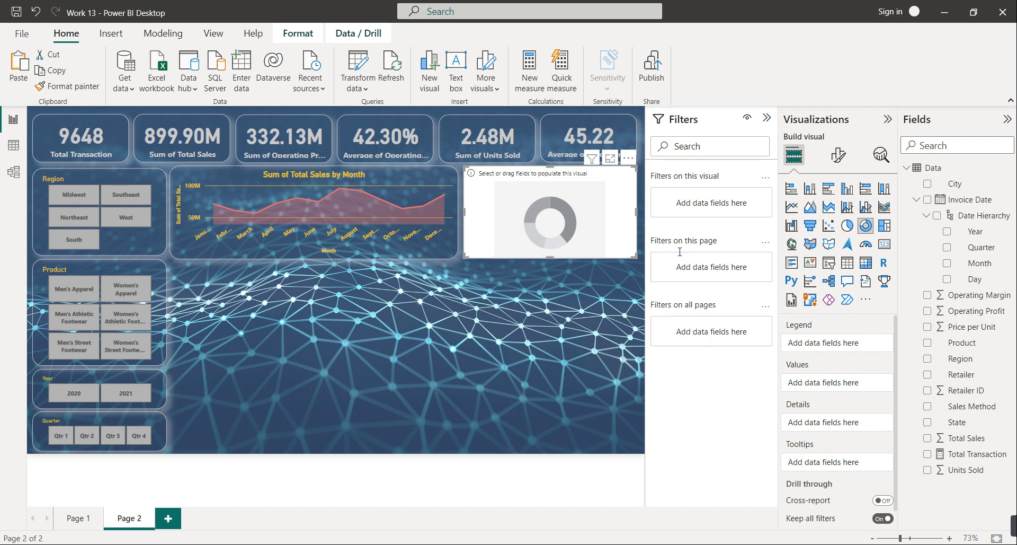
drag(959, 447, 848, 394)
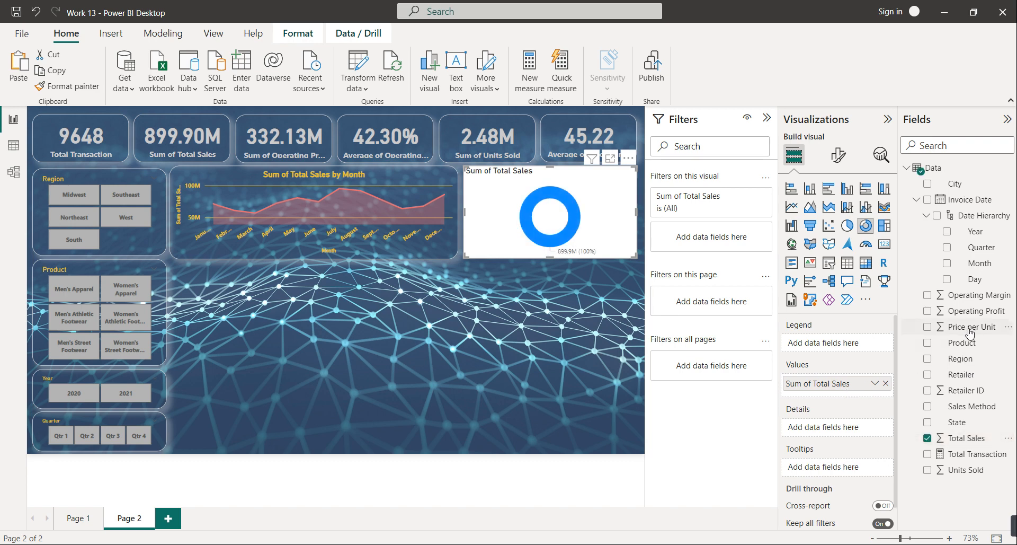
drag(967, 360, 850, 338)
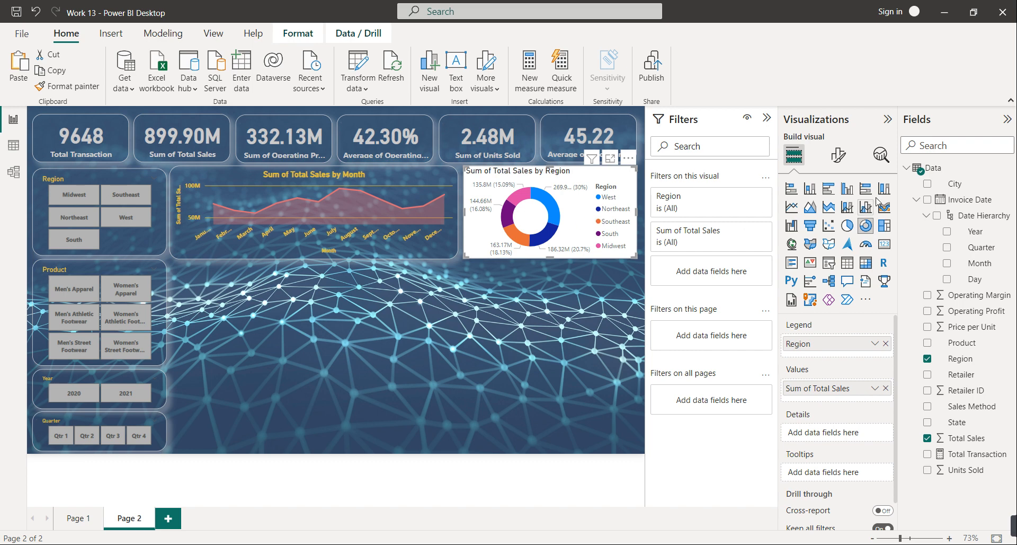
Turn off the donut chart's background
click(838, 154)
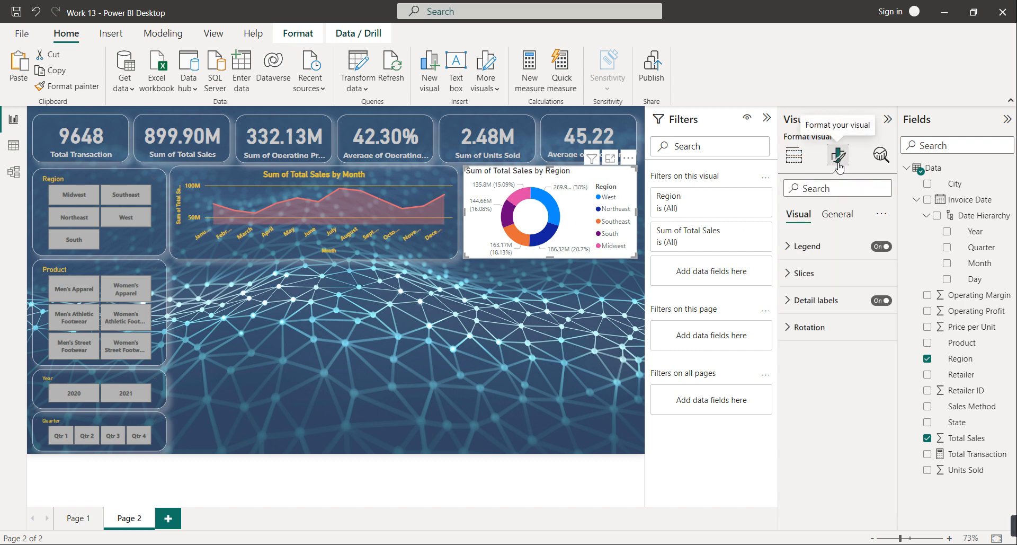
click(833, 219)
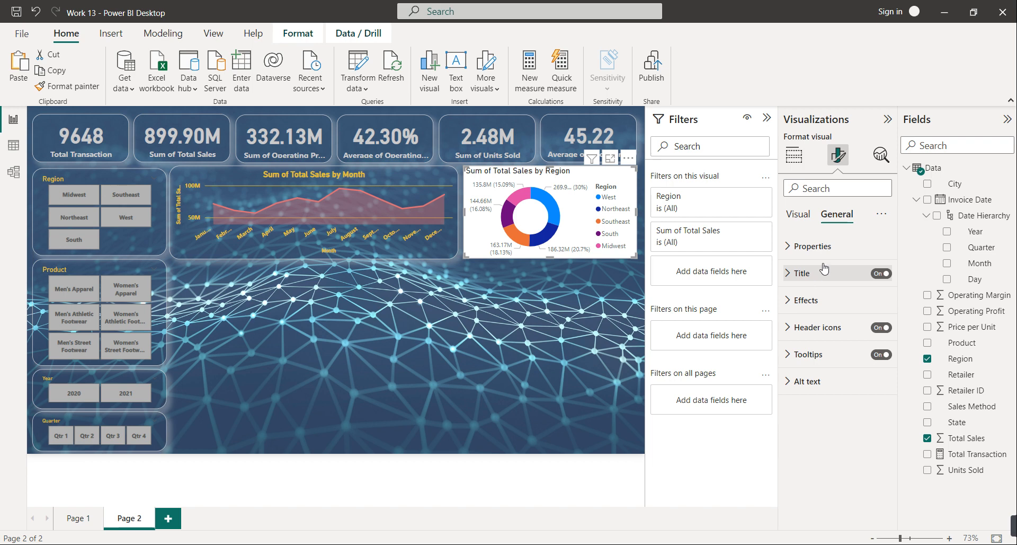
click(825, 302)
click(876, 327)
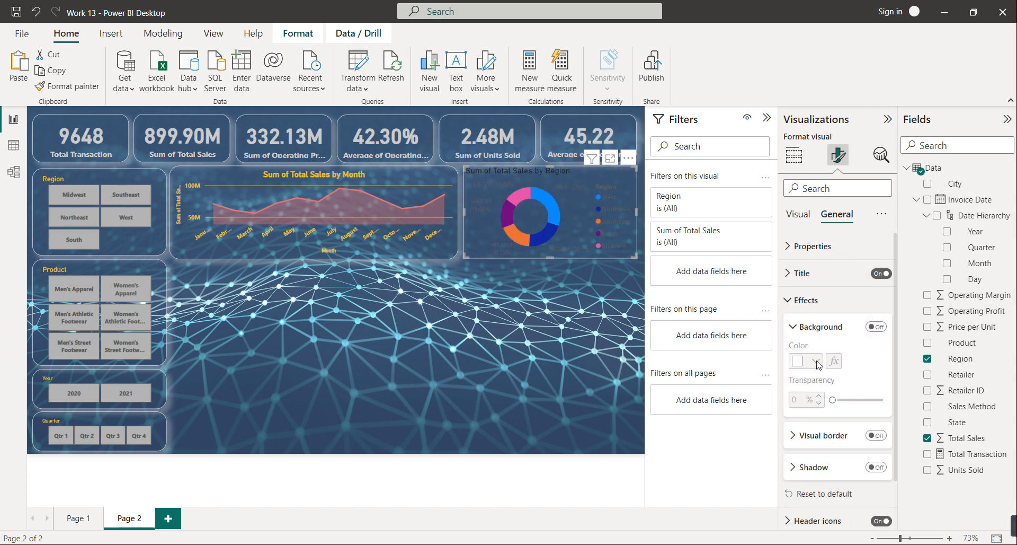
Give the donut chart a light grey visual border with rounded corners
click(875, 435)
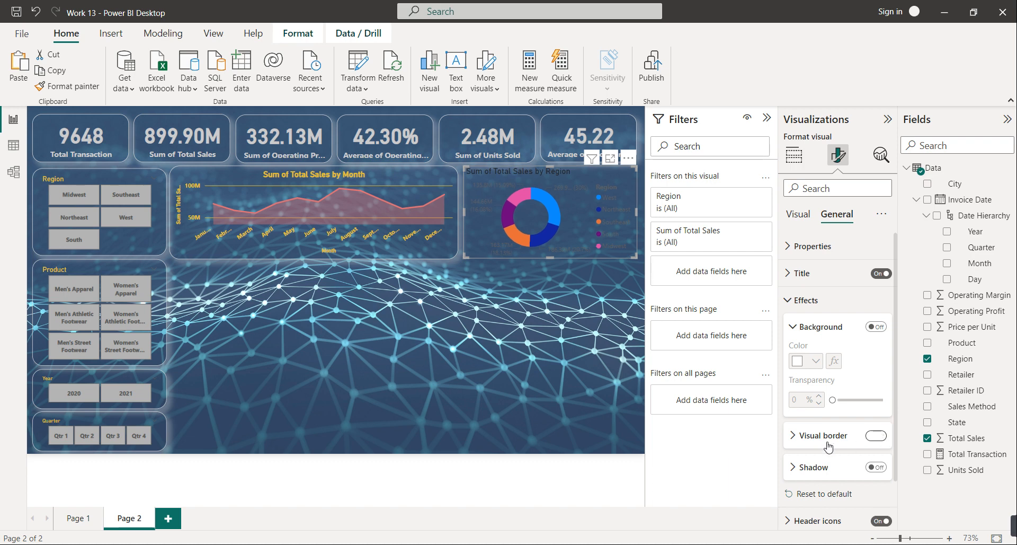
click(816, 469)
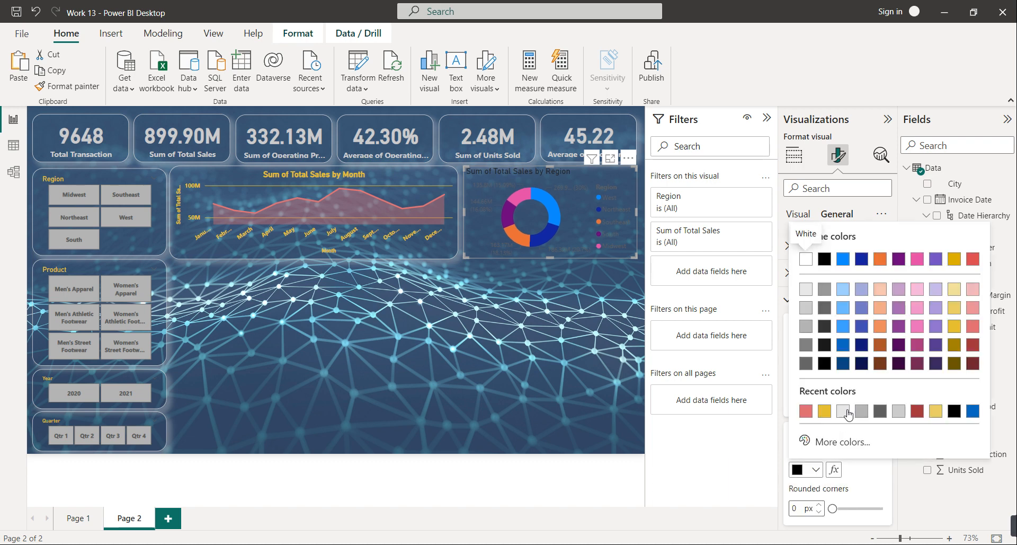
click(849, 412)
scroll(833, 504, down, 1)
drag(830, 473, 865, 477)
Turn on the donut chart's shadow and open its colour choices
click(876, 509)
scroll(824, 520, down, 1)
click(810, 499)
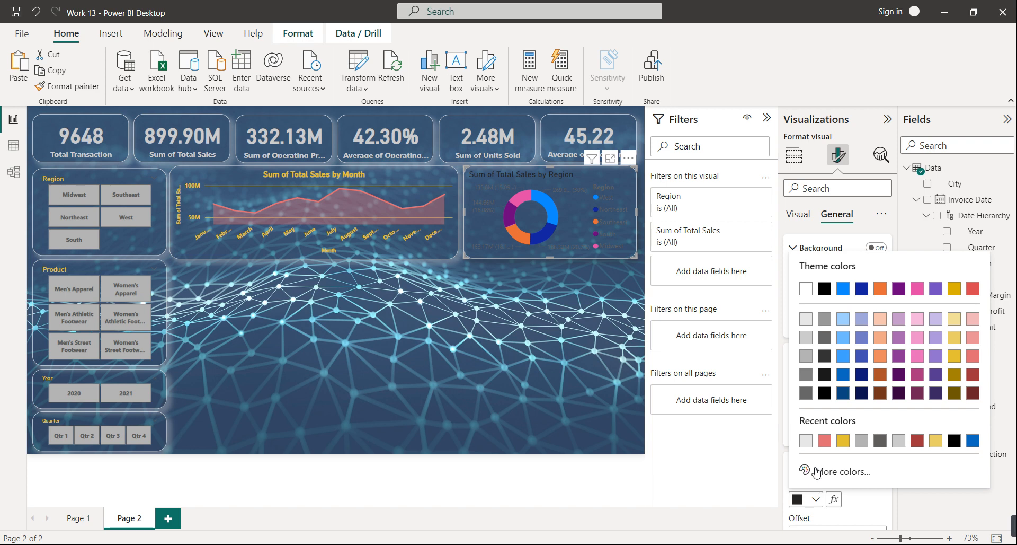
Set the donut chart's shadow color to light gray and place its legend at Top center
click(807, 440)
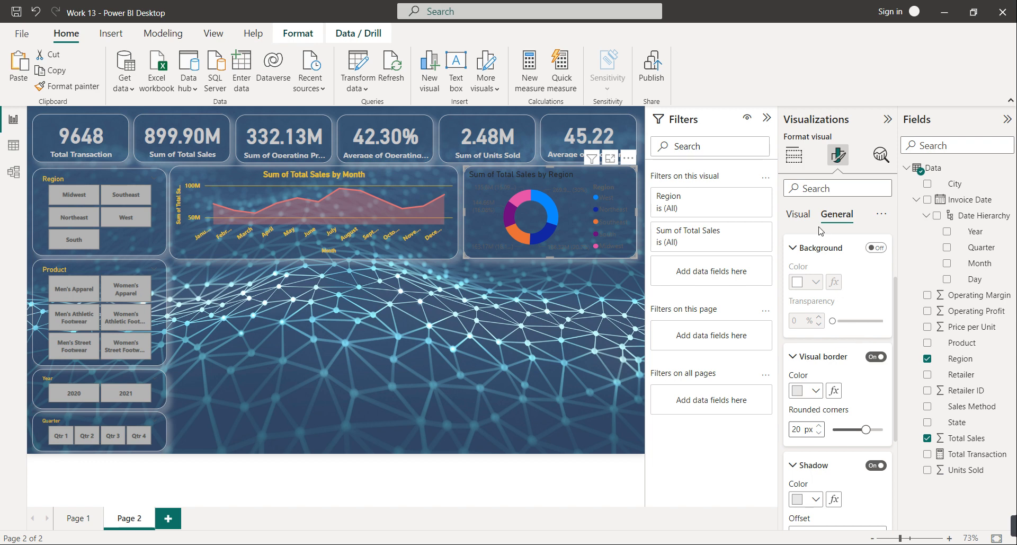
click(809, 216)
click(809, 246)
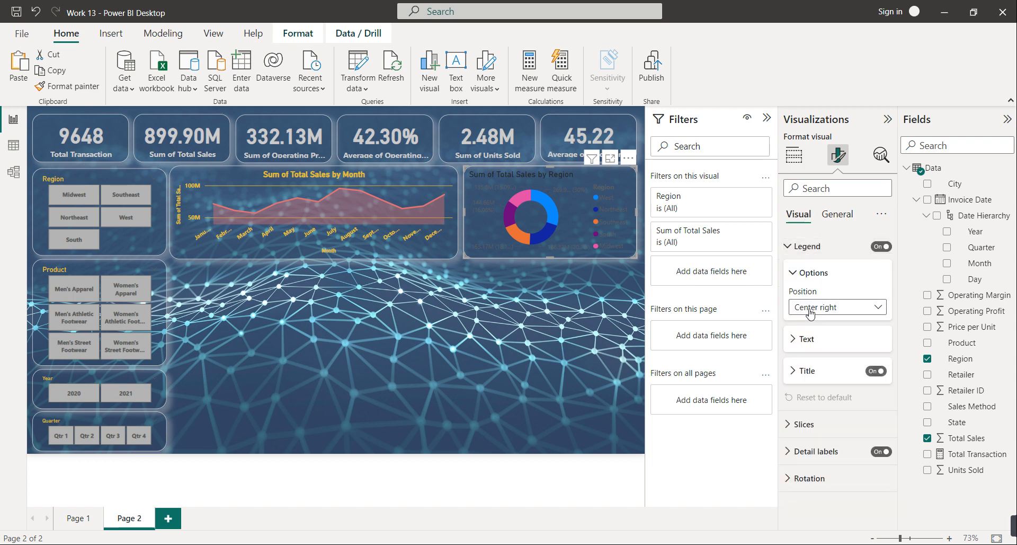
click(819, 314)
click(820, 341)
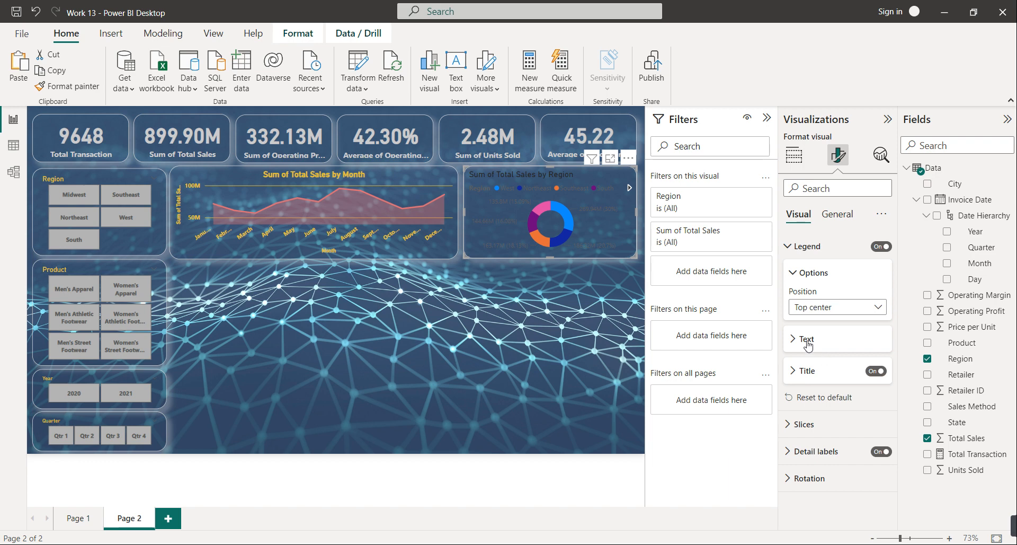
Make the donut chart's legend text bold and color it golden yellow
click(808, 345)
click(816, 428)
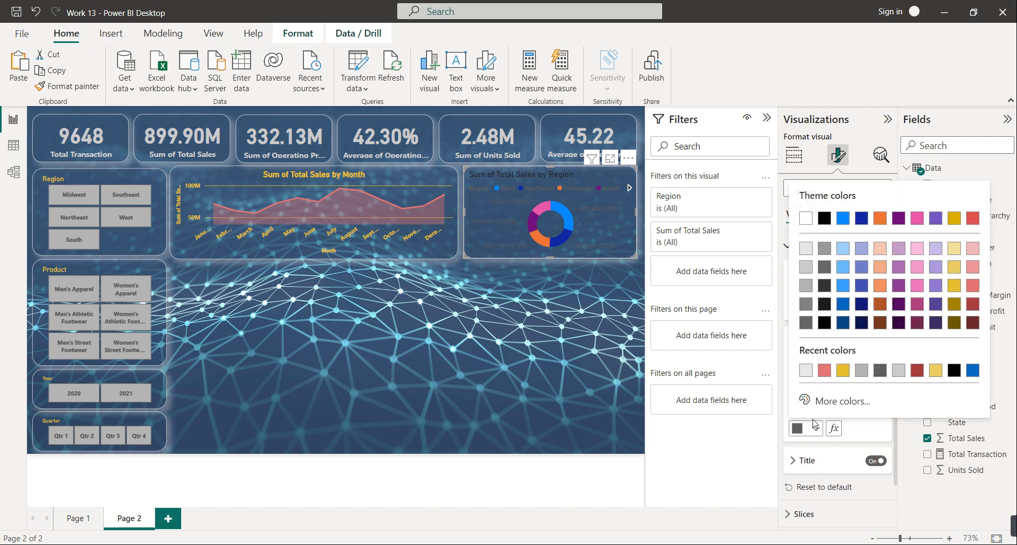
click(843, 371)
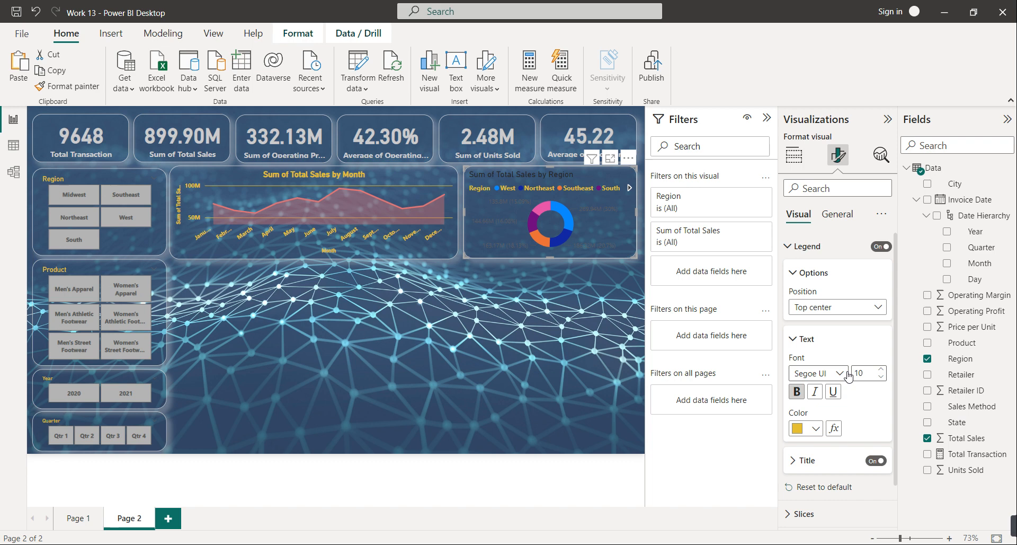
click(815, 461)
scroll(821, 477, down, 2)
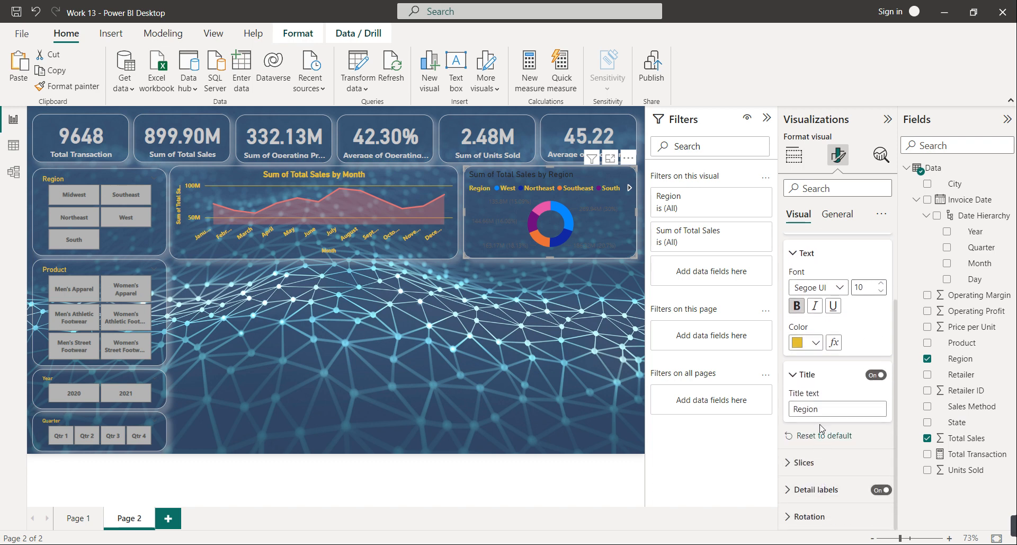
click(811, 375)
Format the donut chart's detail label values in bold golden yellow
click(818, 489)
scroll(820, 488, down, 4)
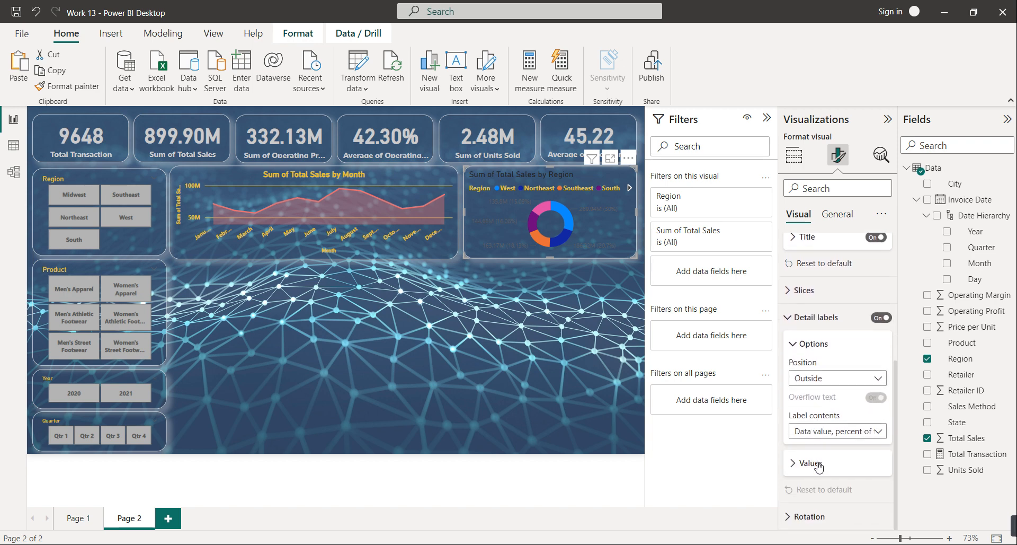
click(814, 466)
scroll(805, 445, down, 3)
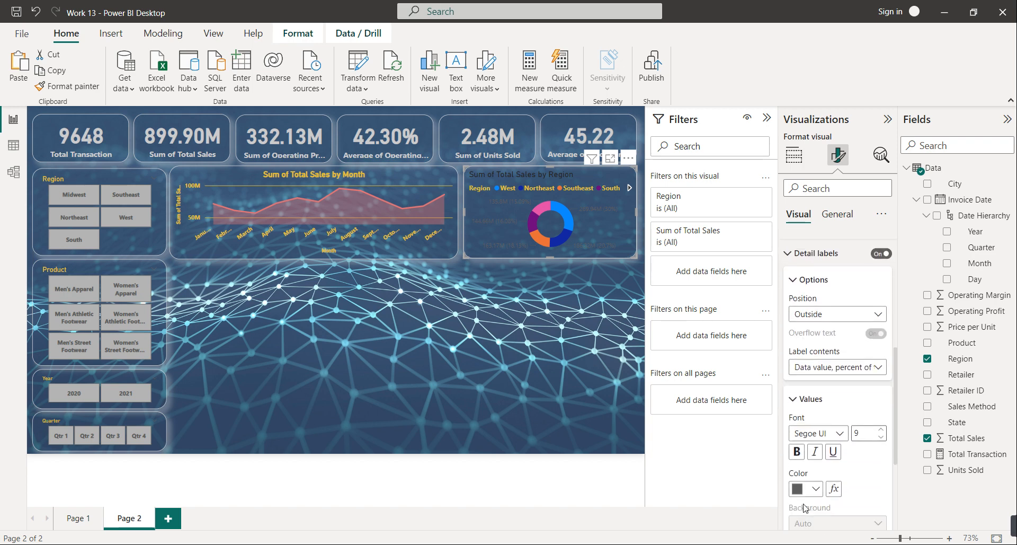
click(801, 419)
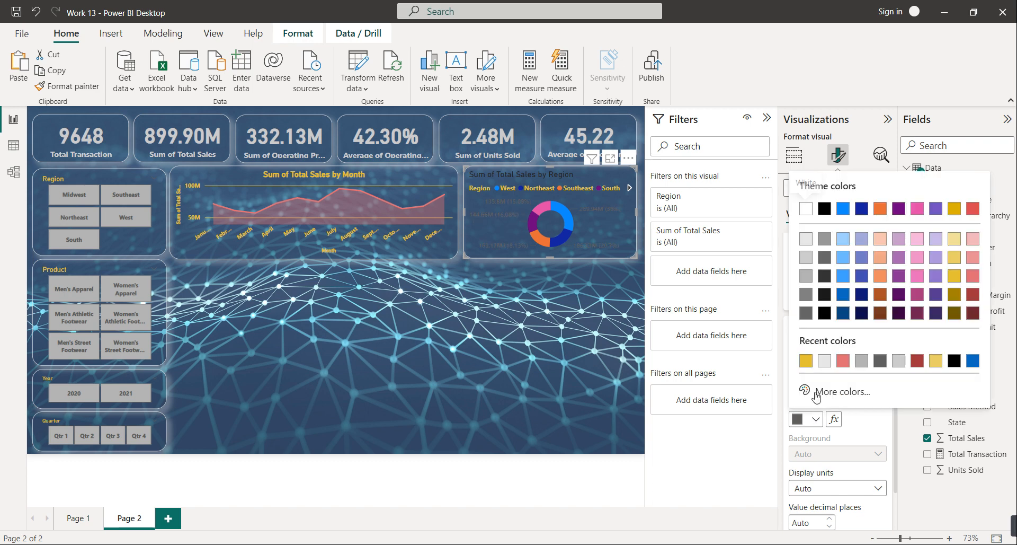
click(805, 361)
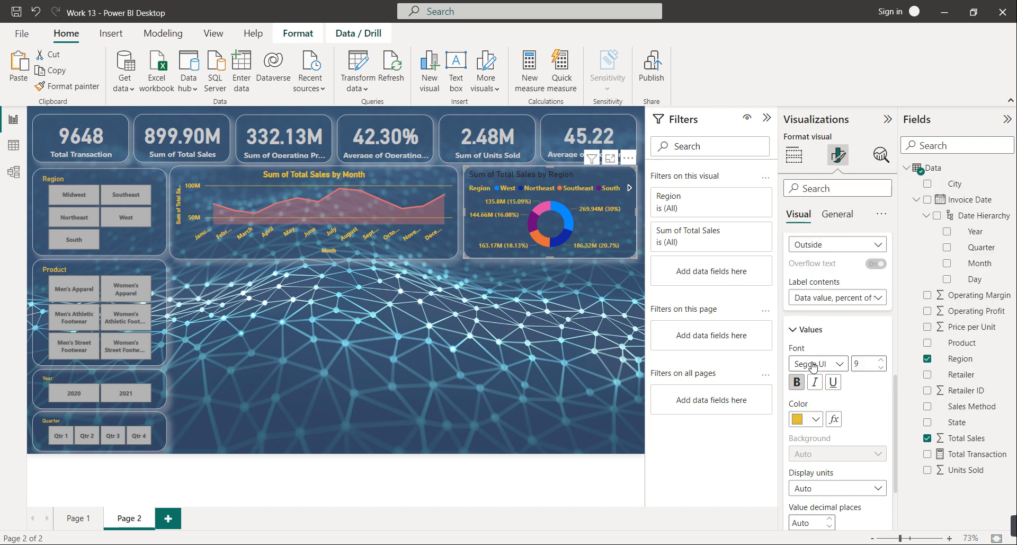
Format the donut chart's title in bold golden yellow and center it horizontally
click(837, 214)
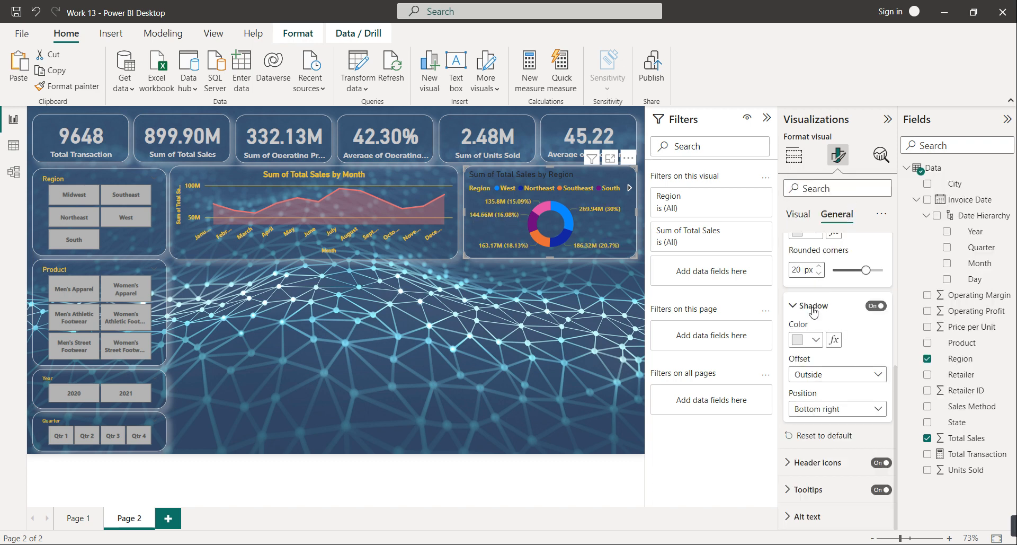
scroll(891, 345, up, 5)
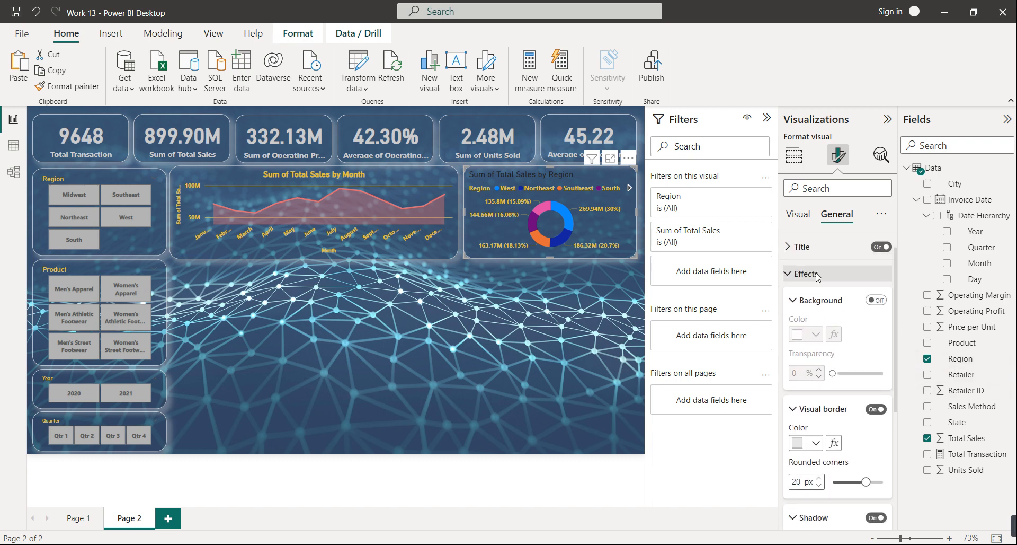
click(805, 271)
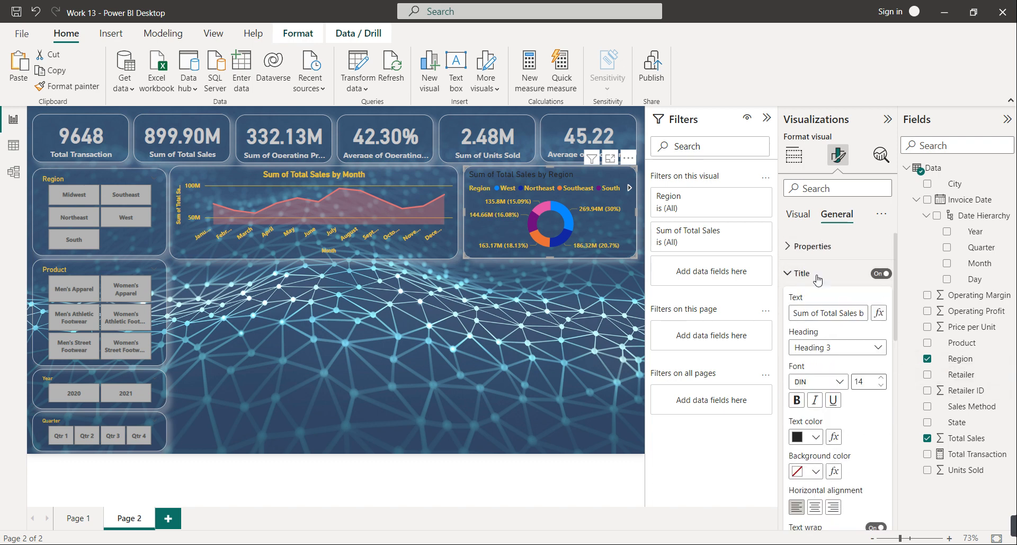
click(796, 400)
click(814, 441)
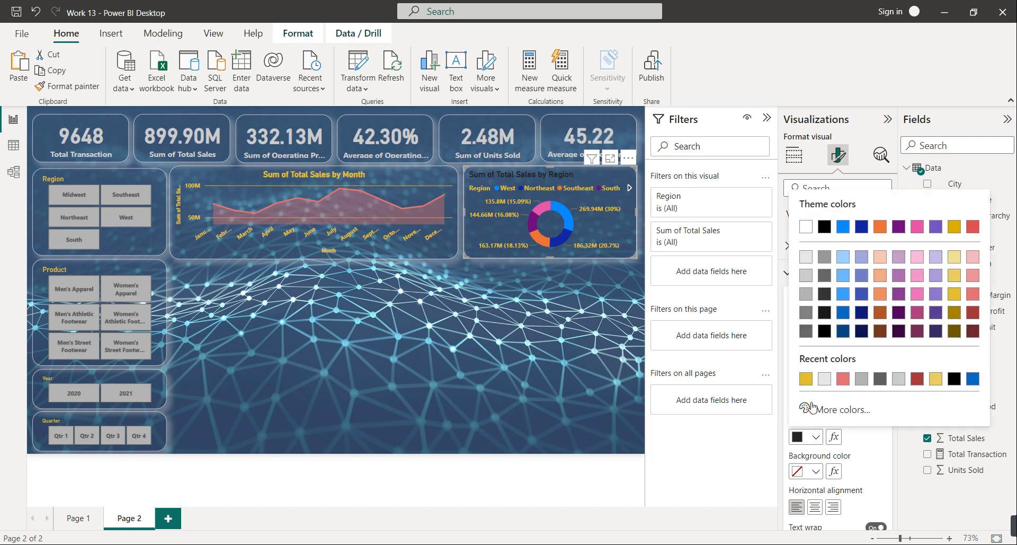
click(804, 384)
click(814, 508)
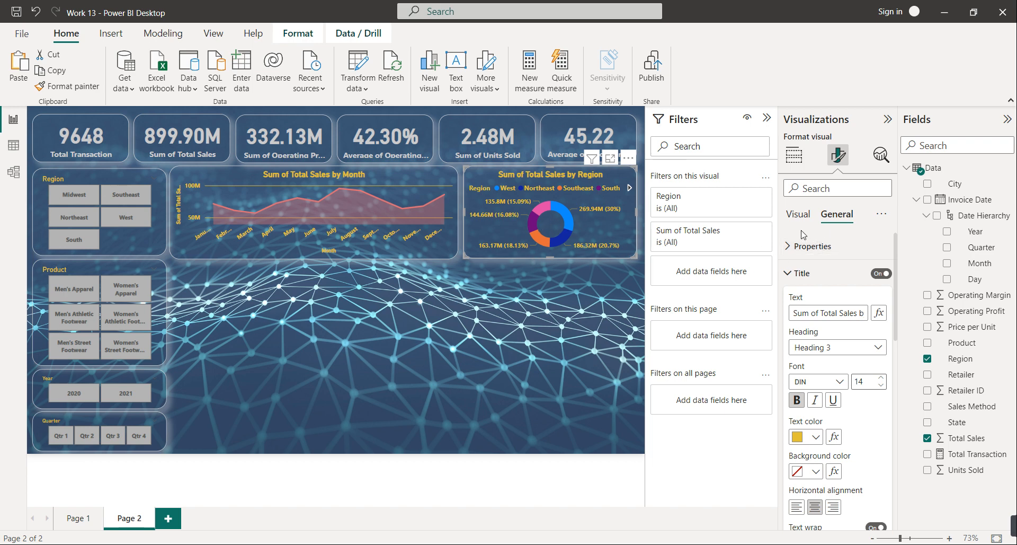
Recolor the donut's West slice with the darkest theme red and the Northeast slice with the second-darkest red
click(799, 214)
scroll(868, 424, down, 3)
drag(898, 389, 912, 521)
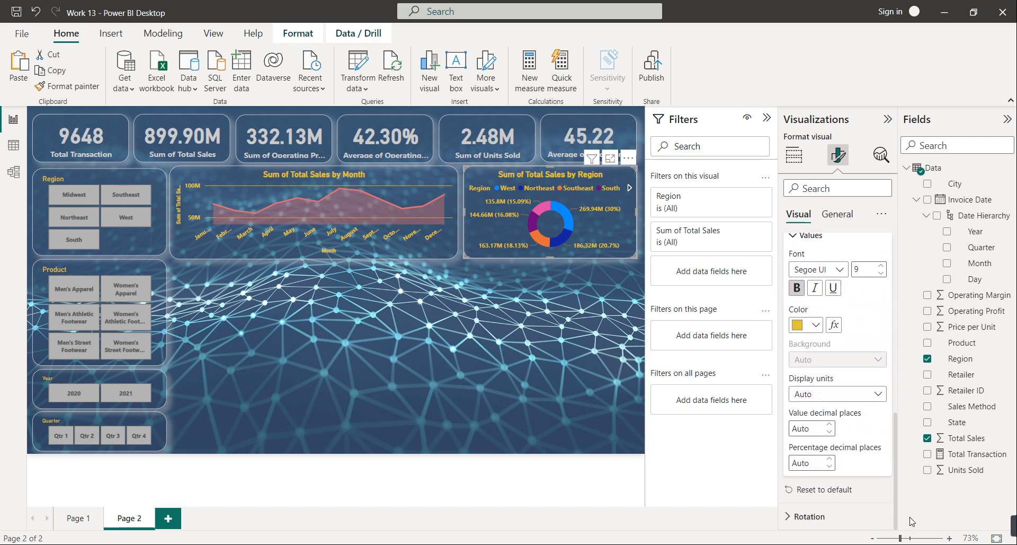
scroll(883, 469, up, 1)
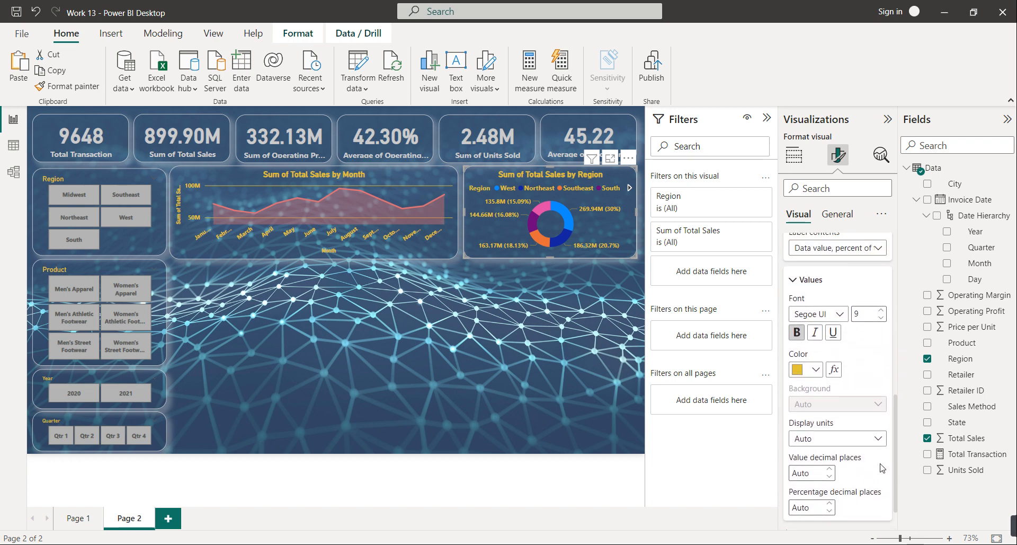
scroll(833, 383, down, 1)
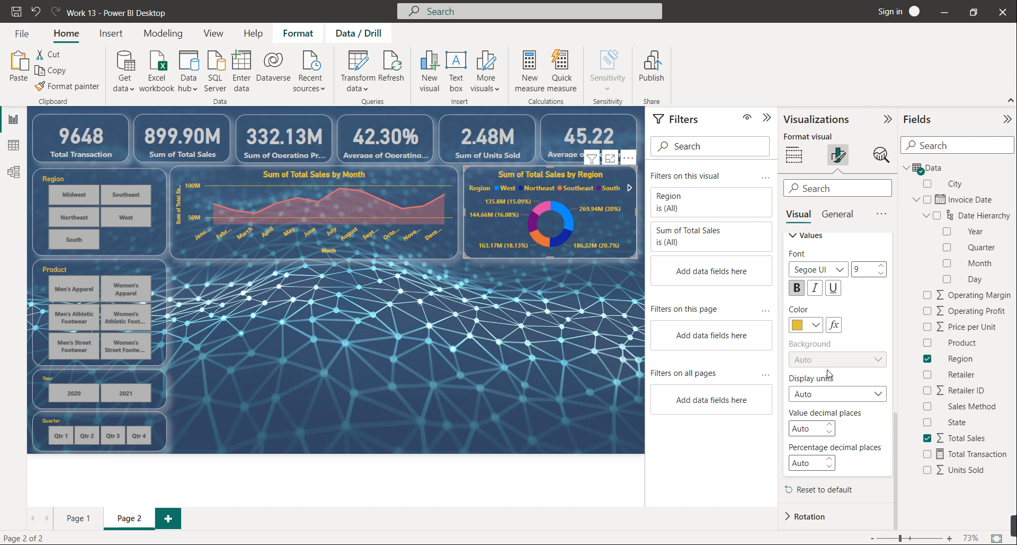
scroll(829, 372, up, 3)
click(808, 327)
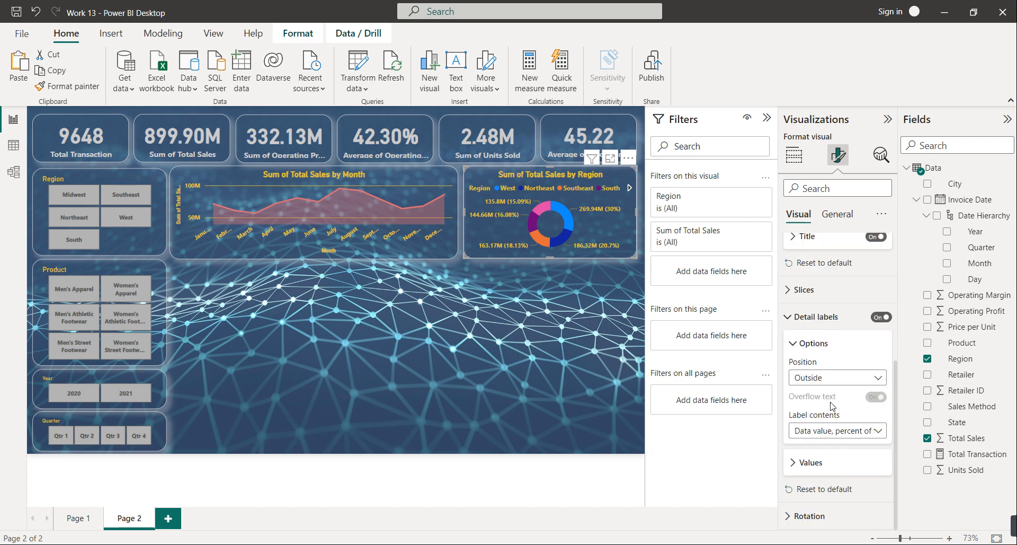
click(804, 292)
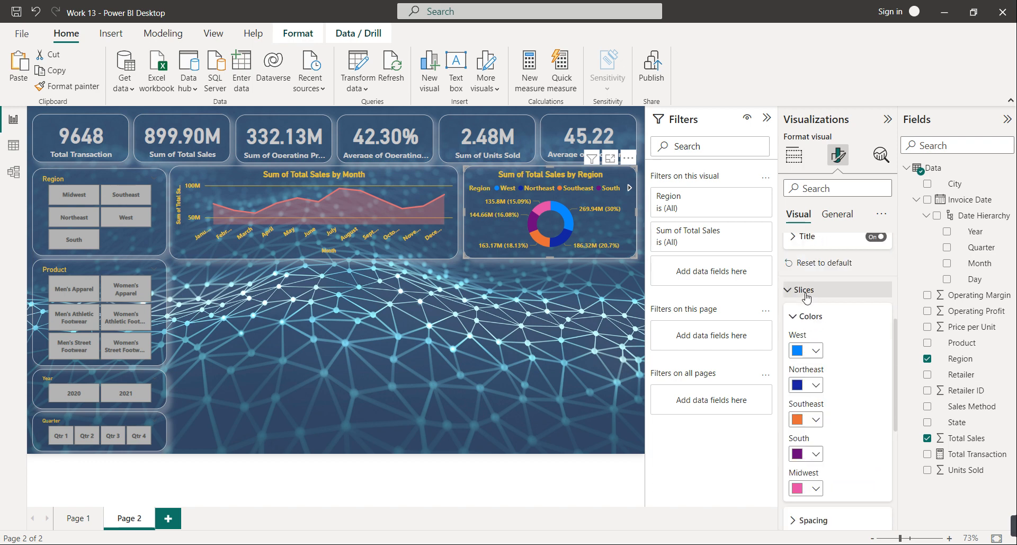
scroll(816, 359, down, 1)
click(816, 305)
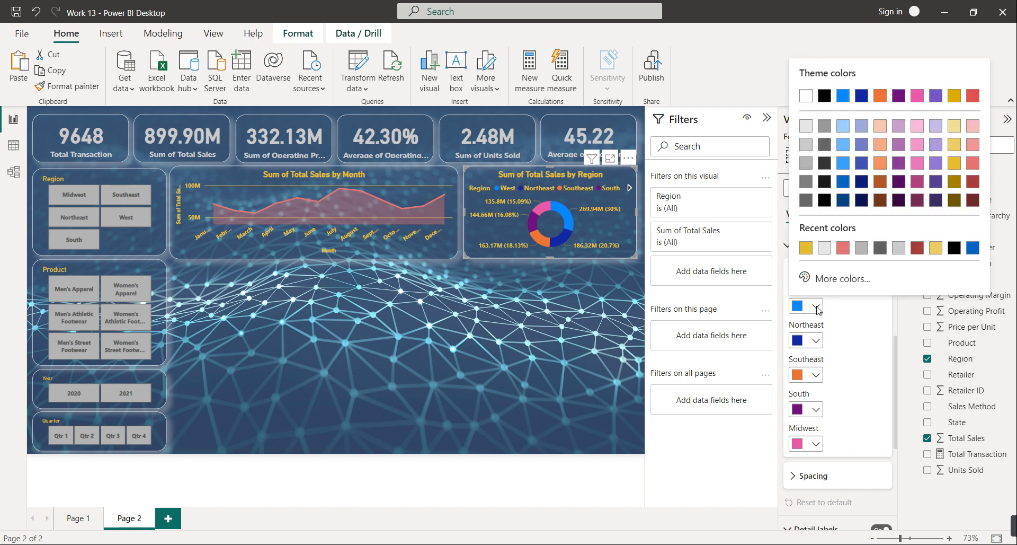
click(971, 201)
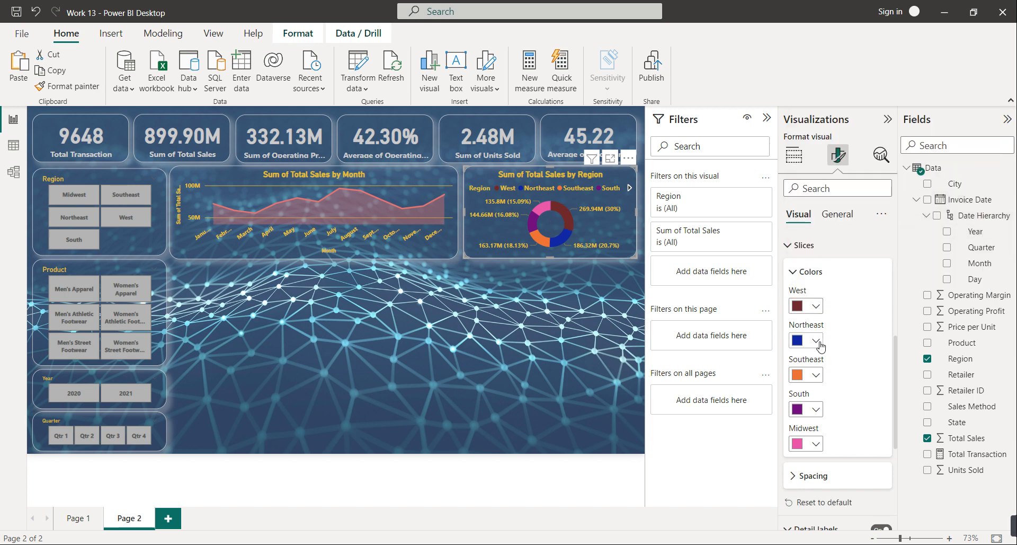
click(818, 340)
click(971, 218)
Recolor the donut's Southeast, South and Midwest slices with progressively lighter theme reds, ending with the palest for Midwest
click(815, 375)
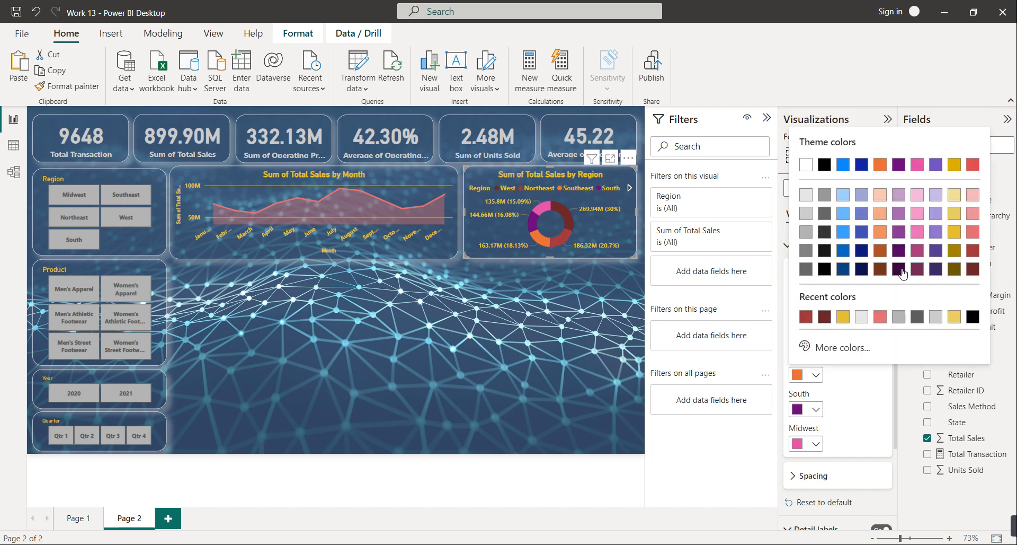
click(973, 231)
click(816, 409)
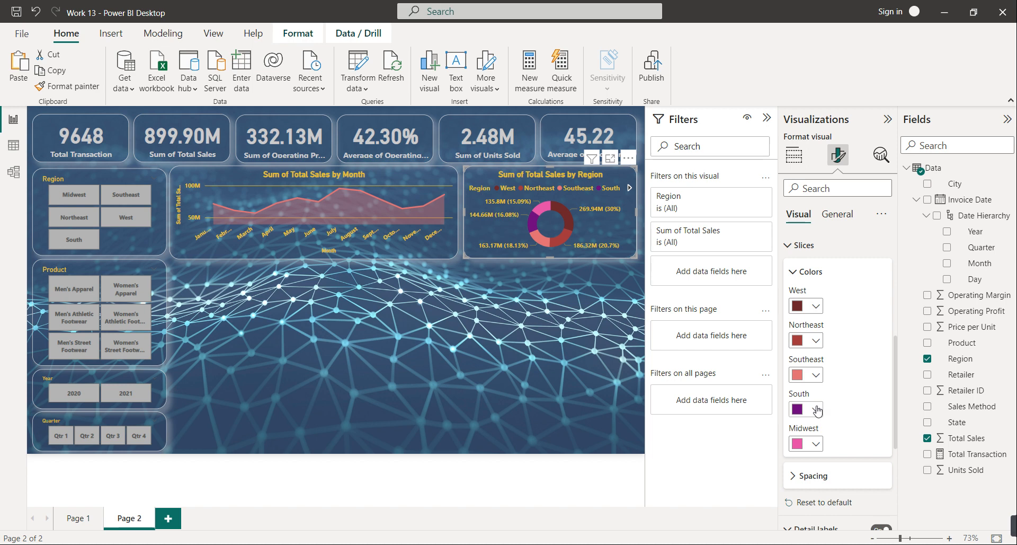
click(974, 250)
click(819, 445)
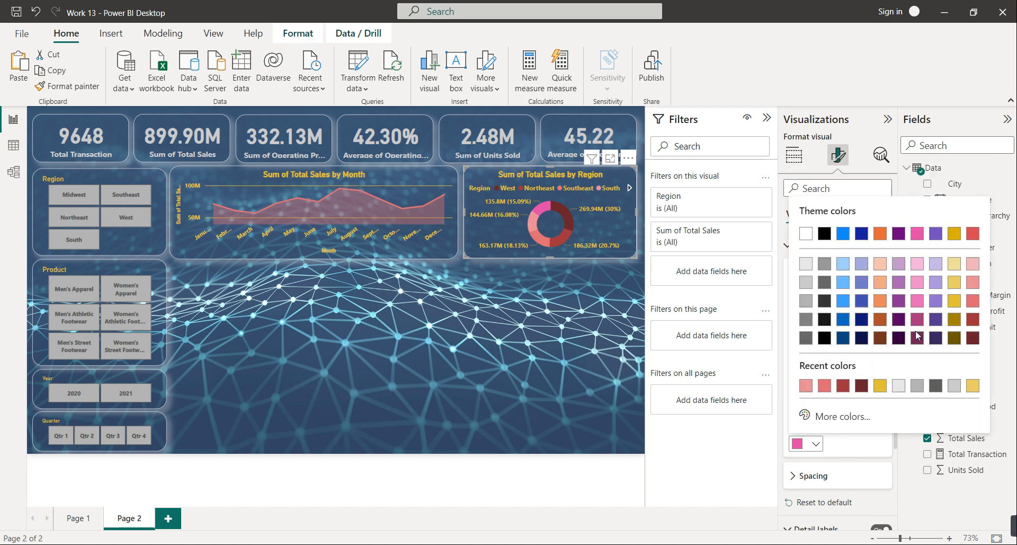
click(971, 270)
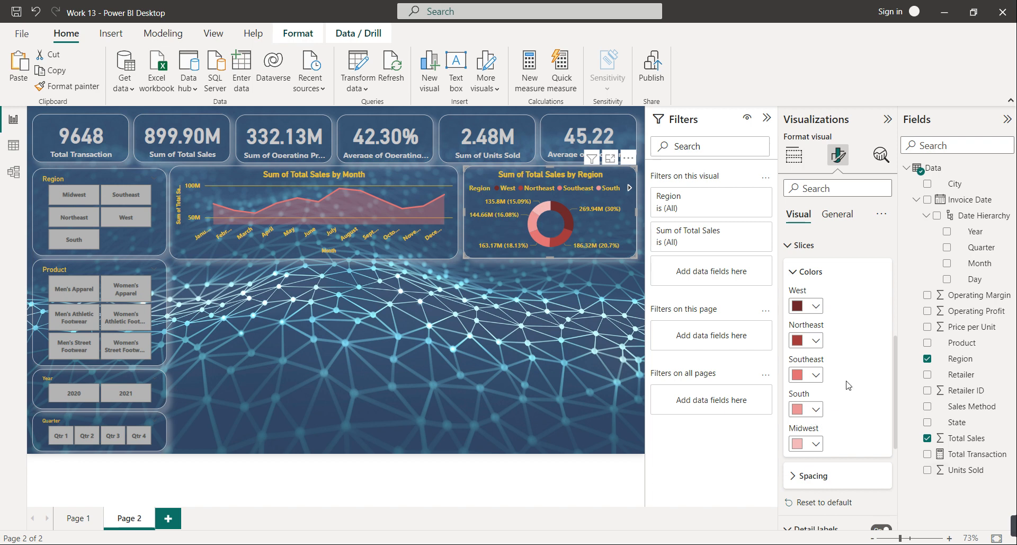
Insert a line and stacked column chart beneath the monthly sales chart, shorten it slightly and widen it to match that chart
click(800, 161)
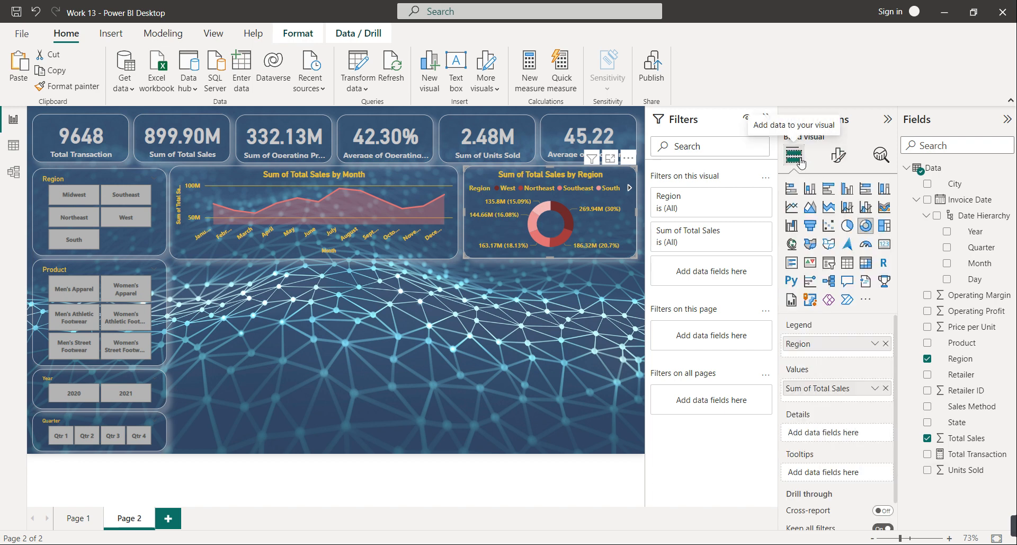
key(Escape)
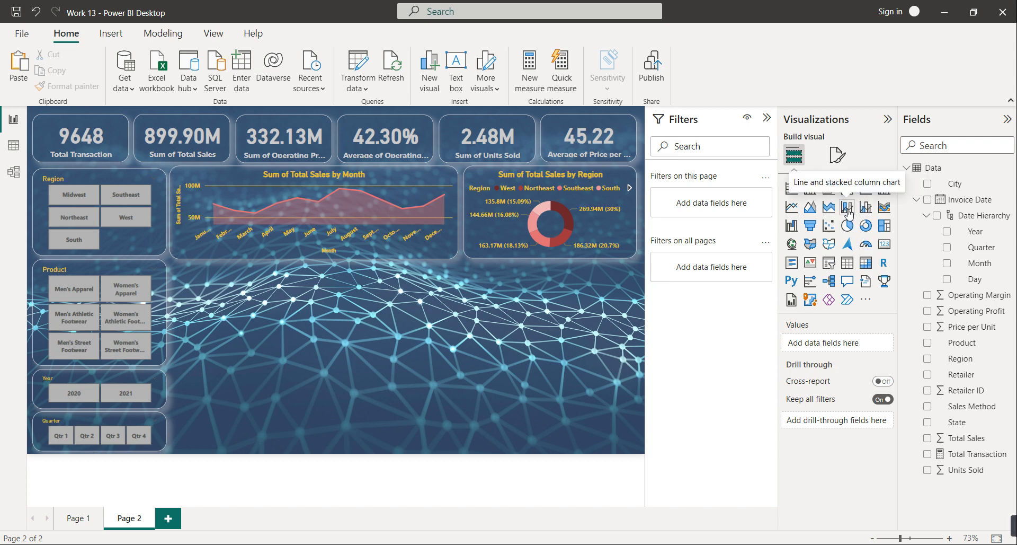
click(847, 208)
drag(540, 320, 247, 321)
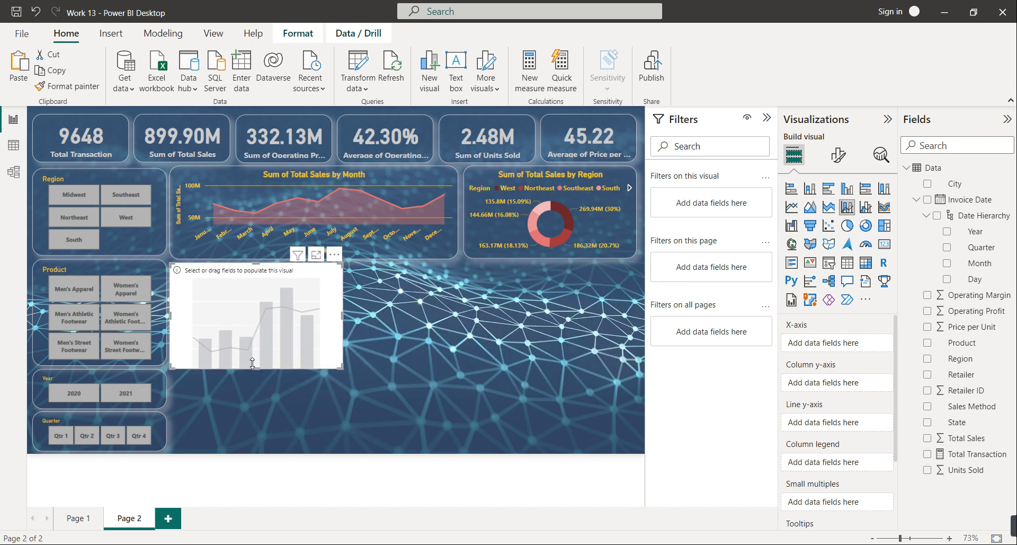
drag(252, 366, 253, 353)
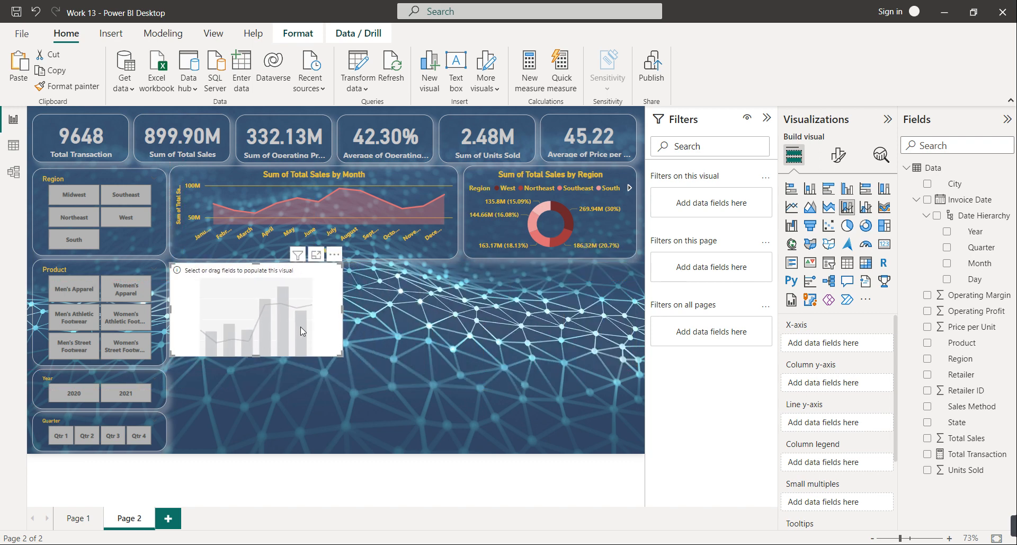
drag(343, 309, 457, 313)
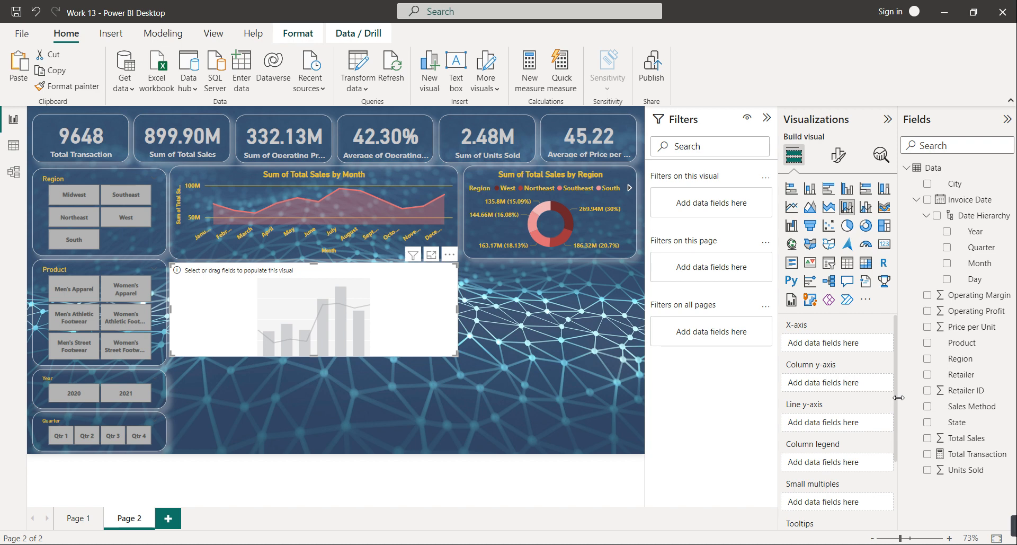
Chart Total Sales on the column y-axis and Operating Profit on the line y-axis, with Retailer on the x-axis
click(970, 443)
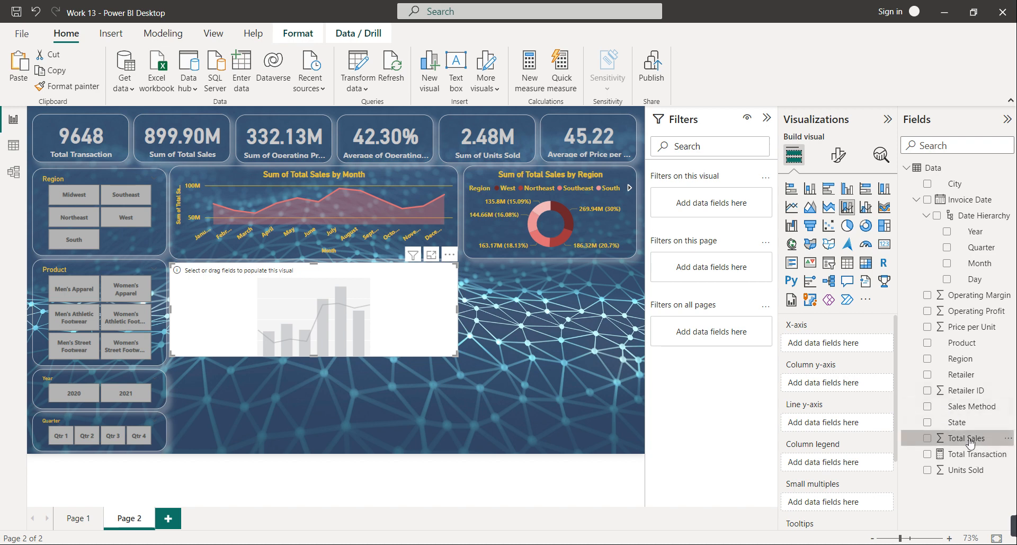
drag(970, 443, 844, 384)
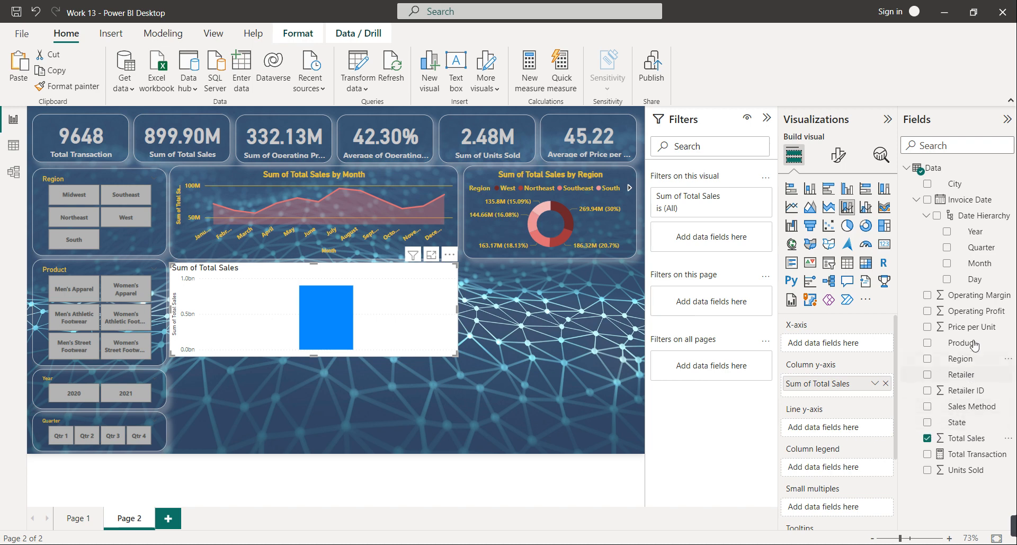
drag(972, 316, 842, 428)
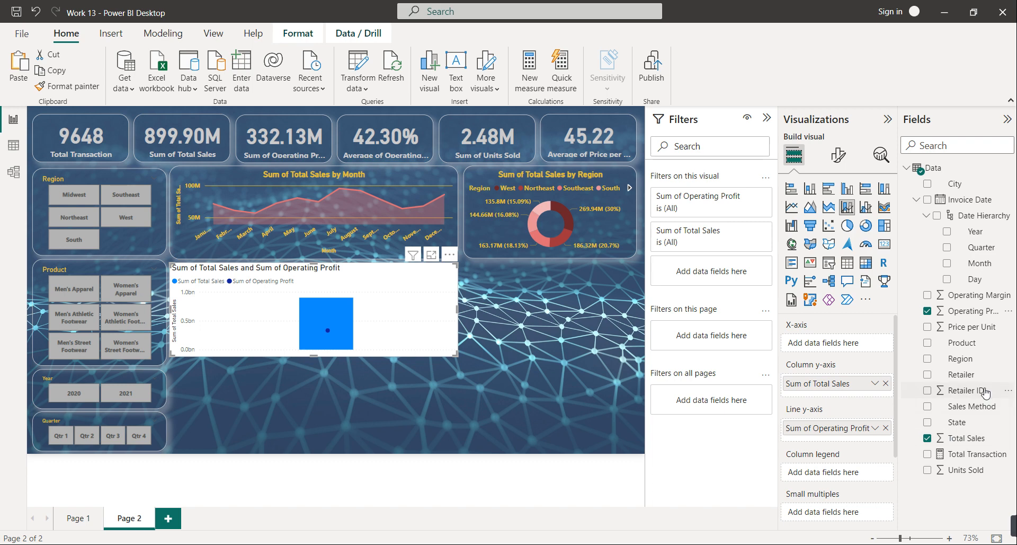
drag(965, 374, 868, 346)
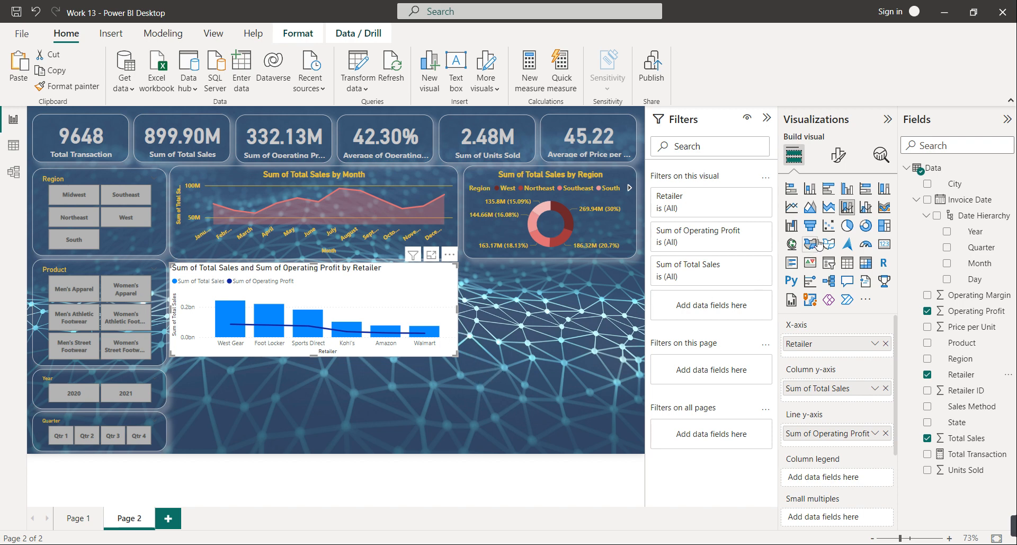
Set the combo chart's background to the second-lightest theme grey with 13% transparency
click(838, 155)
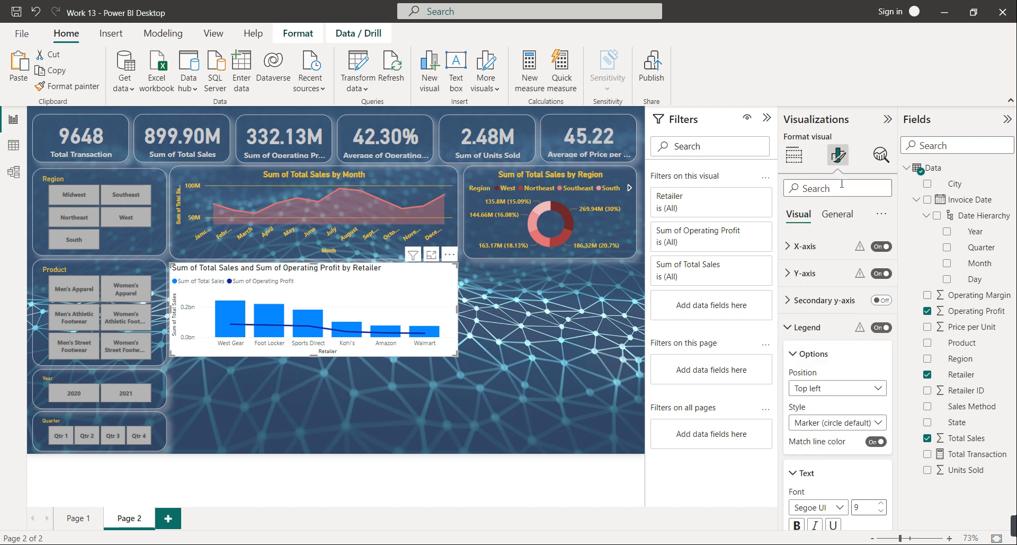
click(840, 215)
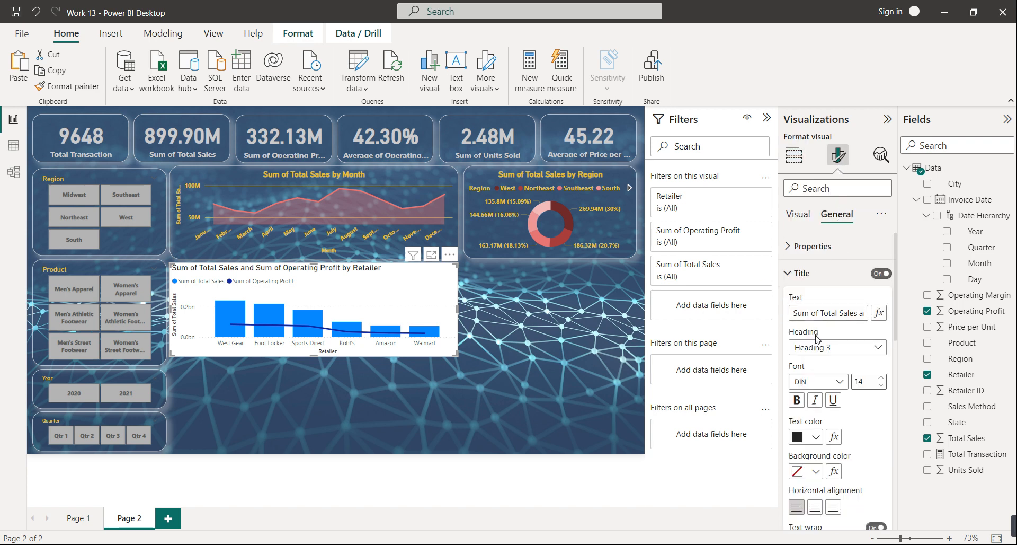
scroll(848, 401, down, 1)
scroll(860, 386, down, 1)
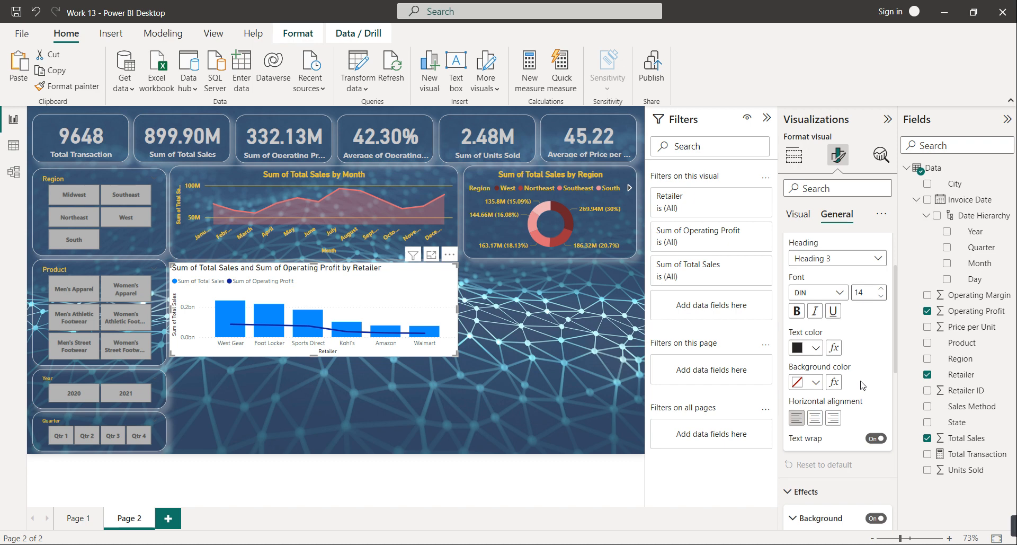
scroll(848, 371, up, 2)
click(802, 273)
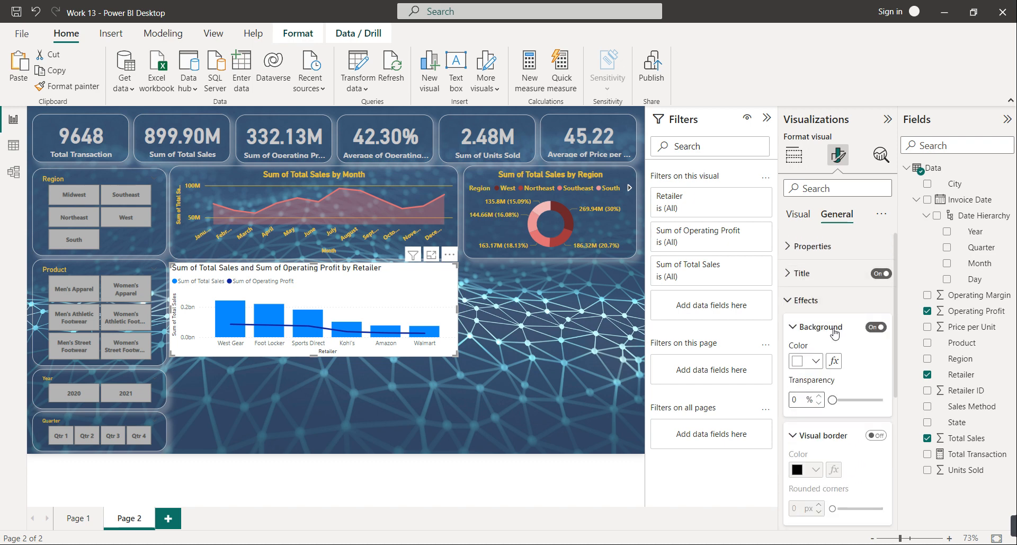
click(815, 361)
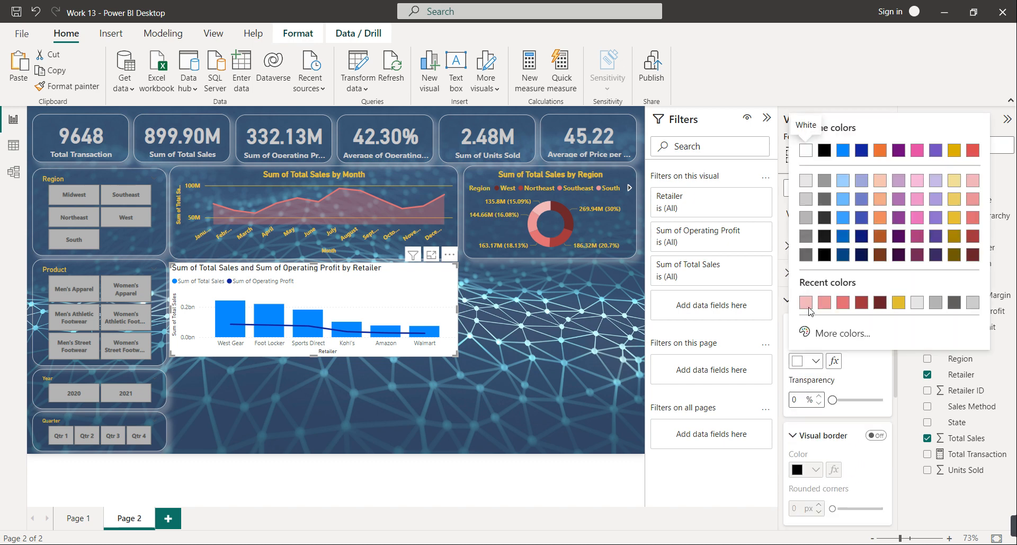
click(806, 200)
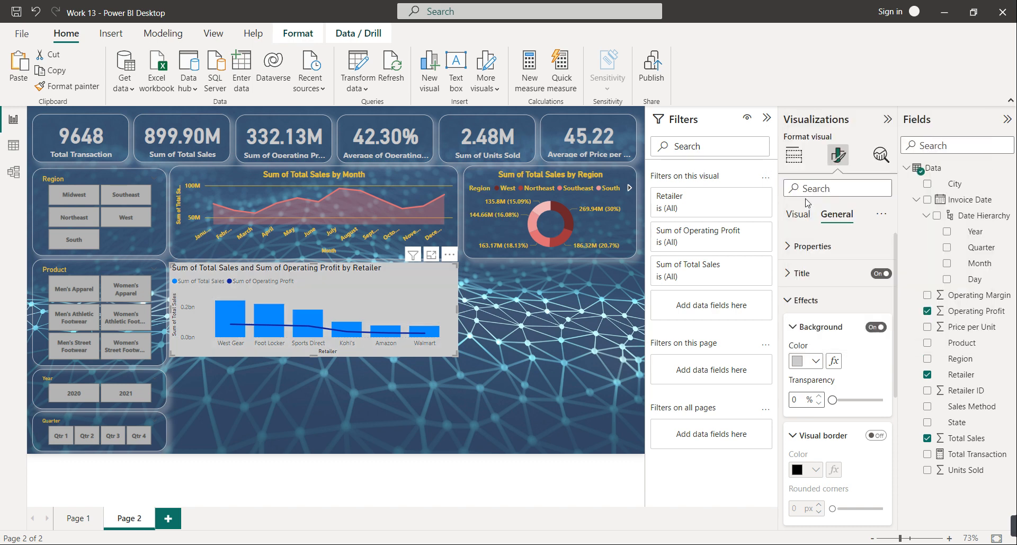
click(810, 363)
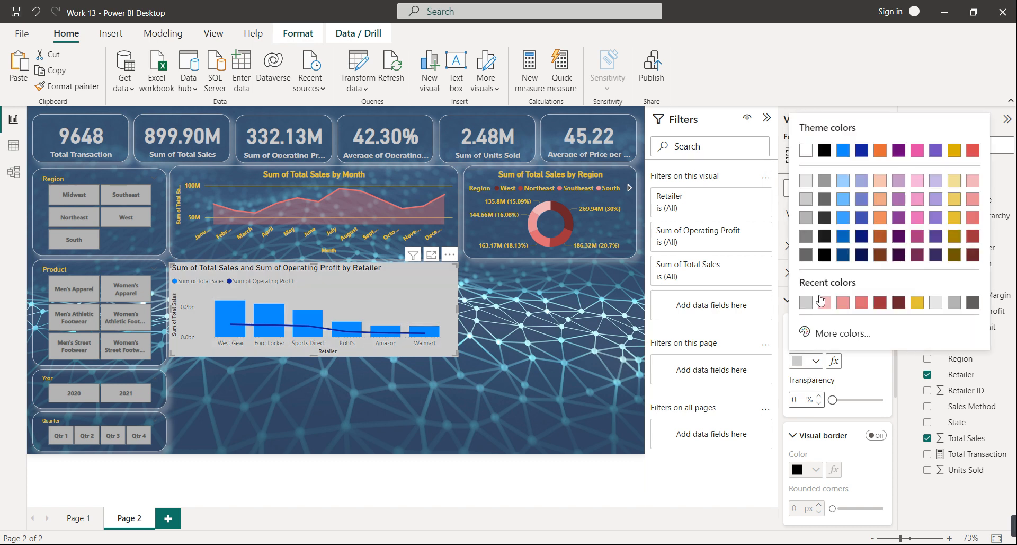
click(805, 184)
click(808, 363)
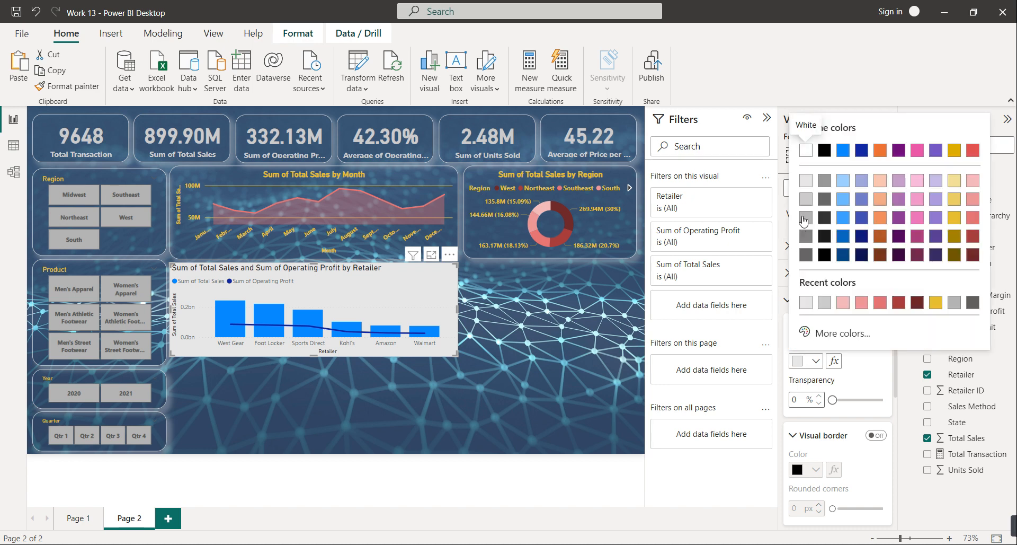
click(806, 198)
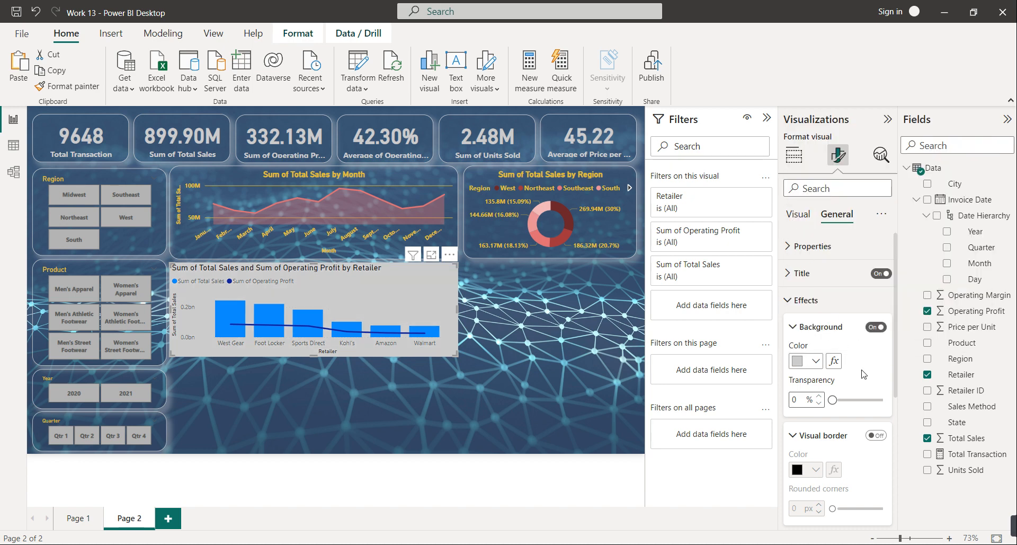
drag(834, 399, 839, 400)
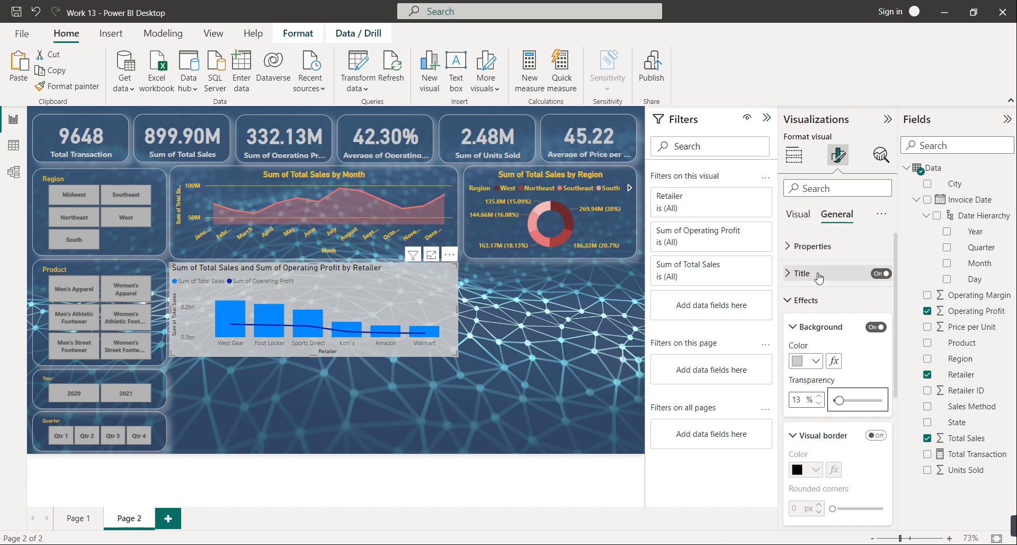
Make the combo chart's x-axis values bold and black
click(799, 214)
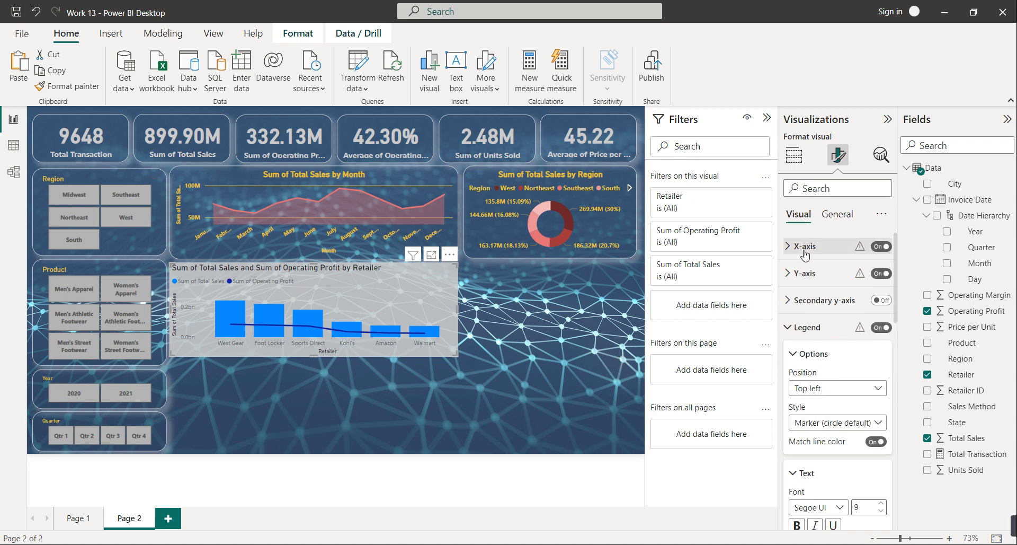
click(803, 245)
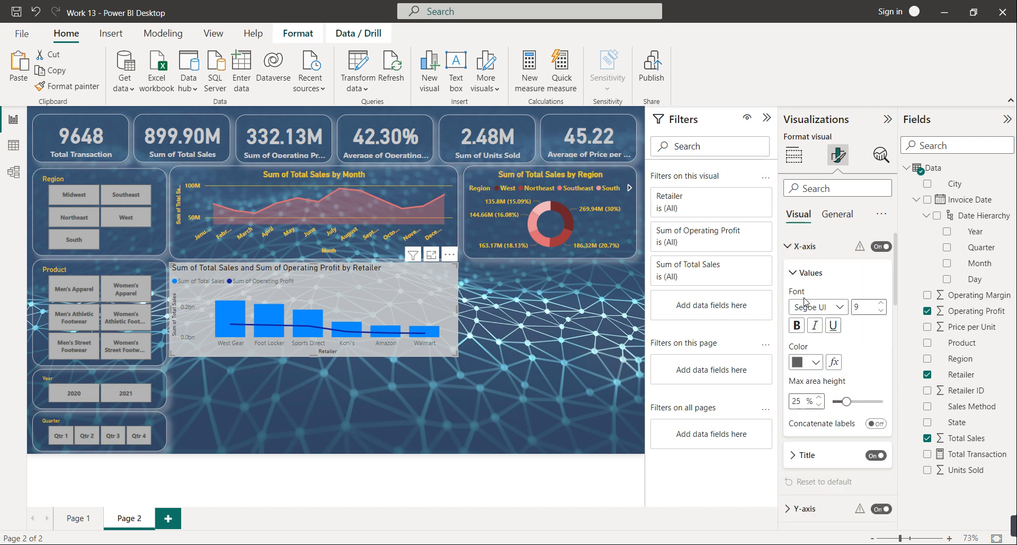
click(811, 362)
click(829, 259)
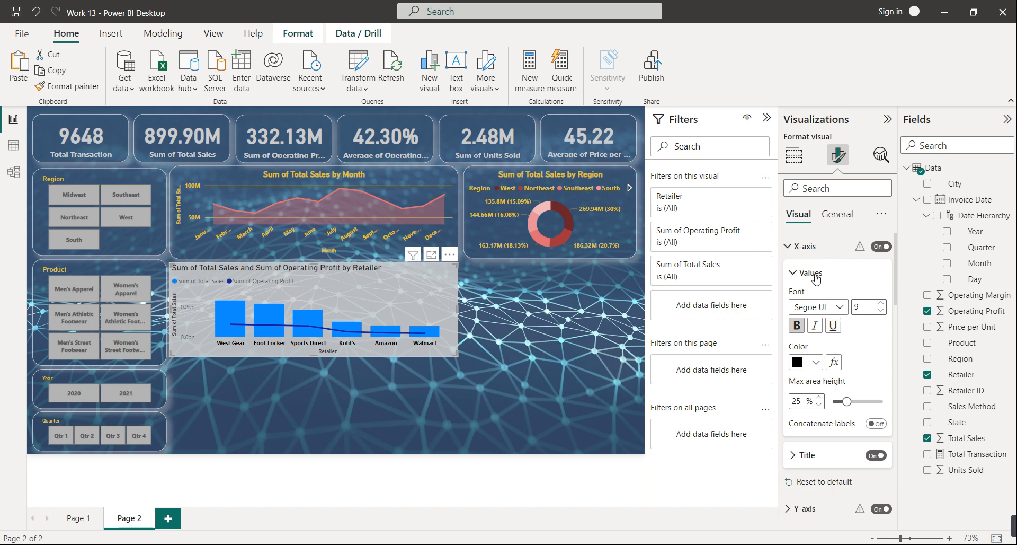
Make the combo chart's x-axis title bold and black
click(816, 273)
click(813, 305)
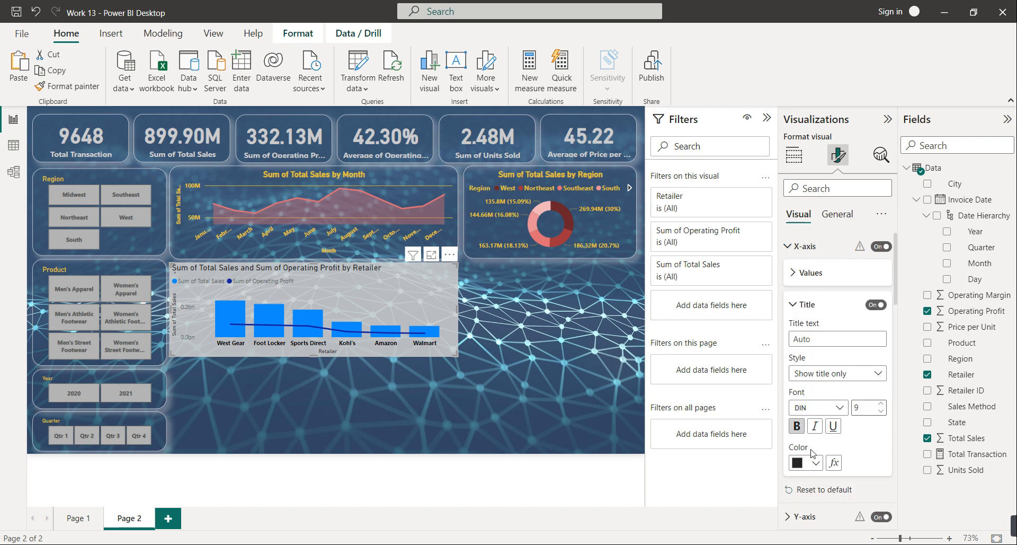
click(811, 464)
click(811, 409)
click(812, 305)
Make the combo chart's y-axis values bold and black
click(805, 361)
scroll(805, 363, down, 5)
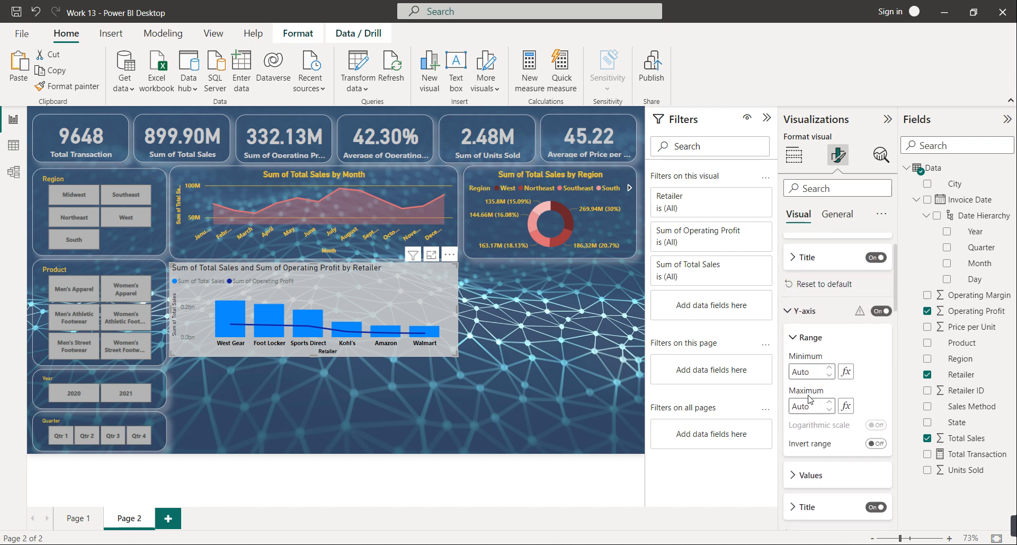
click(804, 345)
click(796, 396)
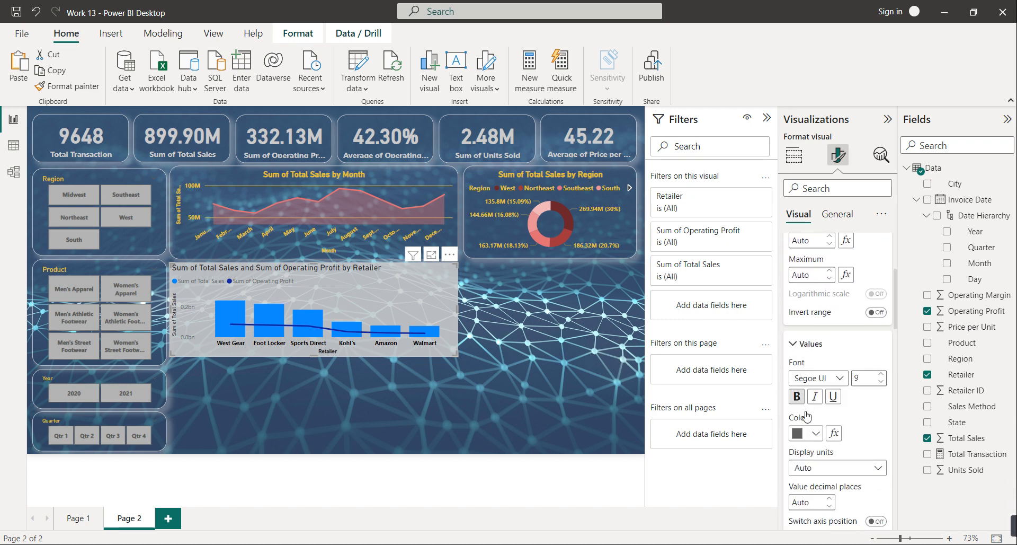
click(810, 433)
click(807, 382)
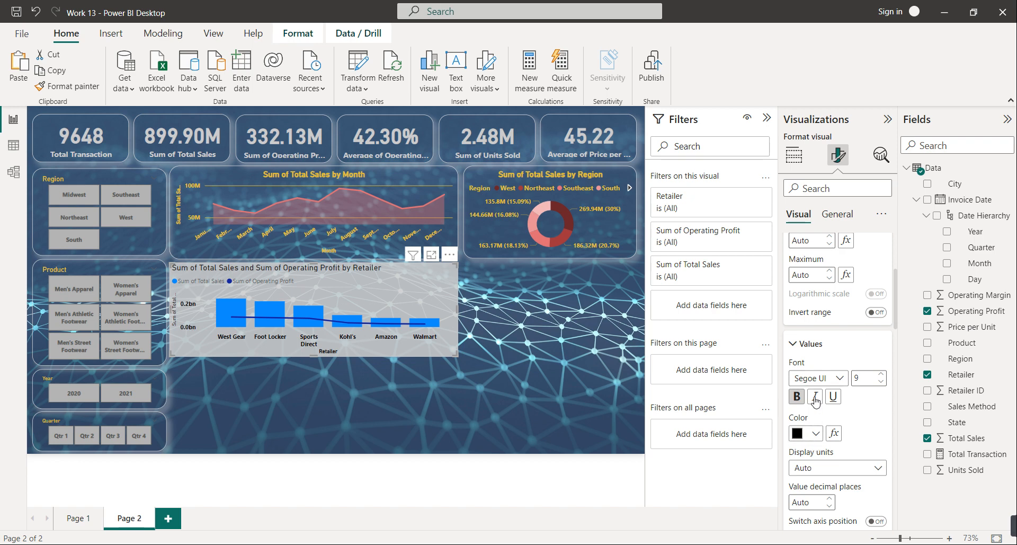
Make the combo chart's y-axis title bold
click(808, 345)
click(807, 376)
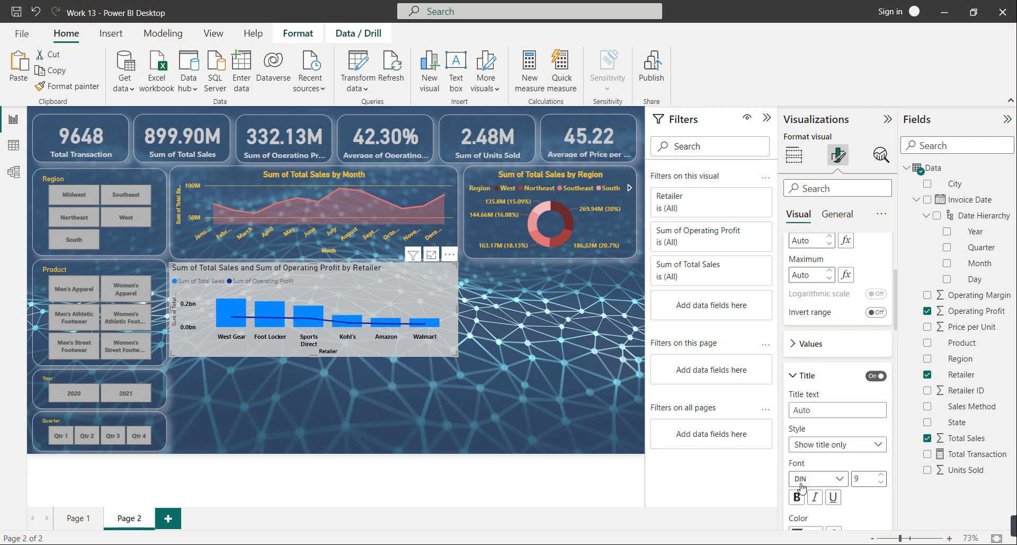
scroll(813, 488, up, 2)
scroll(815, 486, down, 4)
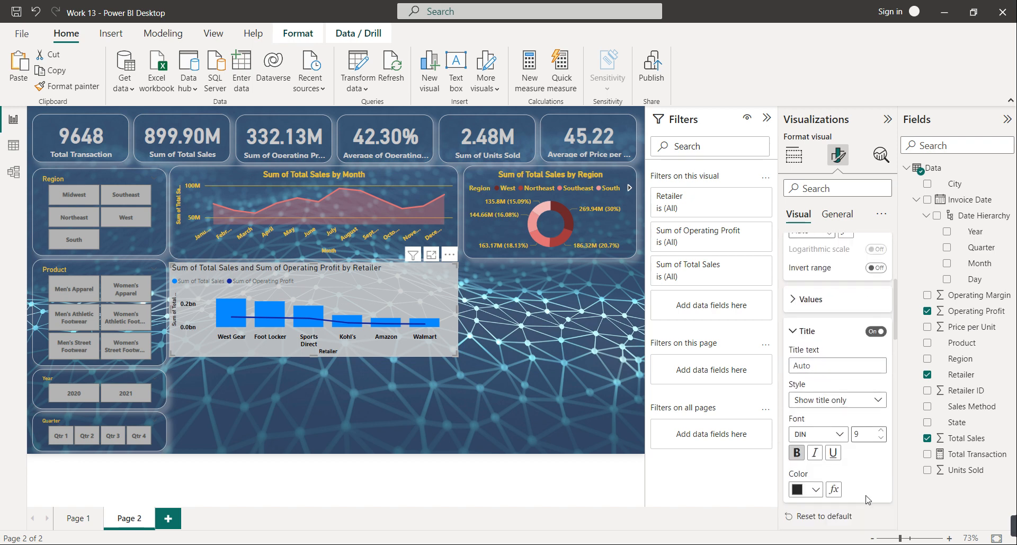
scroll(847, 456, up, 2)
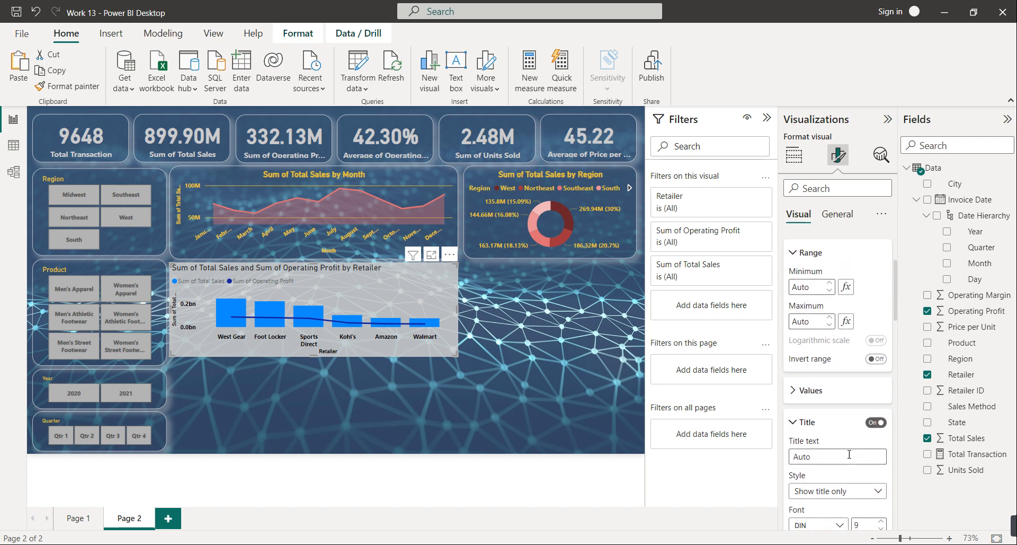
scroll(840, 454, down, 6)
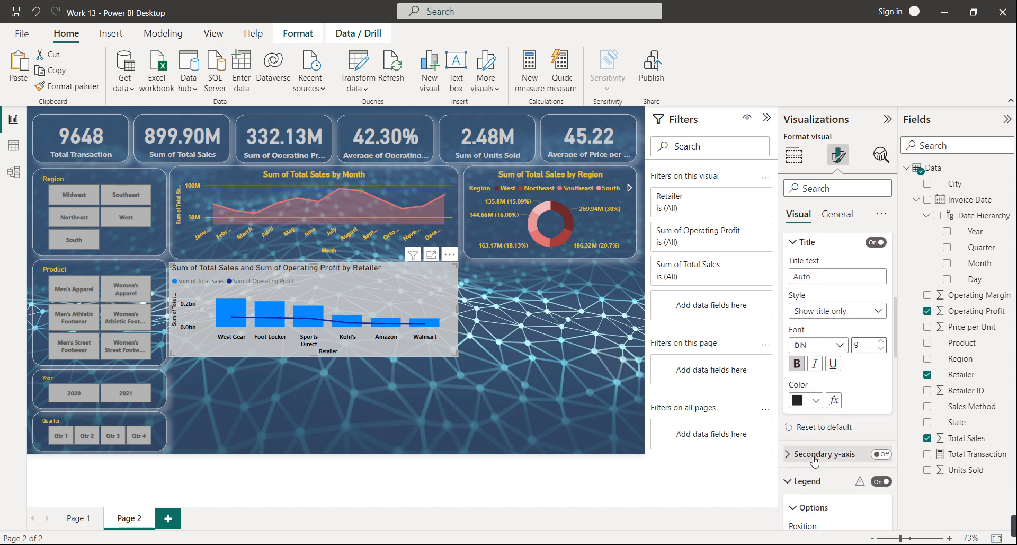
Change the combo chart's horizontal gridlines to solid style in black
scroll(814, 461, down, 2)
click(813, 438)
scroll(822, 502, down, 3)
scroll(822, 502, down, 1)
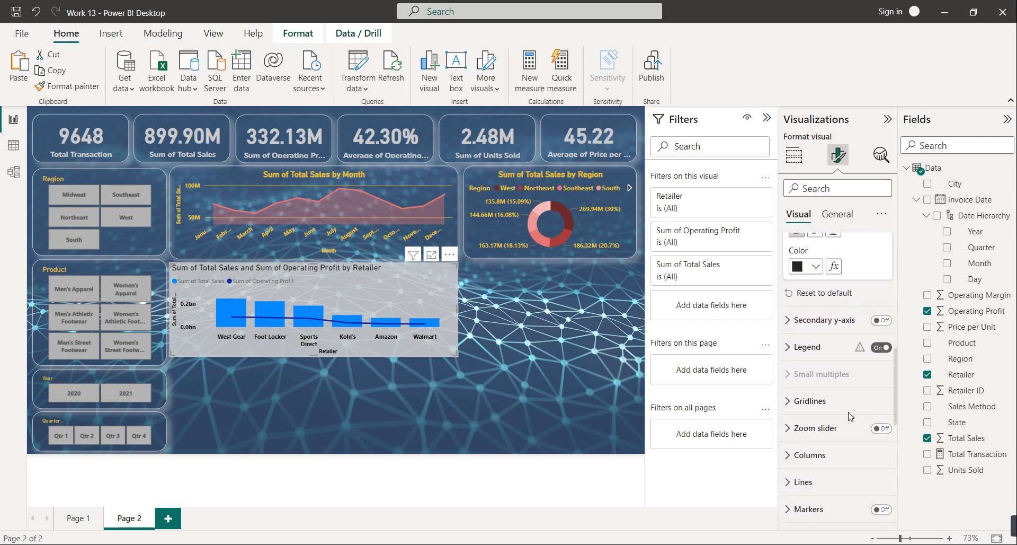
click(806, 406)
scroll(808, 406, down, 3)
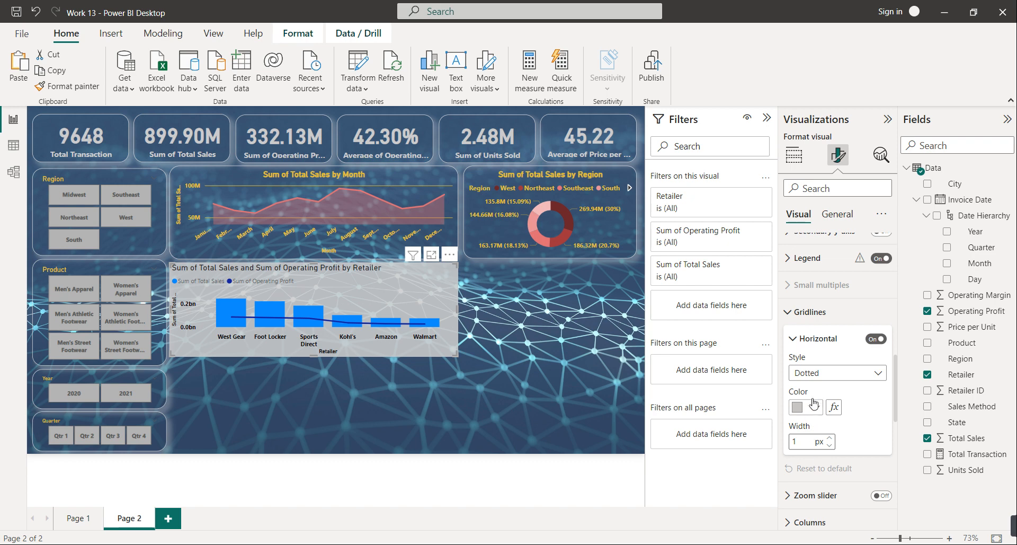
click(820, 375)
click(813, 403)
click(814, 409)
click(825, 196)
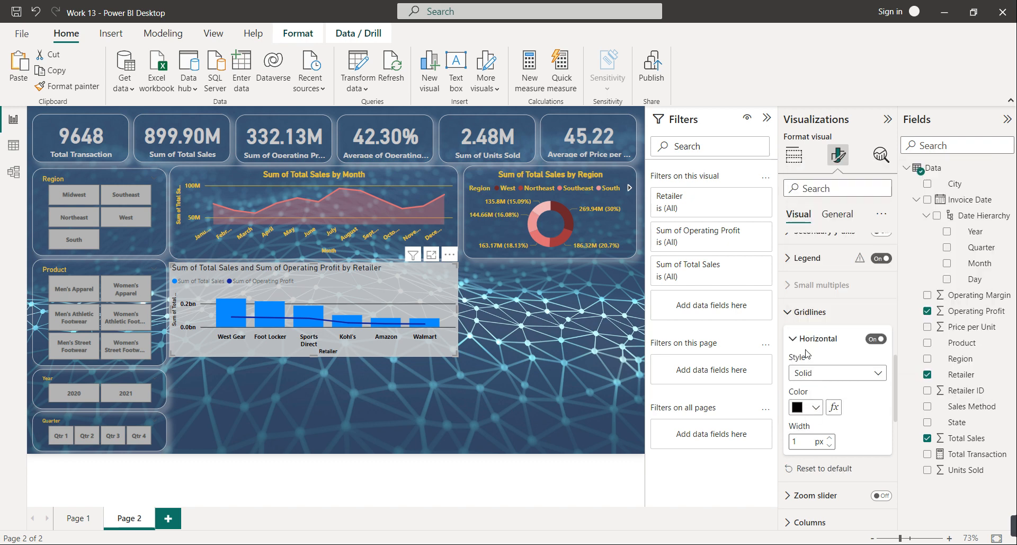
click(810, 312)
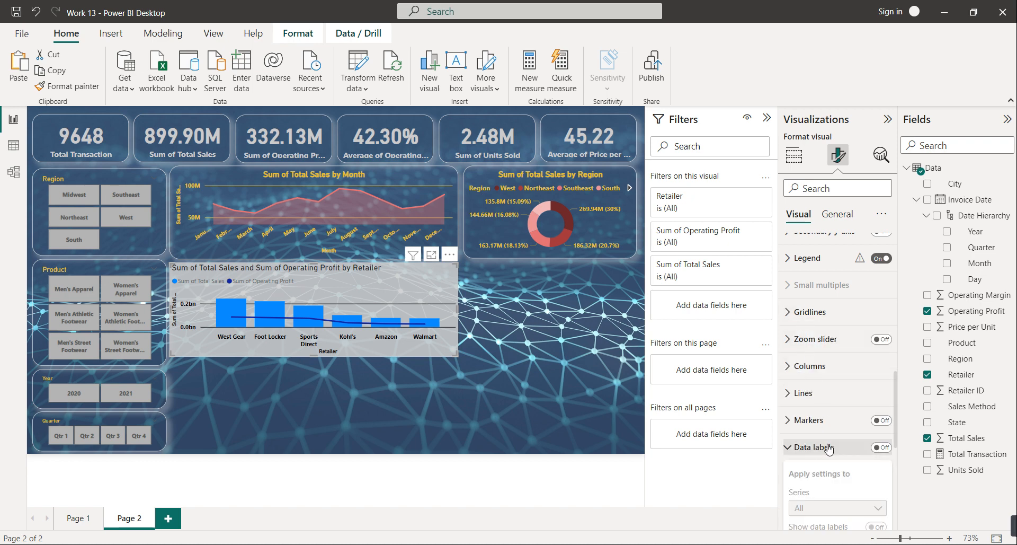
Try showing data labels on the combo chart and turn them off again
click(880, 448)
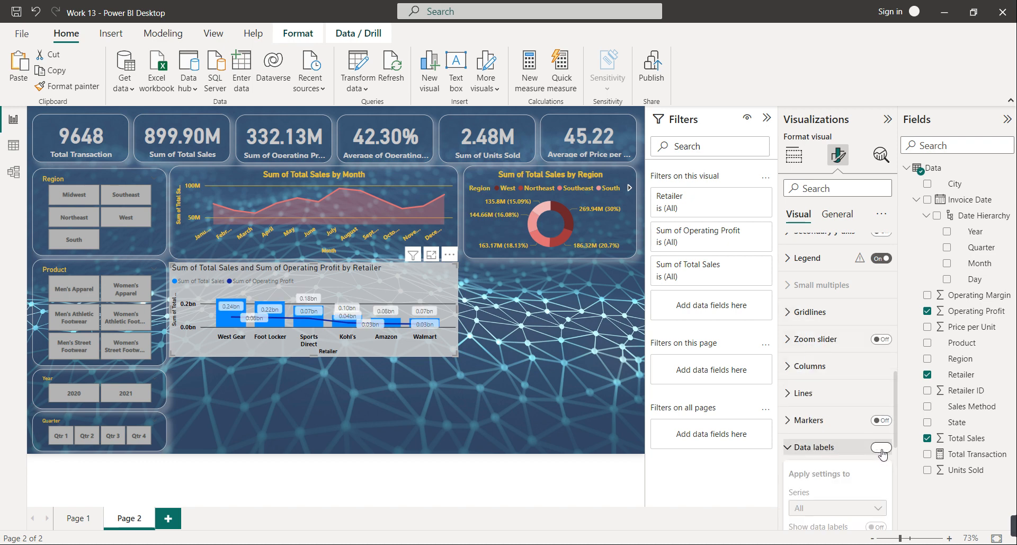
click(881, 448)
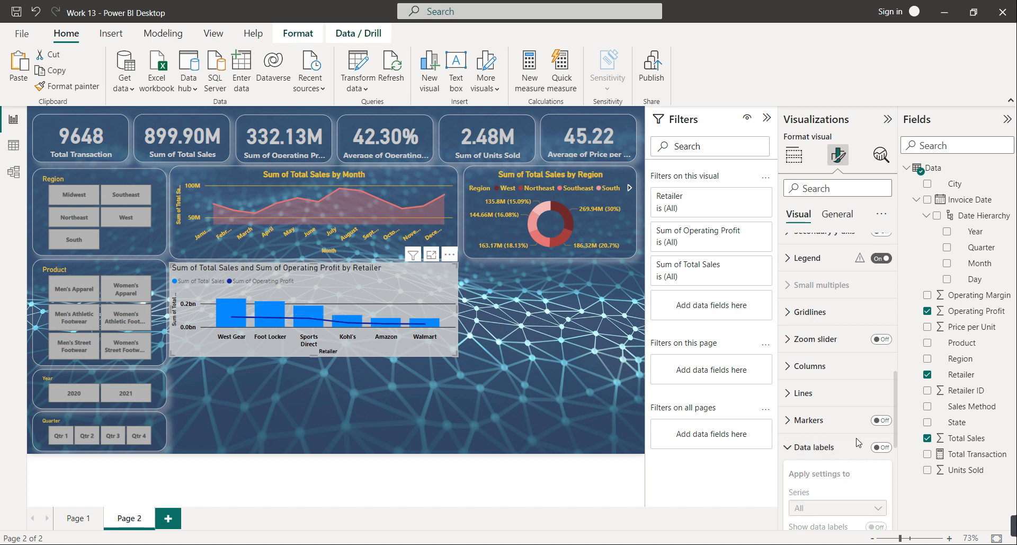
scroll(839, 470, down, 1)
scroll(838, 470, down, 4)
scroll(861, 382, up, 5)
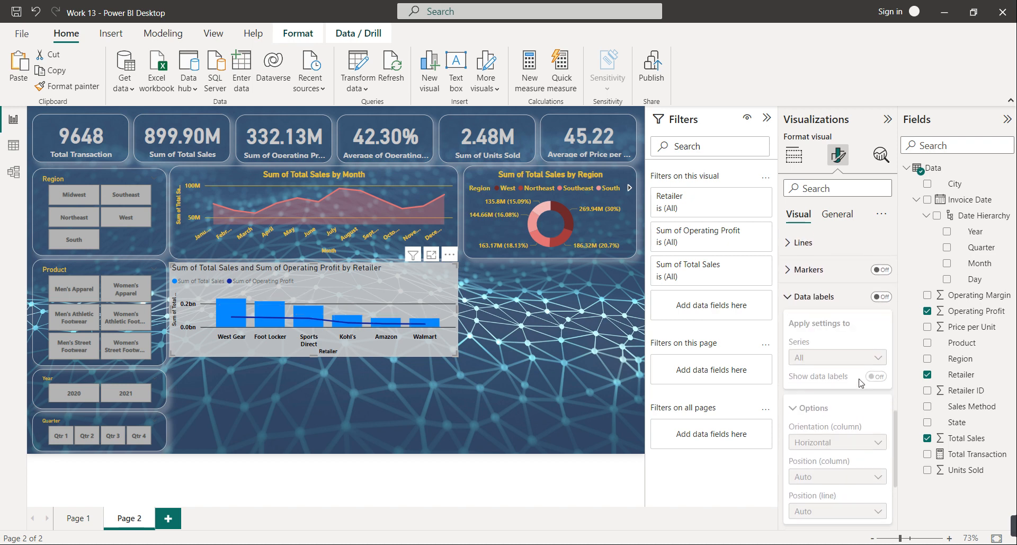
Make the combo chart's legend text bold and black
scroll(861, 382, up, 5)
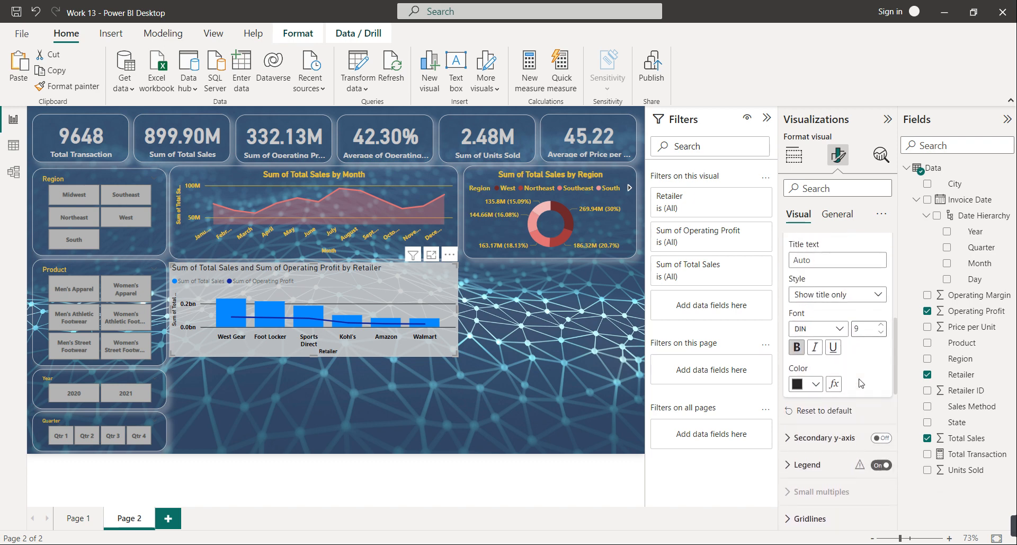
click(820, 481)
scroll(810, 466, down, 5)
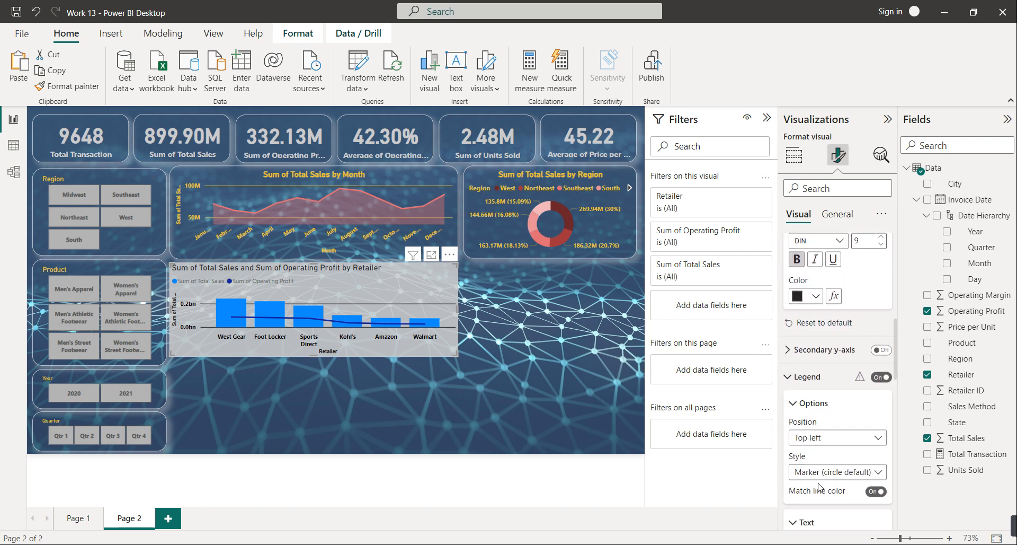
click(794, 457)
click(805, 493)
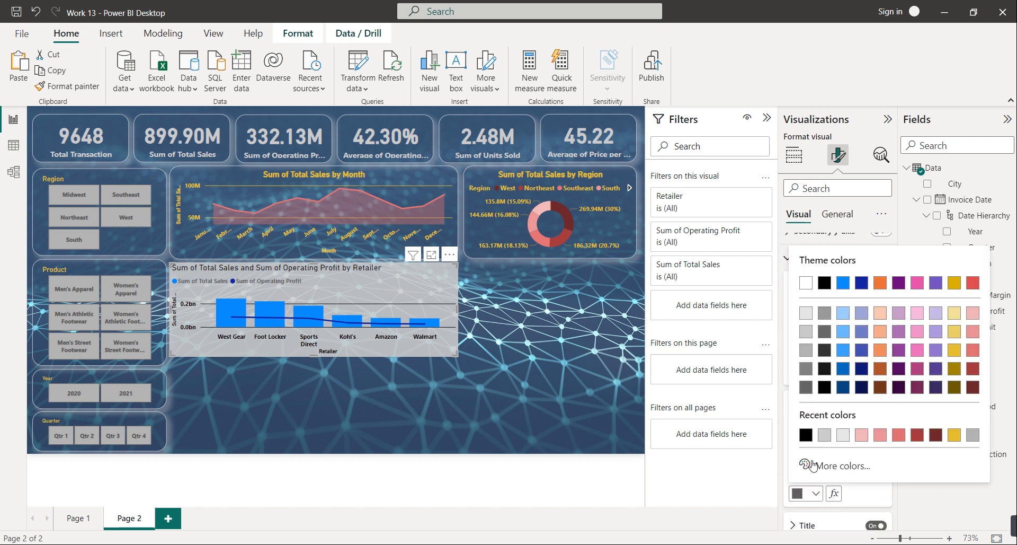
click(805, 432)
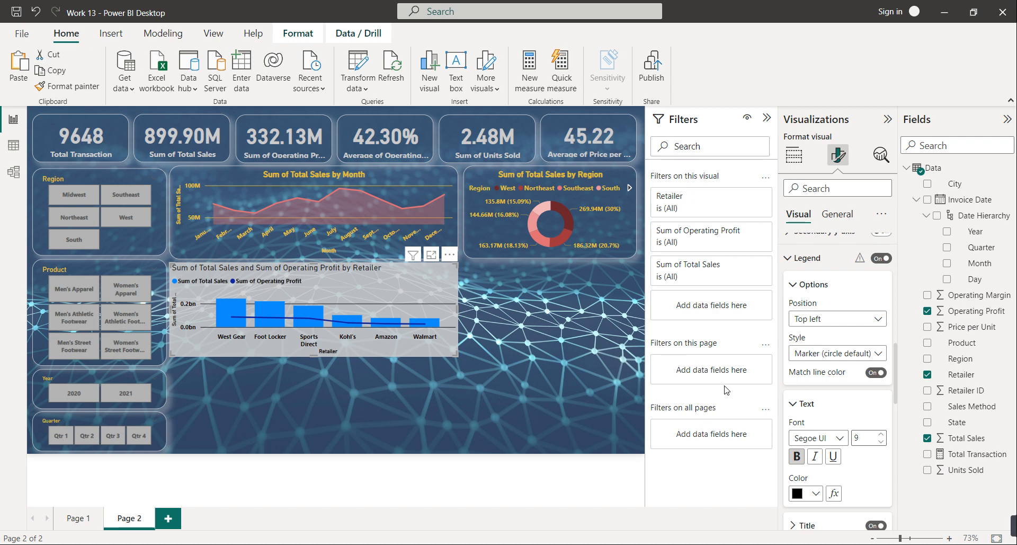
Make the combo chart's title bold and center it horizontally
click(824, 220)
scroll(848, 282, up, 5)
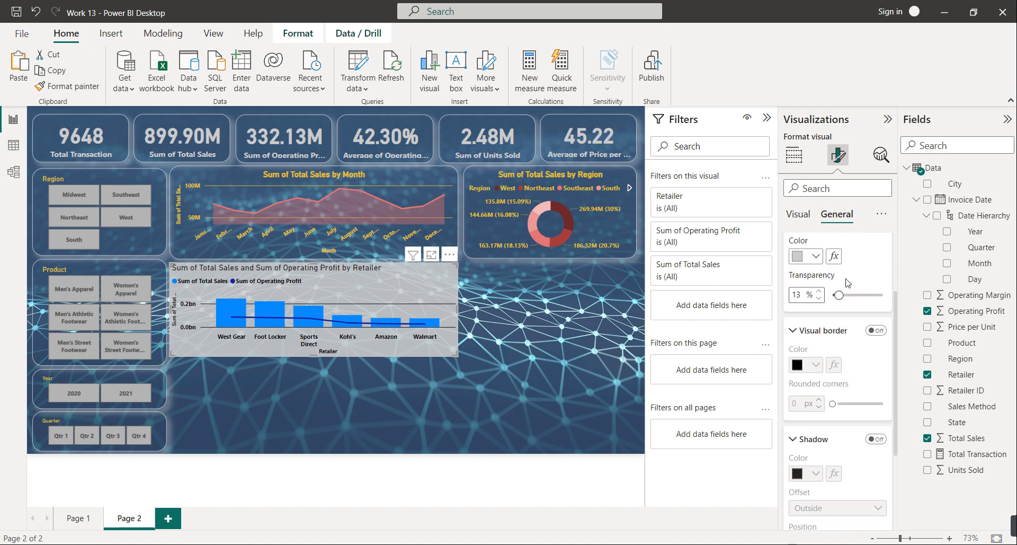
scroll(848, 285, up, 1)
click(846, 274)
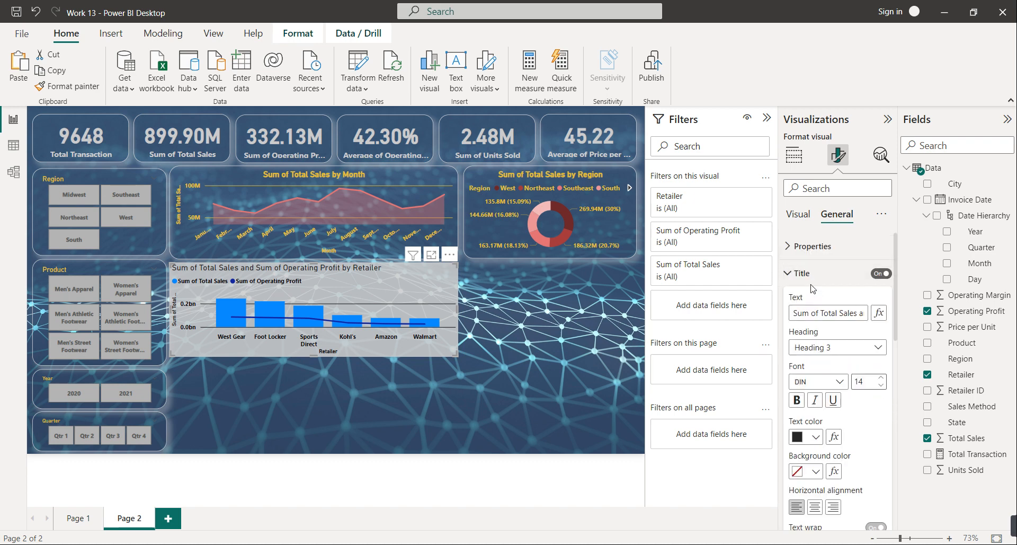
click(804, 401)
click(816, 506)
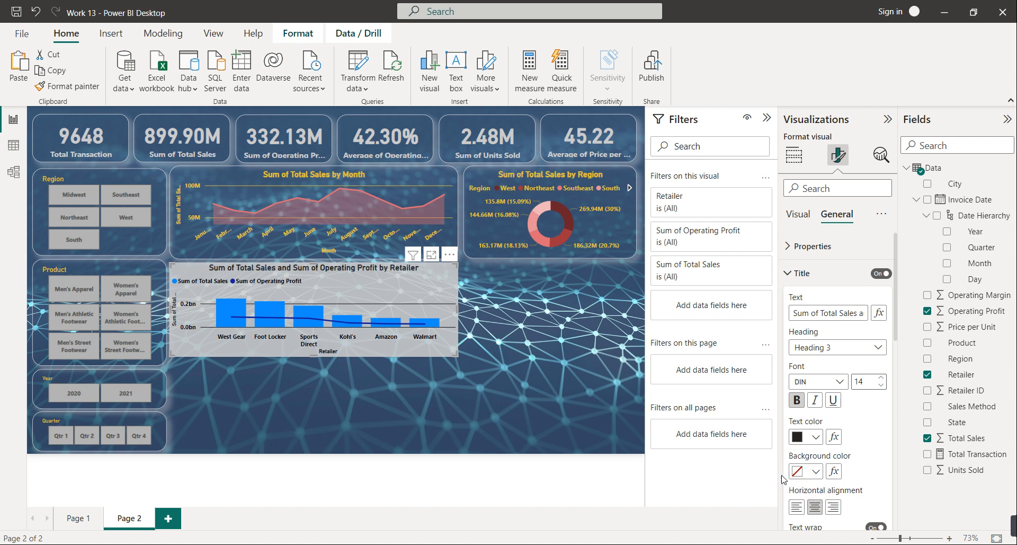
Change the column color of the retailer combo chart to dark orange
click(558, 335)
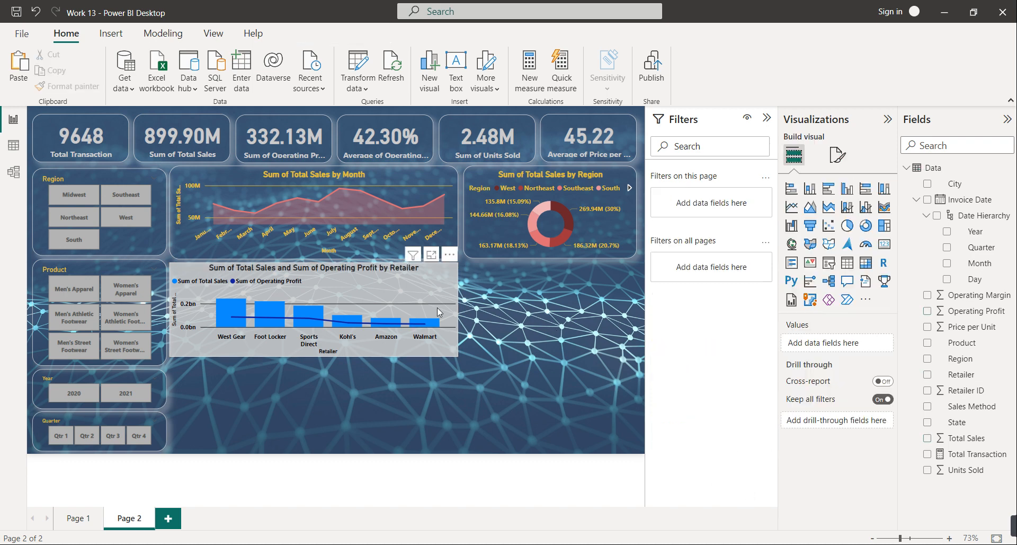
click(347, 307)
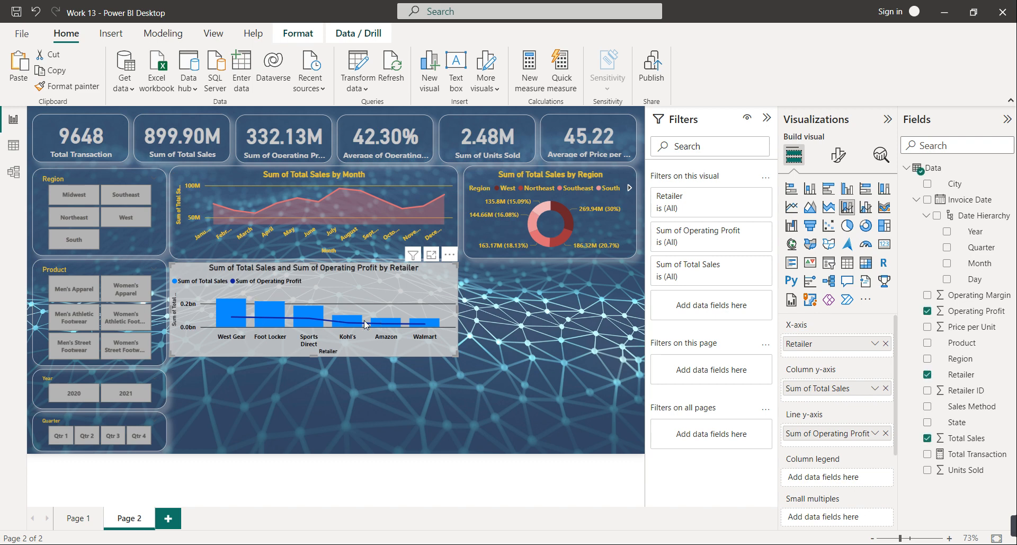
click(838, 154)
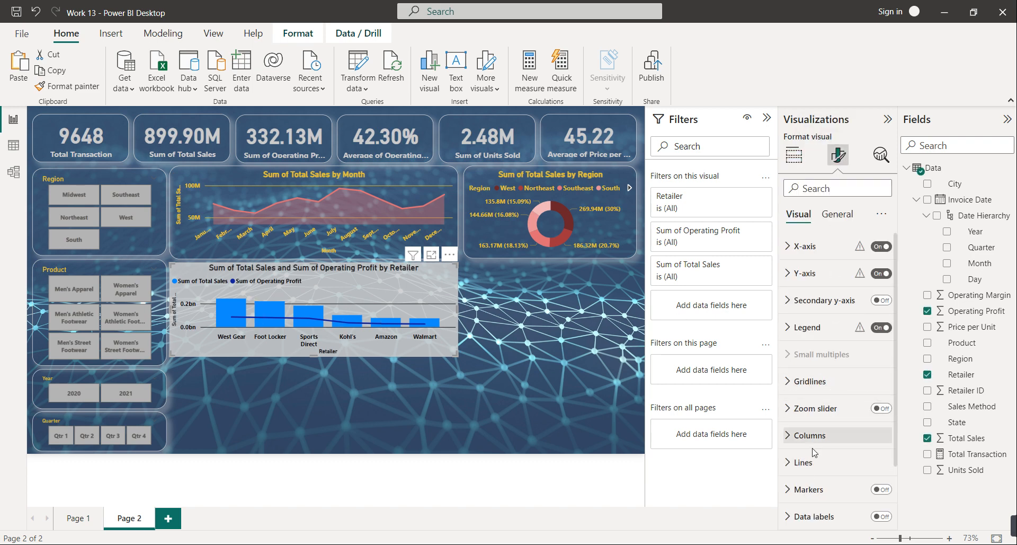
scroll(808, 440, down, 2)
click(809, 390)
scroll(810, 423, down, 2)
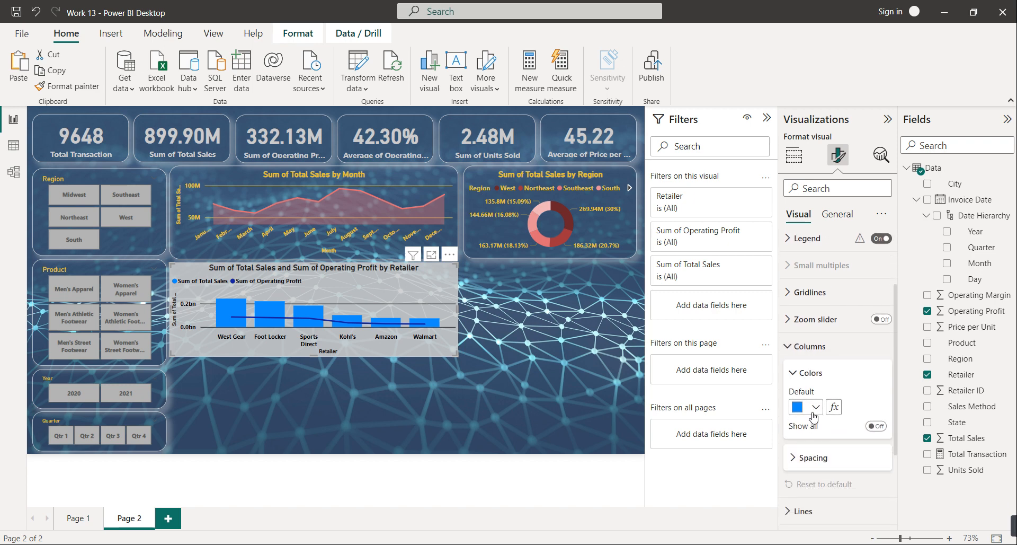
click(815, 415)
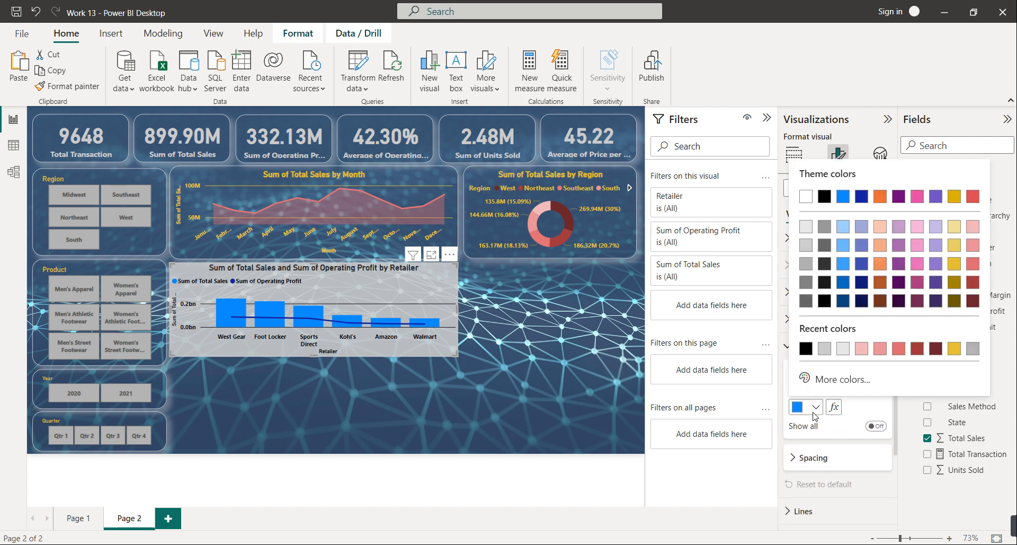
click(880, 281)
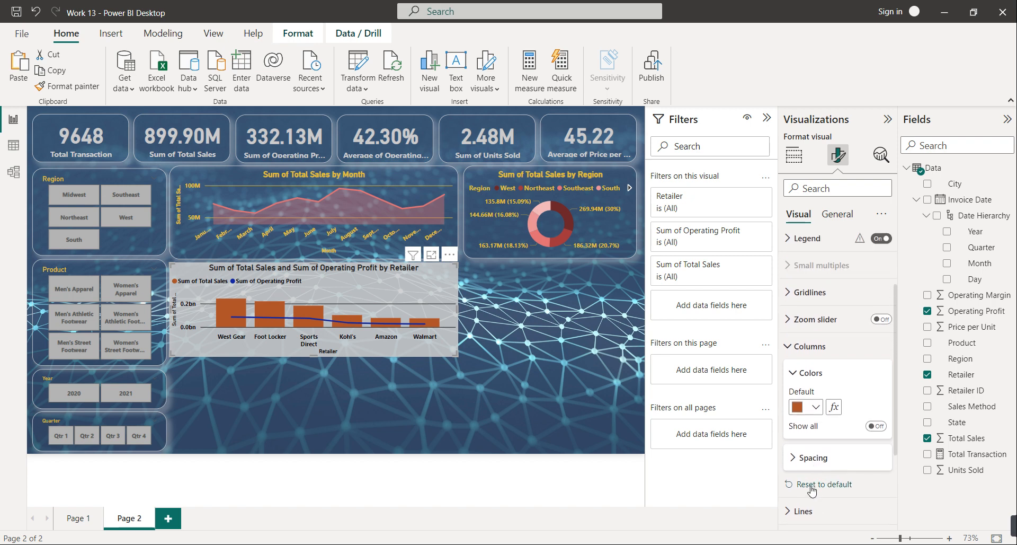
Try gold, dark gold, light blue and dark gray for the Sum of Operating Profit line, settling on light pink
click(806, 510)
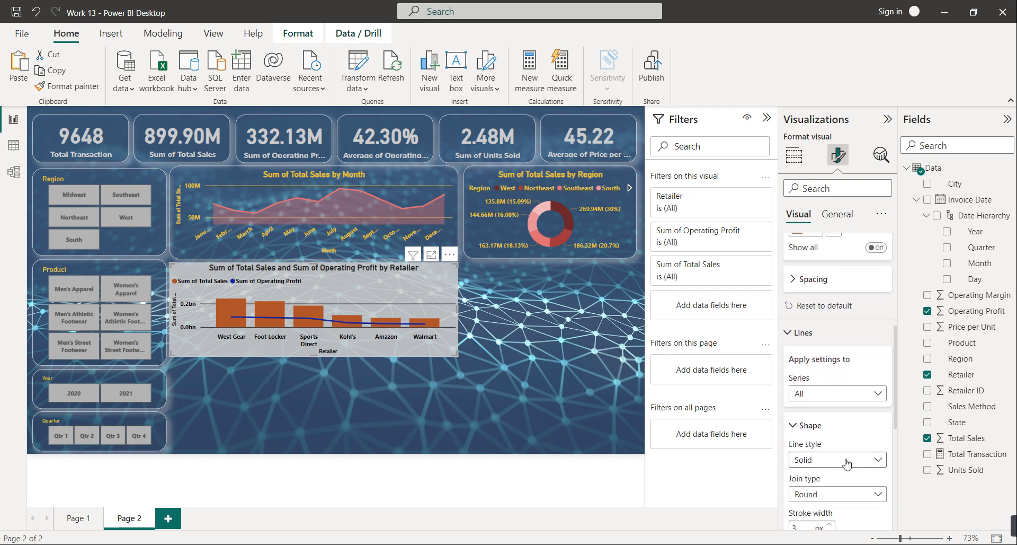
scroll(848, 466, down, 3)
scroll(857, 450, down, 2)
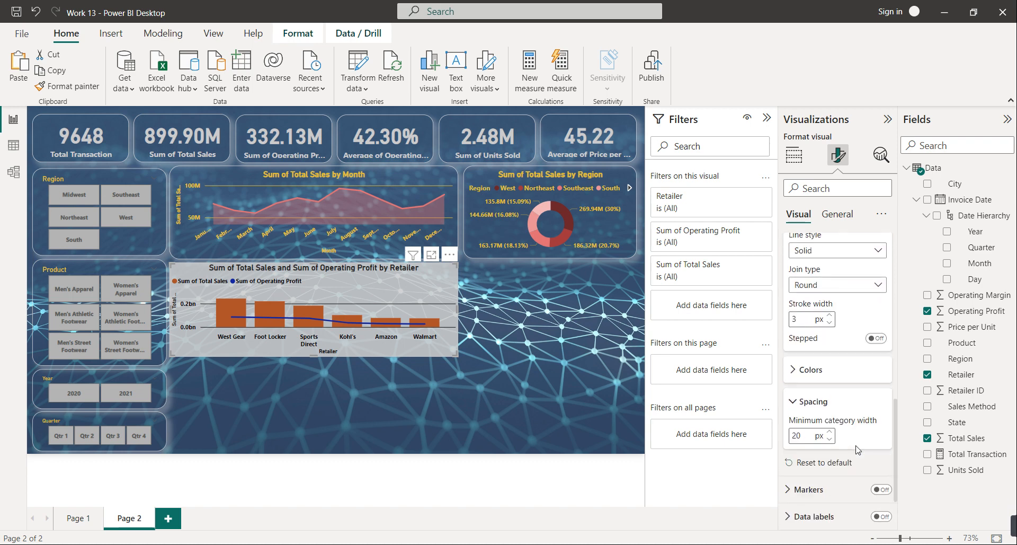
click(816, 358)
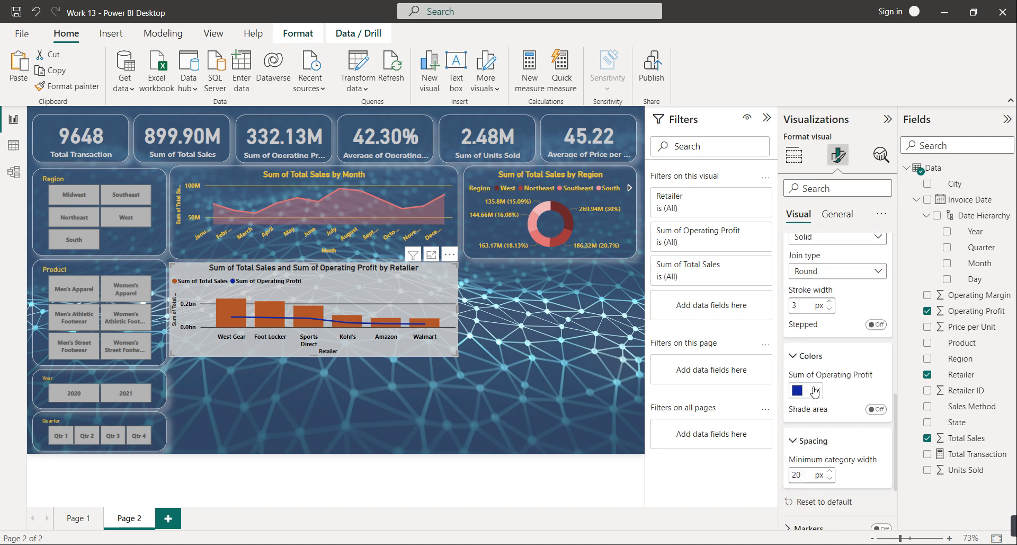
click(816, 391)
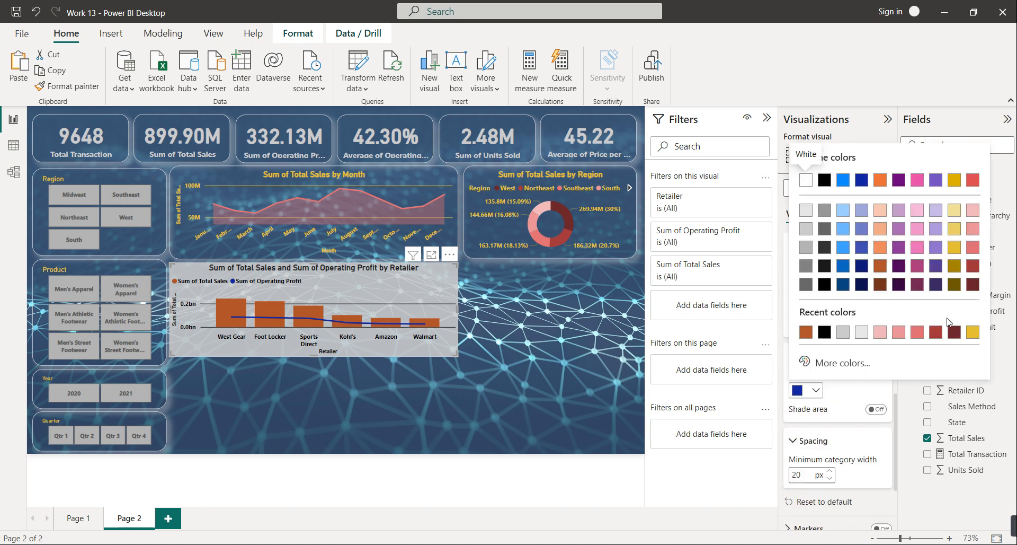
click(958, 248)
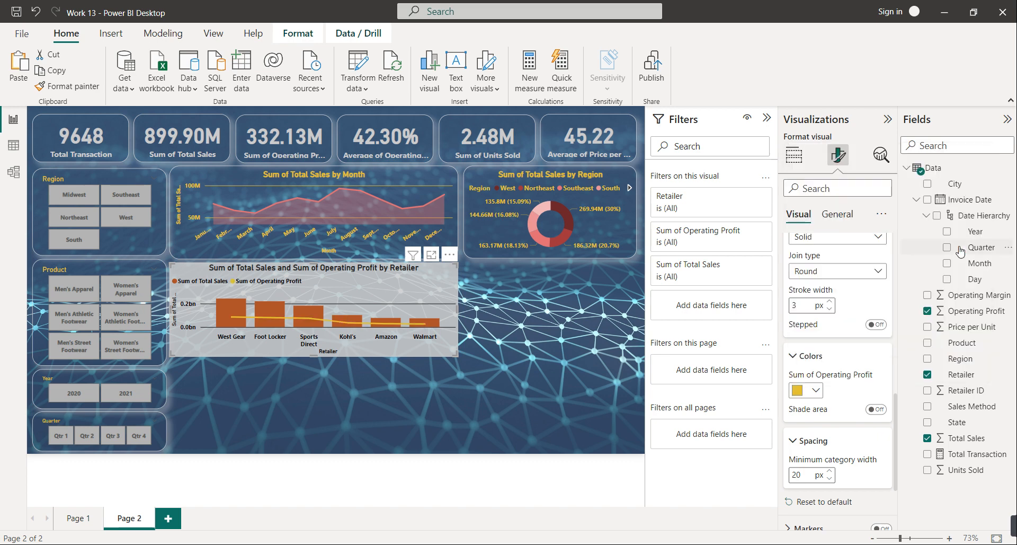
click(816, 390)
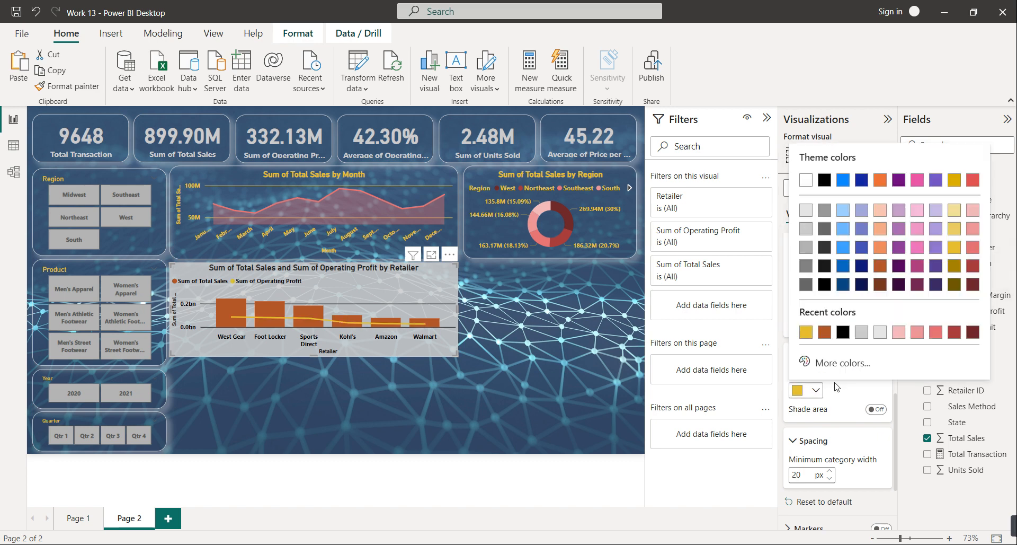
click(955, 266)
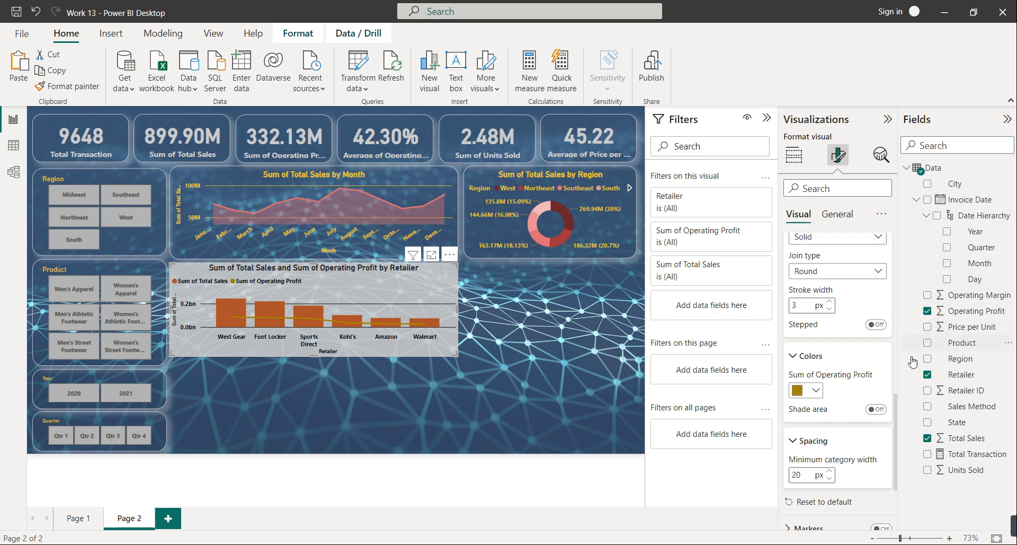
click(816, 390)
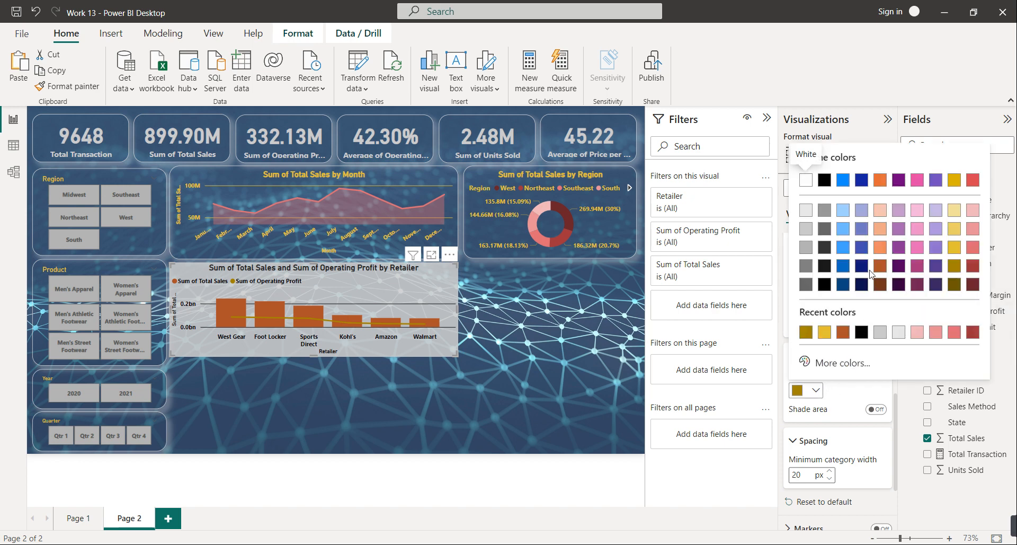
click(847, 233)
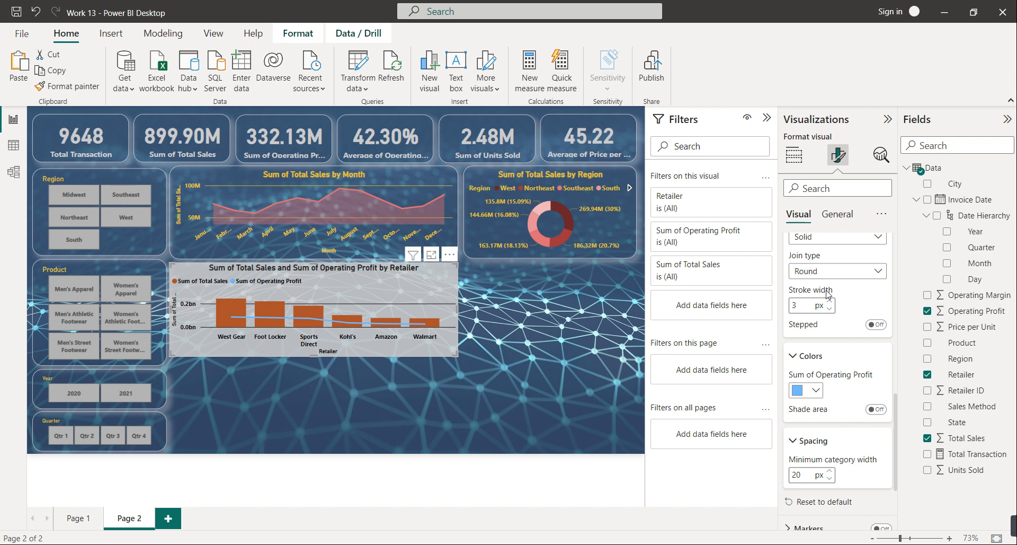
click(816, 390)
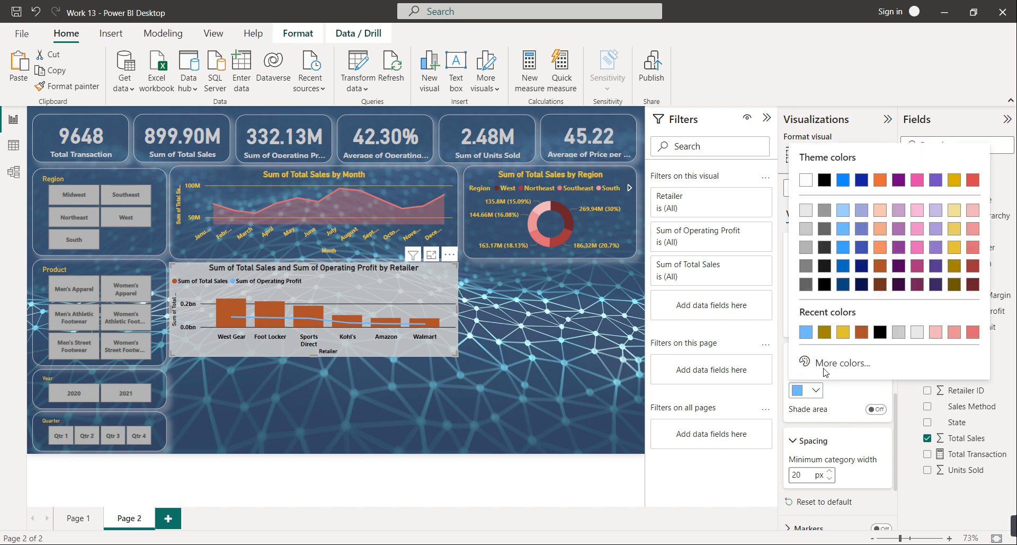
click(827, 232)
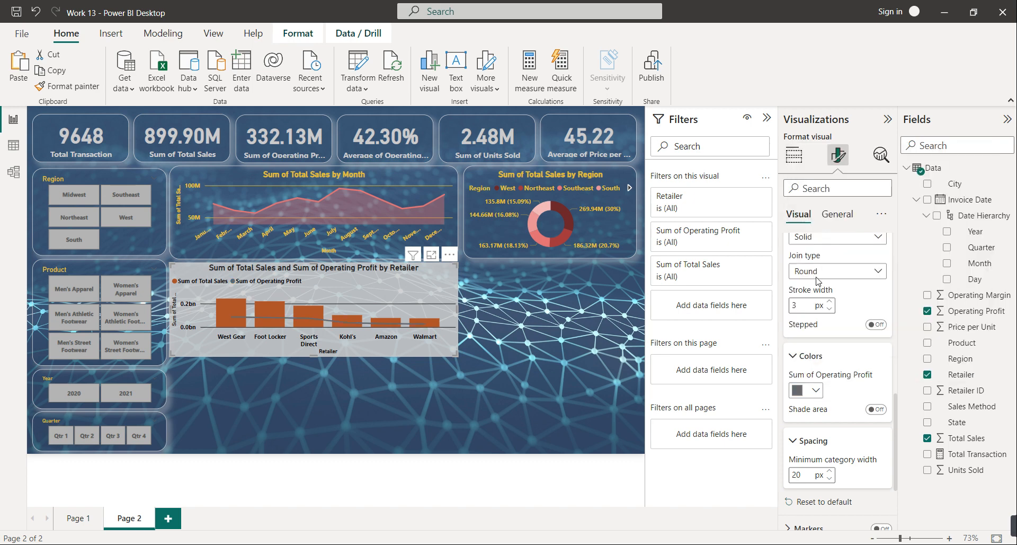
click(818, 391)
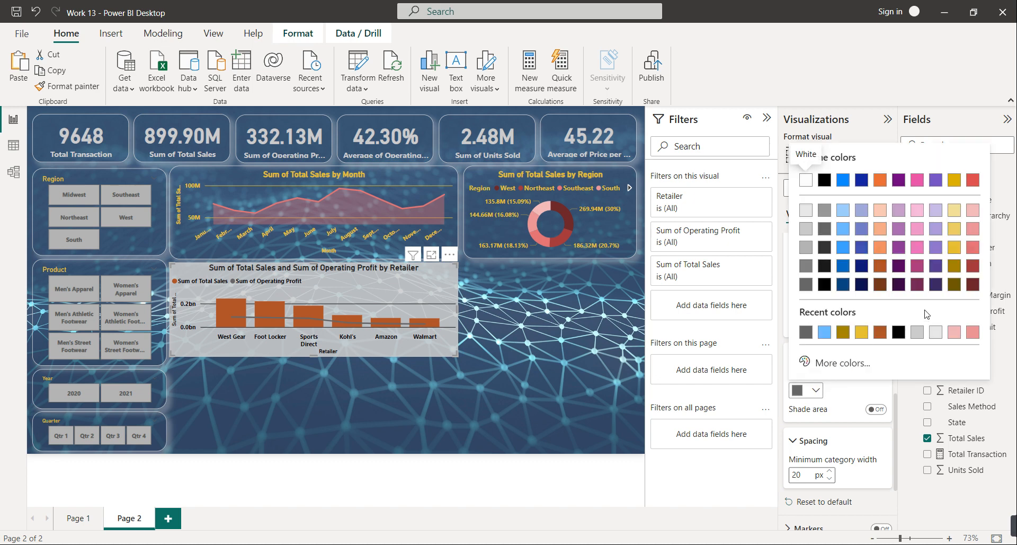
click(972, 210)
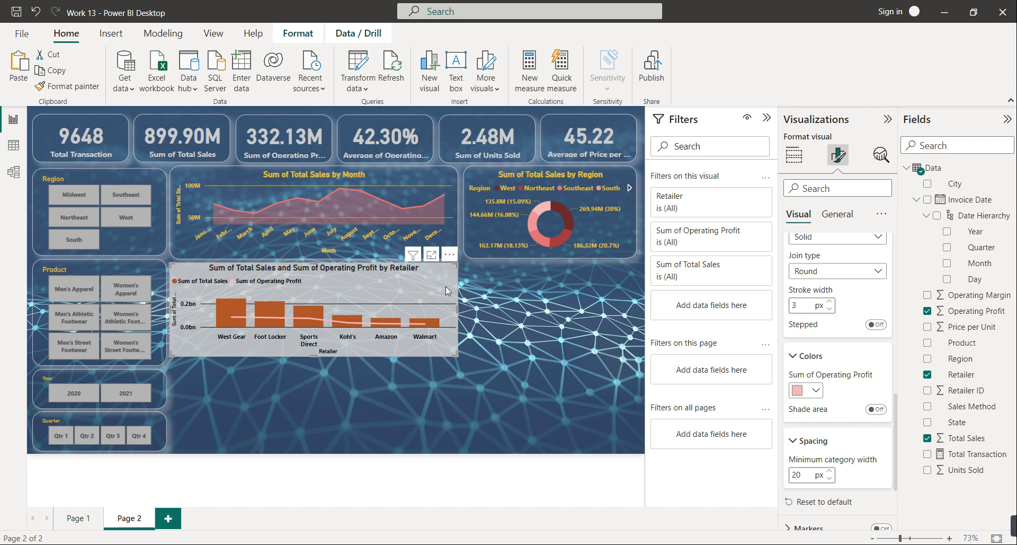
key(ctrl+c)
key(ctrl+v)
drag(446, 286, 440, 380)
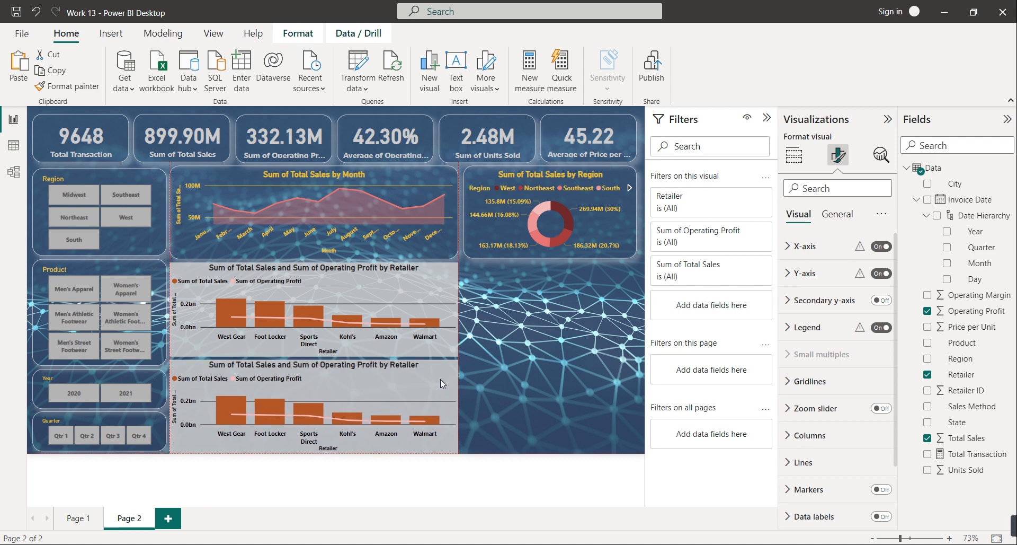
key(Delete)
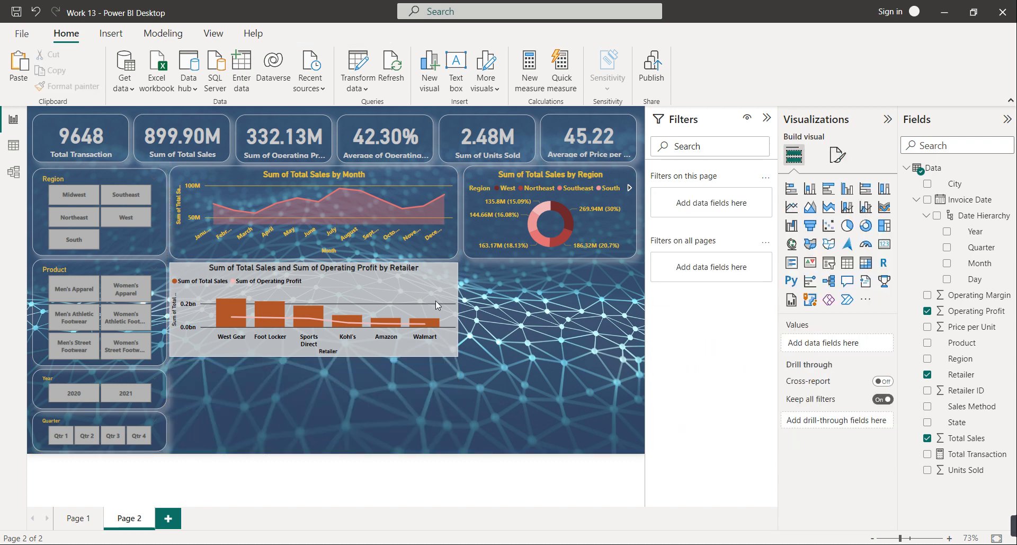
Add a light gray visual border with rounded corners to the retailer combo chart
click(435, 301)
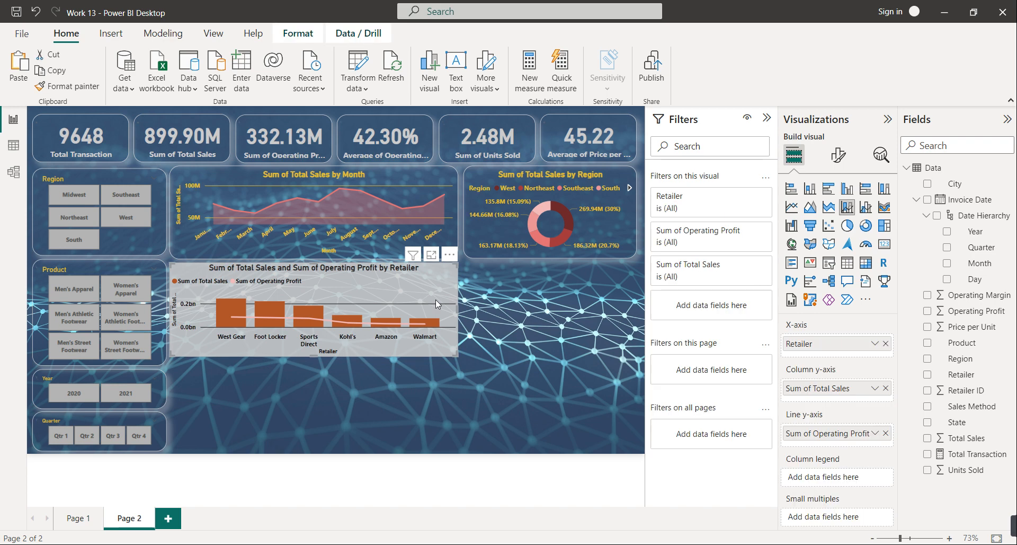
click(838, 155)
click(830, 222)
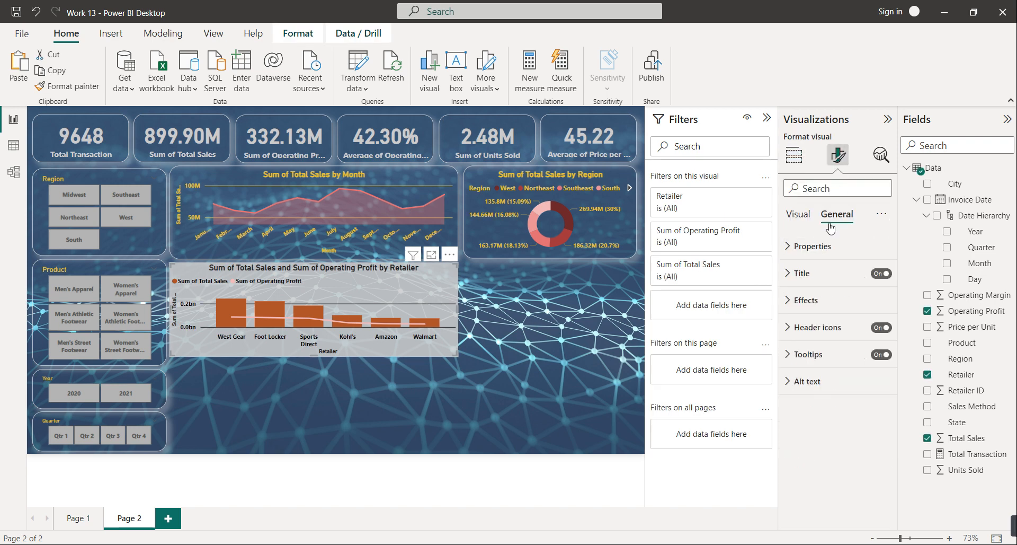
click(840, 300)
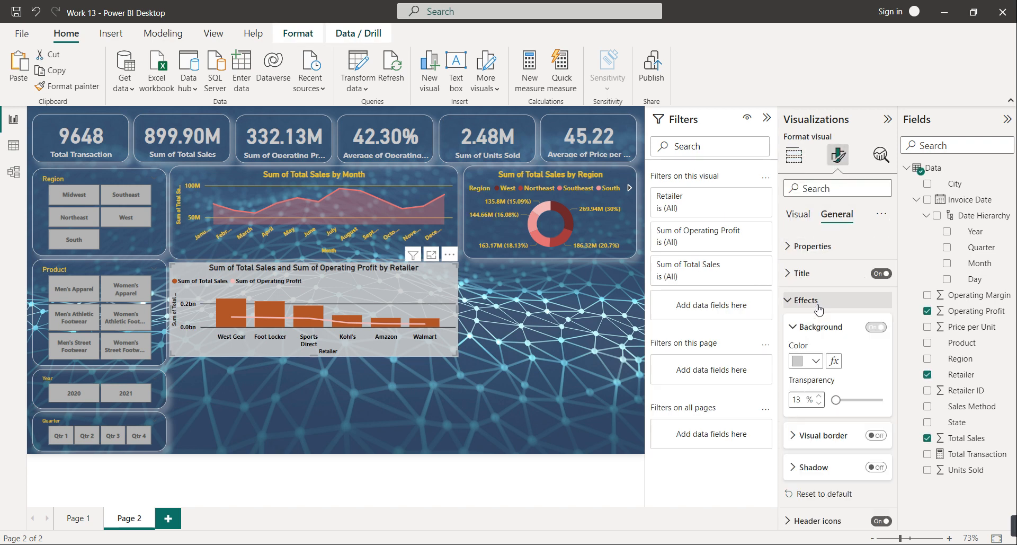
click(876, 434)
click(839, 446)
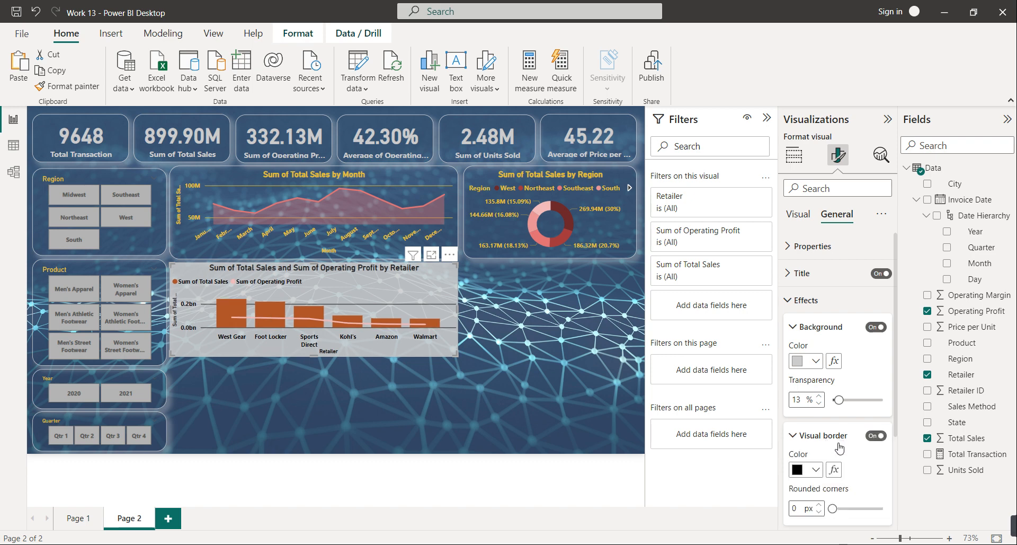
click(813, 469)
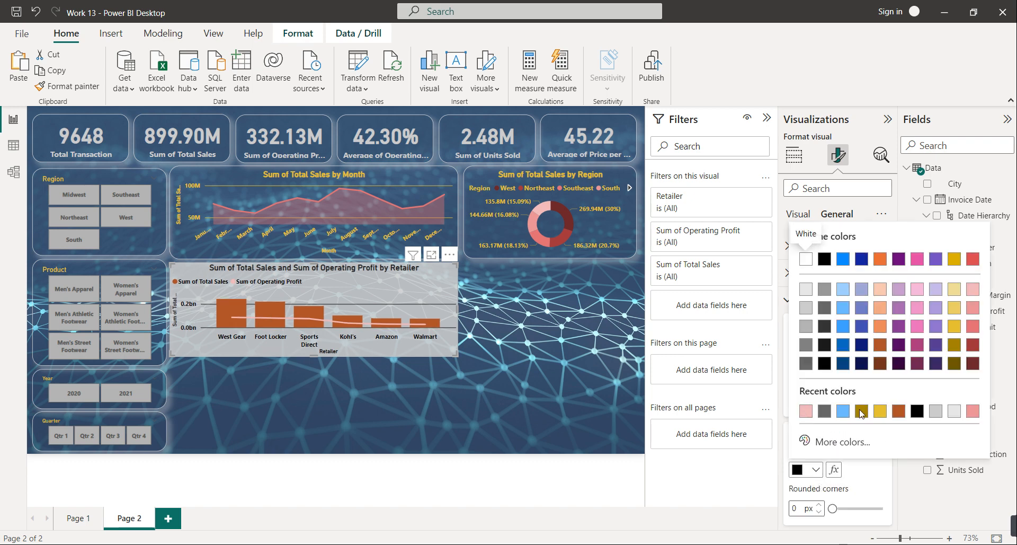
click(954, 411)
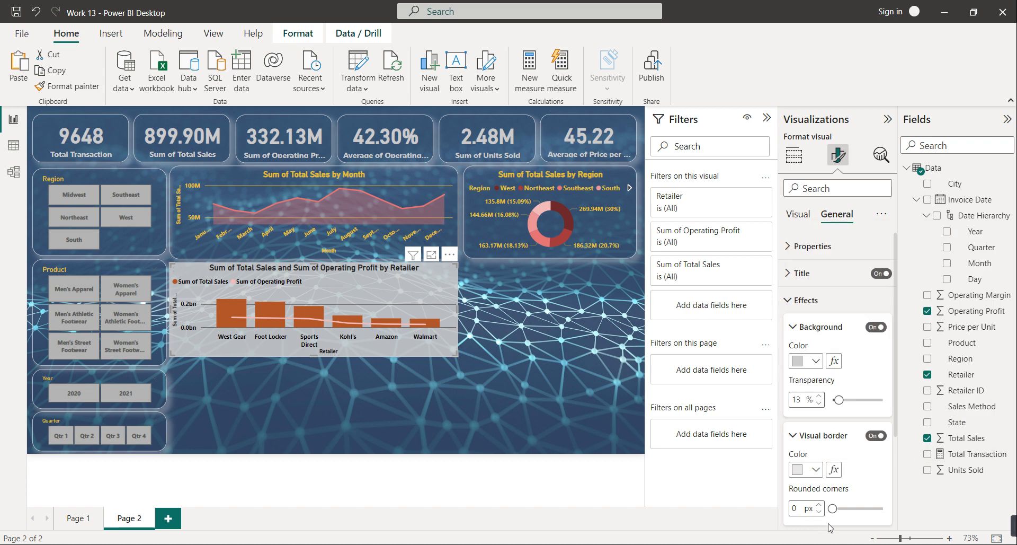
drag(833, 507, 867, 508)
click(558, 382)
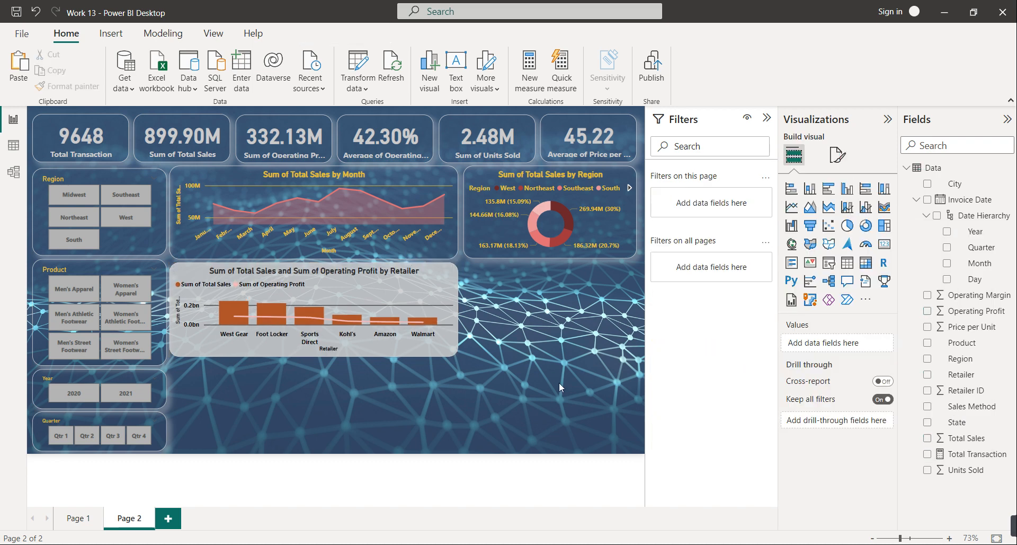
mouse_move(1014, 524)
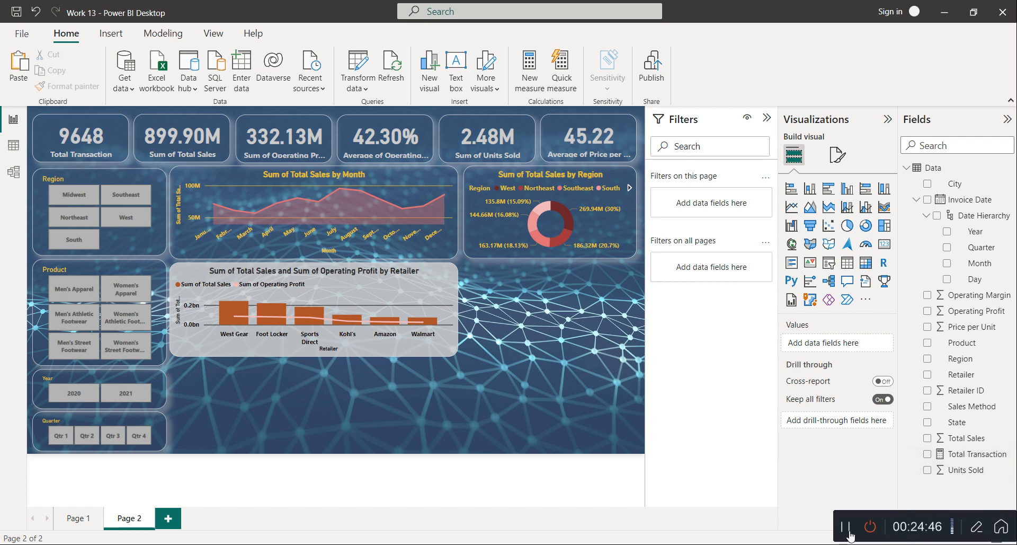
Duplicate the retailer combo chart, place the copy directly below the original and slightly reduce its height
click(450, 306)
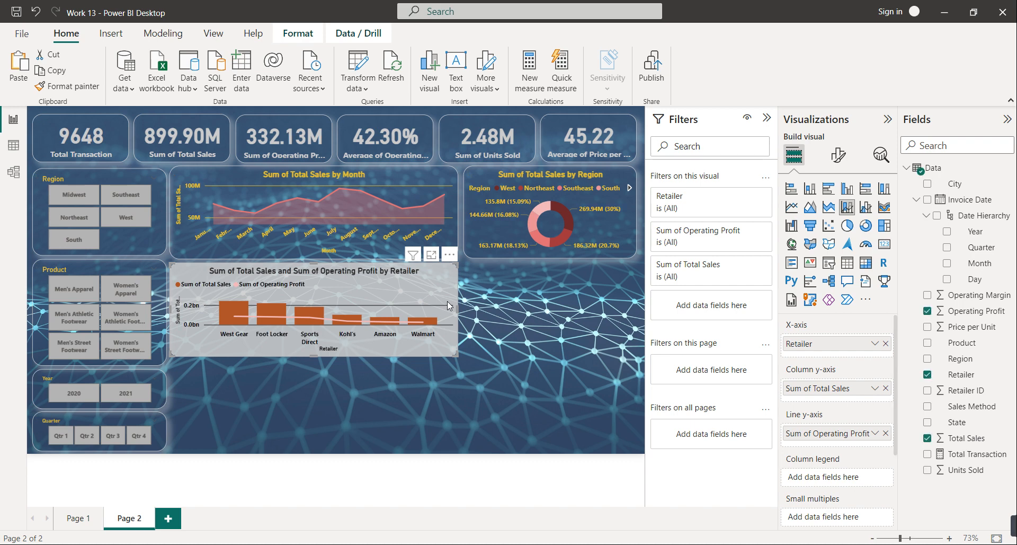
key(ctrl+c)
key(ctrl+v)
drag(447, 300, 443, 398)
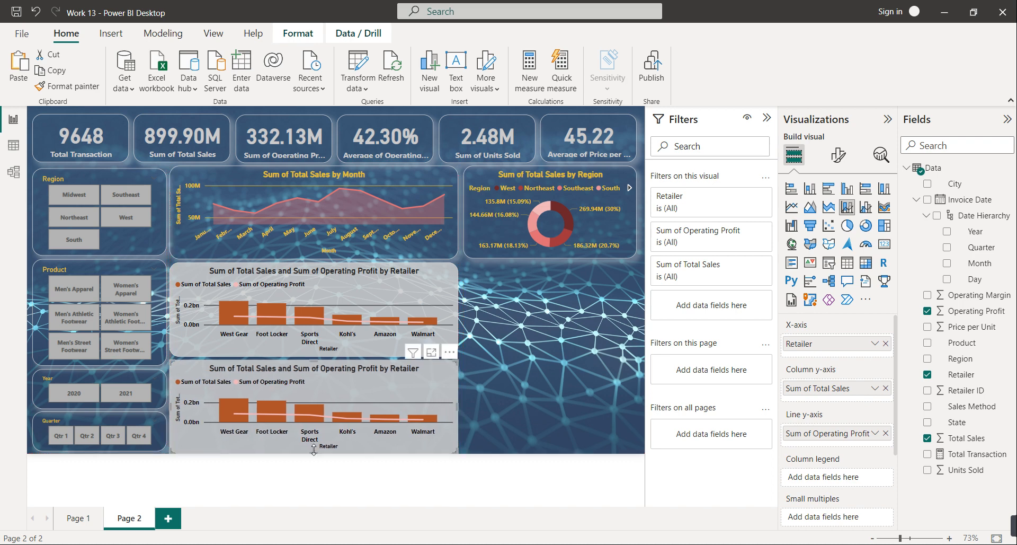
drag(315, 452, 317, 449)
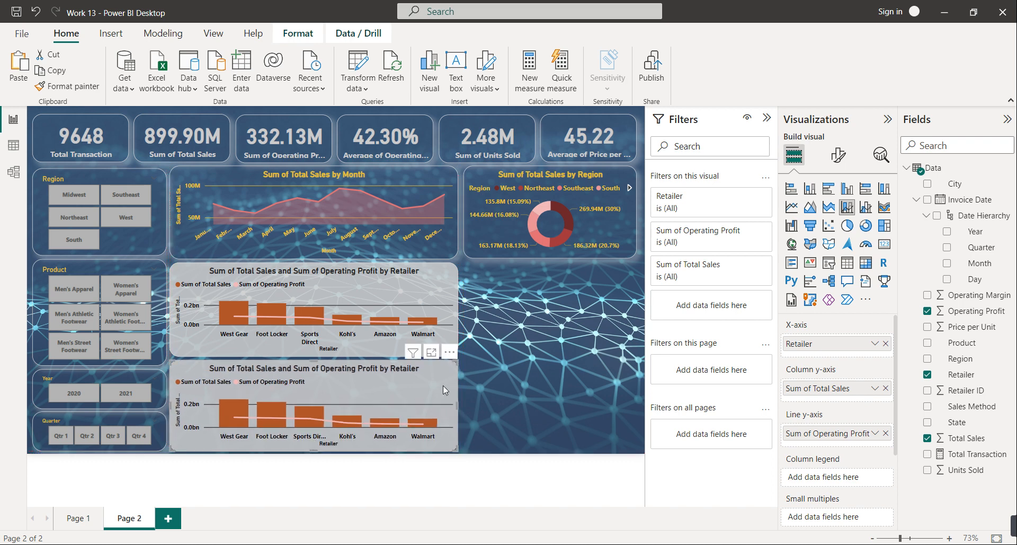
Replace Retailer with Product on the copied chart's X-axis and convert the chart to a ribbon chart
click(885, 344)
drag(962, 344, 836, 351)
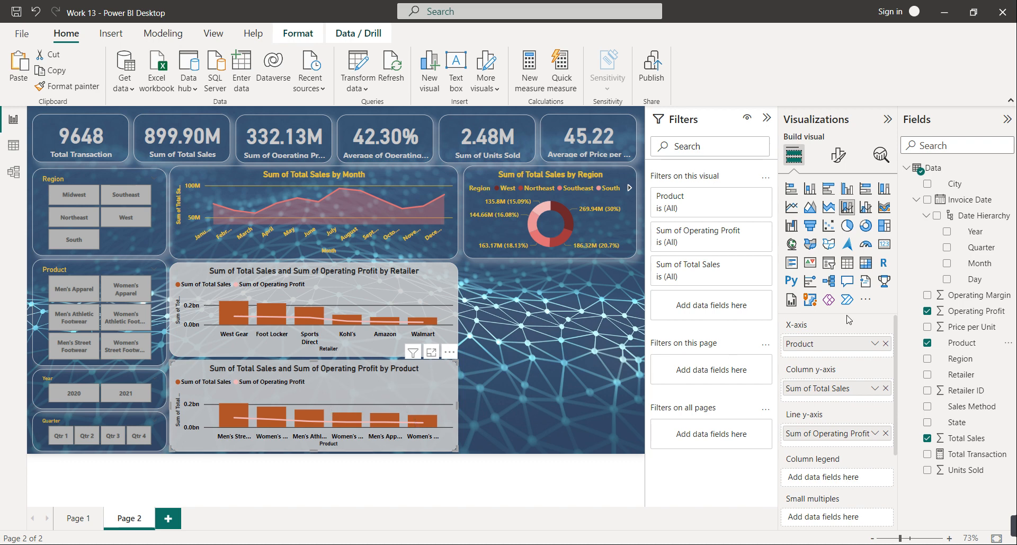
click(884, 207)
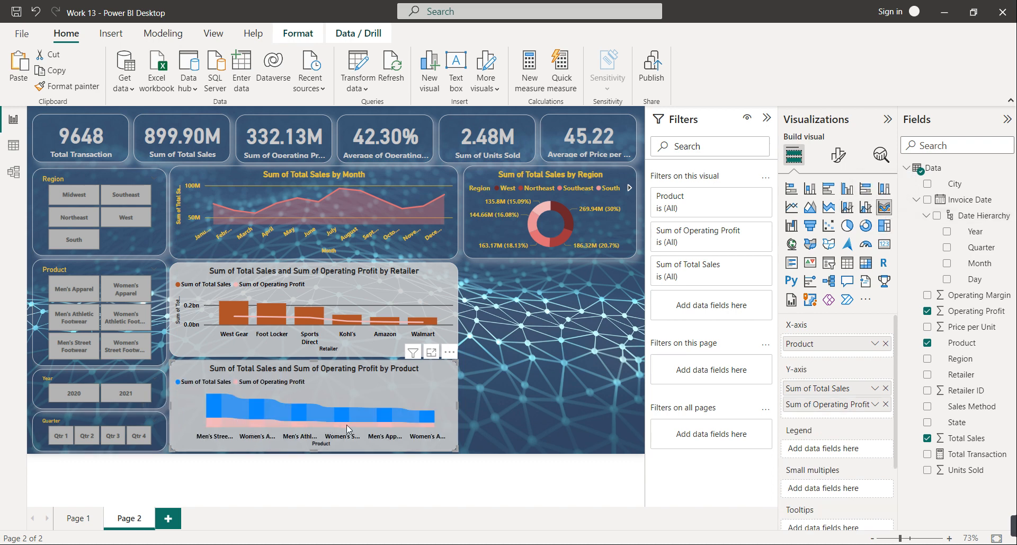
Set the Sum of Total Sales ribbon color to dark gold in the product ribbon chart
click(836, 162)
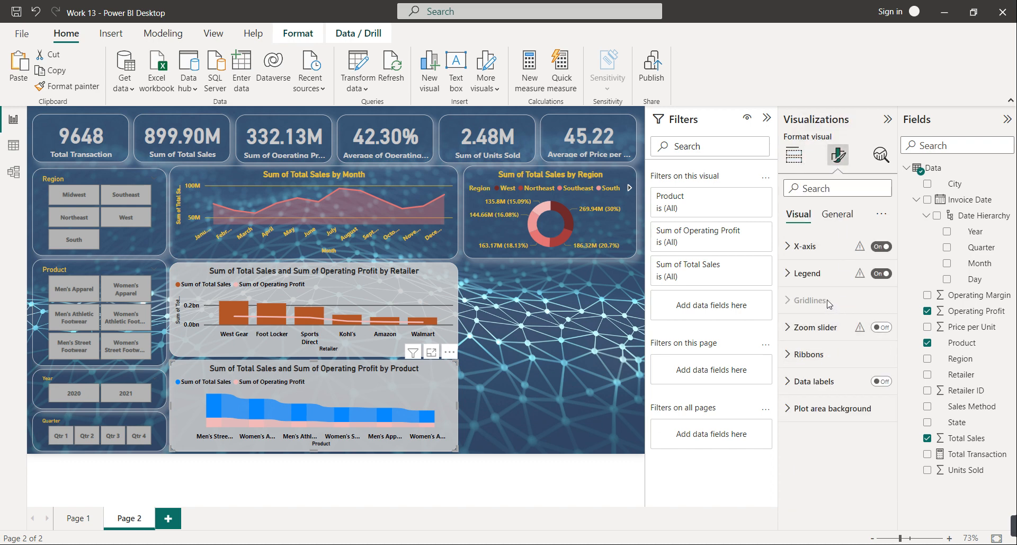
click(810, 354)
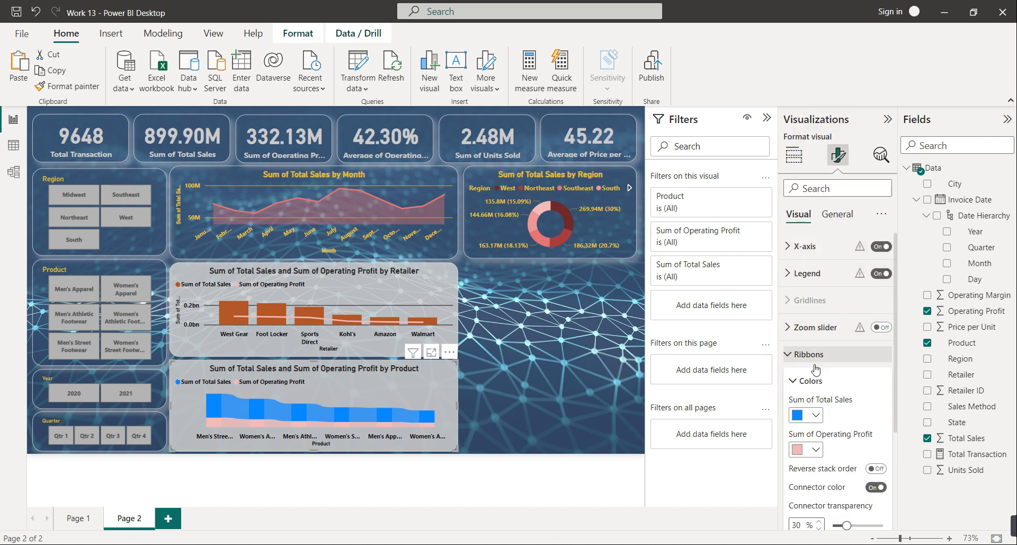
click(815, 416)
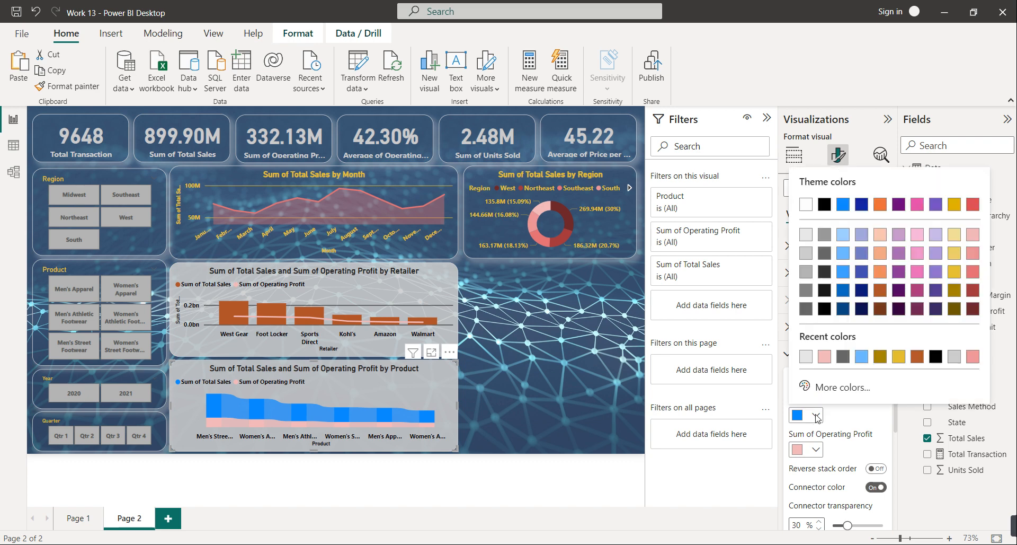
click(954, 295)
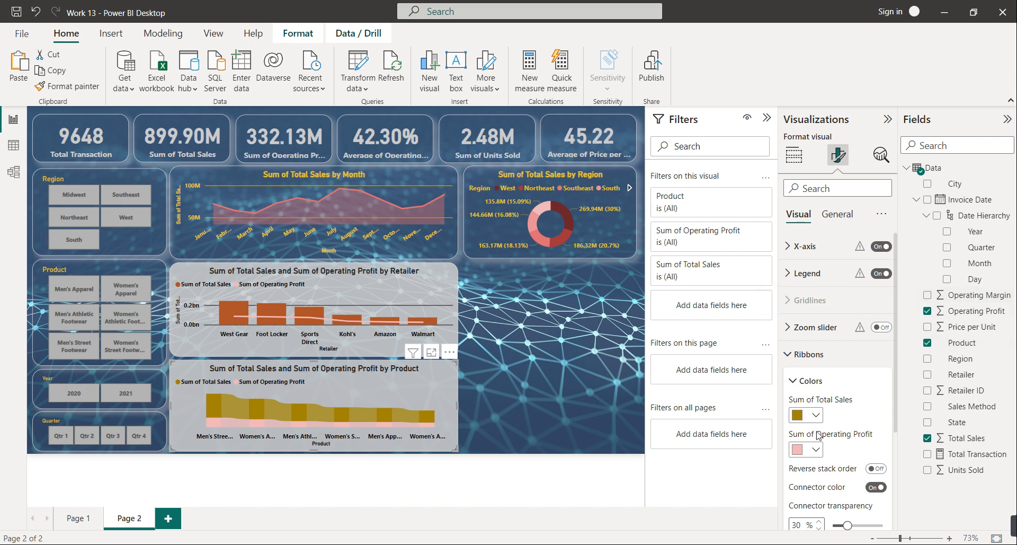
Set the product chart's Sum of Operating Profit ribbon color to dark orange
click(816, 450)
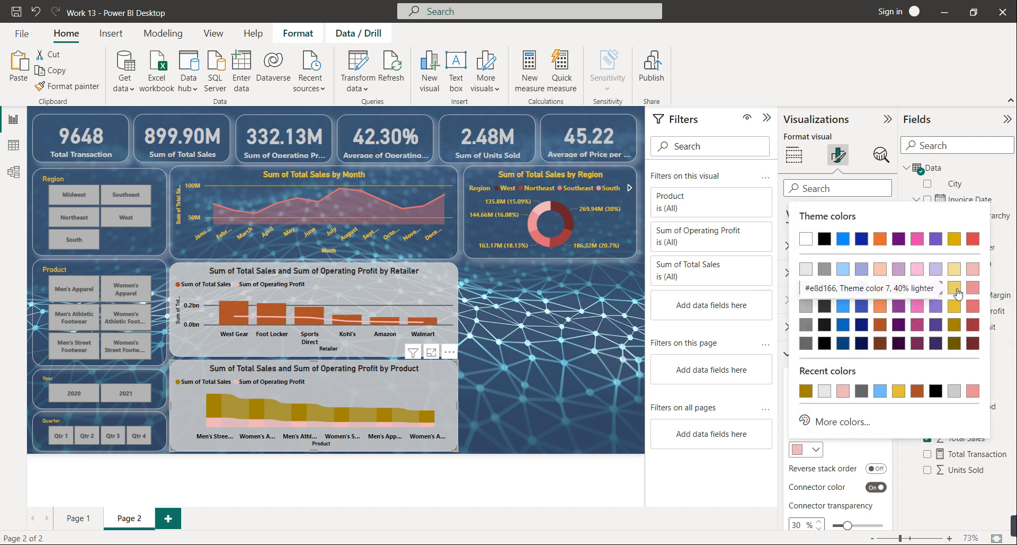
click(976, 272)
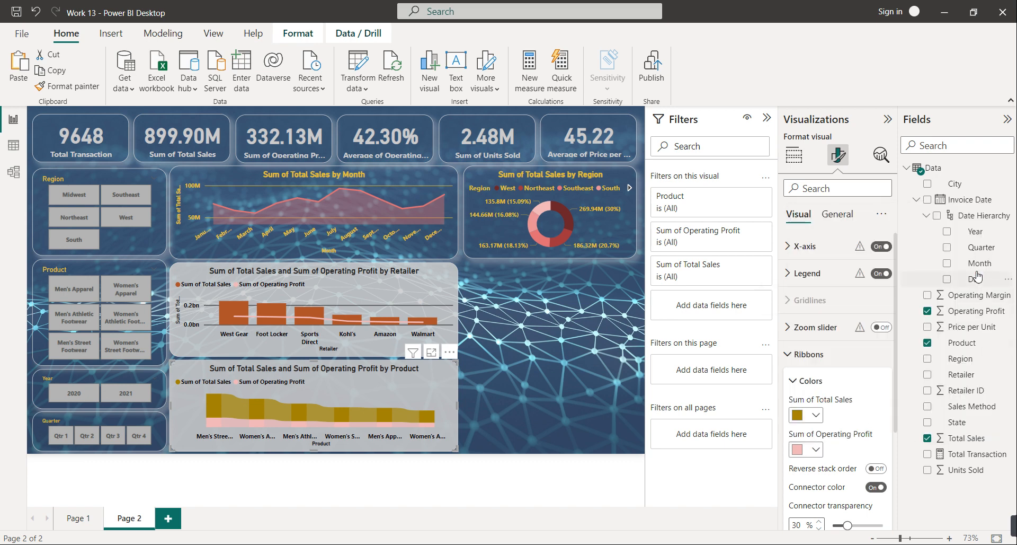
click(812, 449)
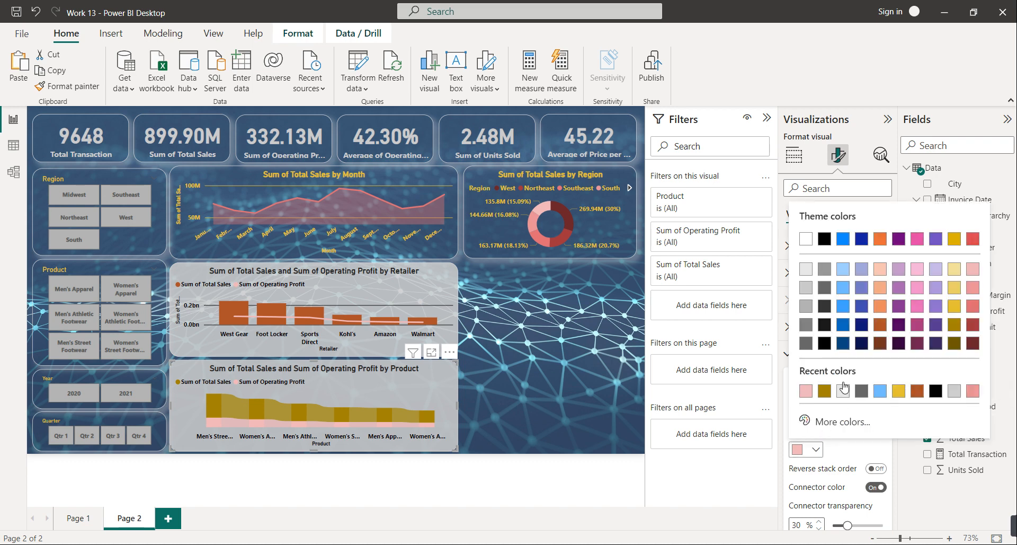
click(877, 327)
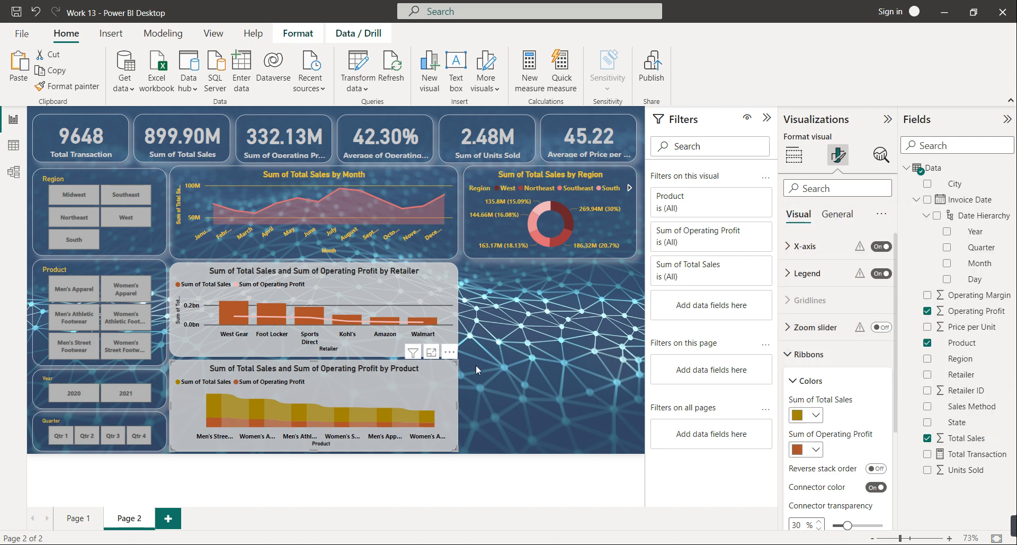
click(515, 377)
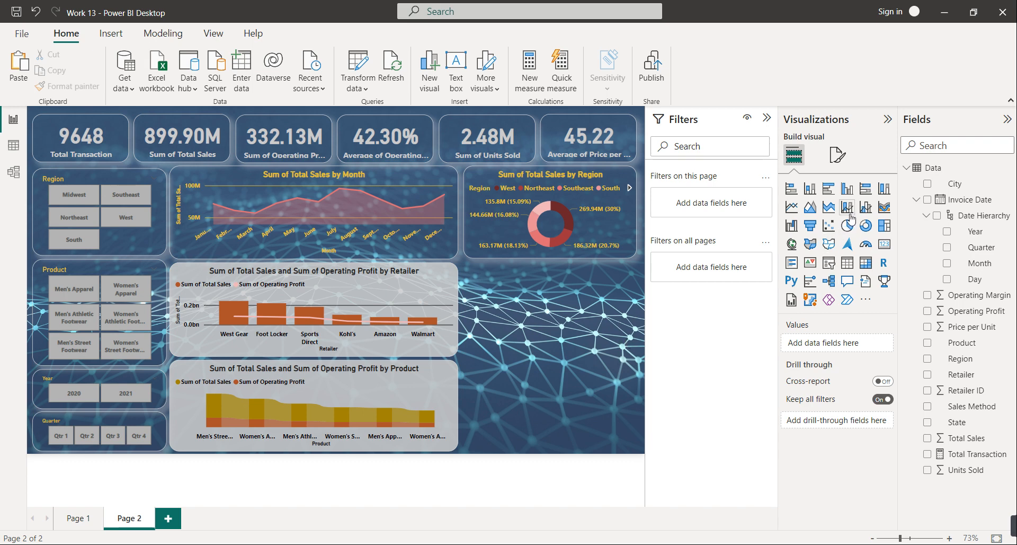
Insert a clustered bar chart below the region donut chart and resize it into a tall, narrow visual beside the retailer and product charts
click(825, 194)
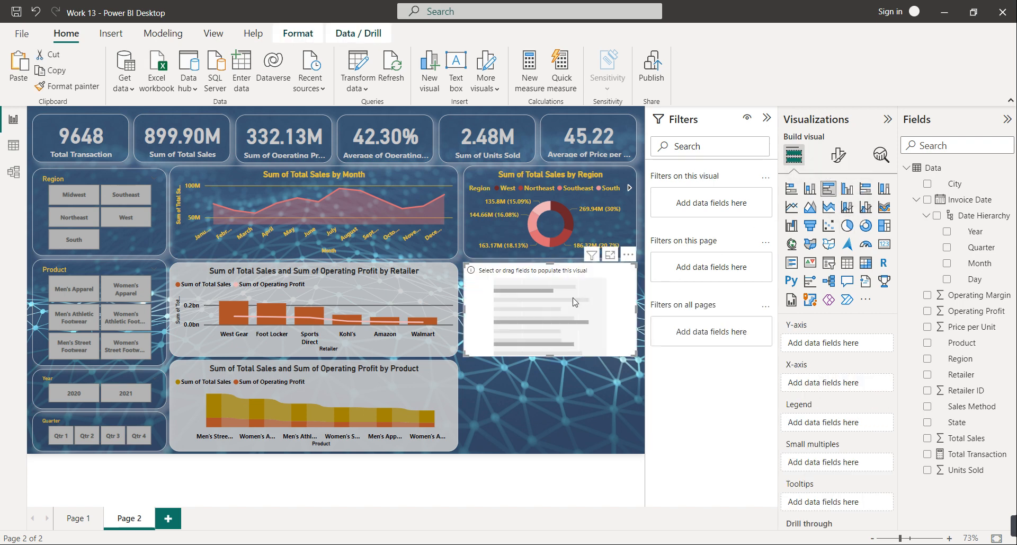
drag(550, 383, 549, 451)
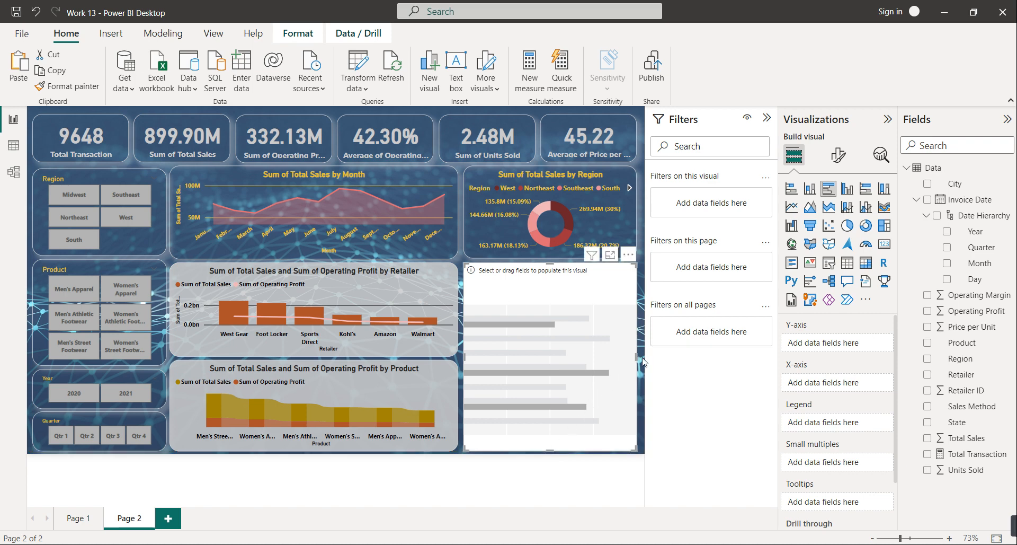
drag(638, 356, 561, 356)
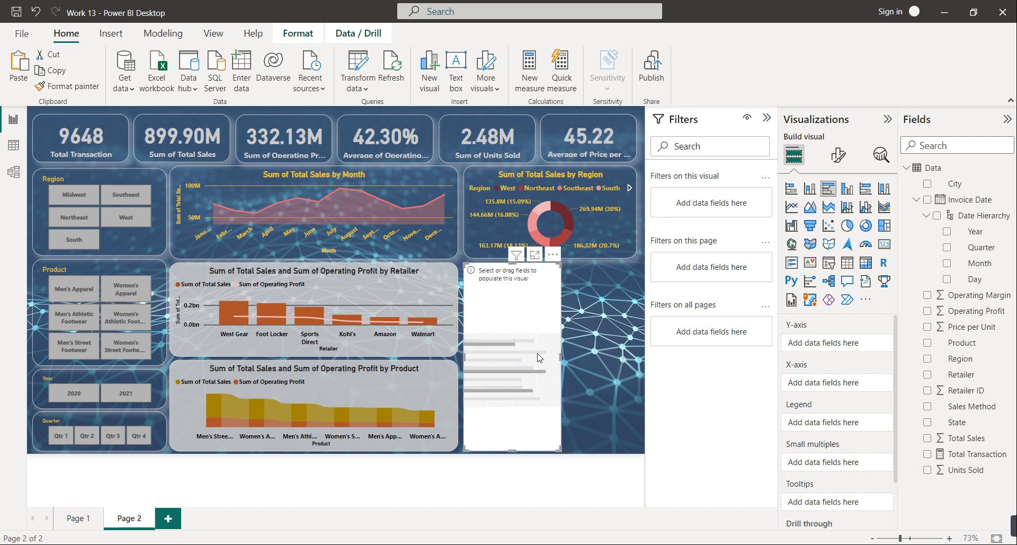
Plot Sum of Total Sales and Sum of Operating Profit on the bar chart's X-axis, with Sales Method on its Y-axis
drag(964, 442, 846, 389)
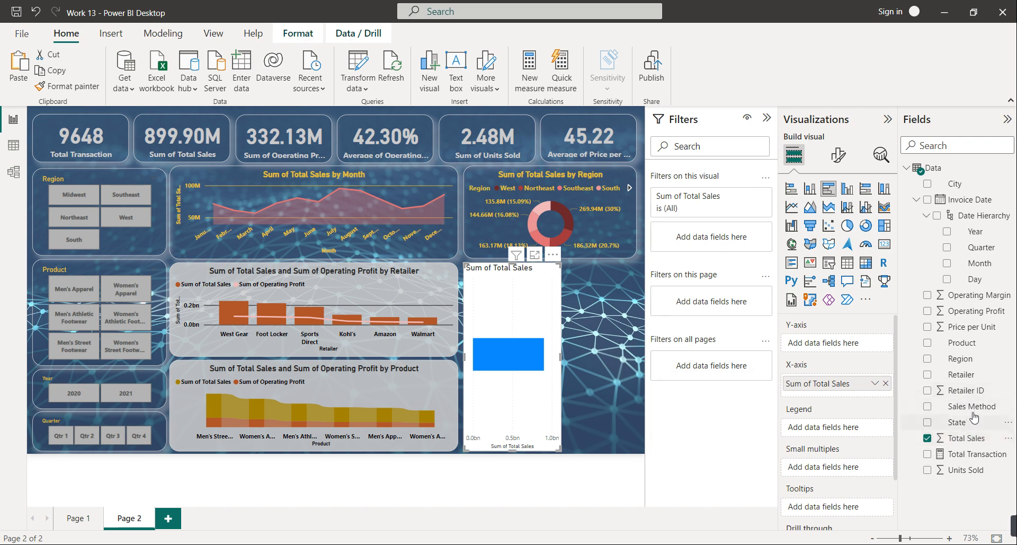
drag(973, 416, 855, 354)
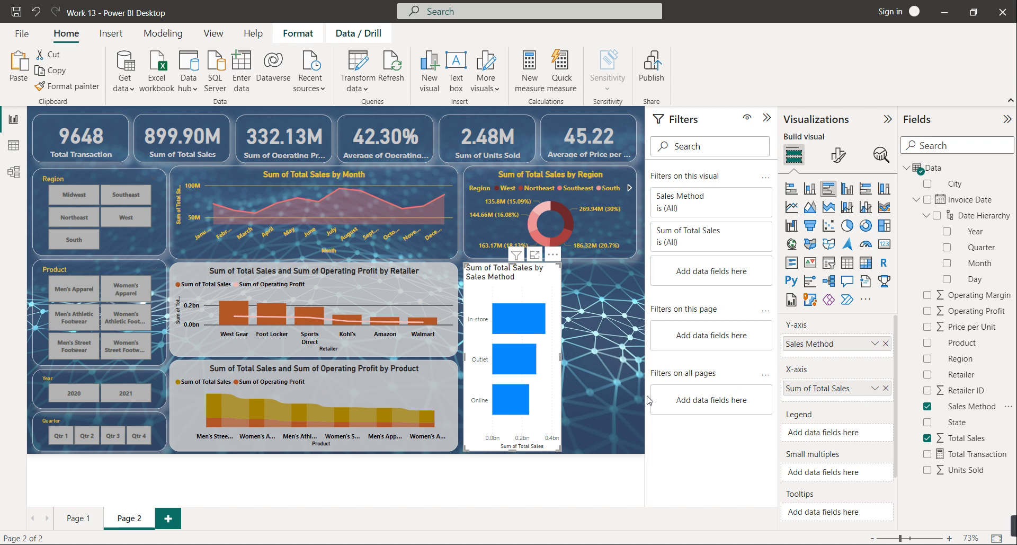
drag(974, 311, 863, 396)
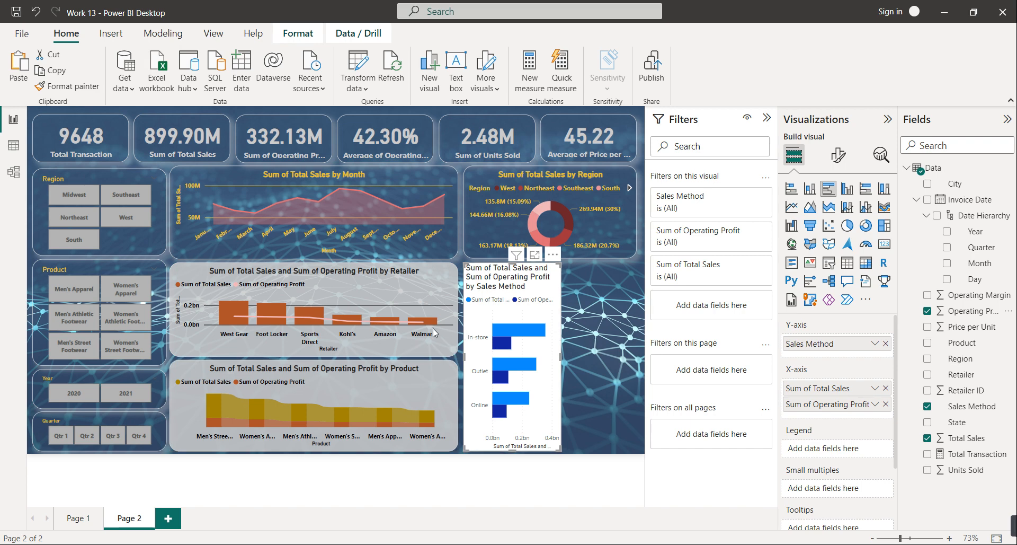
Copy the retailer combo chart's formatting onto the sales method bar chart with Format painter
click(418, 297)
click(68, 86)
click(551, 310)
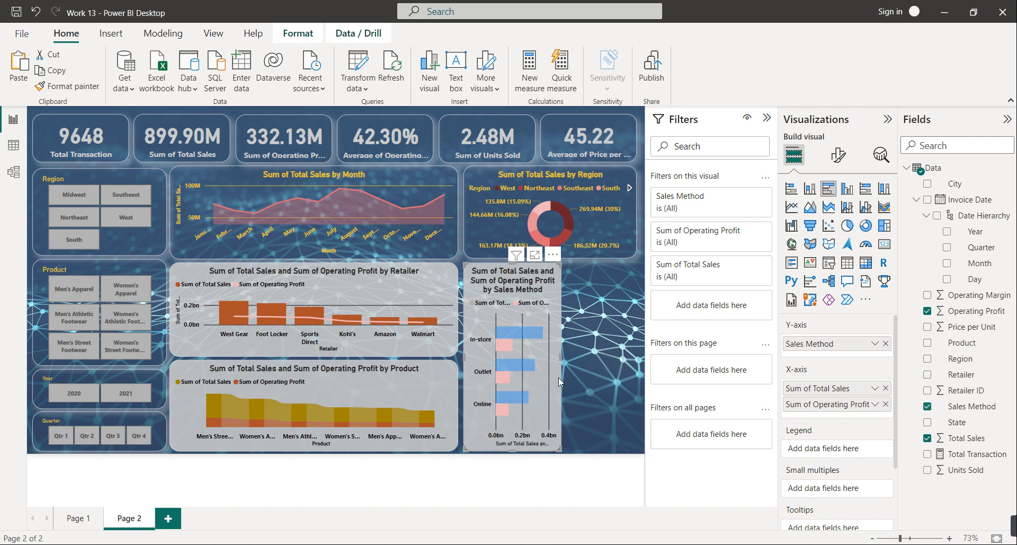
Color the sales method chart's bars dark red for Sum of Total Sales and dark orange for Sum of Operating Profit
click(838, 156)
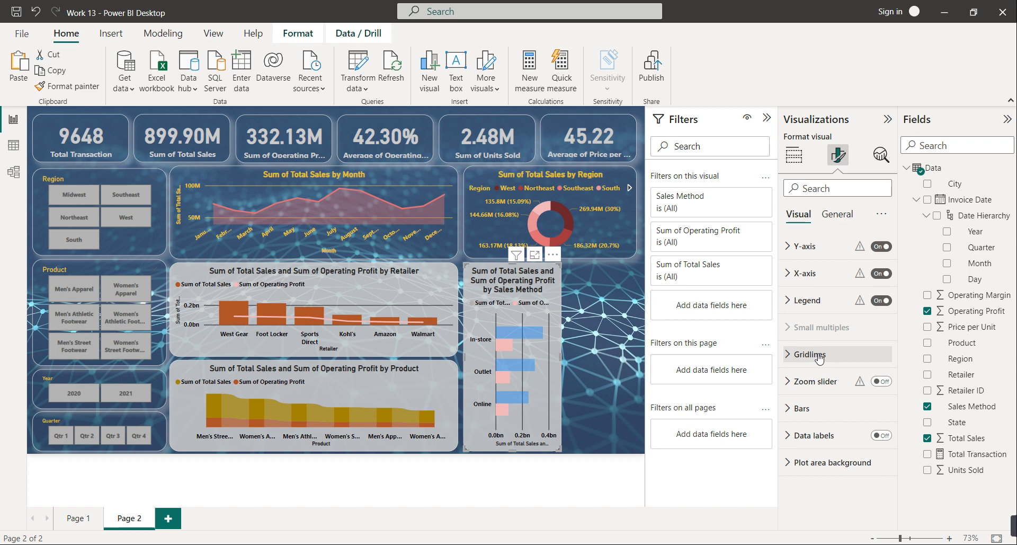
click(809, 416)
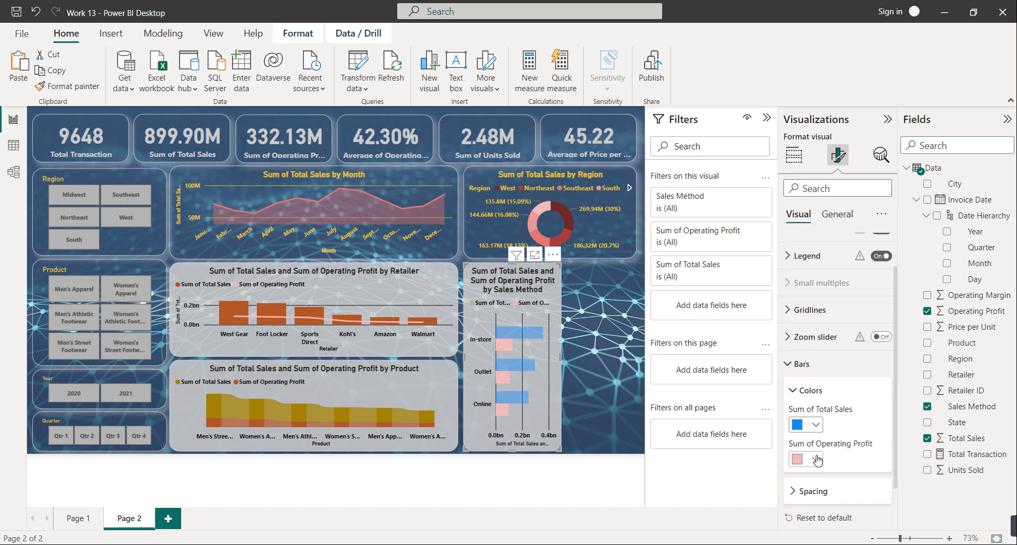
click(816, 424)
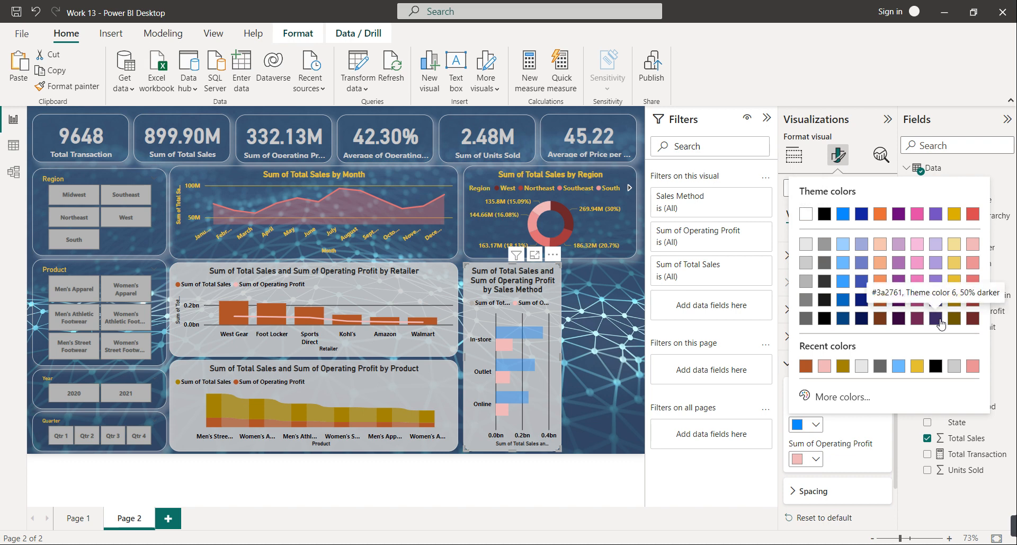
click(974, 300)
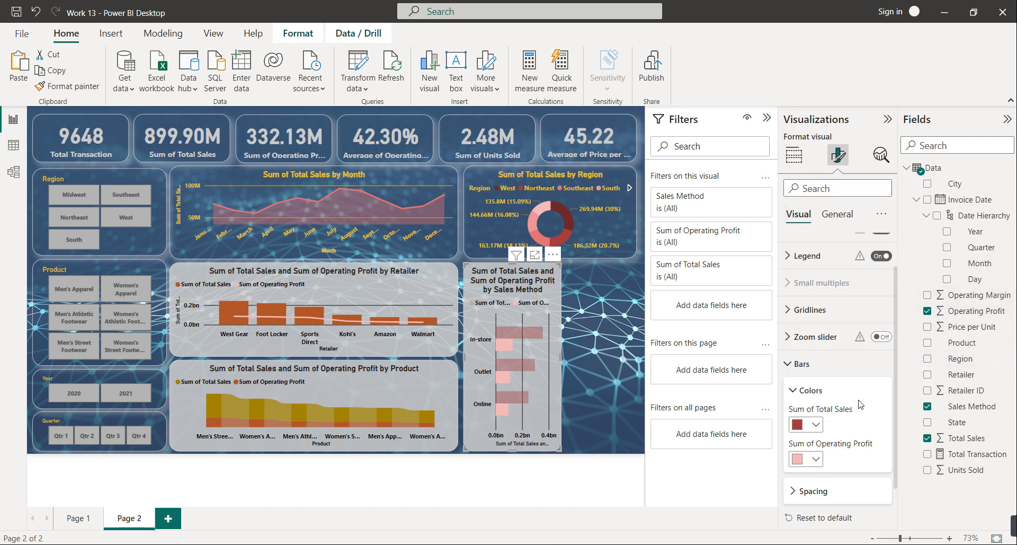
click(816, 459)
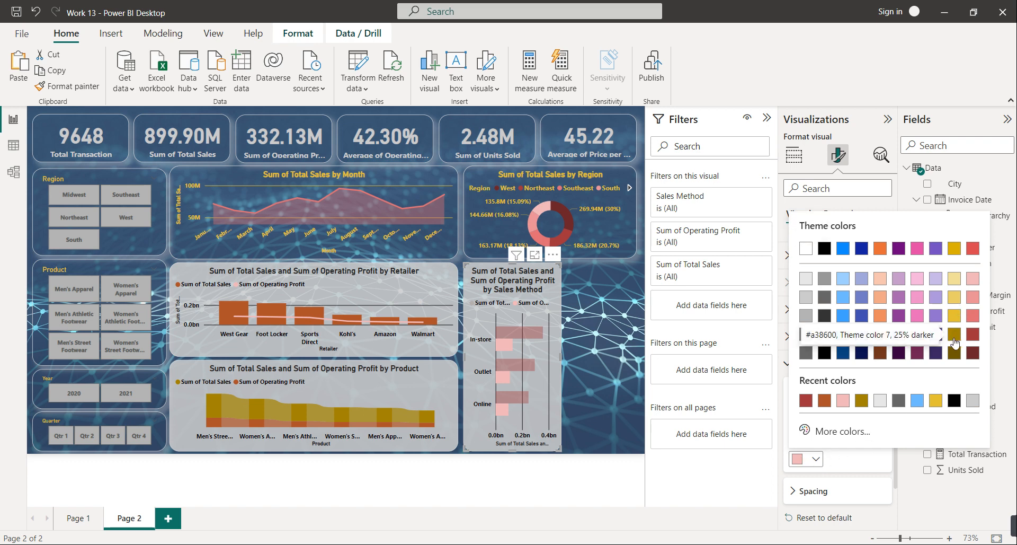
click(881, 337)
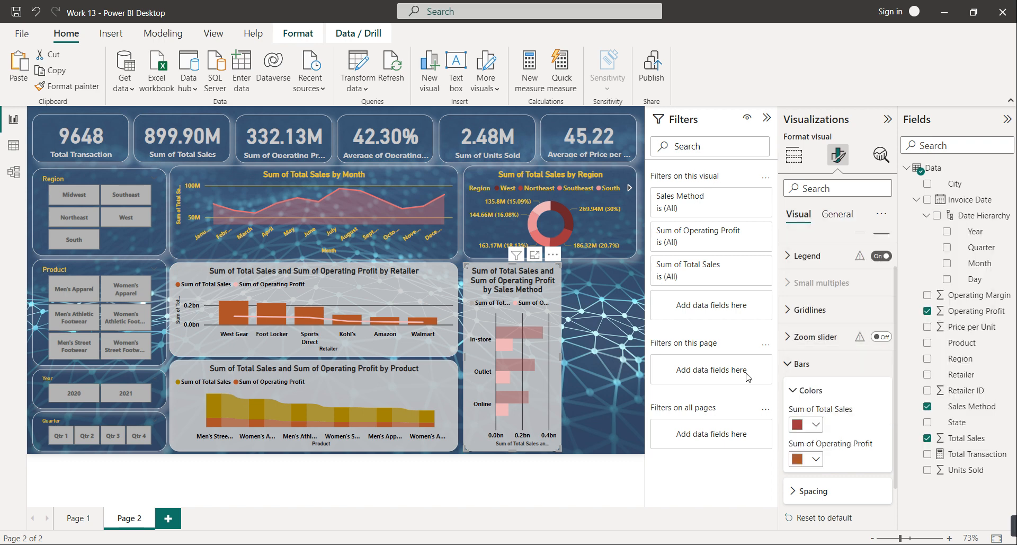
click(586, 373)
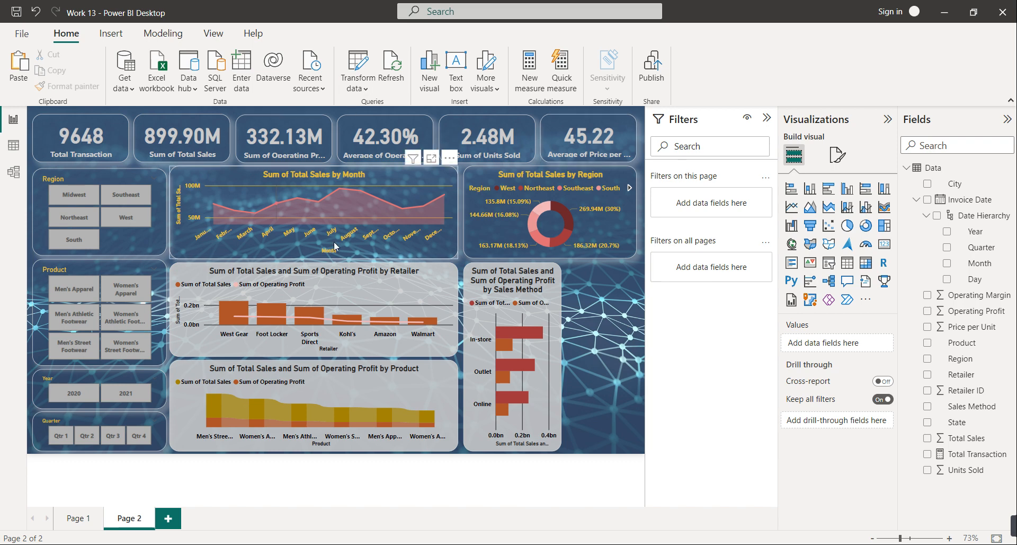
Recolor the retailer combo chart's columns, trying gold and settling on dark gold
click(374, 290)
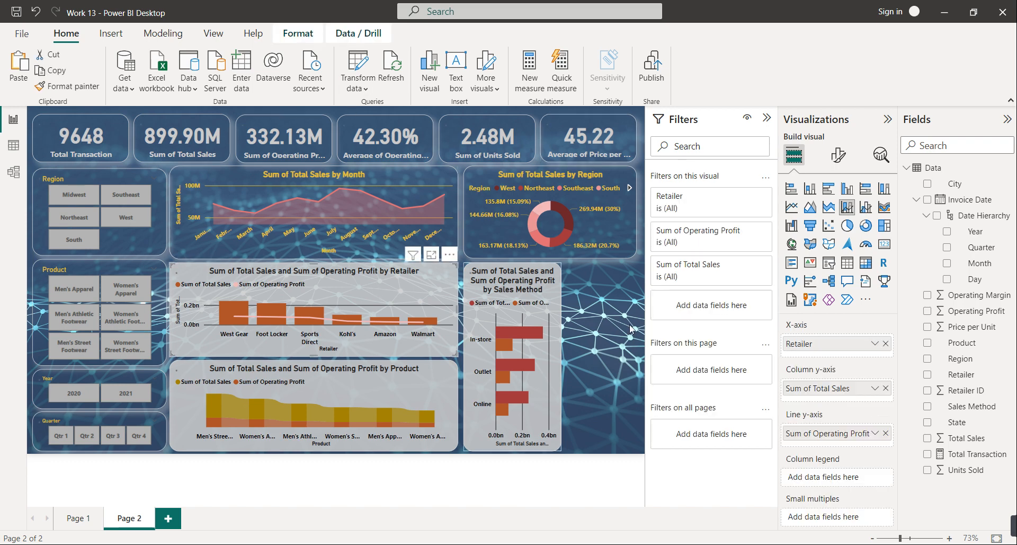
click(838, 154)
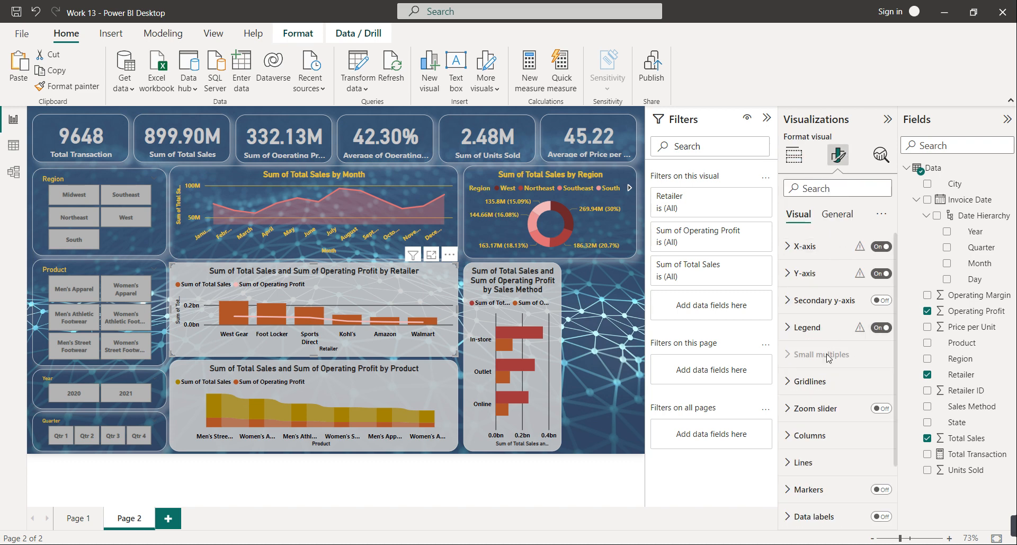
click(808, 445)
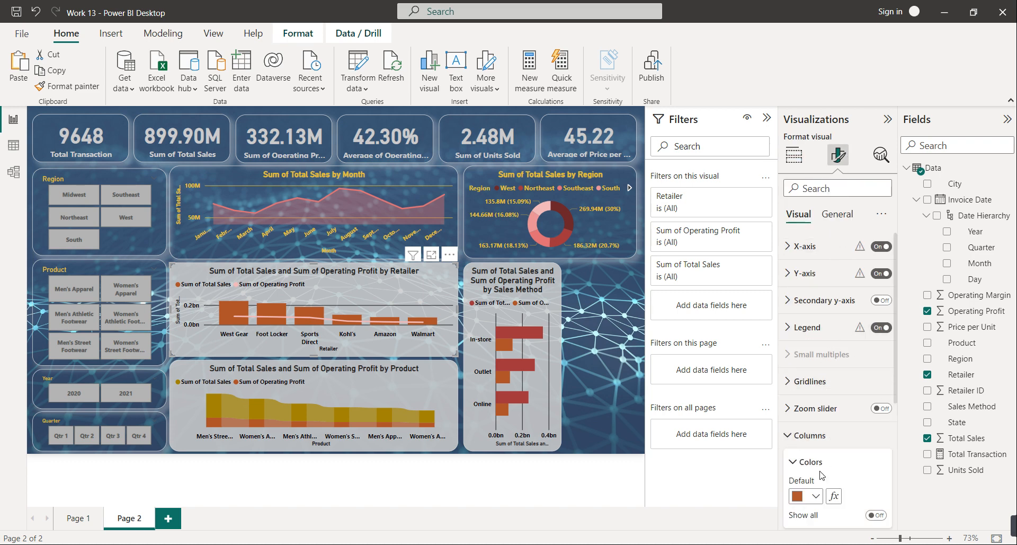
click(806, 495)
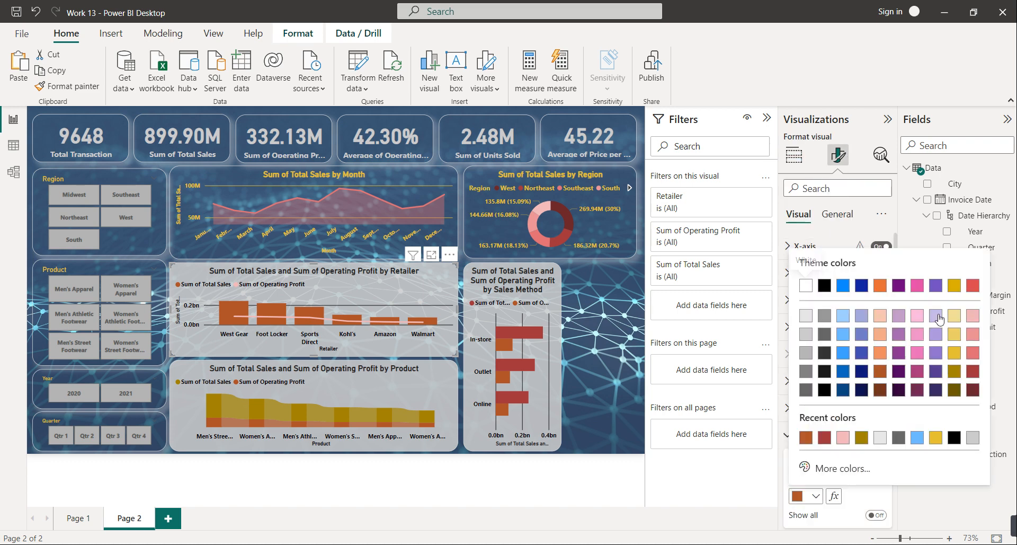
click(954, 353)
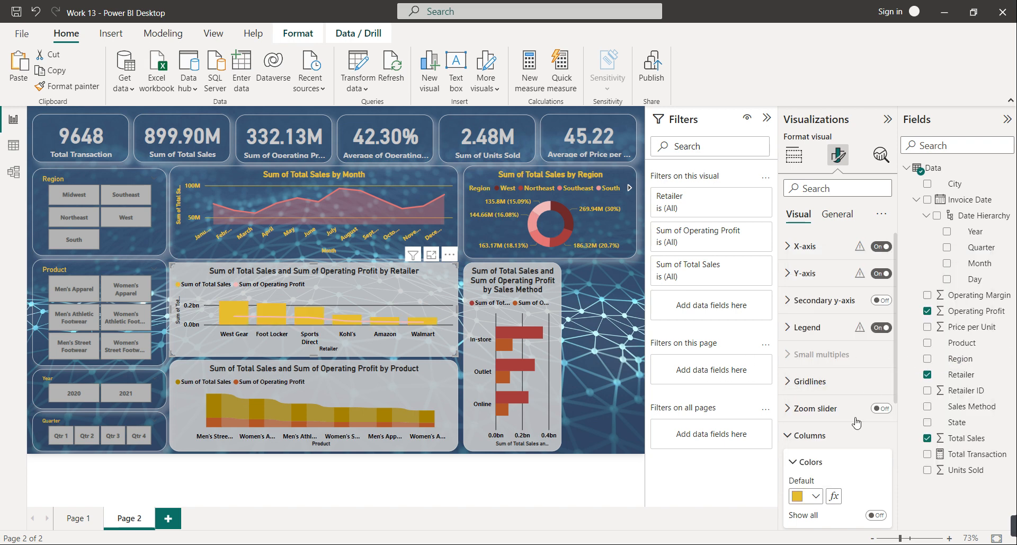
click(816, 496)
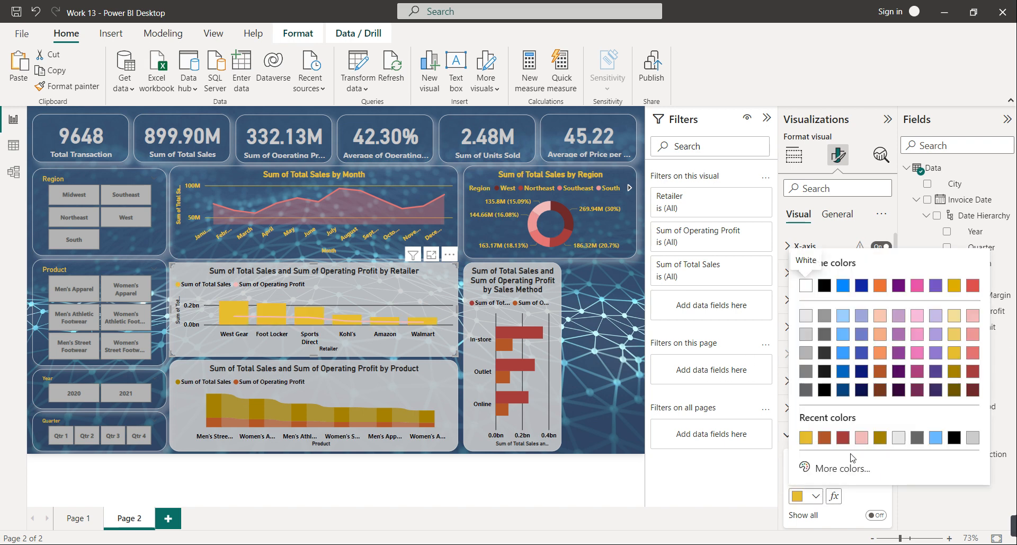
click(953, 373)
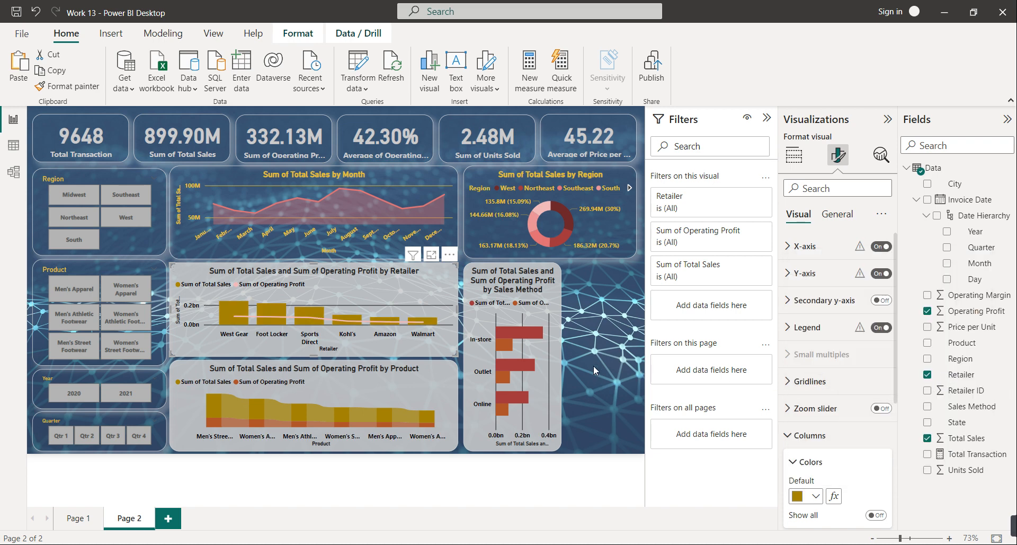
click(618, 392)
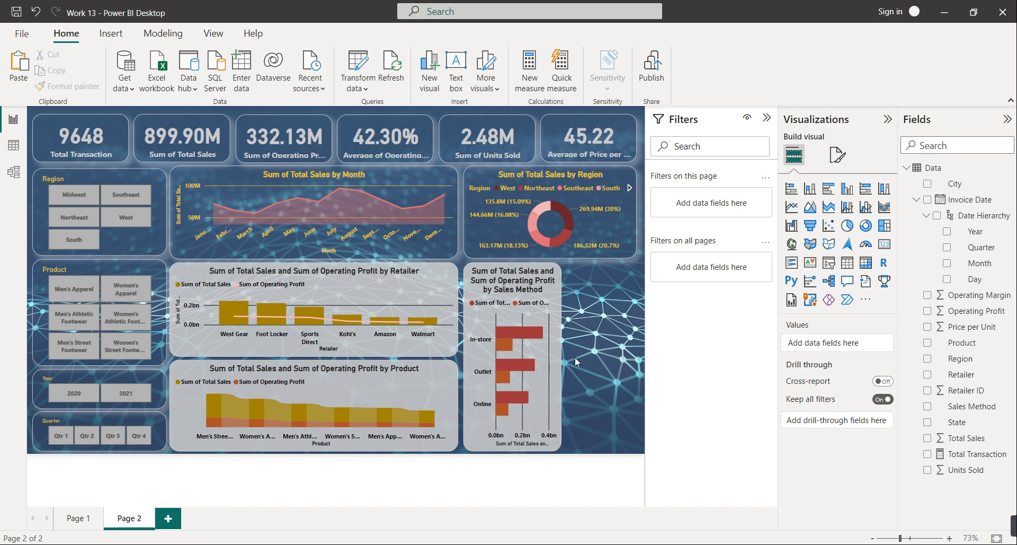
Insert a clustered column chart in the empty space beside the sales method bar chart and nudge it slightly away from that chart
click(544, 357)
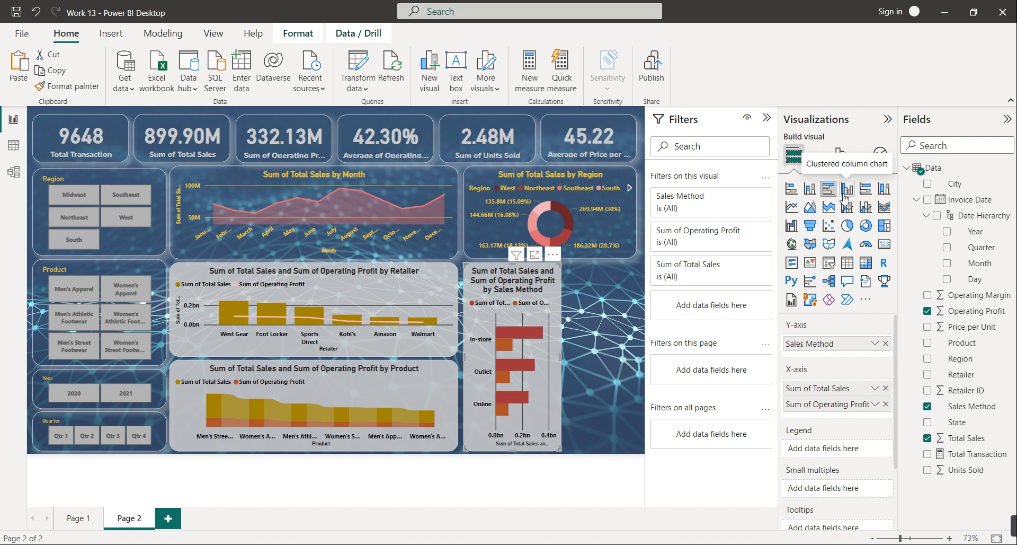
key(Escape)
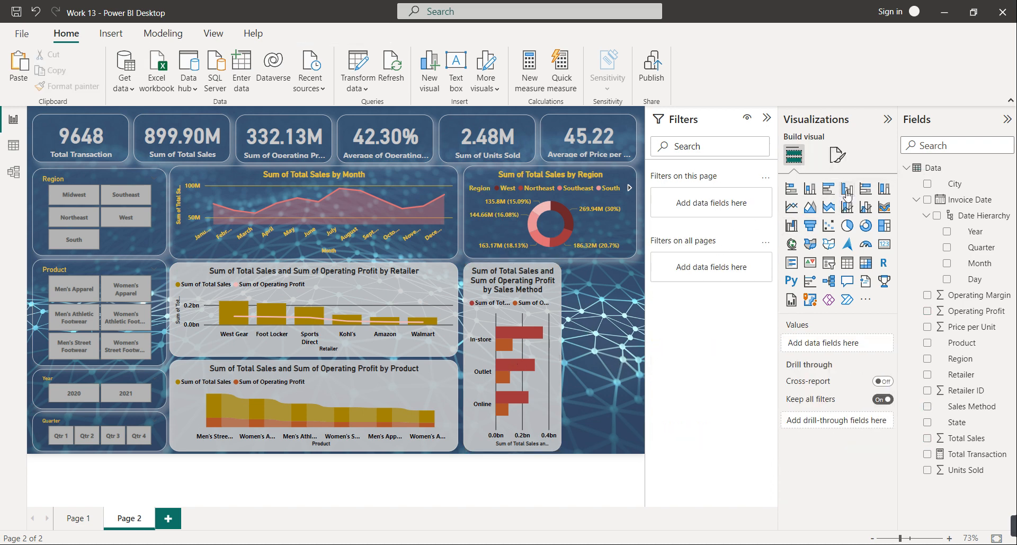
click(846, 189)
drag(610, 332, 611, 331)
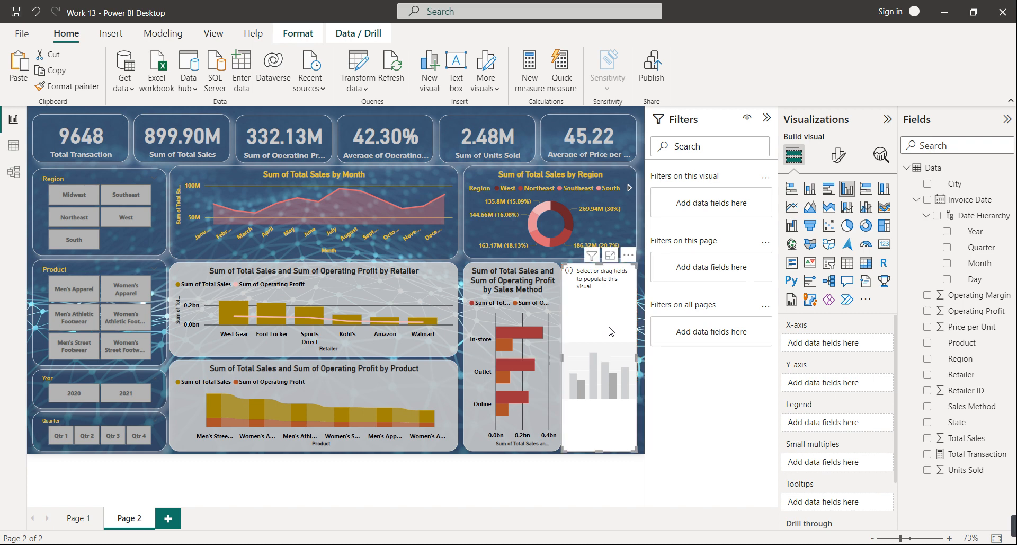
key(Right)
key(Right)
key(Right)
key(Right)
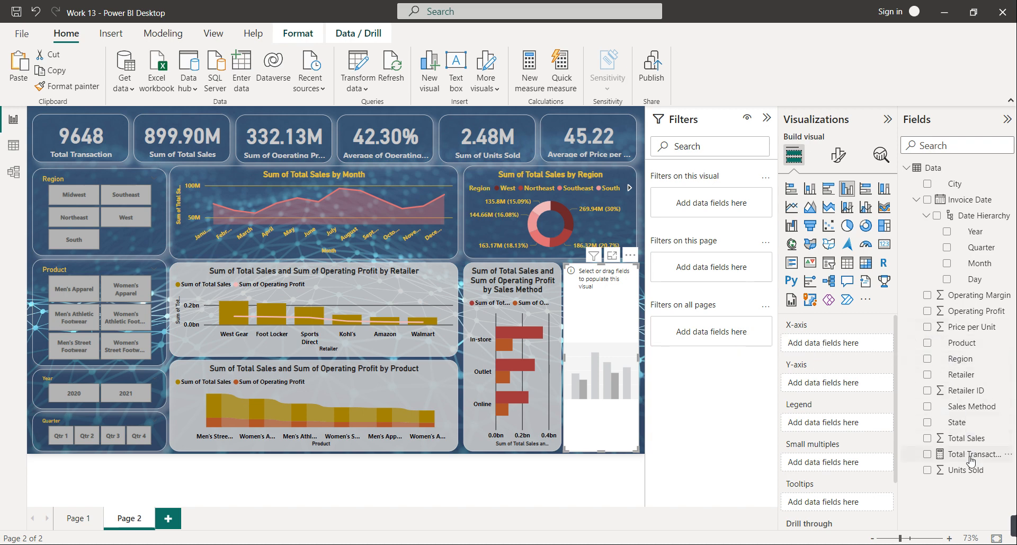
drag(967, 438, 863, 343)
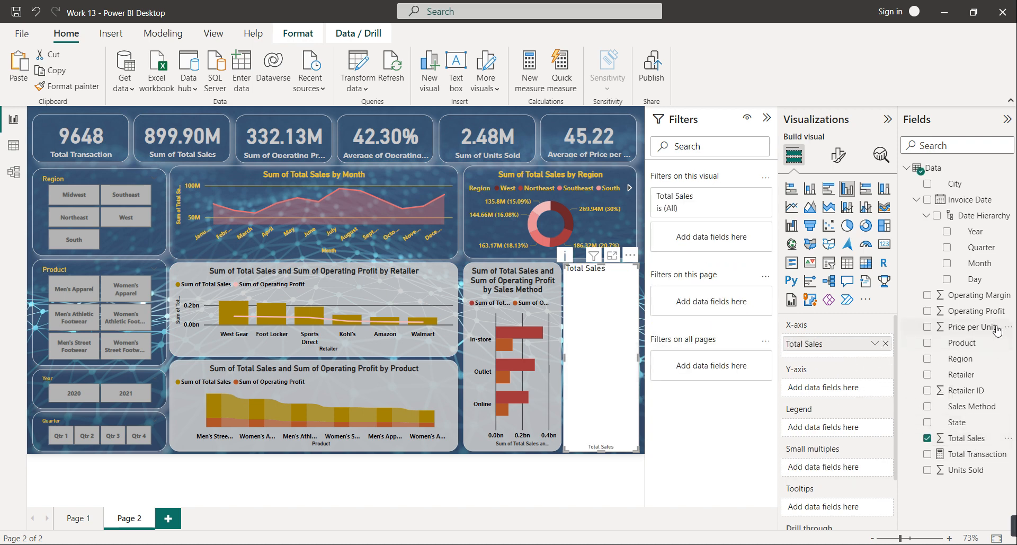
drag(992, 311, 883, 356)
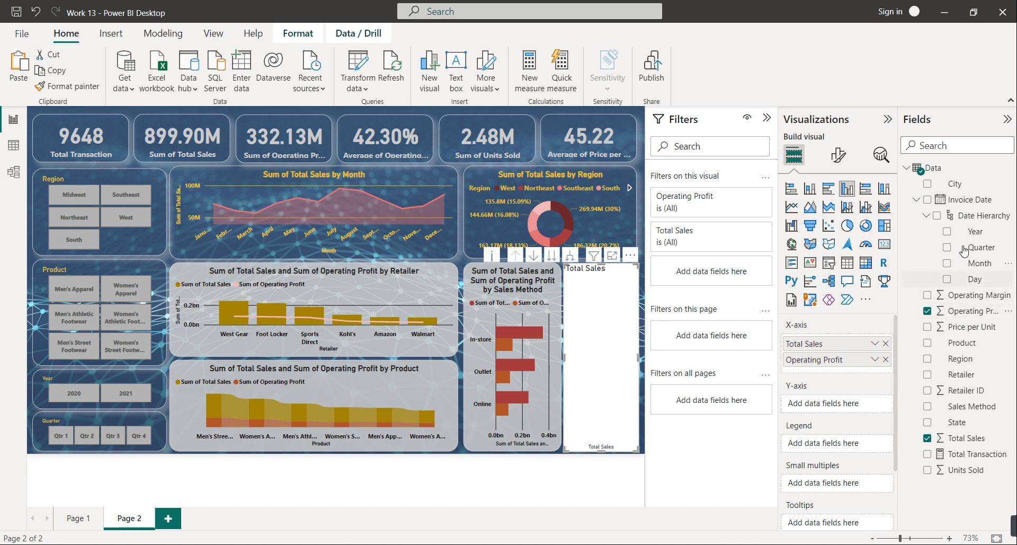
drag(956, 185, 851, 405)
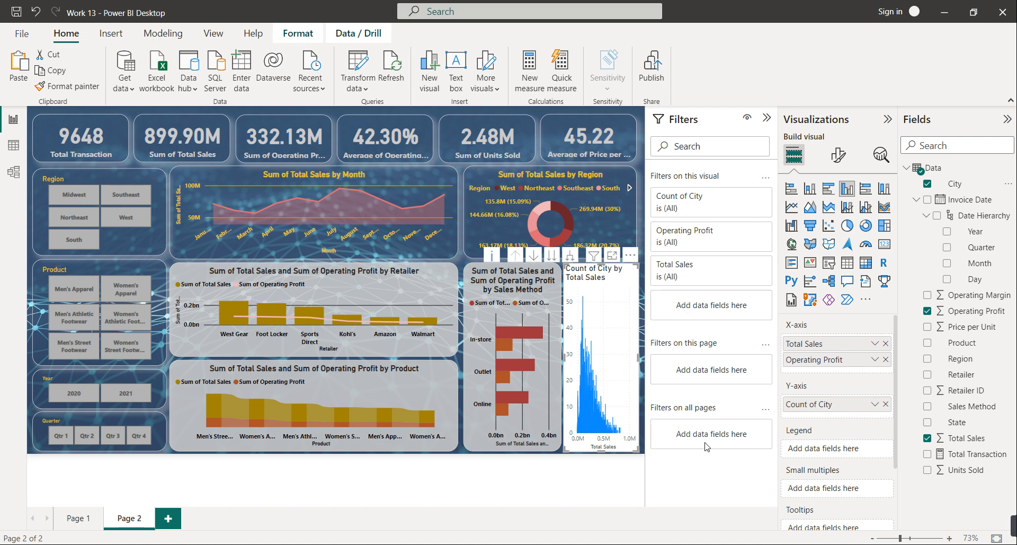
click(885, 359)
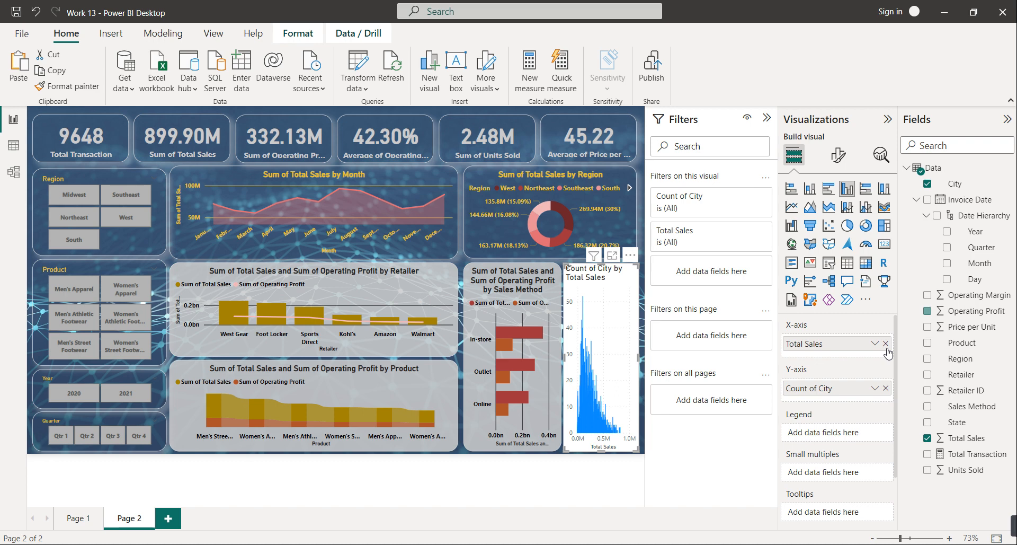
click(885, 343)
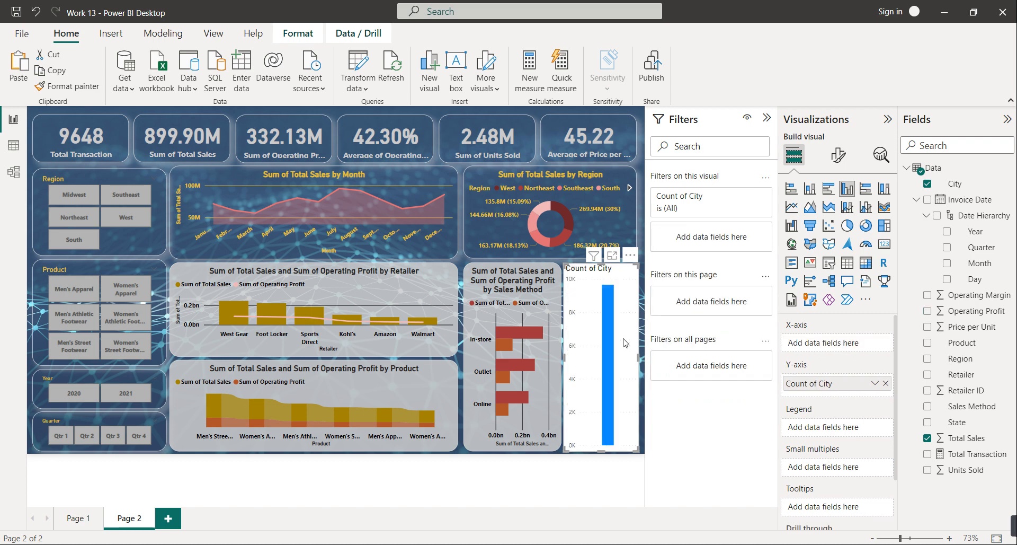
Replace the new column chart with a copy of the sales method bar chart, narrowed to fit the empty space beside the original
key(Delete)
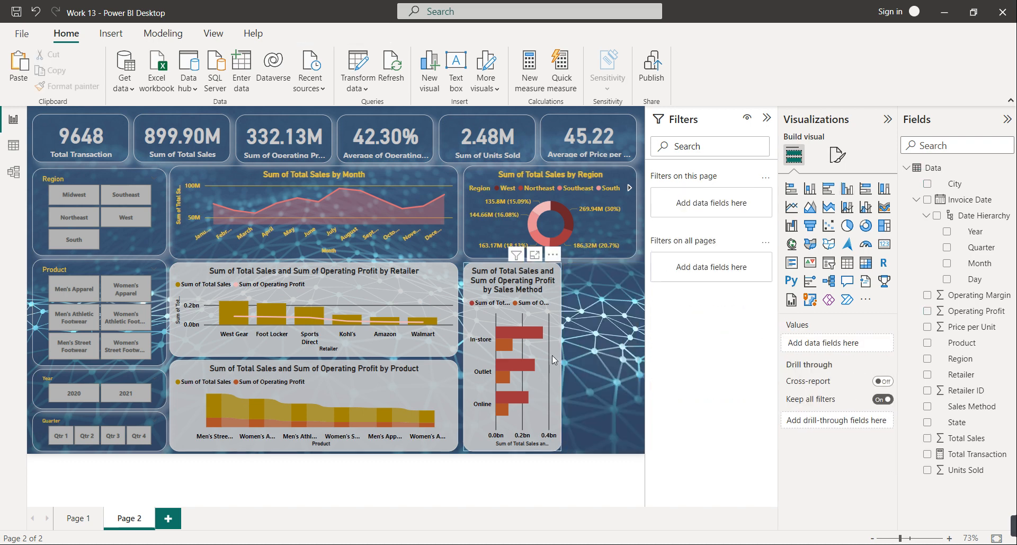
click(552, 355)
drag(552, 355, 628, 355)
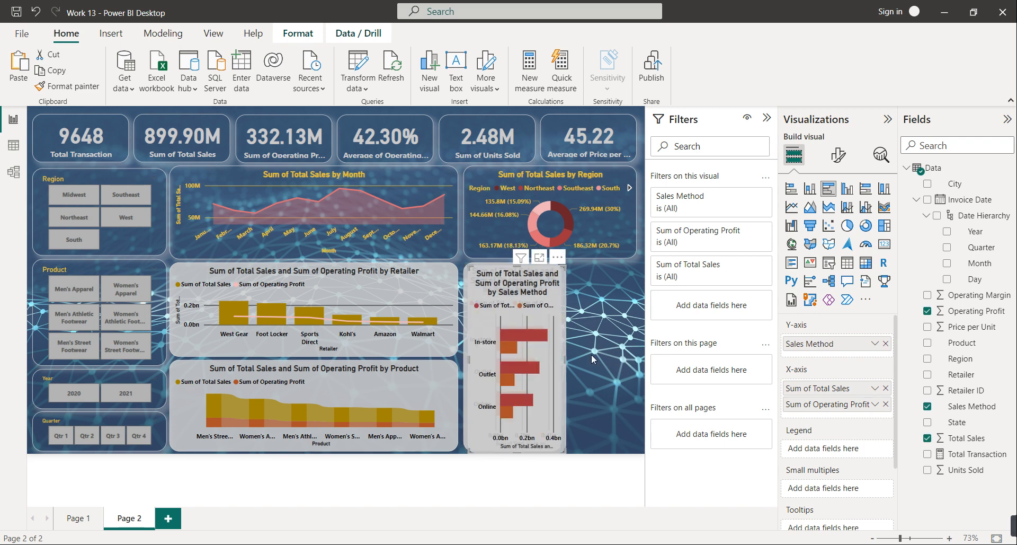
mouse_move(559, 356)
mouse_down()
mouse_move(633, 359)
mouse_move(540, 360)
mouse_move(565, 363)
mouse_up()
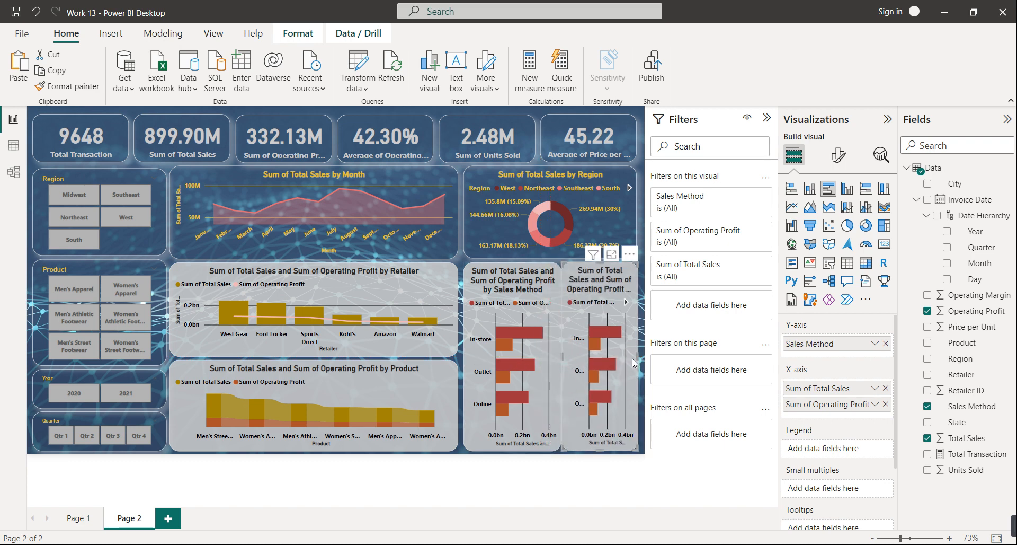
key(Right)
key(Right)
key(Right)
key(Right)
key(Right)
key(Right)
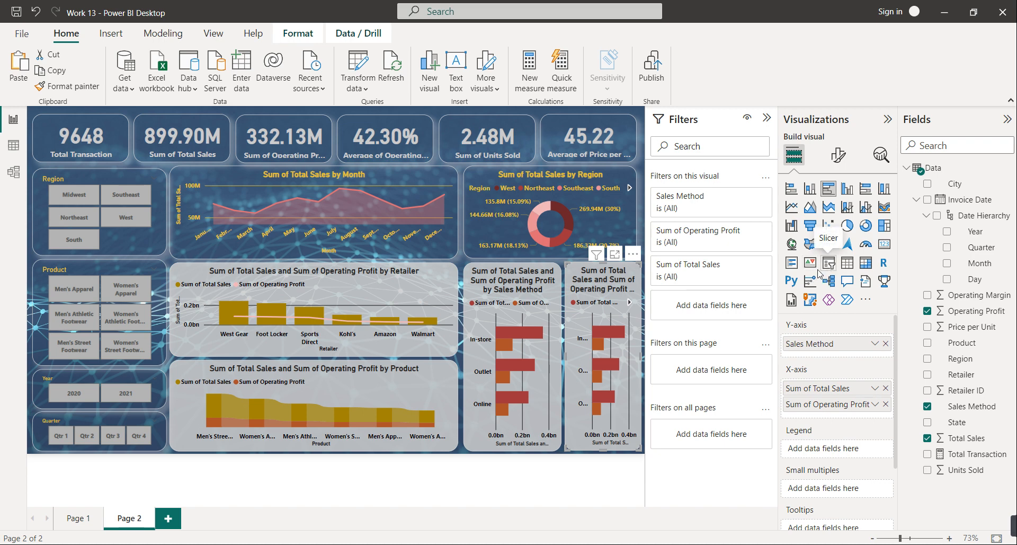
Replace Sales Method with City in the copied chart and convert it to a shape map
click(886, 344)
drag(956, 184, 848, 343)
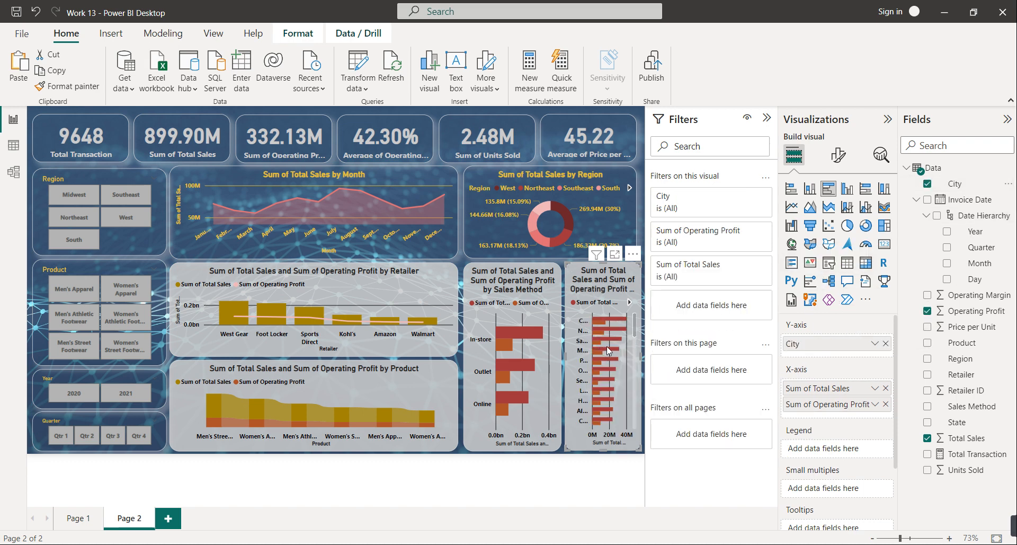
click(828, 245)
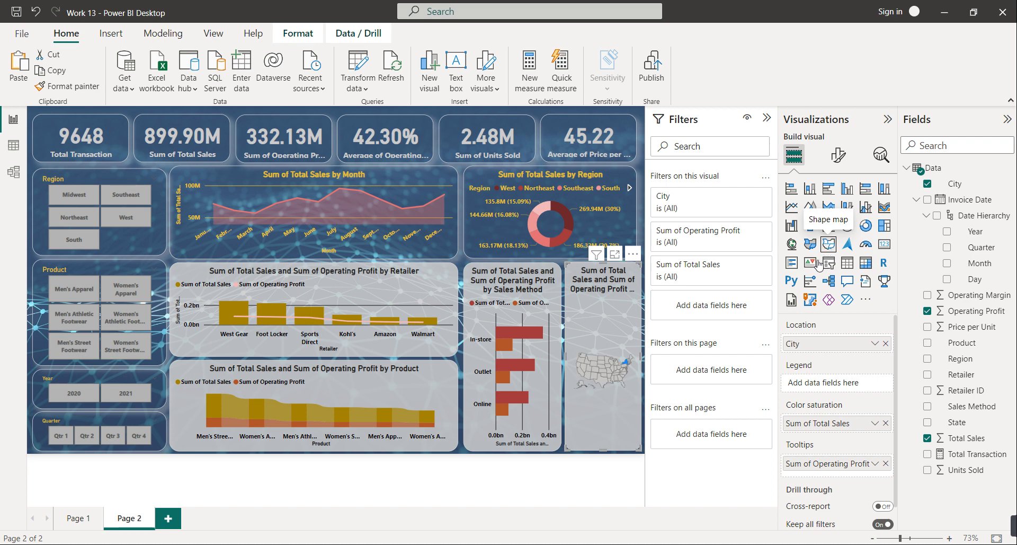
mouse_move(626, 364)
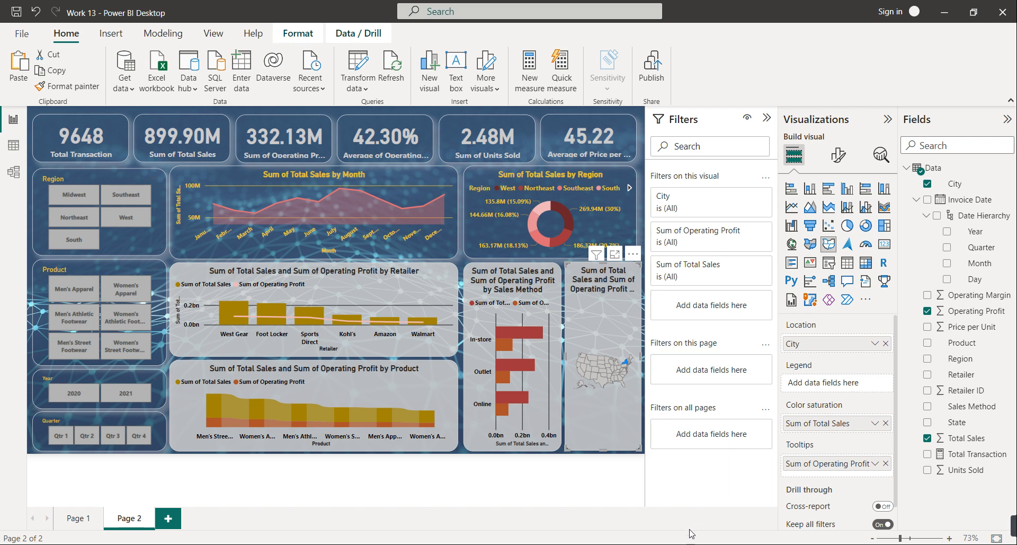
Add a new report page and set its canvas type to Tooltip
mouse_move(227, 318)
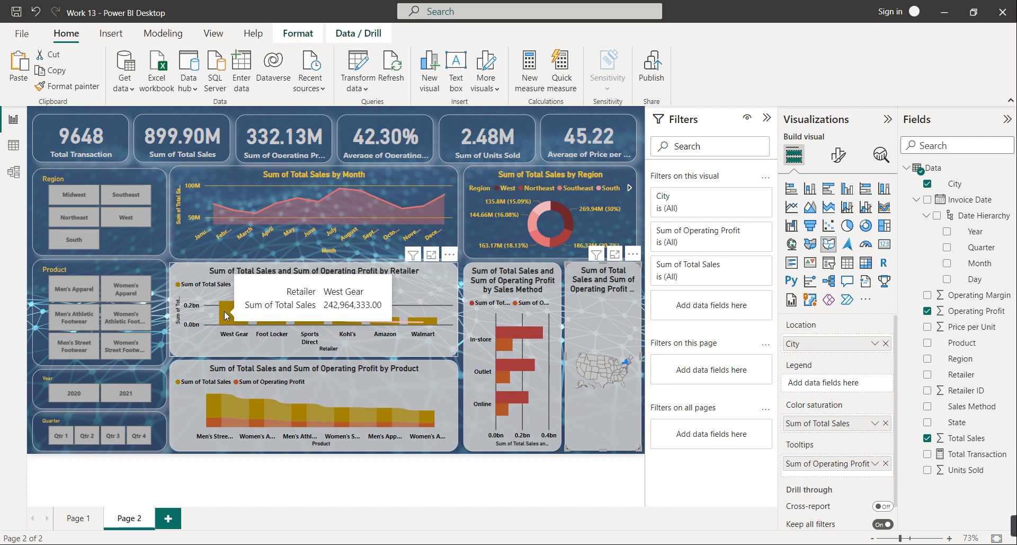
click(169, 518)
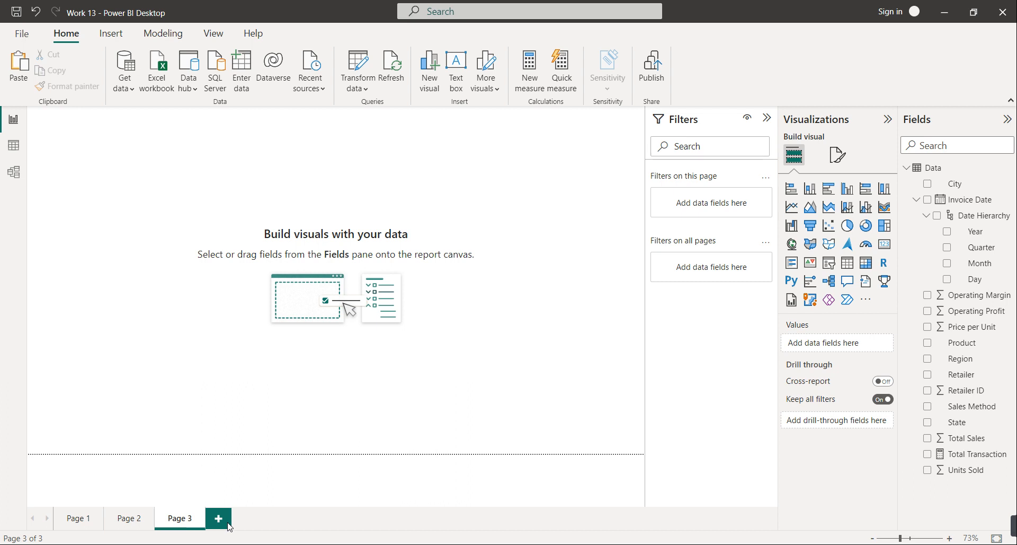
click(839, 155)
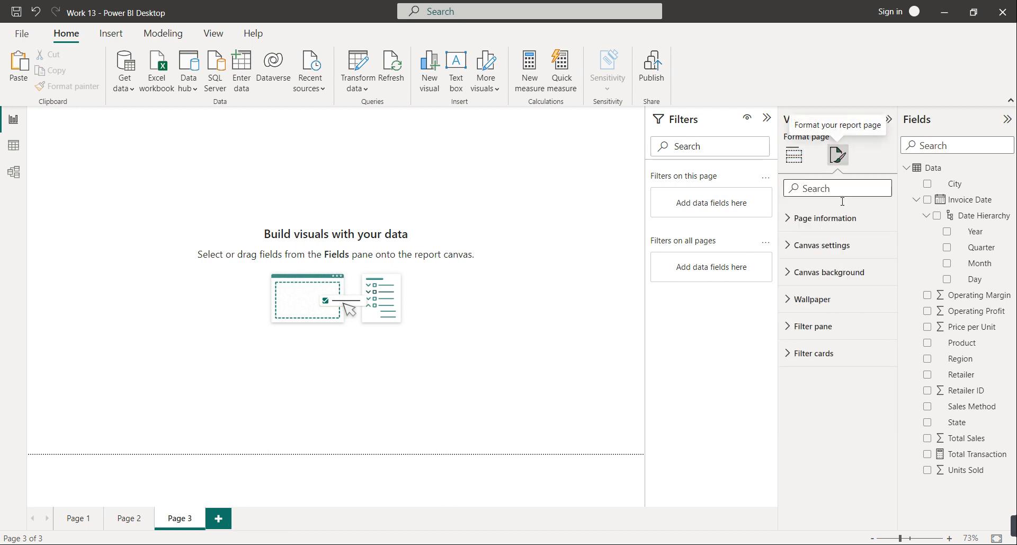
click(839, 218)
click(839, 218)
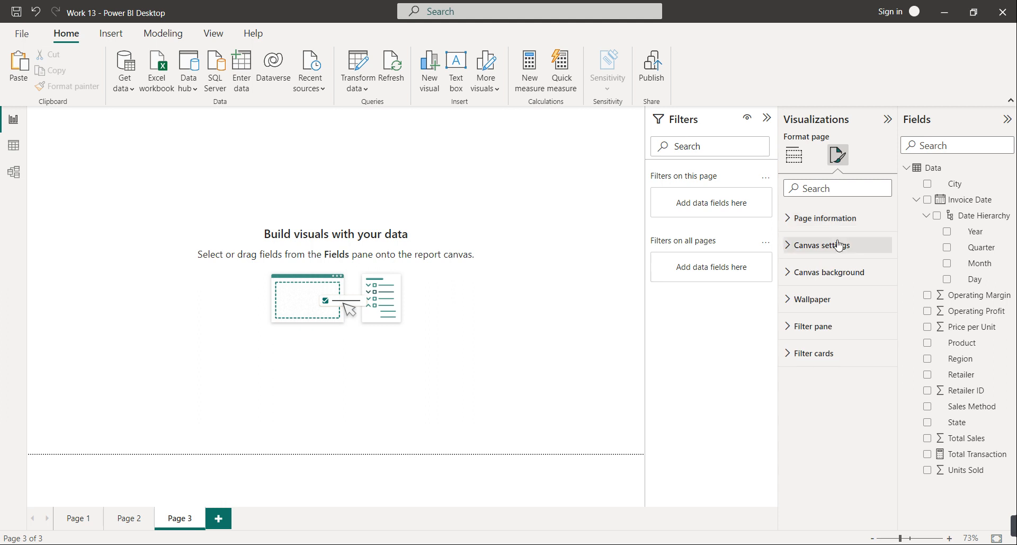
click(838, 245)
click(841, 285)
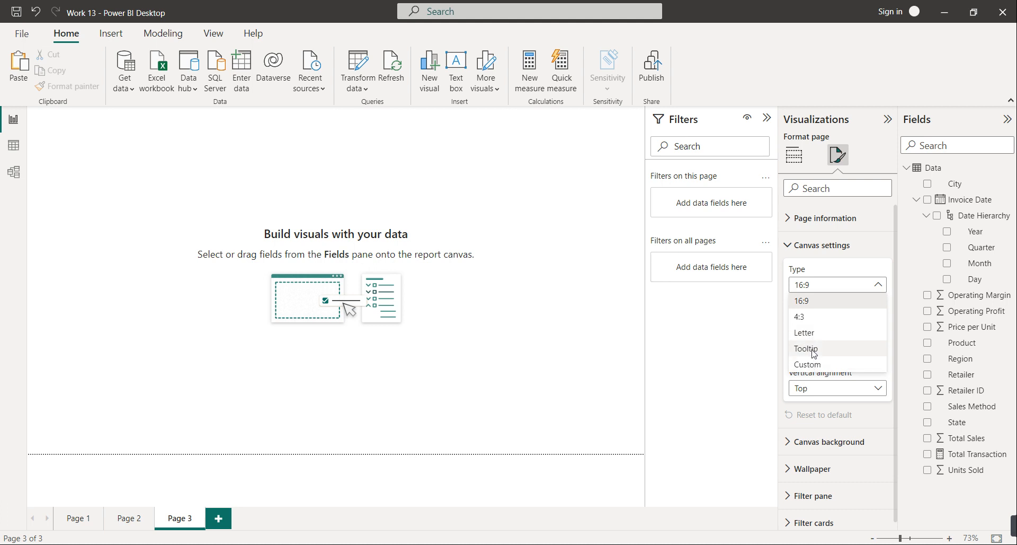
click(835, 354)
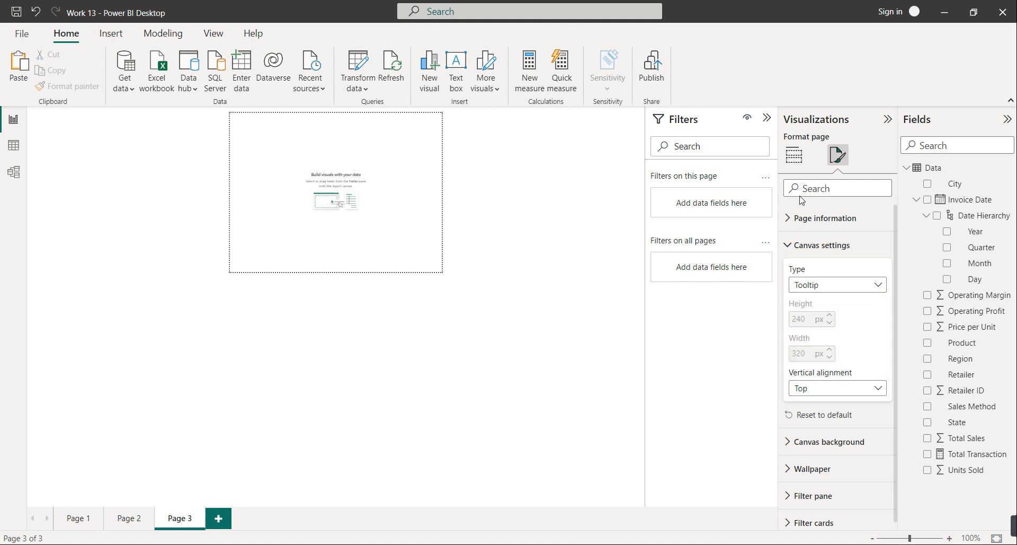
Build a donut chart on the tooltip page with Product as the legend and Operating Profit as the values
click(794, 154)
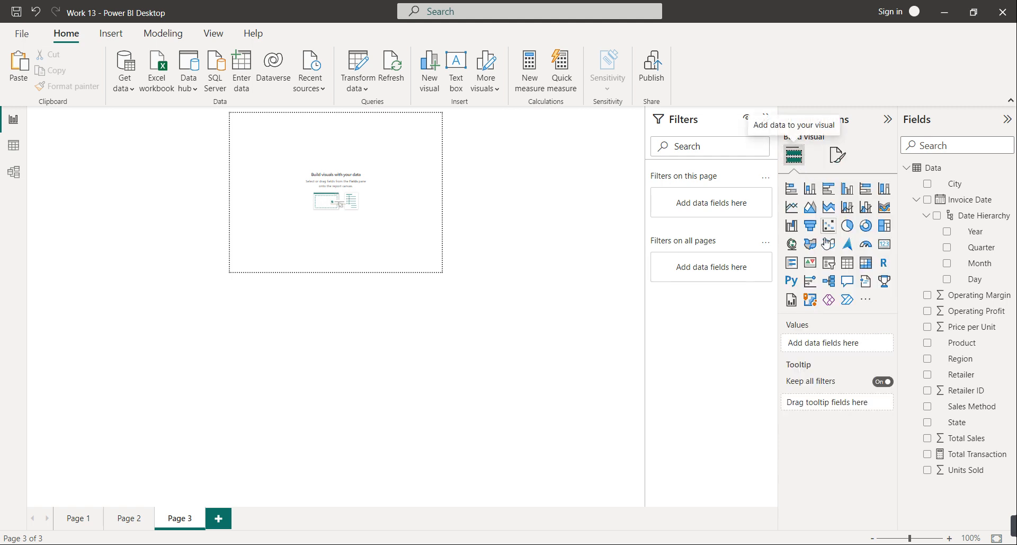
click(865, 262)
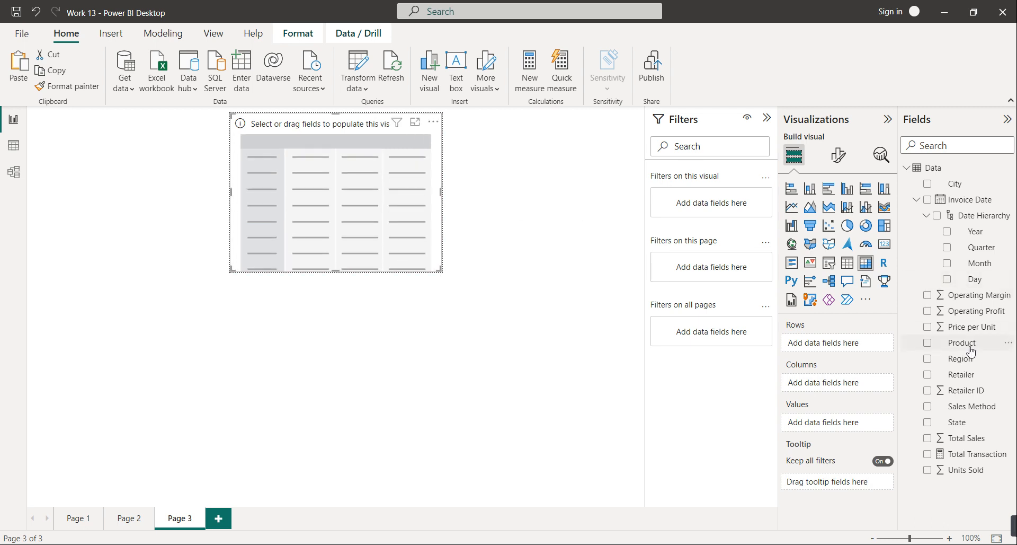
drag(970, 346, 853, 349)
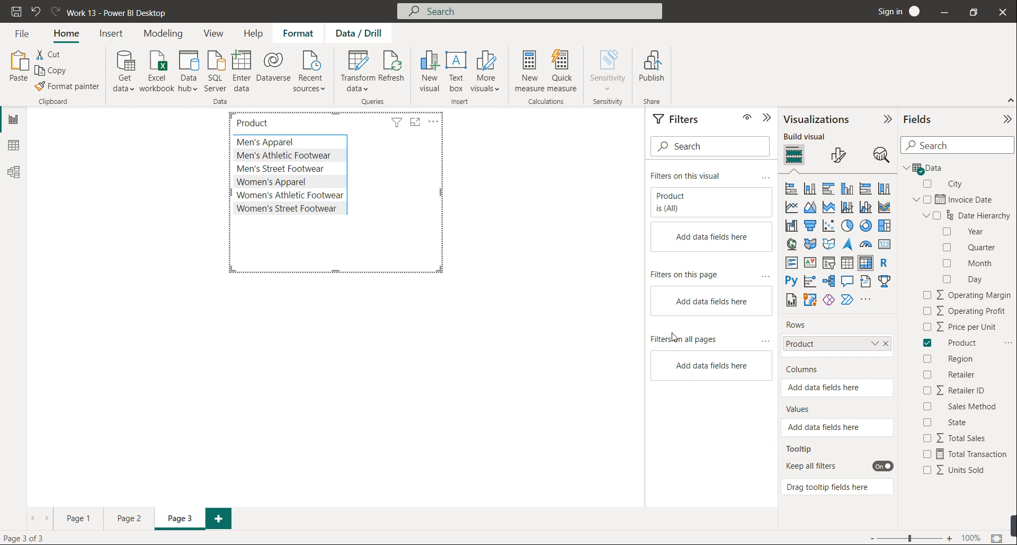
click(865, 225)
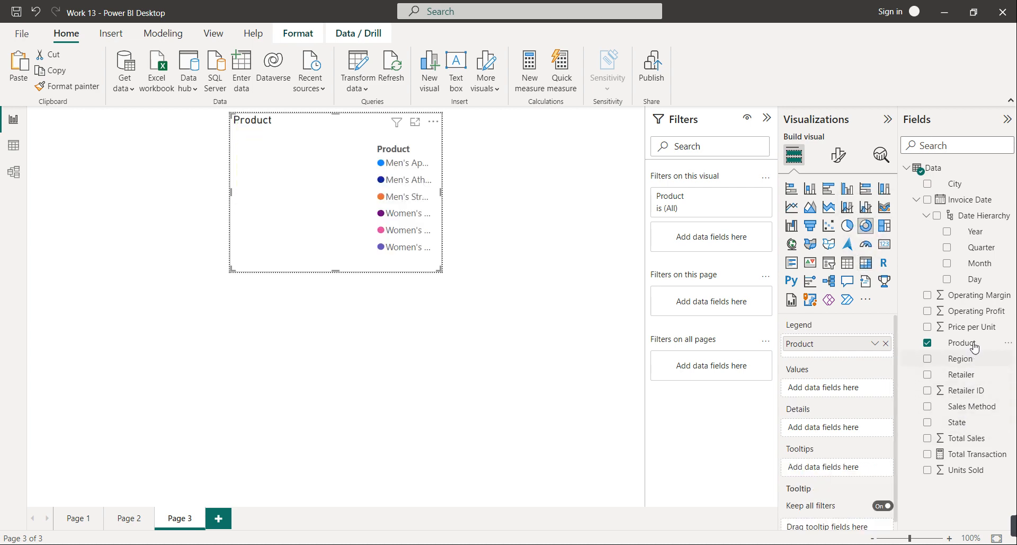
drag(979, 316, 867, 389)
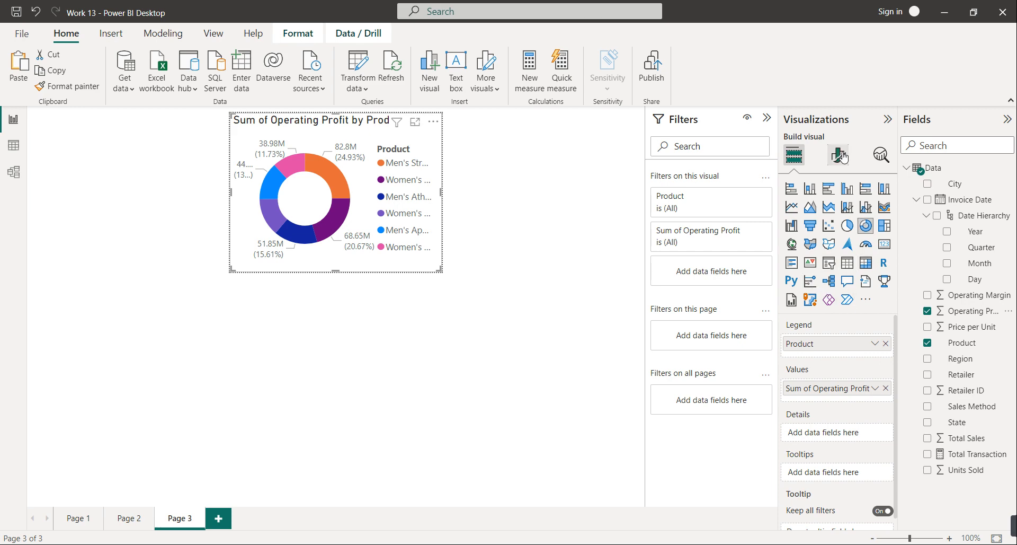
Set the donut chart's background color to light gray
click(840, 155)
click(841, 223)
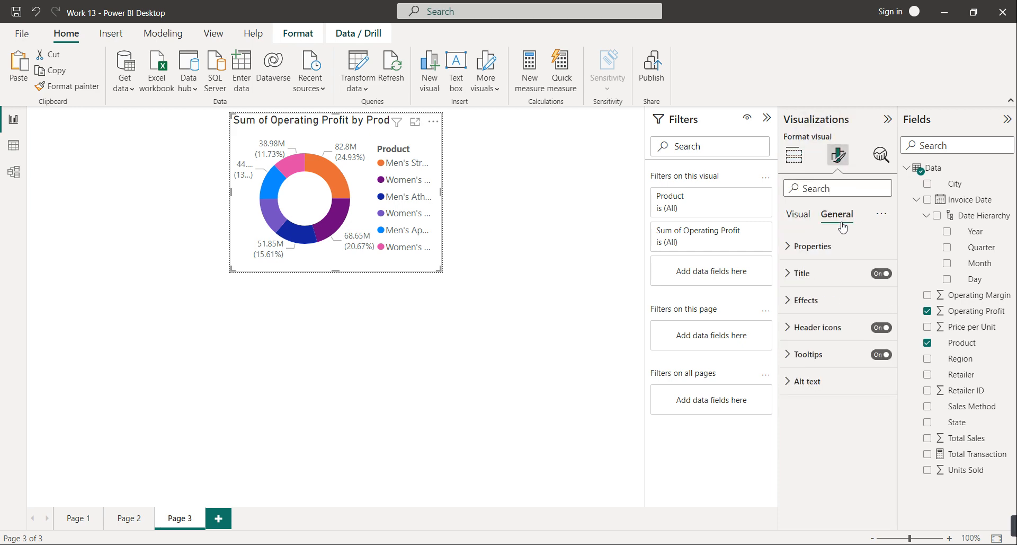
click(827, 297)
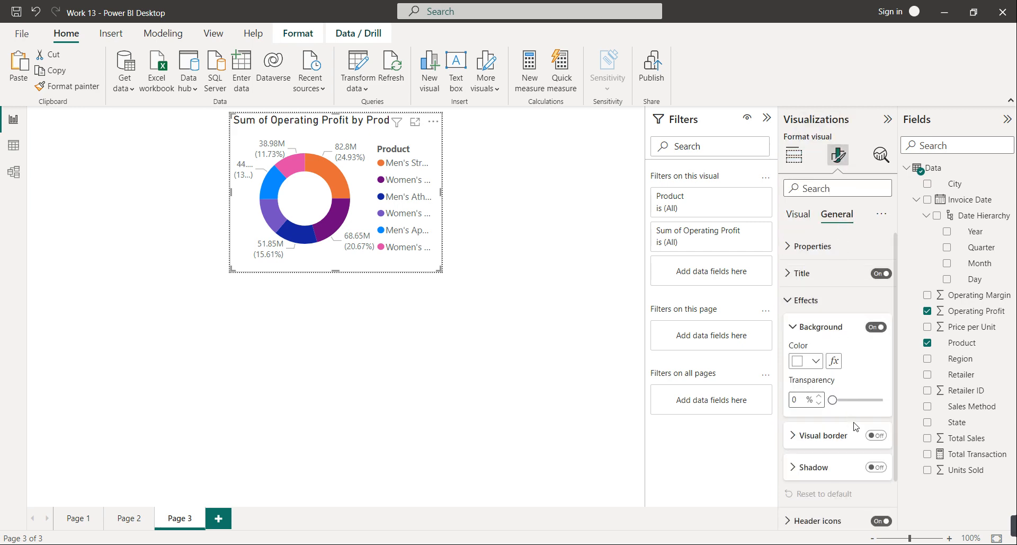
click(810, 328)
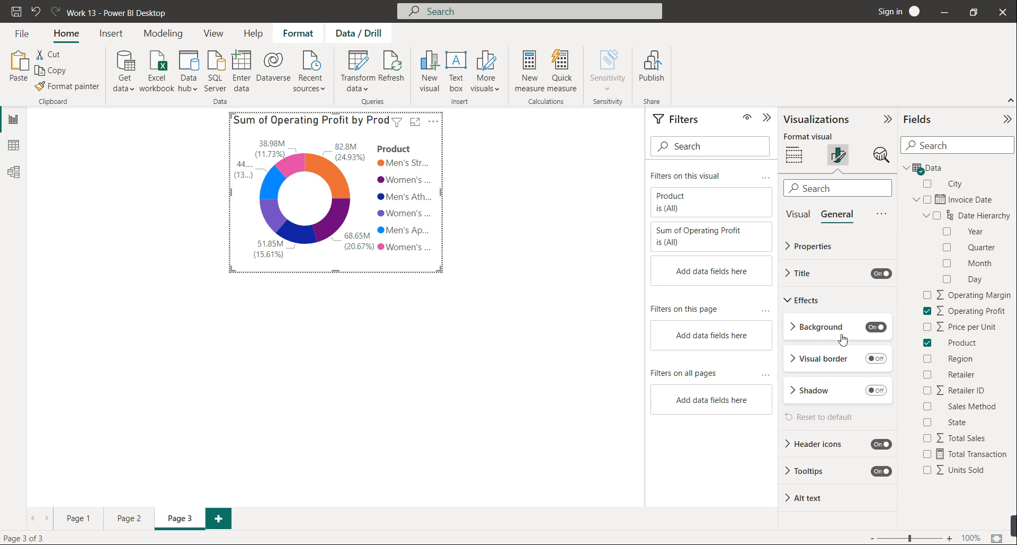
click(834, 336)
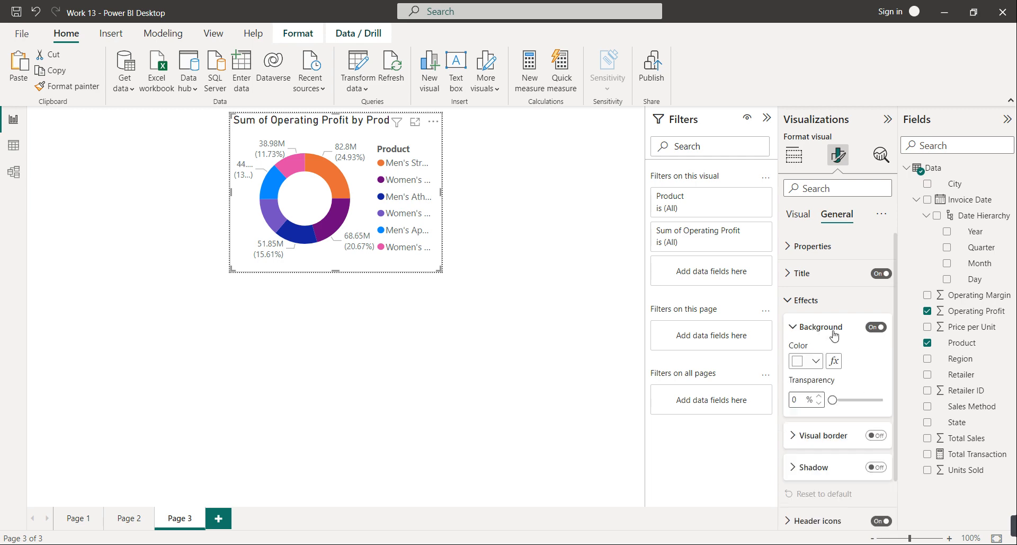
click(817, 361)
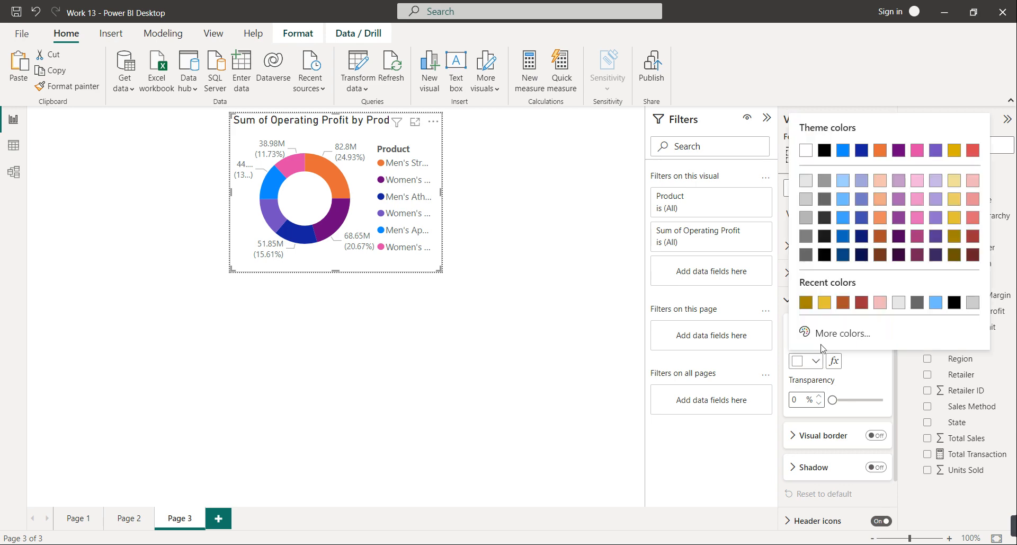
click(806, 199)
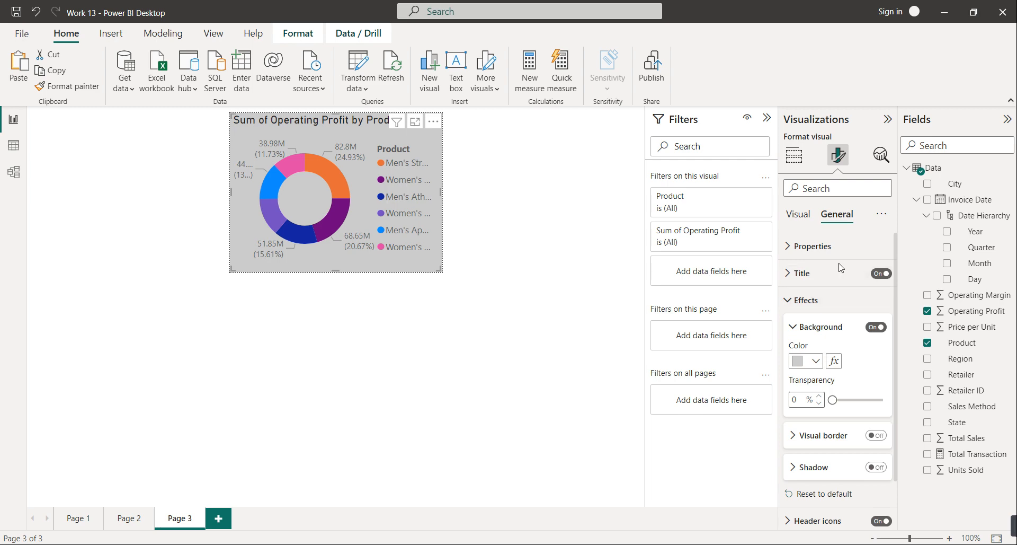
Make the donut chart's legend text bold and black
click(809, 218)
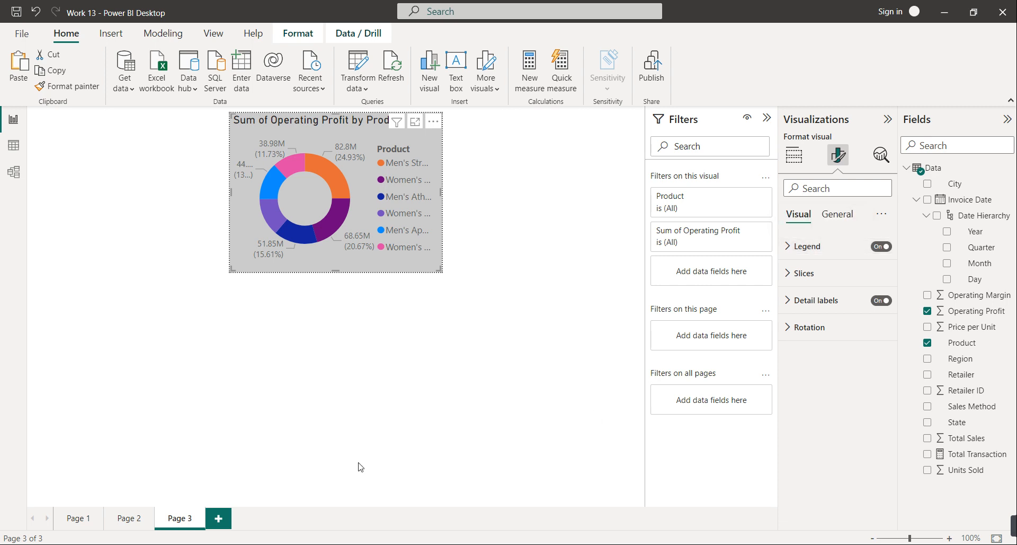
click(839, 220)
click(805, 226)
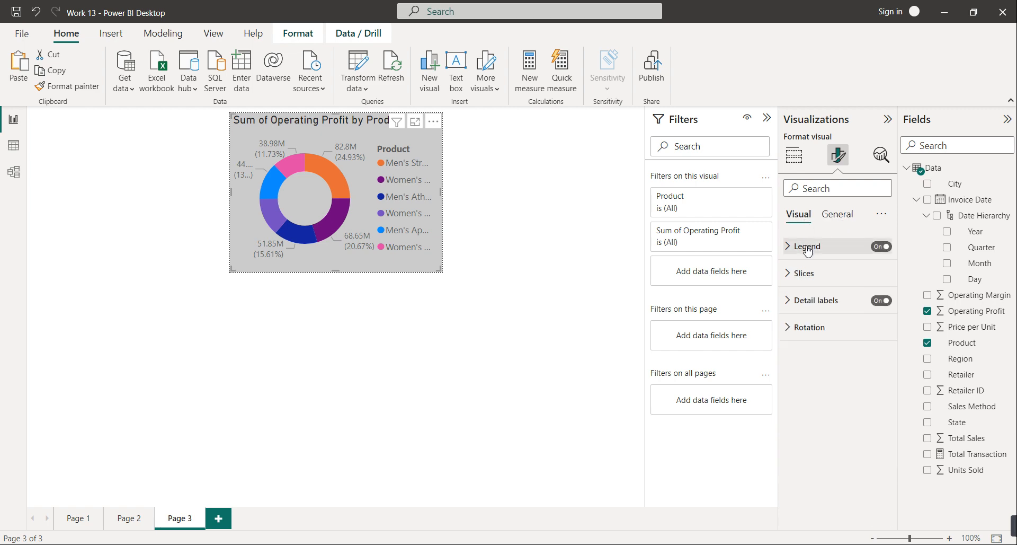
click(806, 248)
click(808, 342)
click(796, 392)
click(811, 428)
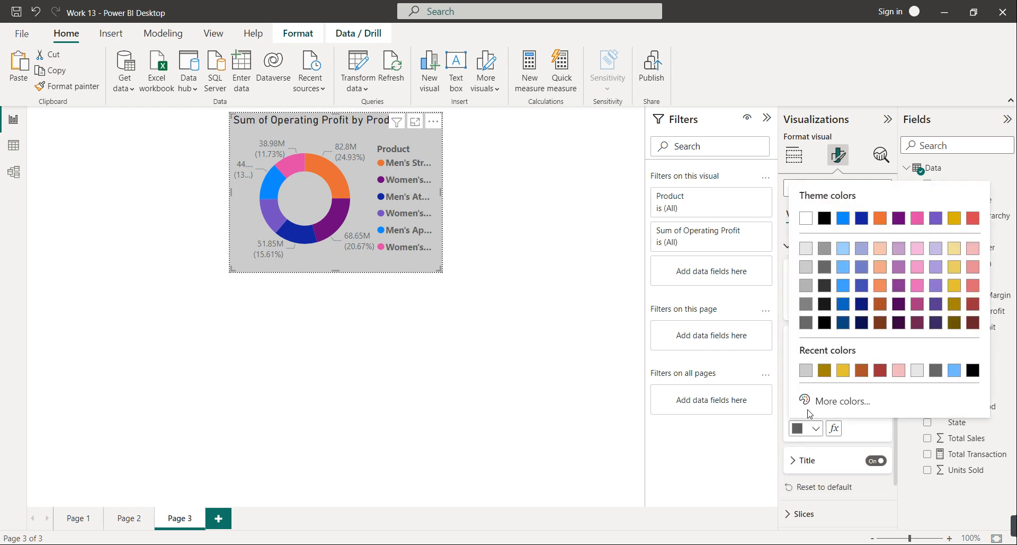
click(828, 322)
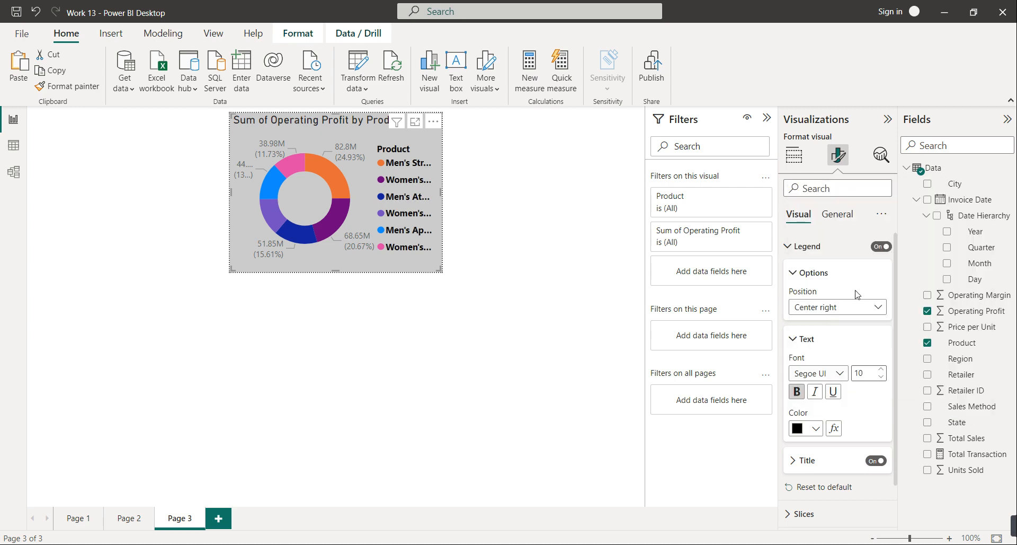
click(807, 247)
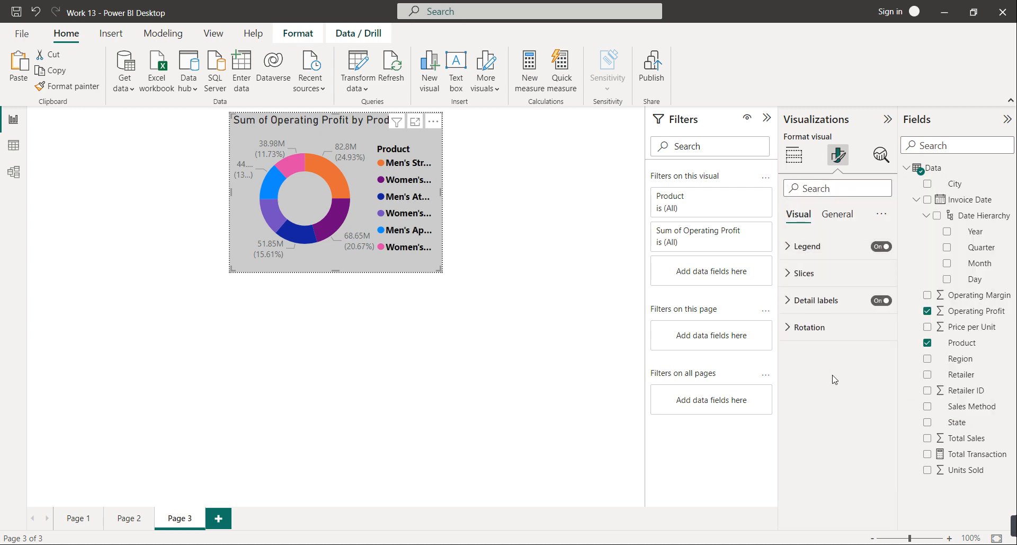
Make the donut chart's detail label values bold and black
click(820, 300)
click(815, 446)
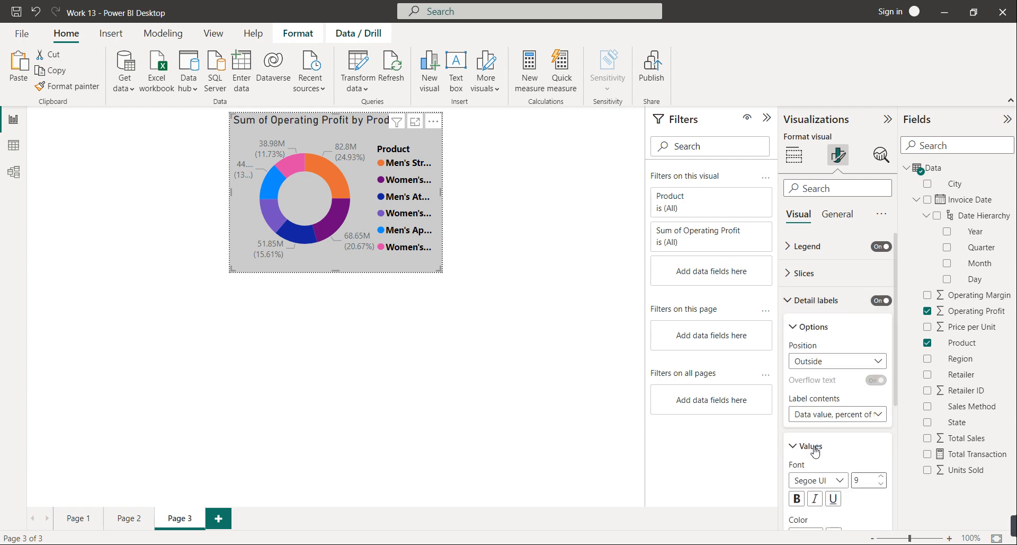
scroll(816, 446, down, 1)
click(796, 457)
click(808, 491)
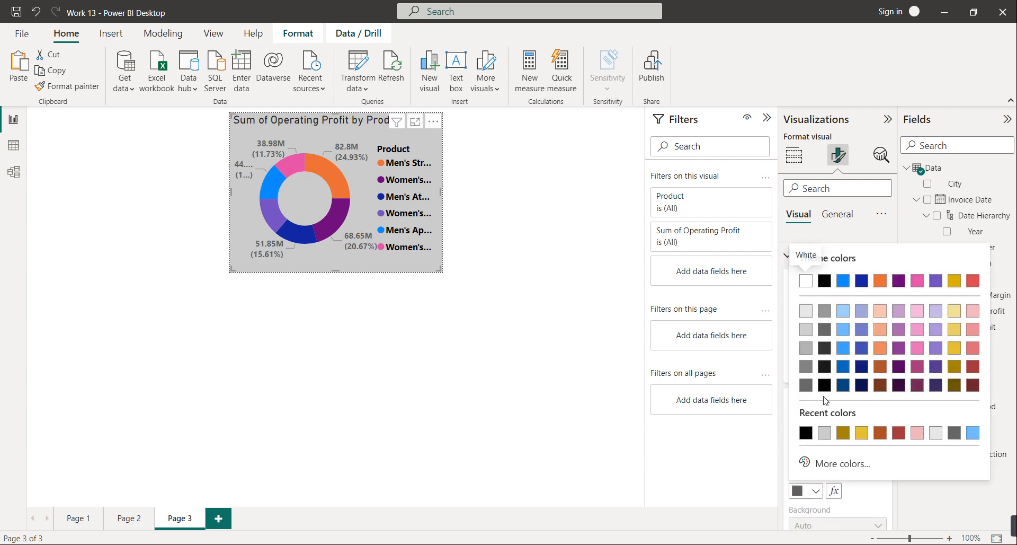
click(826, 387)
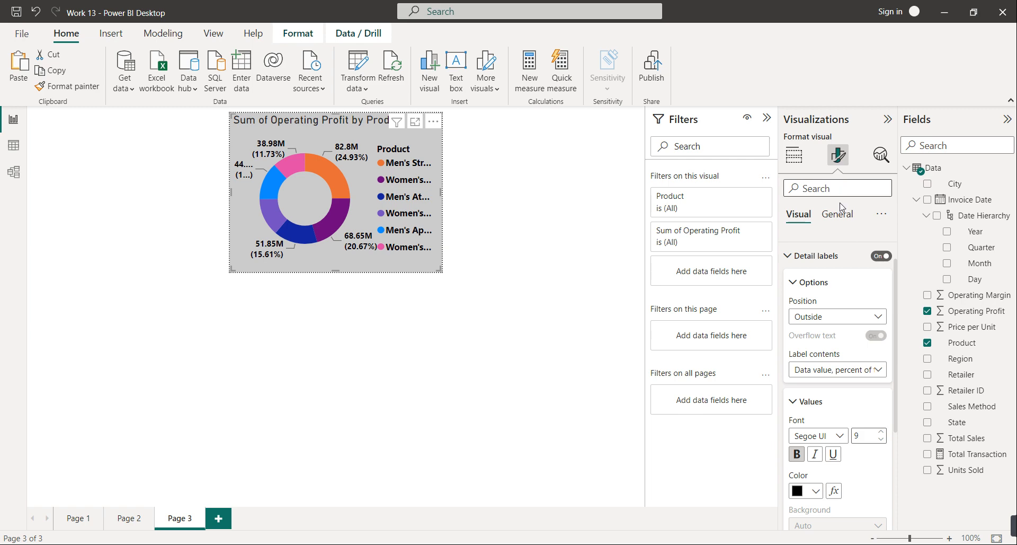
Make the donut chart's title bold
click(839, 222)
scroll(817, 288, up, 1)
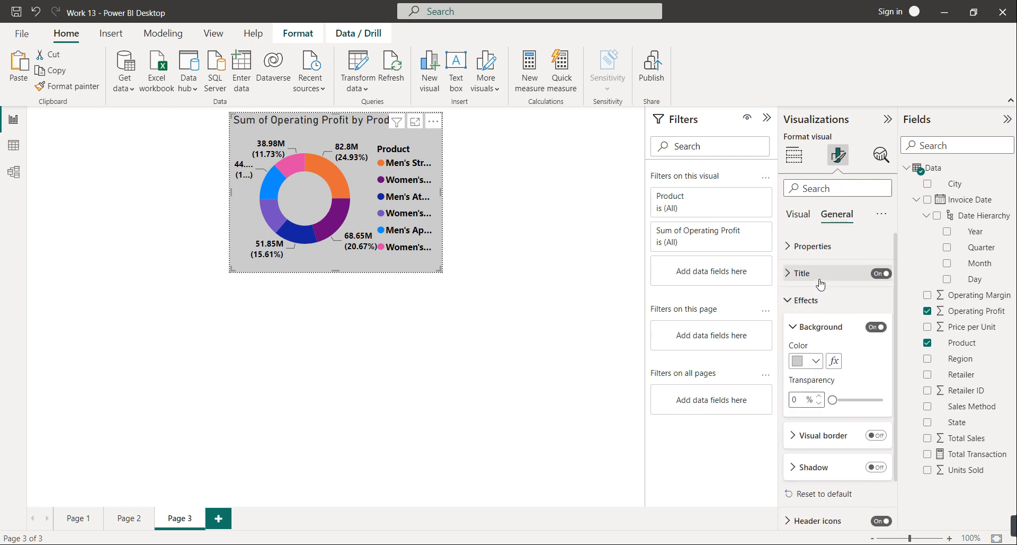
click(817, 278)
click(797, 400)
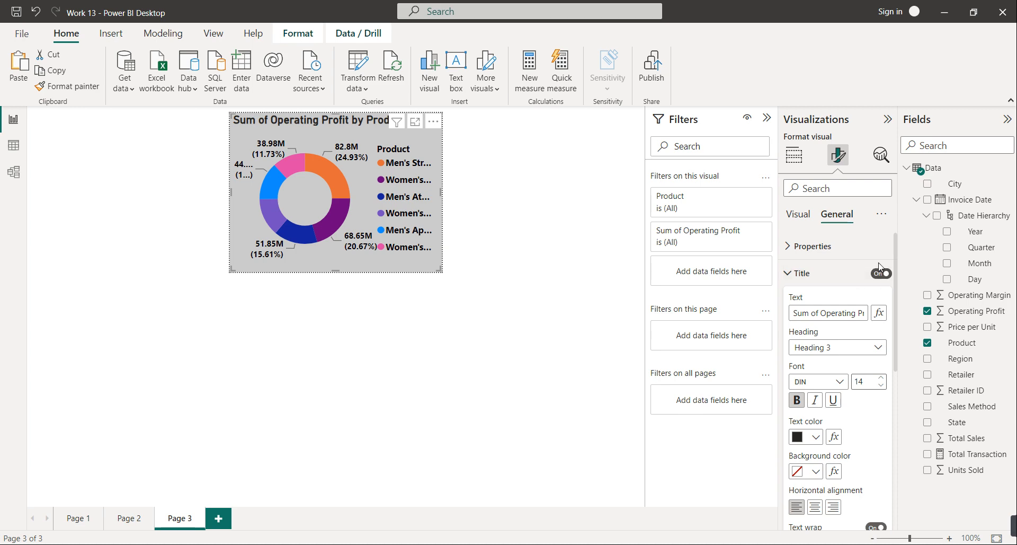
Recolor the donut slices: Men's Street Footwear darkest gold, Women's Apparel dark gold, and Men's Athletic Footwear golden yellow
click(797, 213)
scroll(823, 371, down, 4)
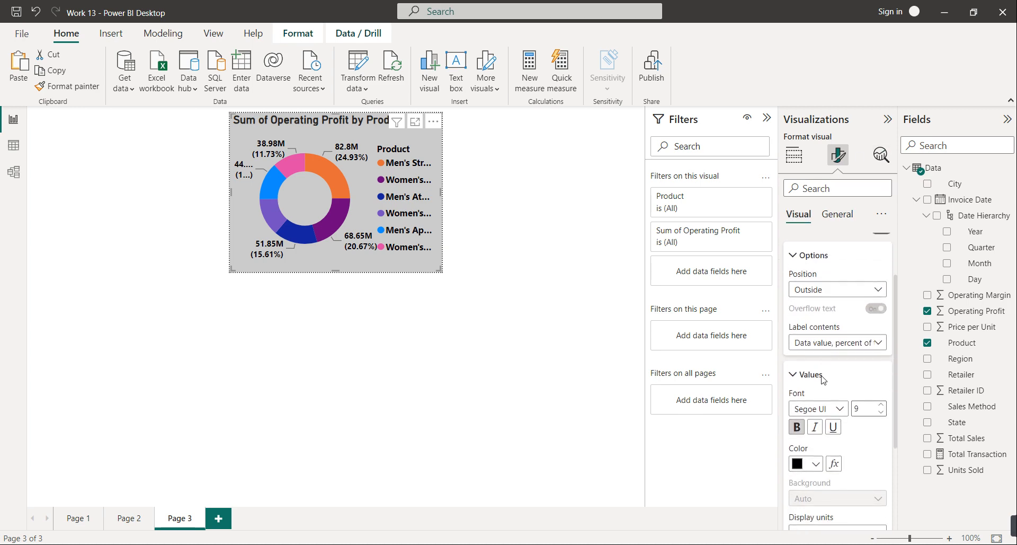
scroll(829, 447, down, 3)
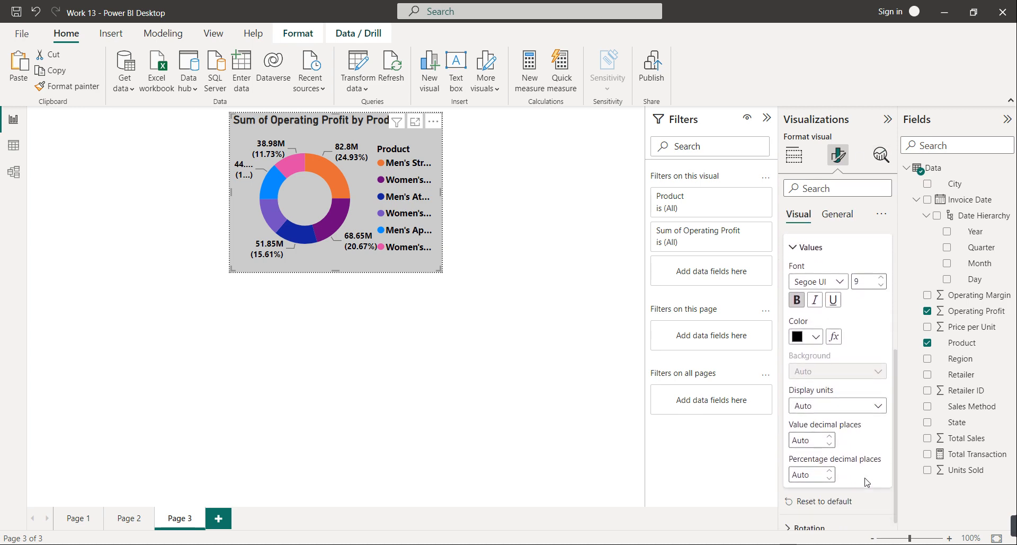
scroll(858, 466, up, 4)
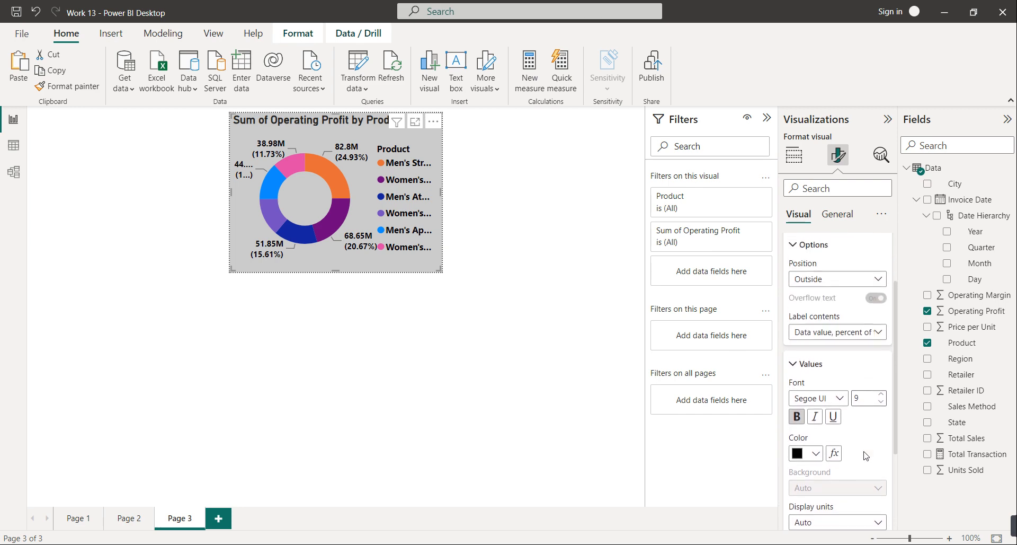
scroll(831, 345, up, 1)
click(820, 272)
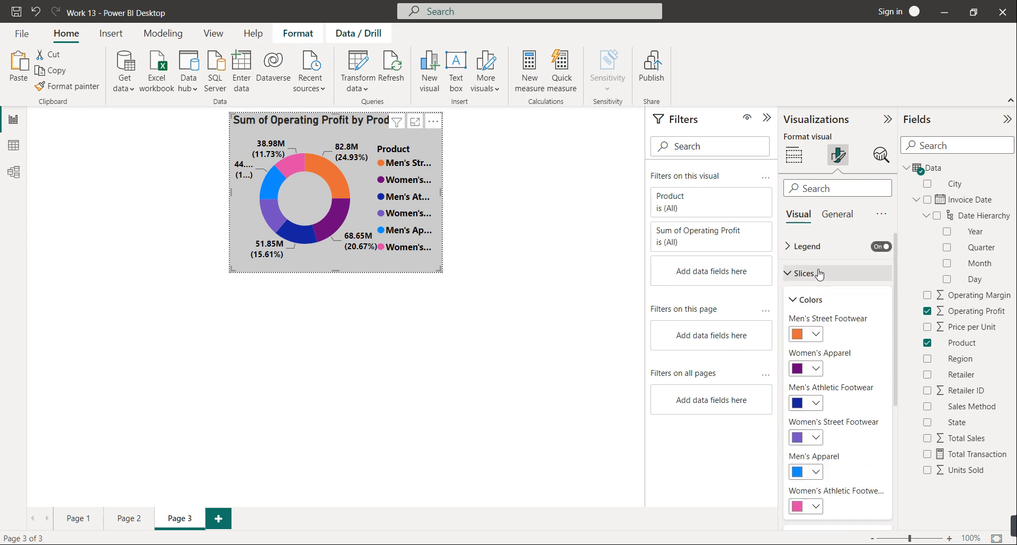
click(816, 333)
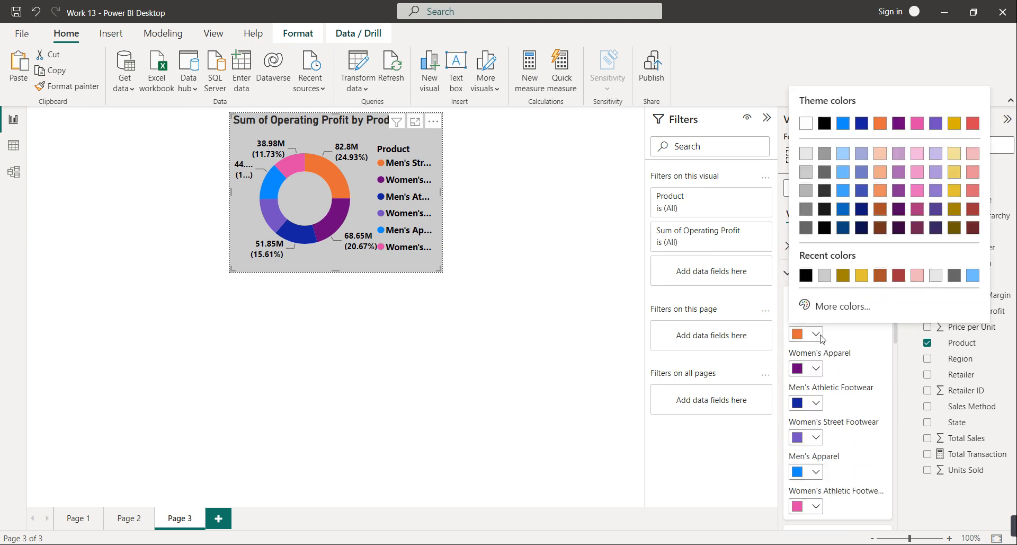
click(954, 231)
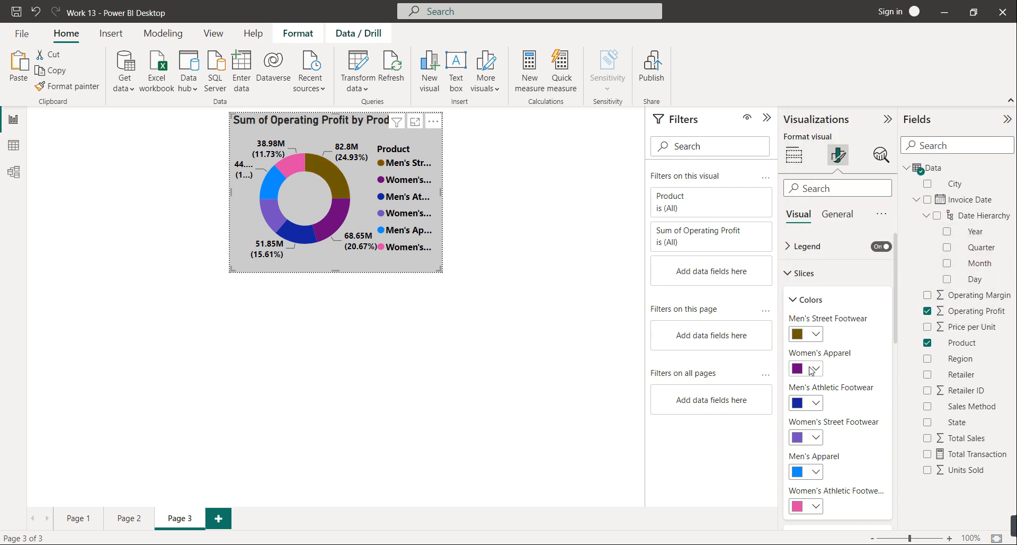
click(812, 369)
click(954, 244)
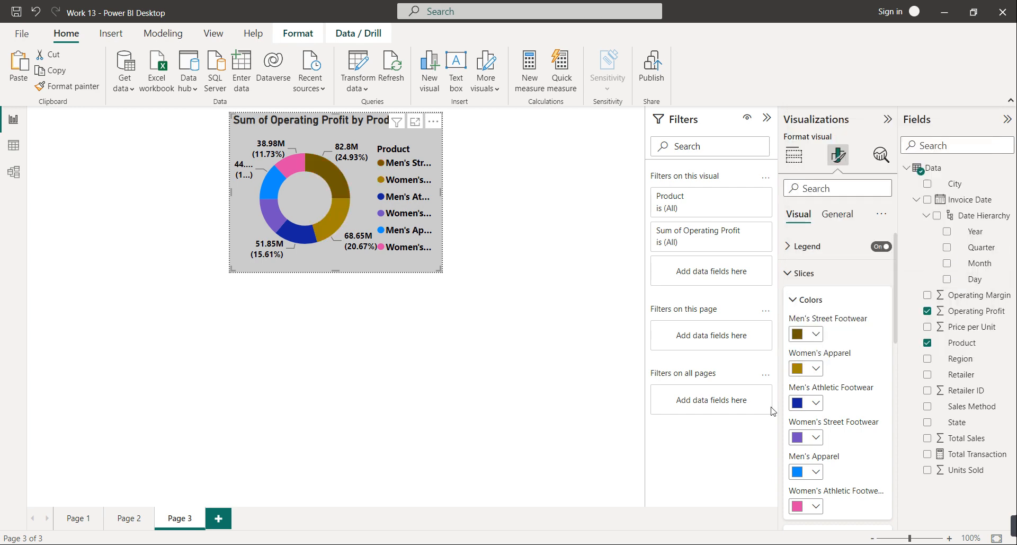
click(813, 402)
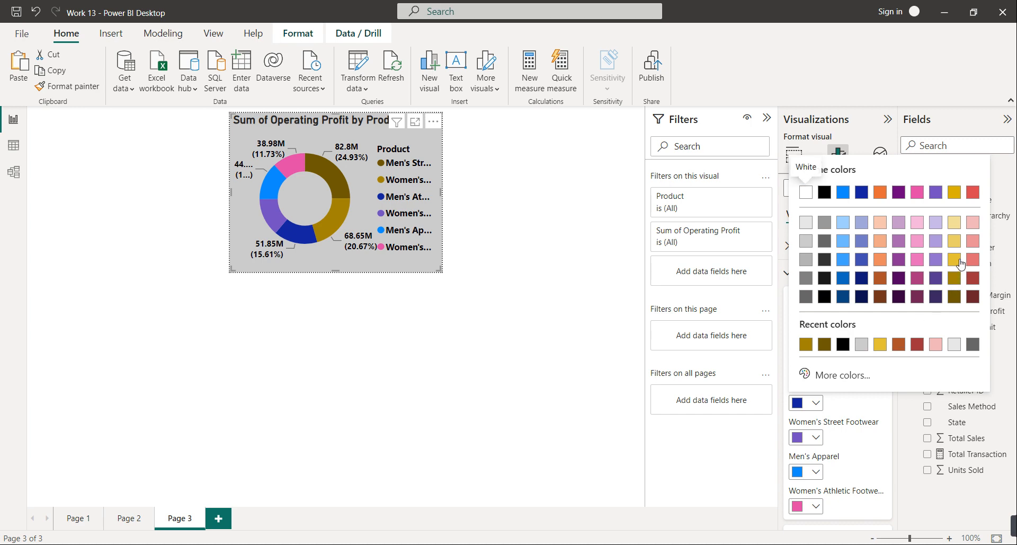
click(954, 269)
Recolor the Women's Street Footwear slice light red and the Men's Apparel slice pale pink
click(815, 437)
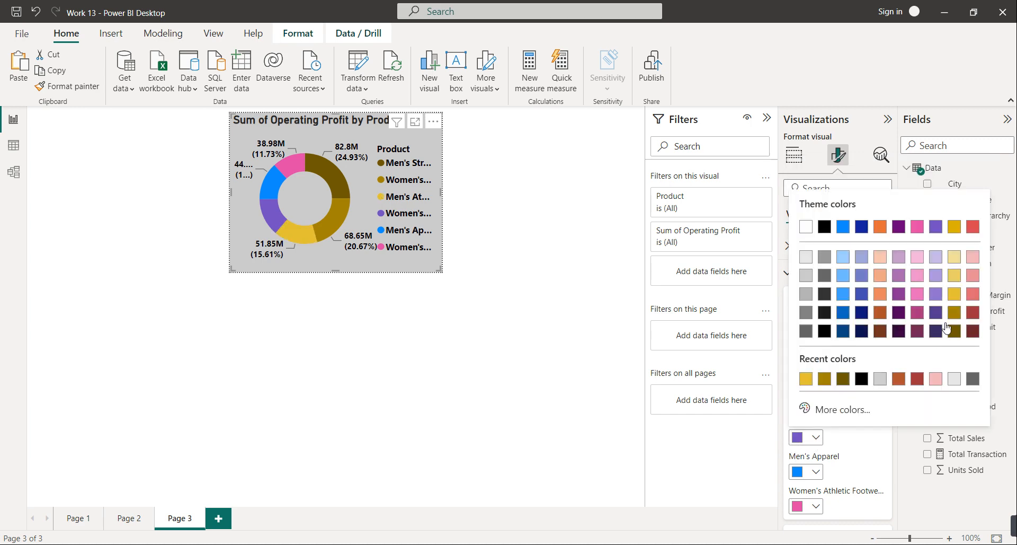
click(973, 295)
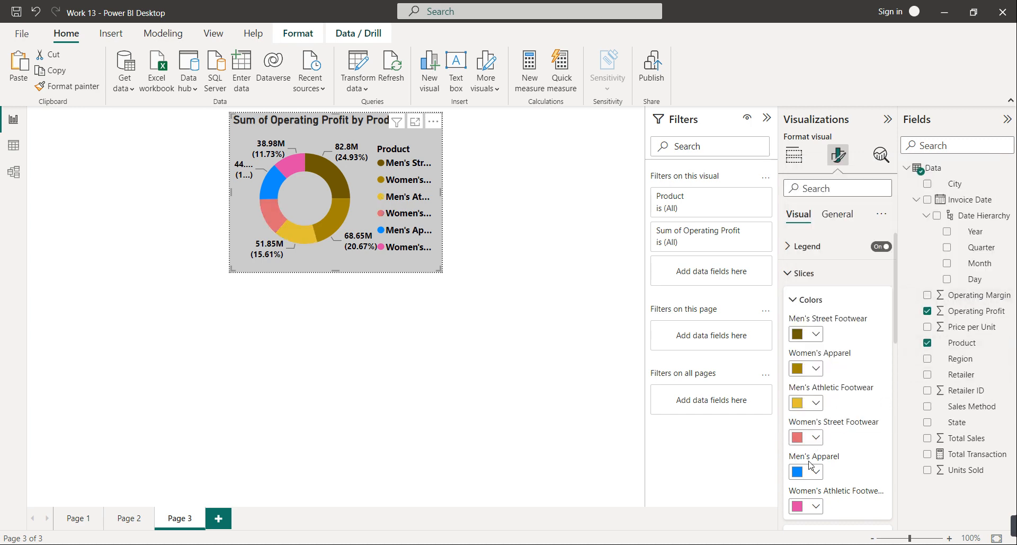
click(815, 471)
click(973, 299)
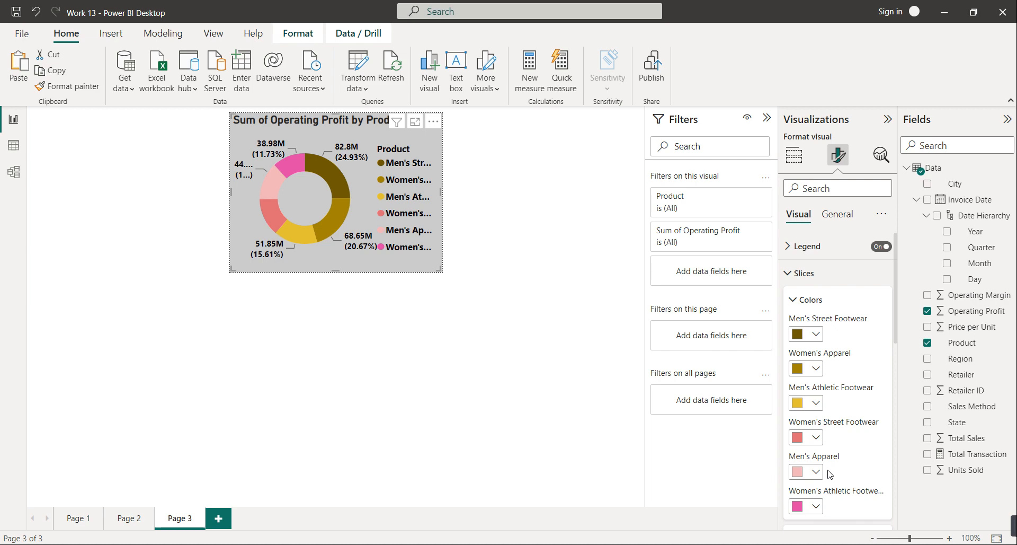
click(539, 432)
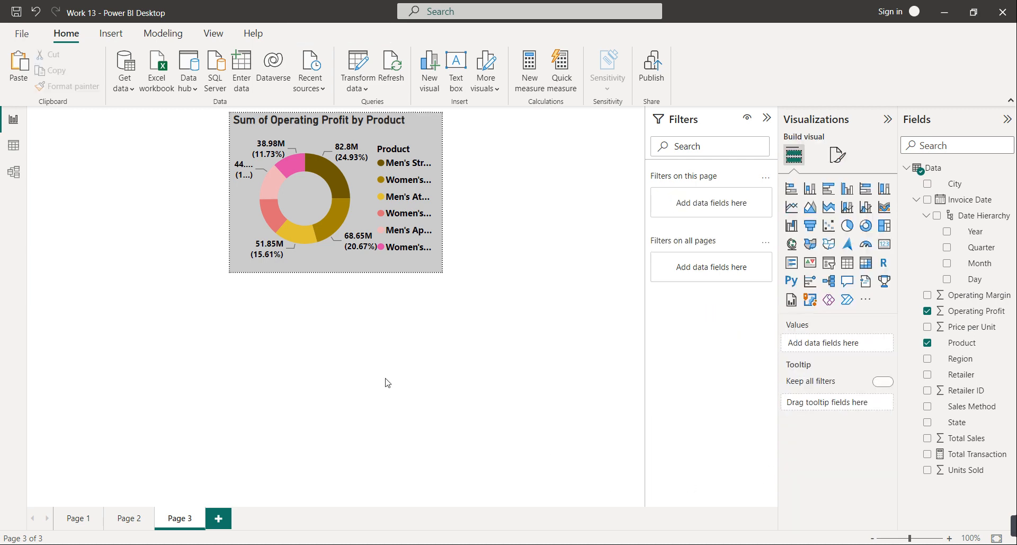
Review the donut chart on Page 3 and inspect the column tooltips of the retailer chart on Page 2
click(130, 518)
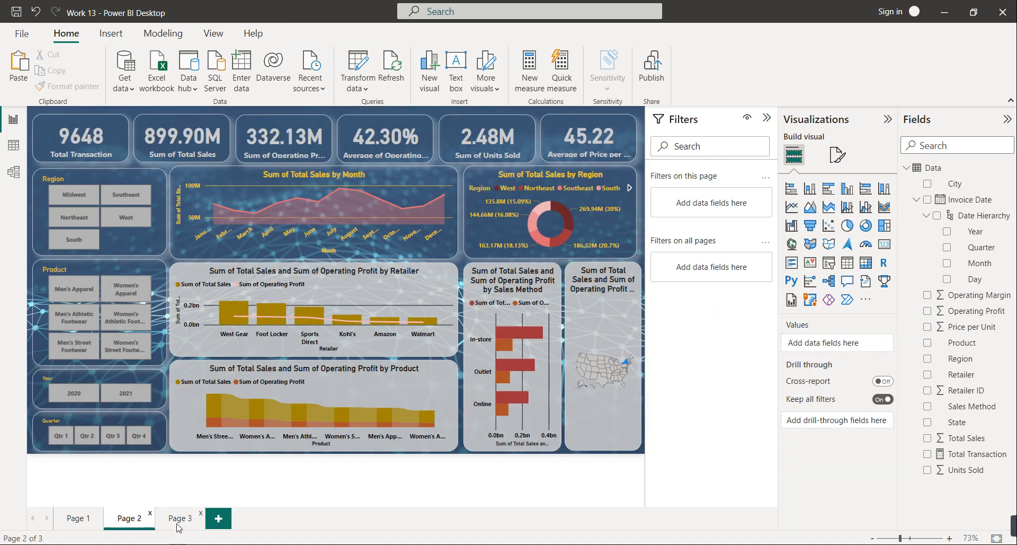
click(179, 525)
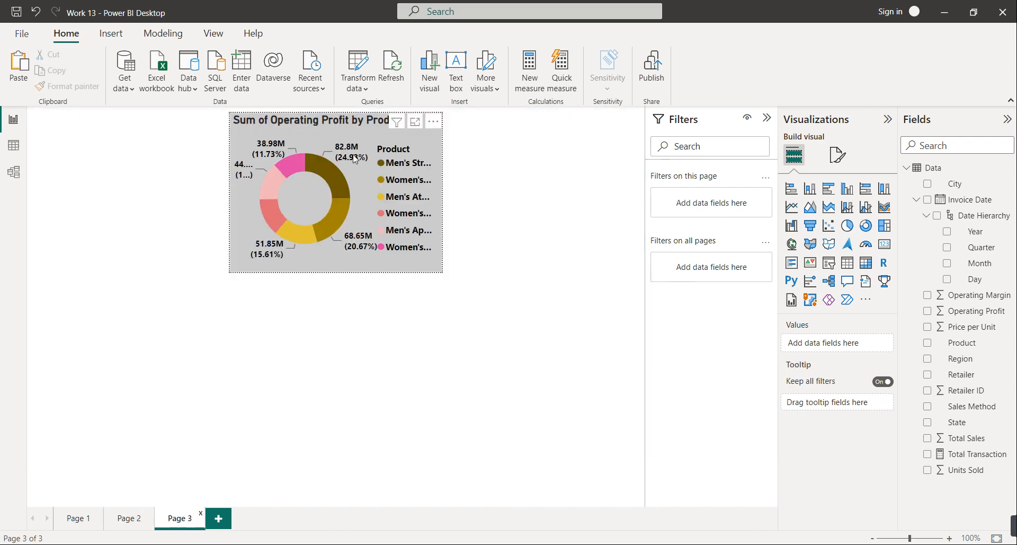
click(130, 521)
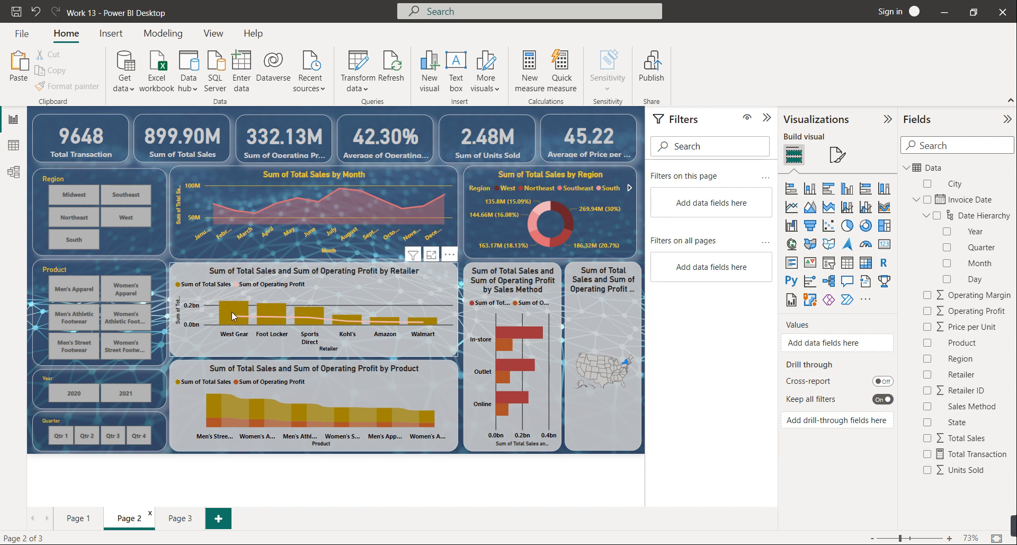
mouse_move(232, 316)
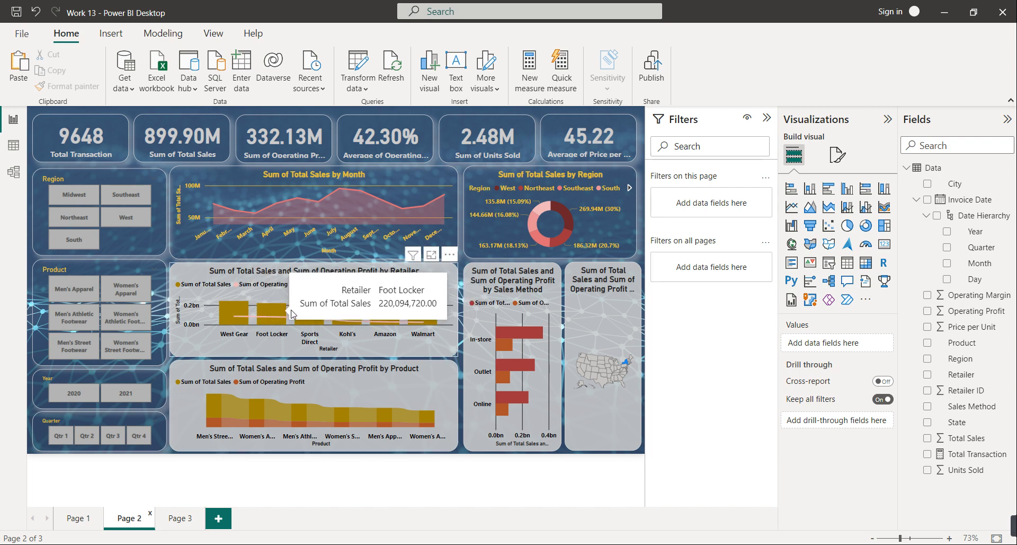
mouse_move(284, 314)
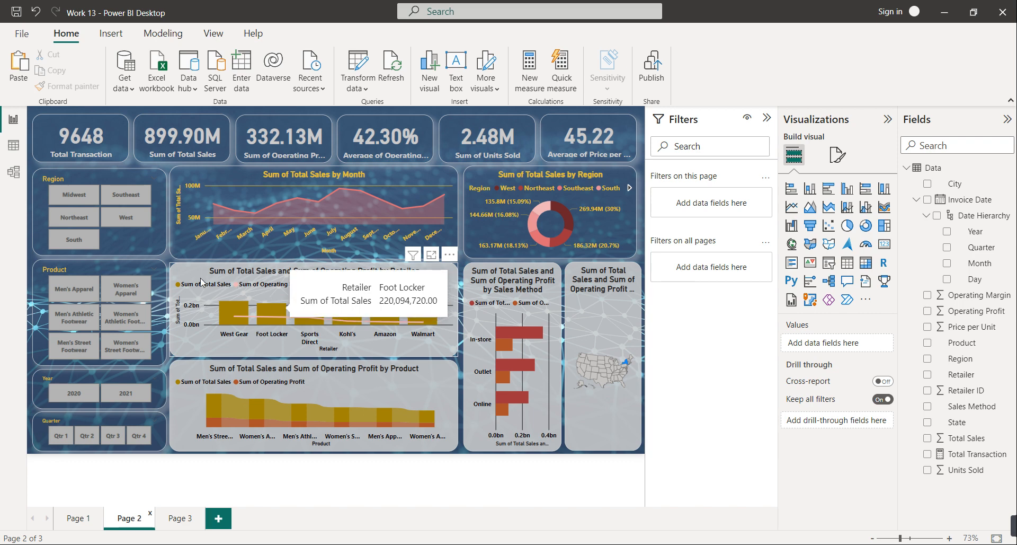
Set the retailer chart's tooltip type to Report page and its tooltip page to Page 3
click(357, 277)
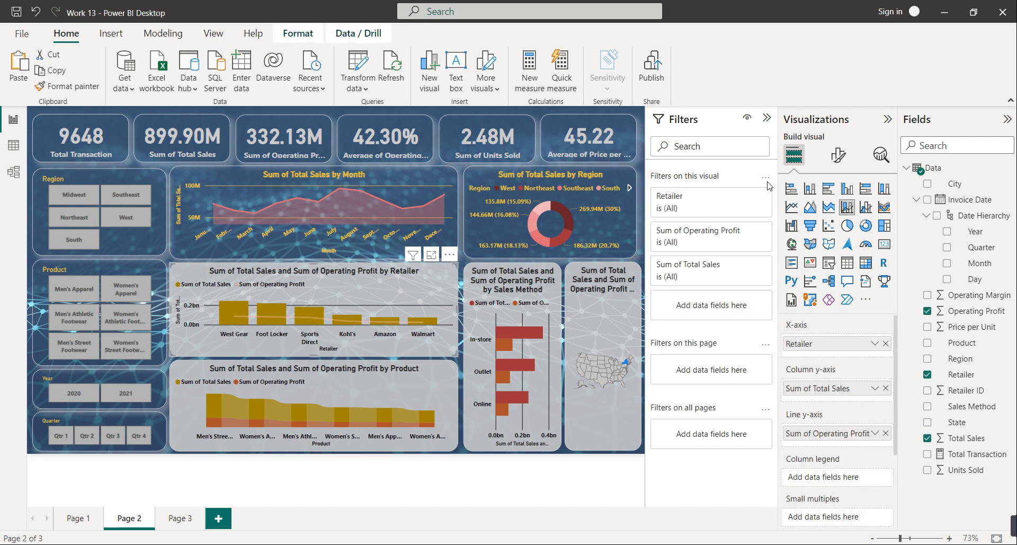
scroll(834, 446, down, 3)
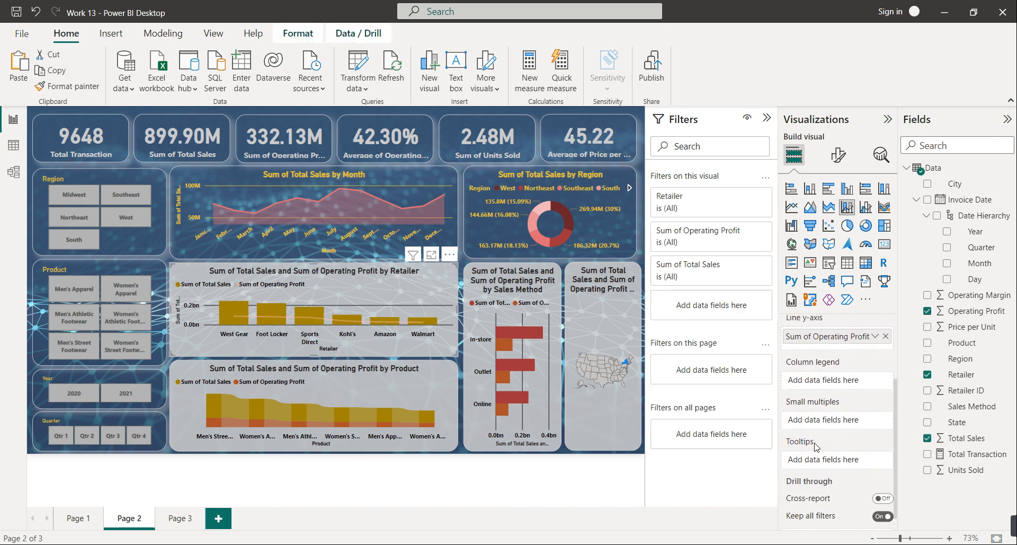
scroll(816, 446, up, 3)
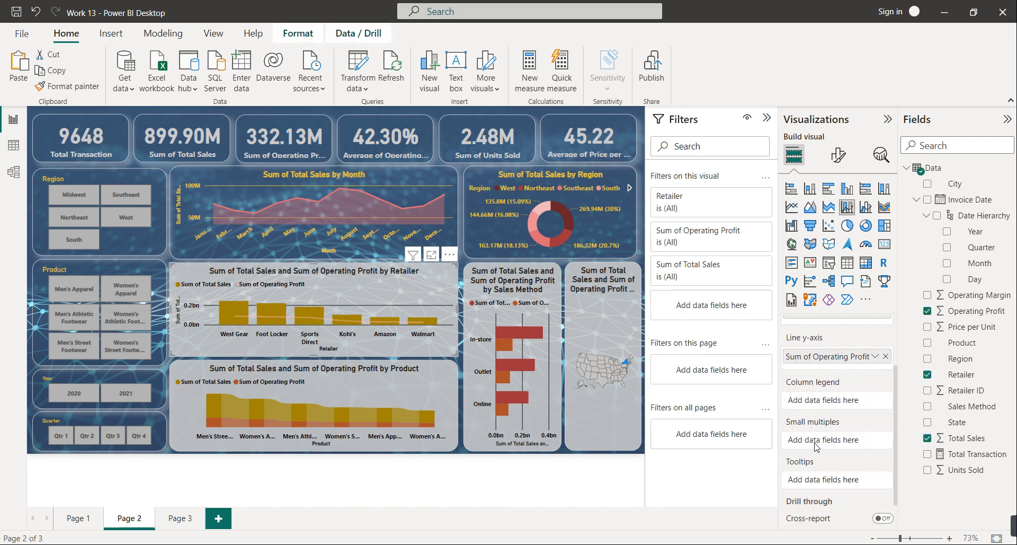
click(841, 159)
scroll(844, 446, down, 3)
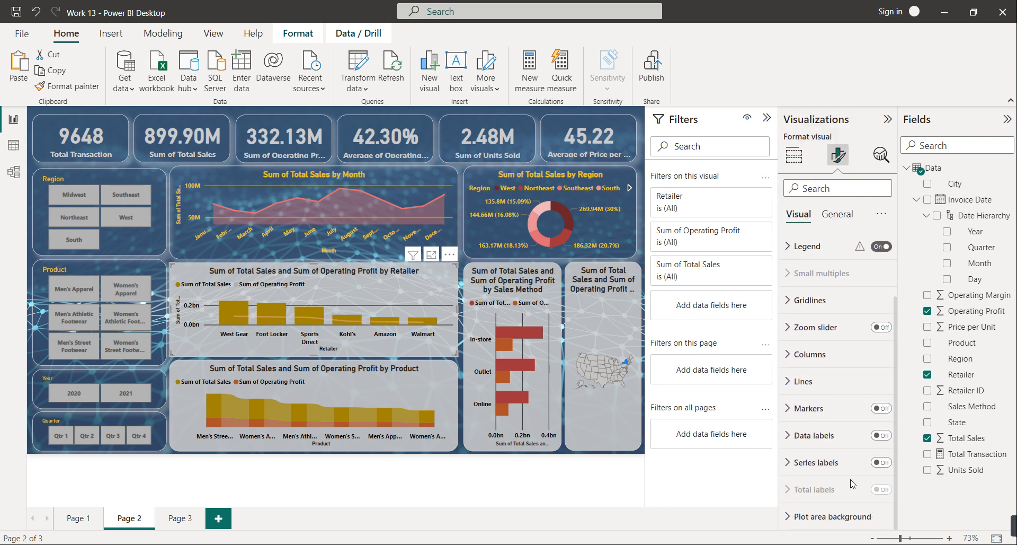
click(837, 215)
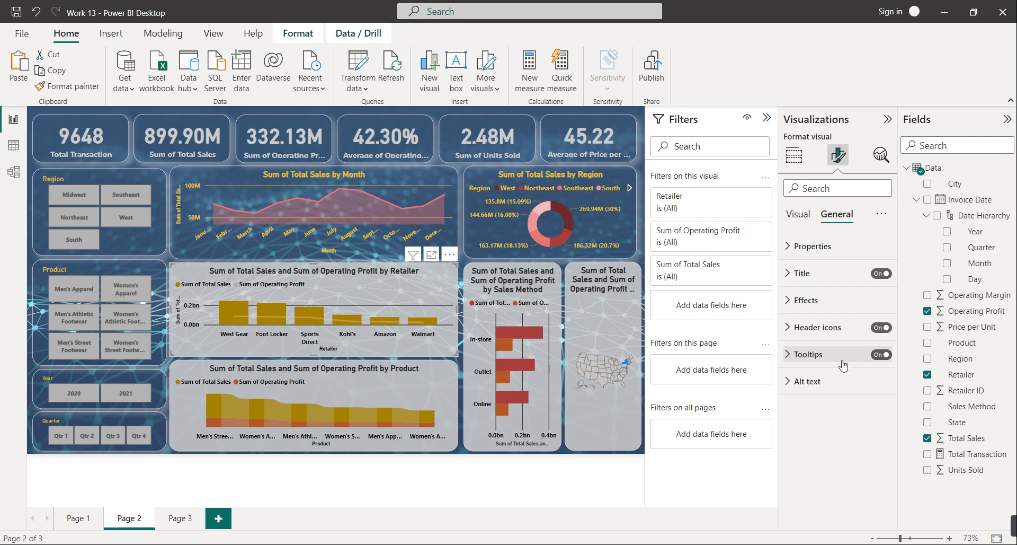
click(822, 363)
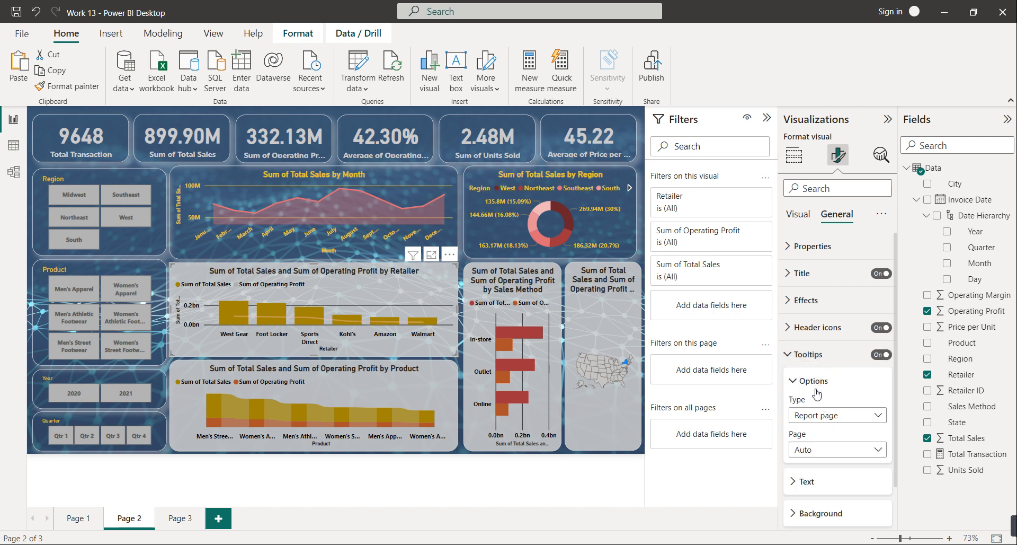
click(810, 417)
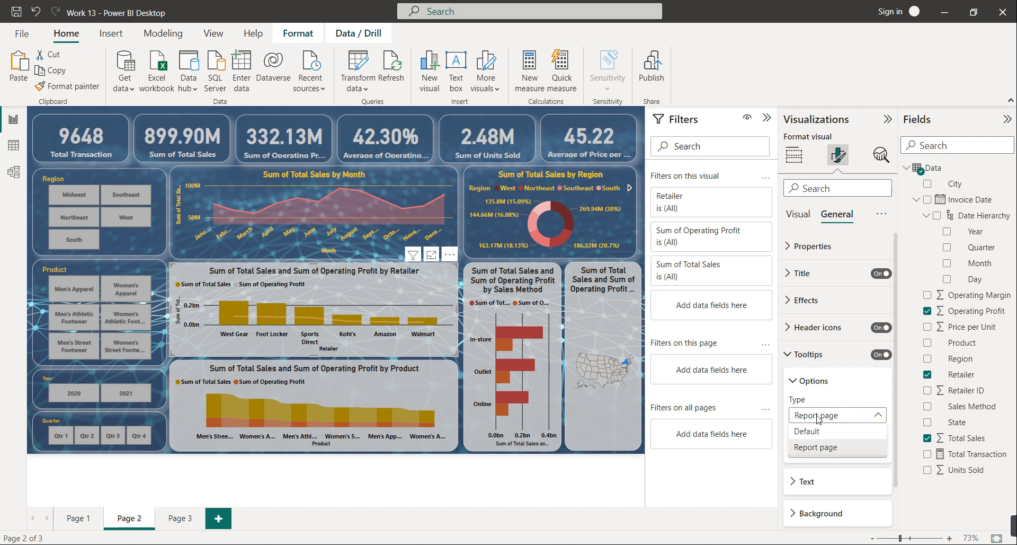
click(826, 447)
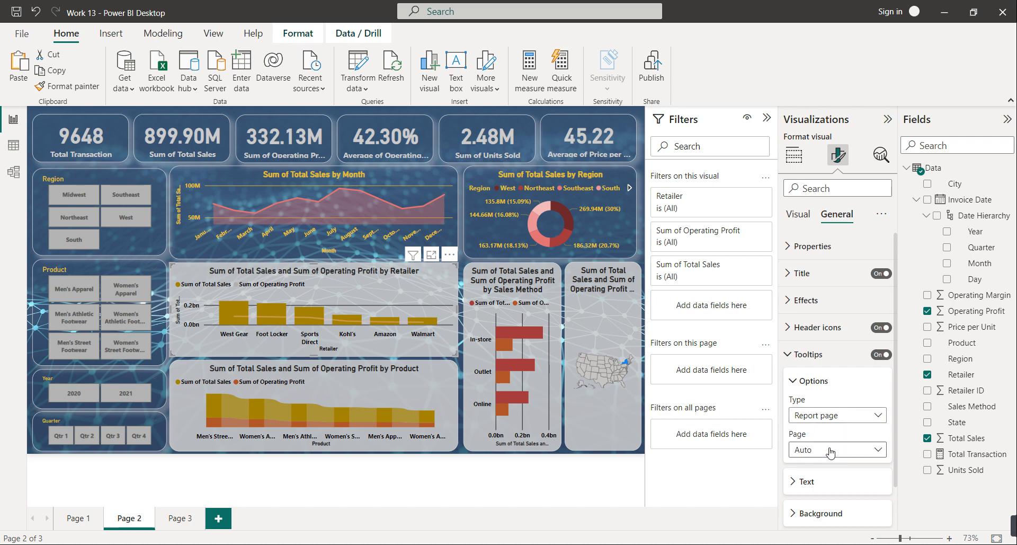
click(827, 450)
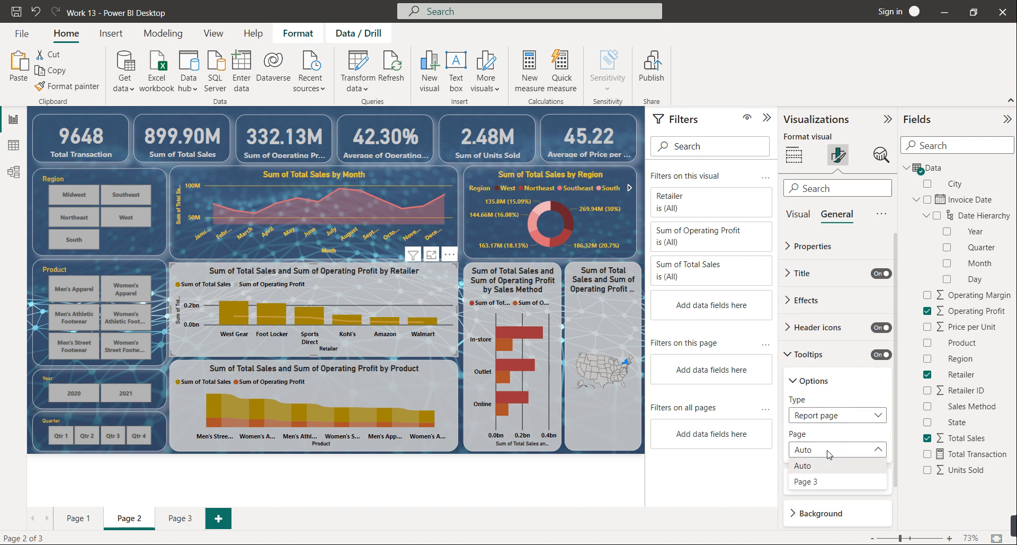
click(821, 486)
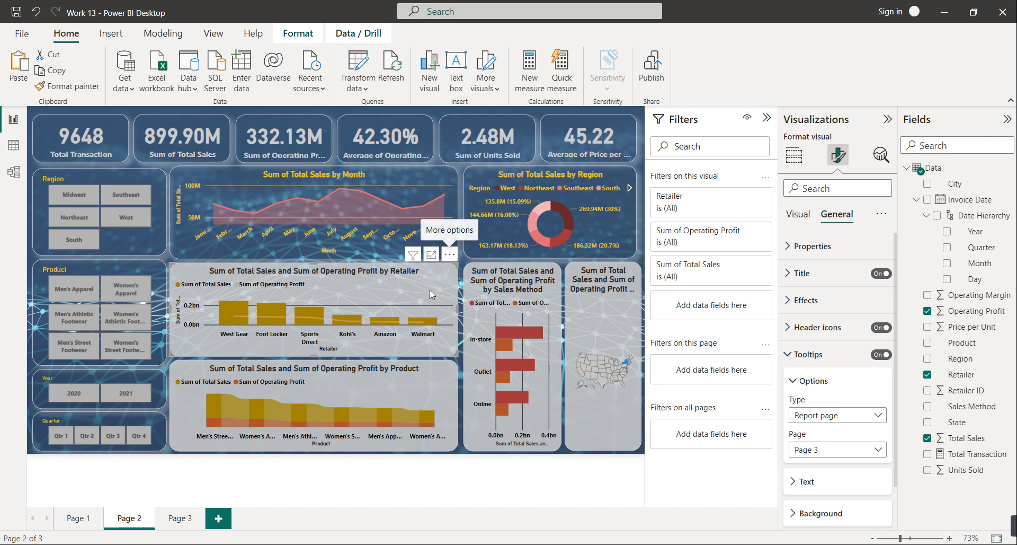
Check the Walmart column's tooltip in the retailer chart and filter the dashboard to the Midwest region
click(431, 319)
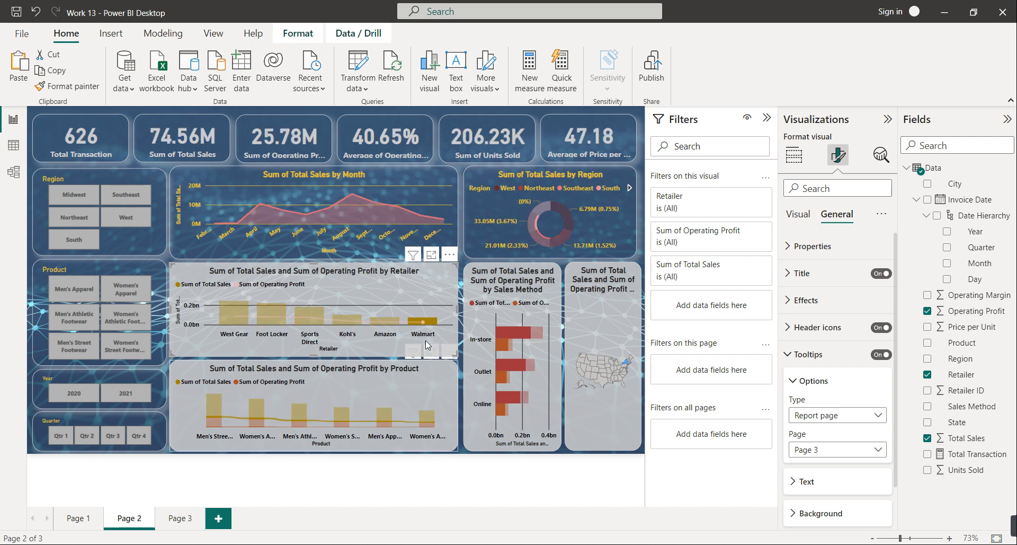
mouse_move(431, 320)
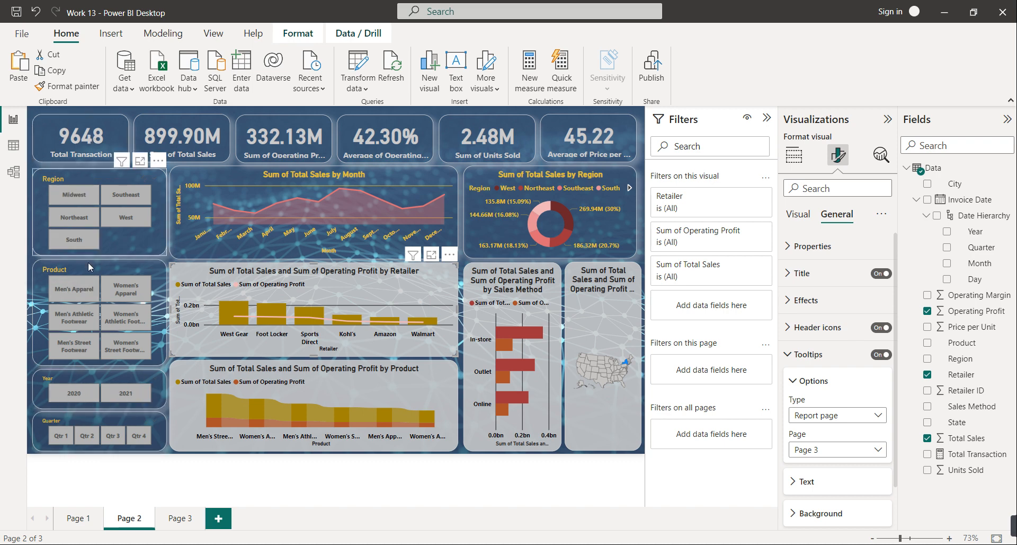
click(71, 201)
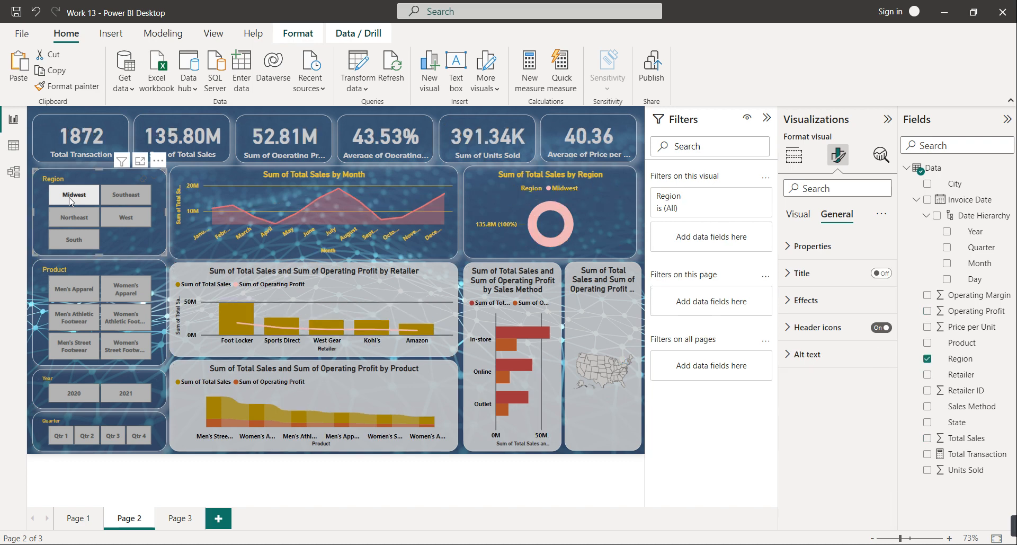
Filter the dashboard to the Southeast and West regions together, and clear the region selection
click(116, 200)
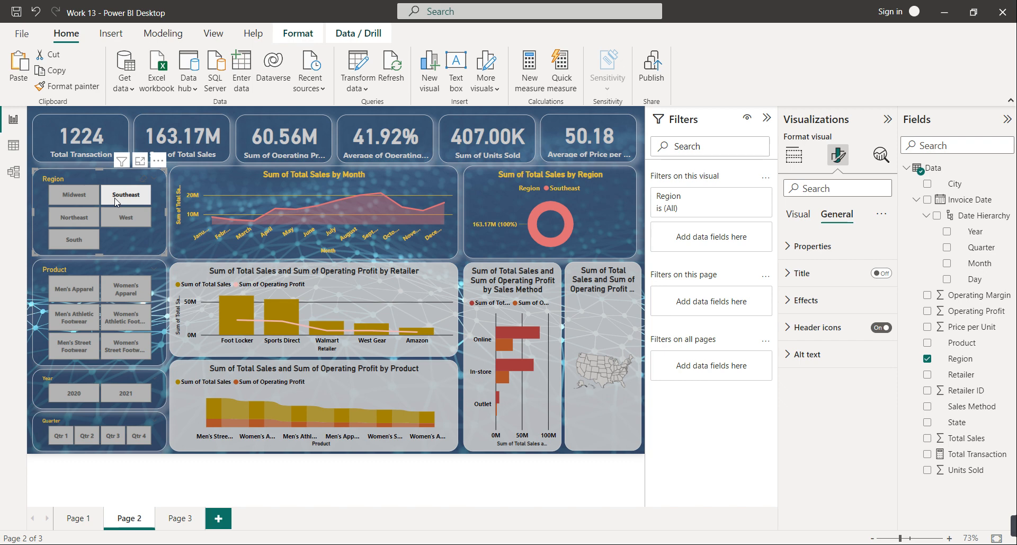
ctrl+click(121, 223)
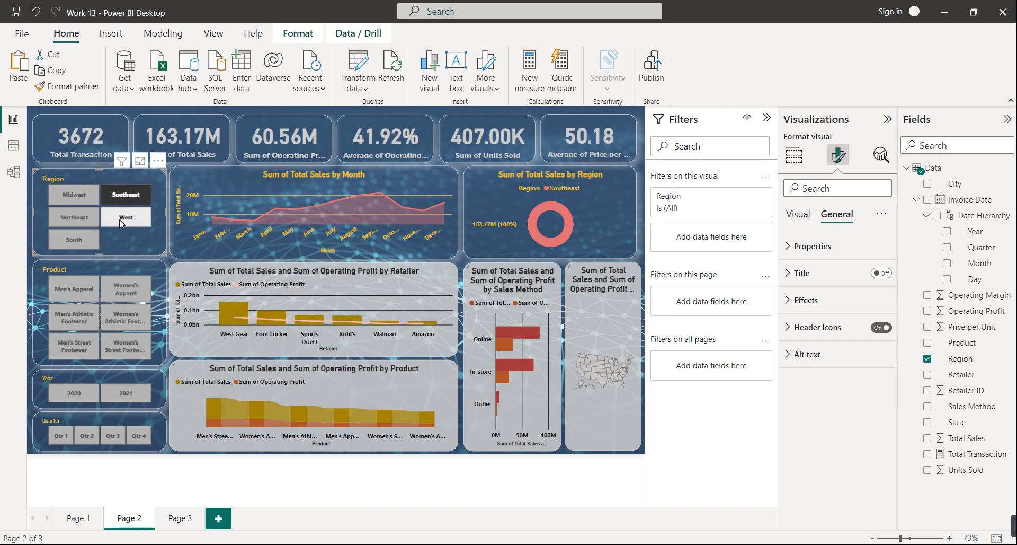
click(121, 221)
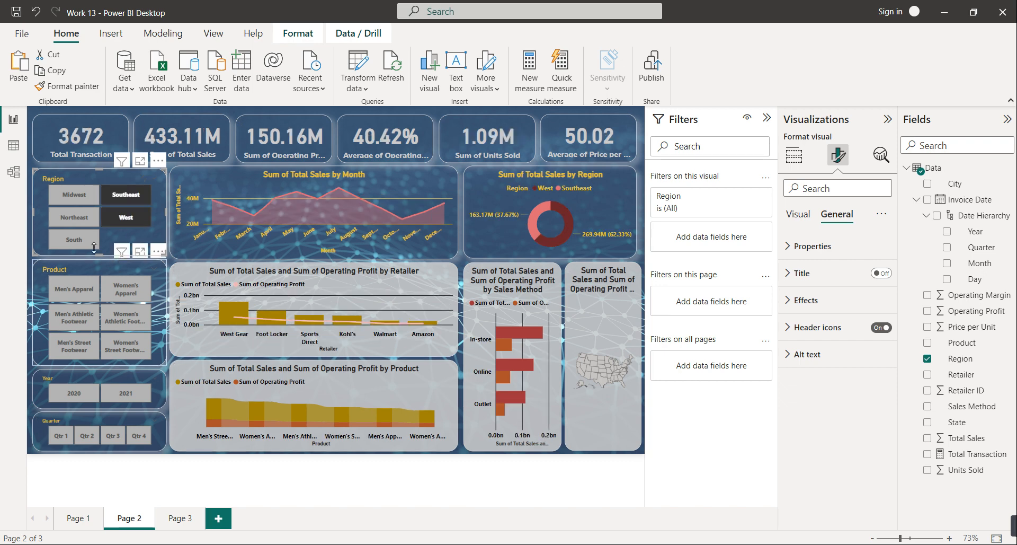
click(125, 215)
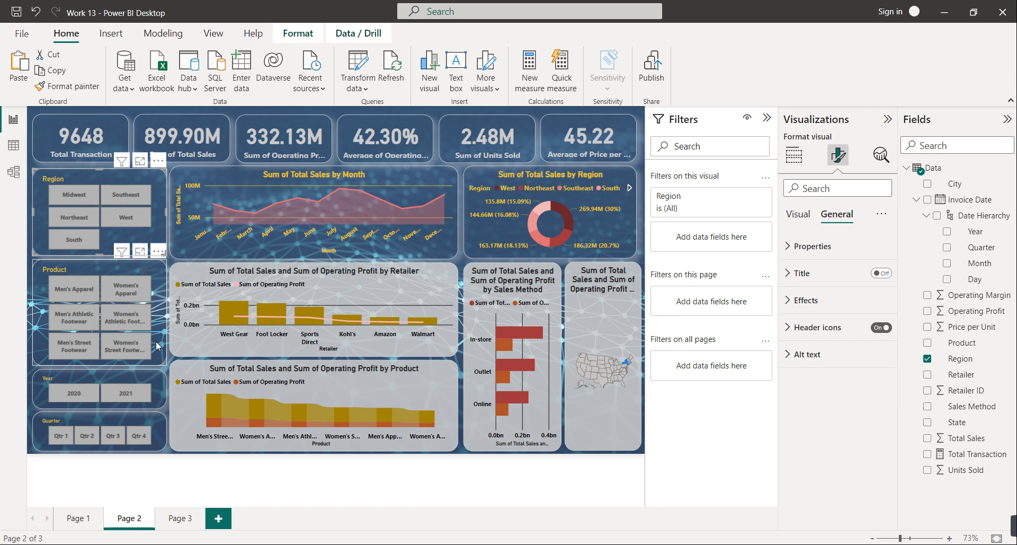
Filter the dashboard to the products Women's Apparel, Men's Athletic Footwear and Women's Street Footwear
click(127, 290)
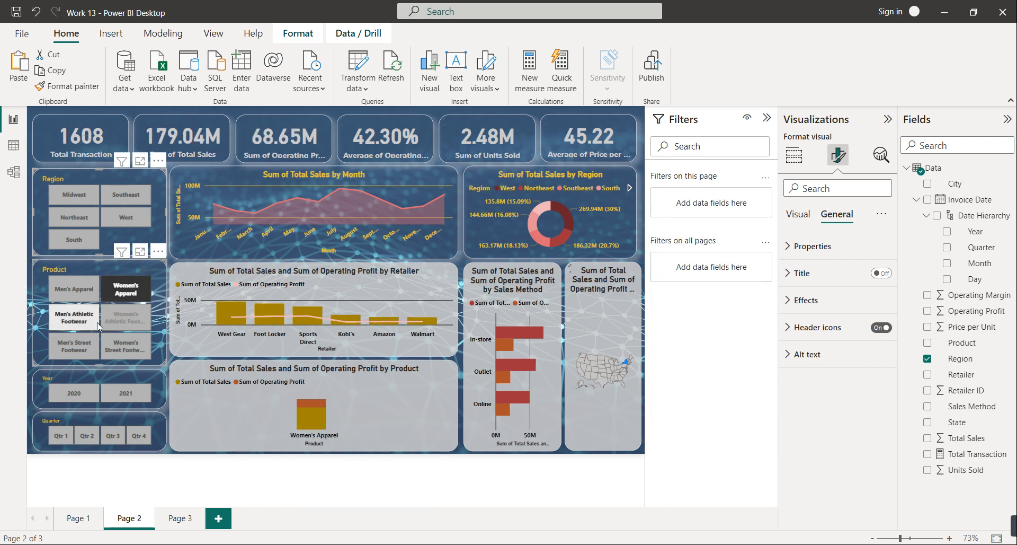
click(89, 316)
click(127, 351)
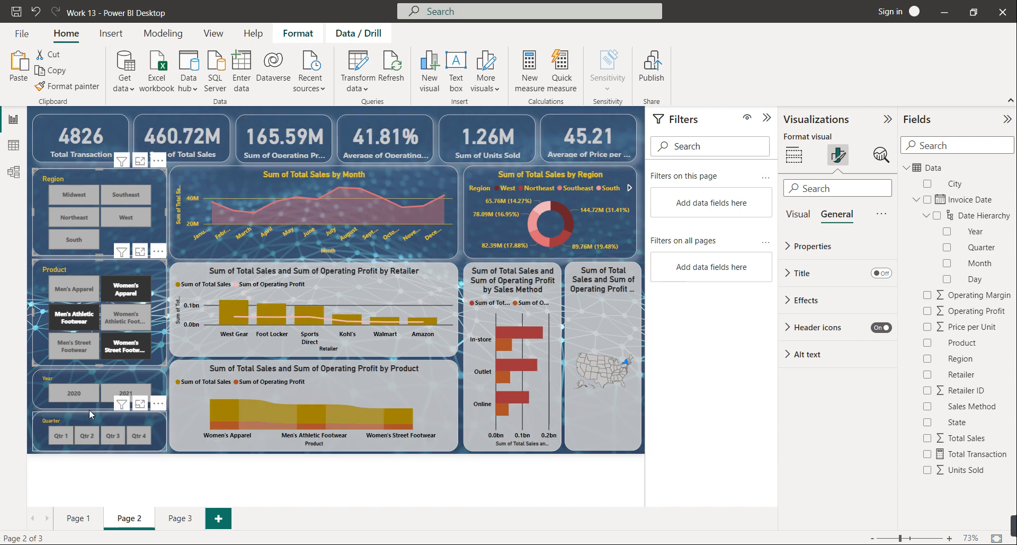
Filter the dashboard to the year 2020 and the quarters Qtr 2 and Qtr 3
click(75, 393)
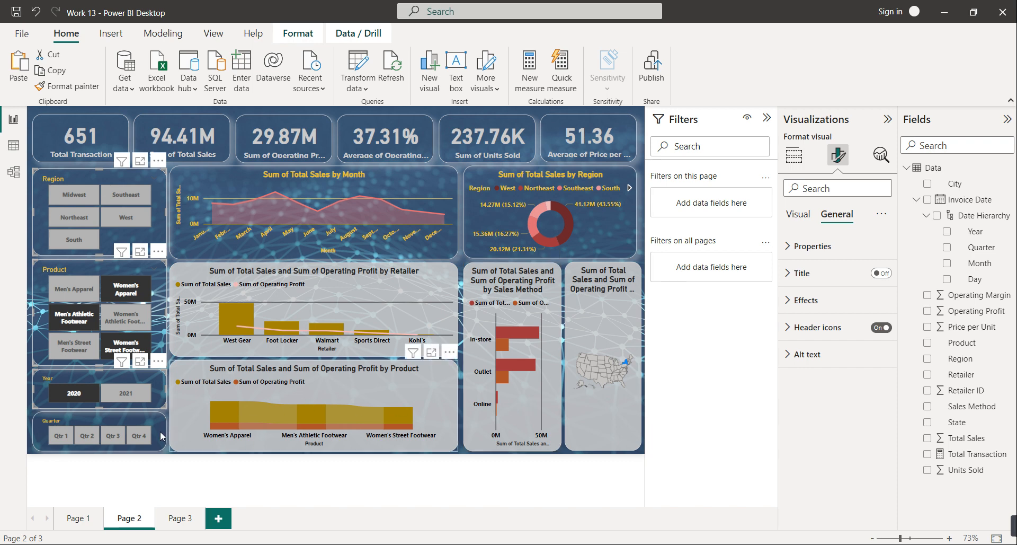
click(83, 437)
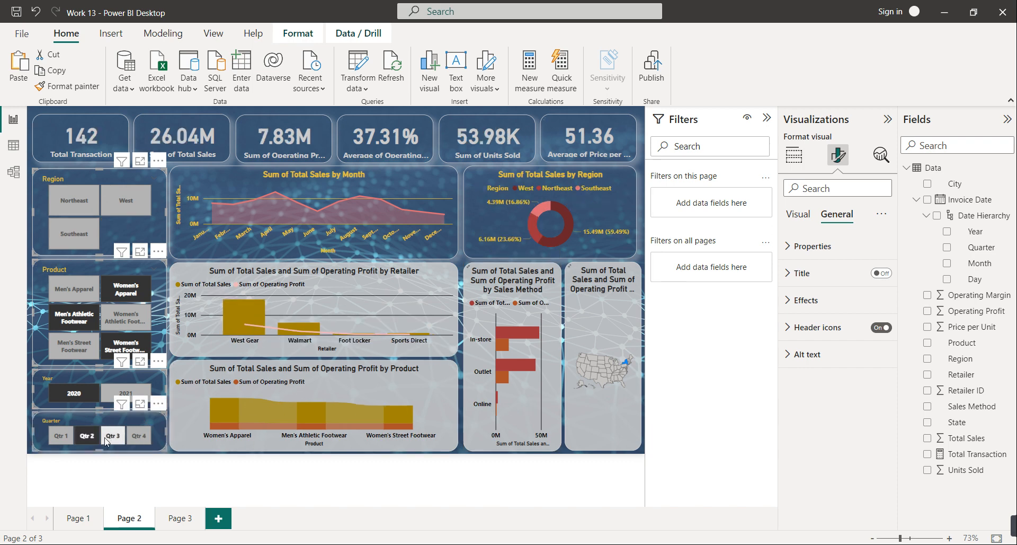
ctrl+click(107, 440)
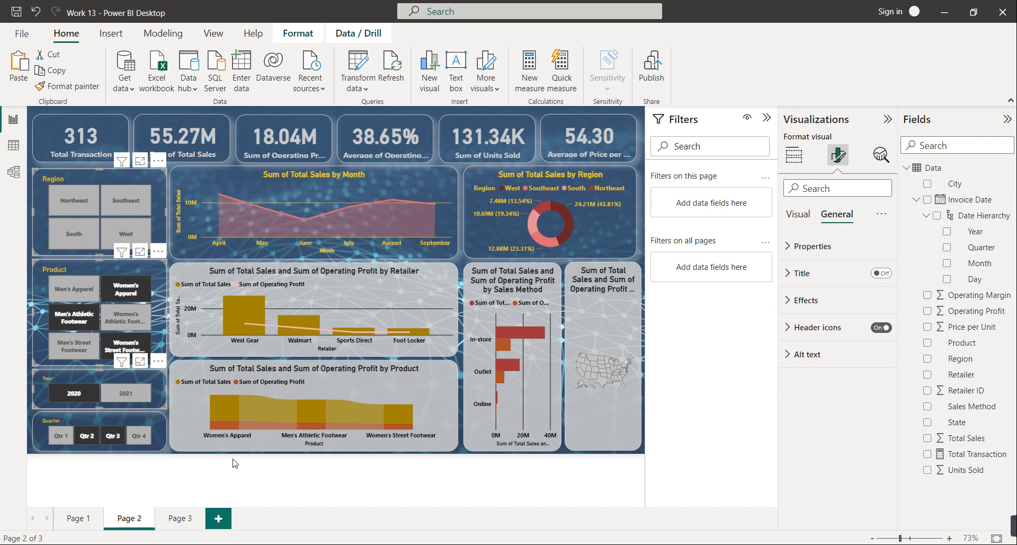